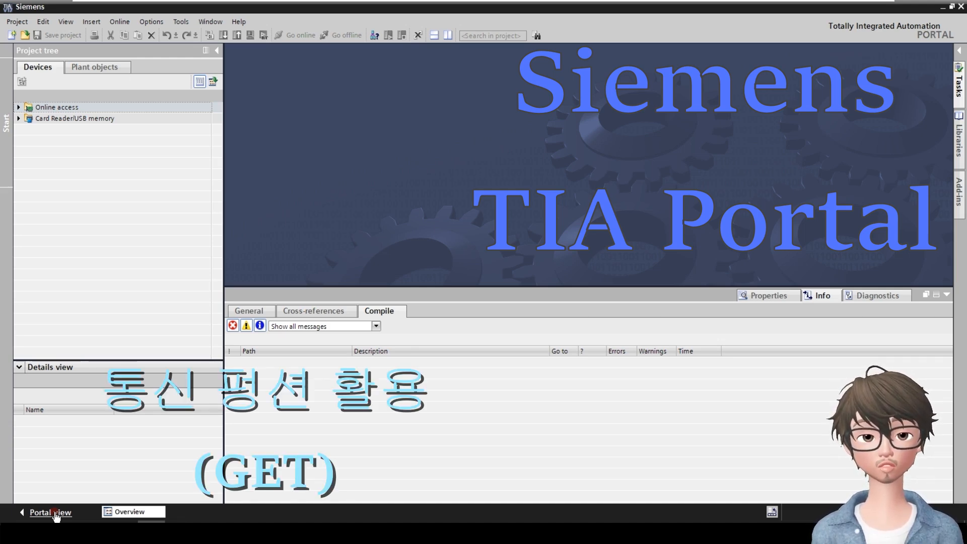
- Create a new project named Get_CPU1 in C:\00_Test_P
click(129, 255)
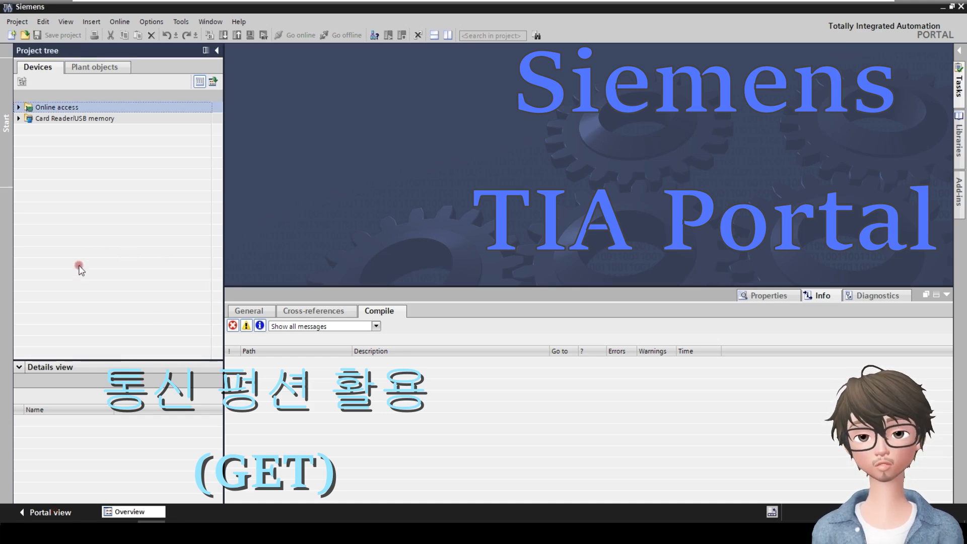
click(17, 23)
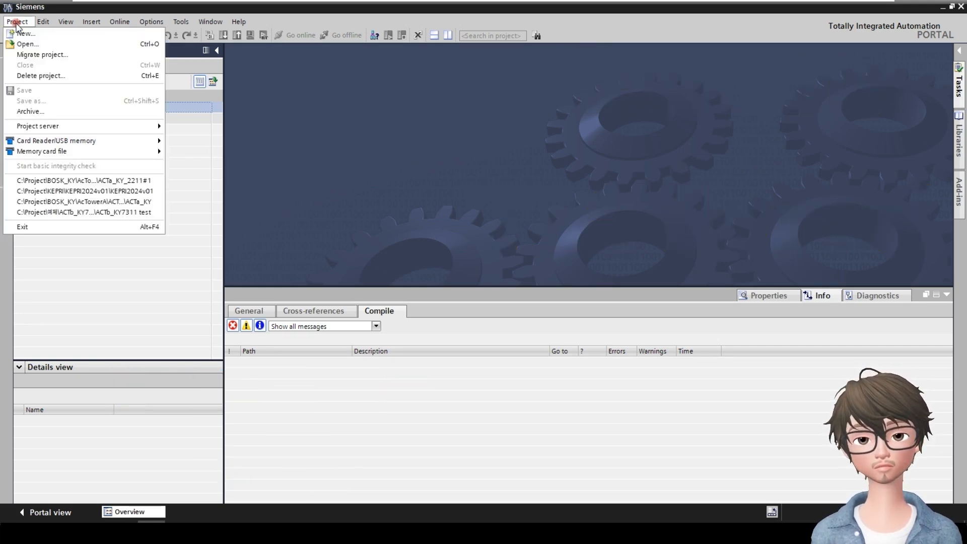
click(24, 33)
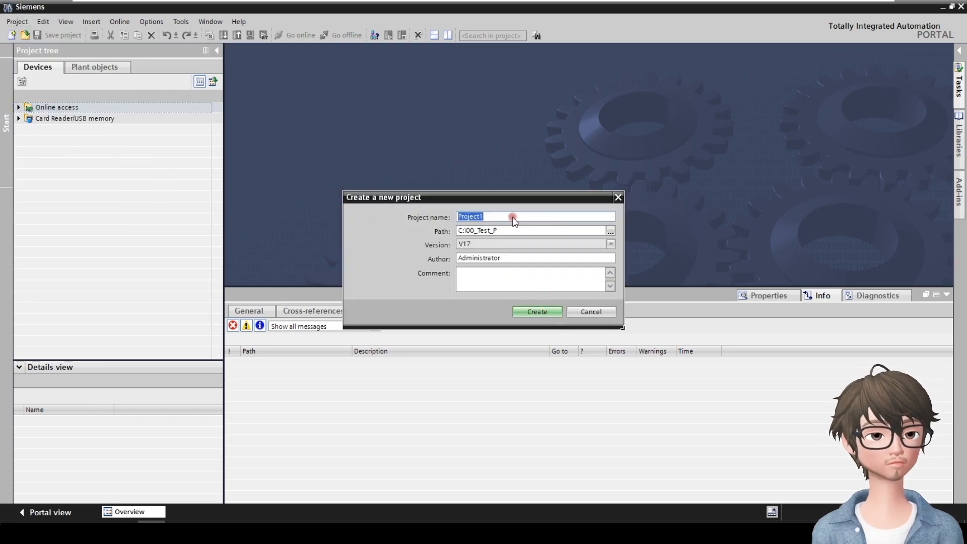
click(496, 216)
key(BackSpace)
key(BackSpace)
key(BackSpace)
key(BackSpace)
key(BackSpace)
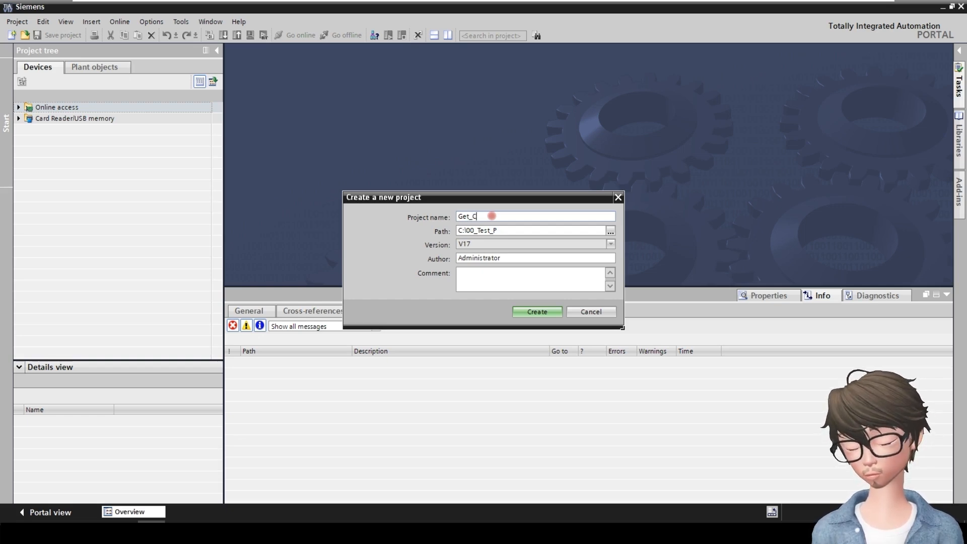
text(2)
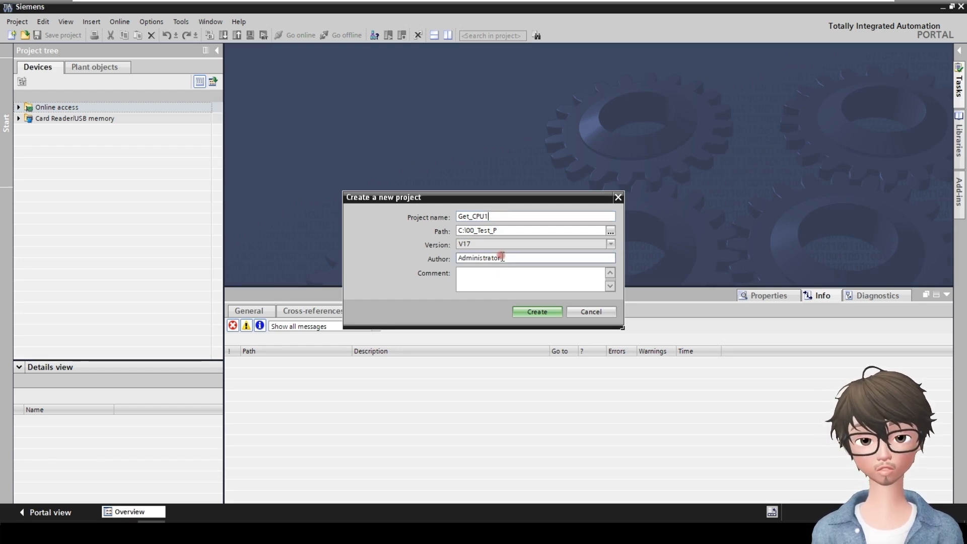
click(534, 312)
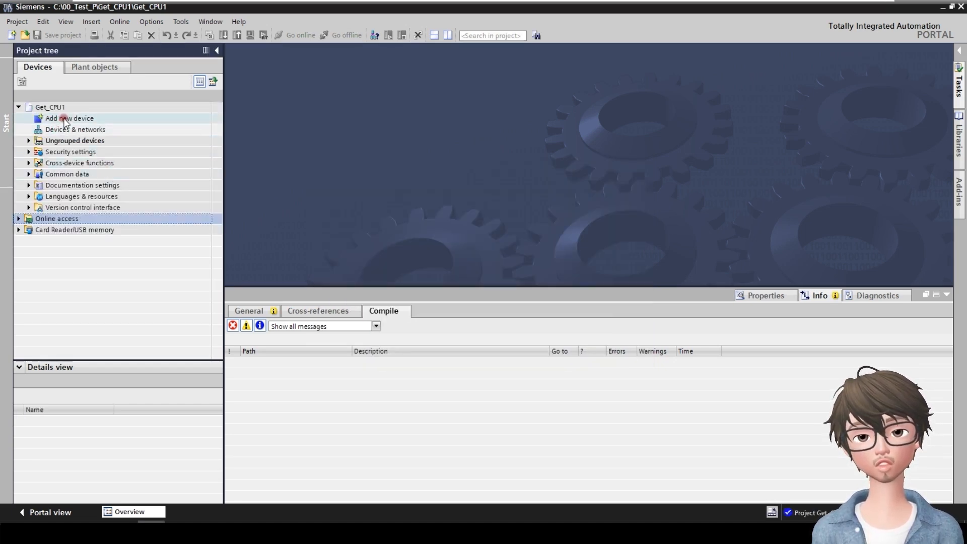
- Add a SIMATIC S7-1500 CPU 1515-2 PN, article 6ES7 515-2AM02-0AB0, version V2.9, to Get_CPU1 as PLC_1
click(65, 120)
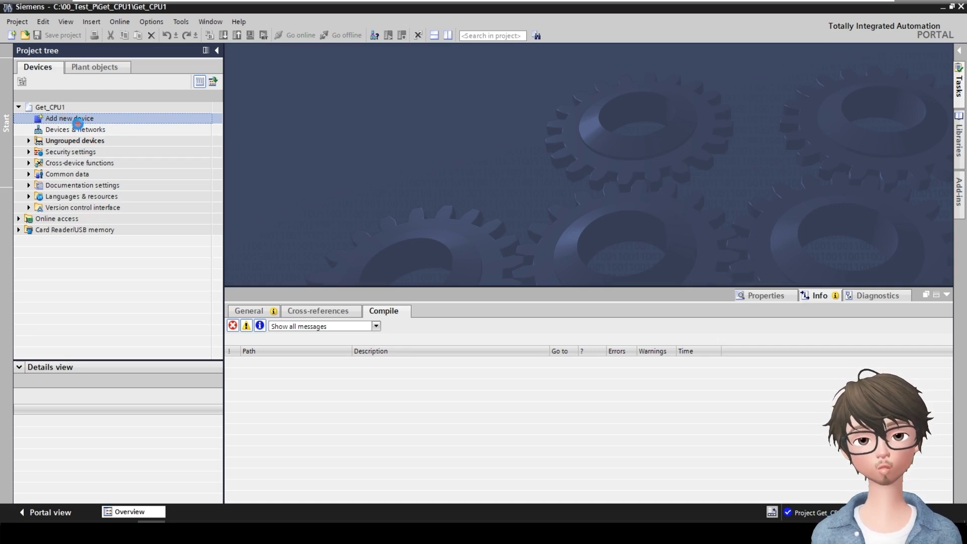
double_click(77, 121)
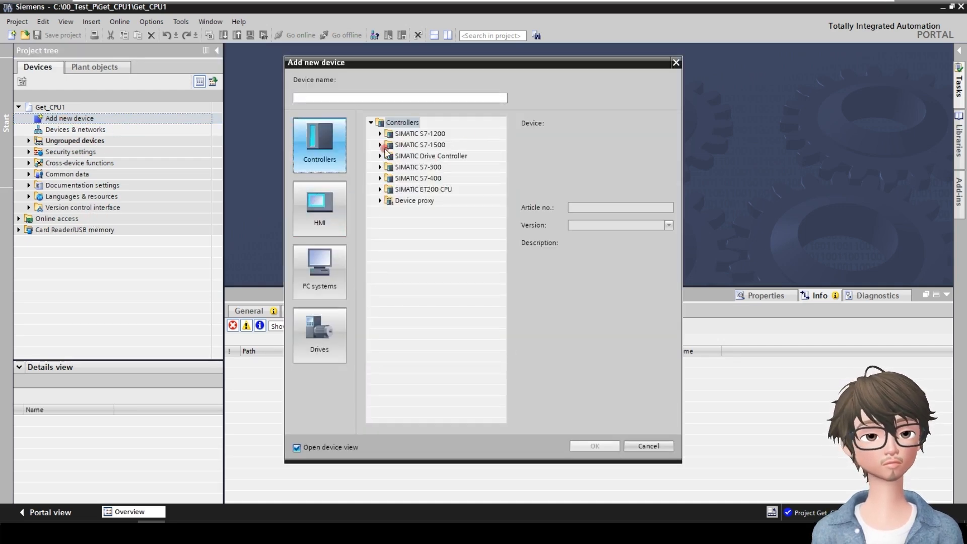
click(385, 146)
click(381, 145)
click(390, 157)
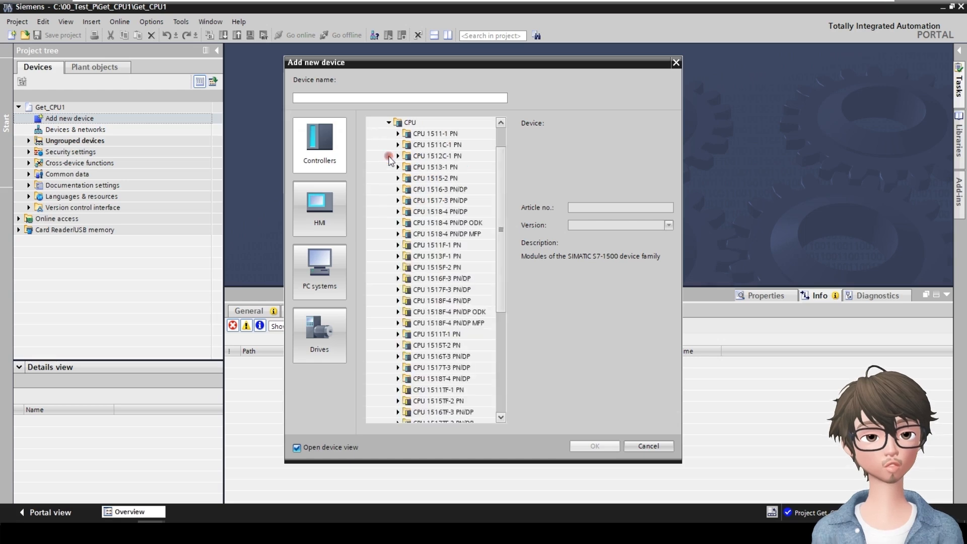
click(438, 179)
click(432, 147)
click(435, 190)
click(425, 179)
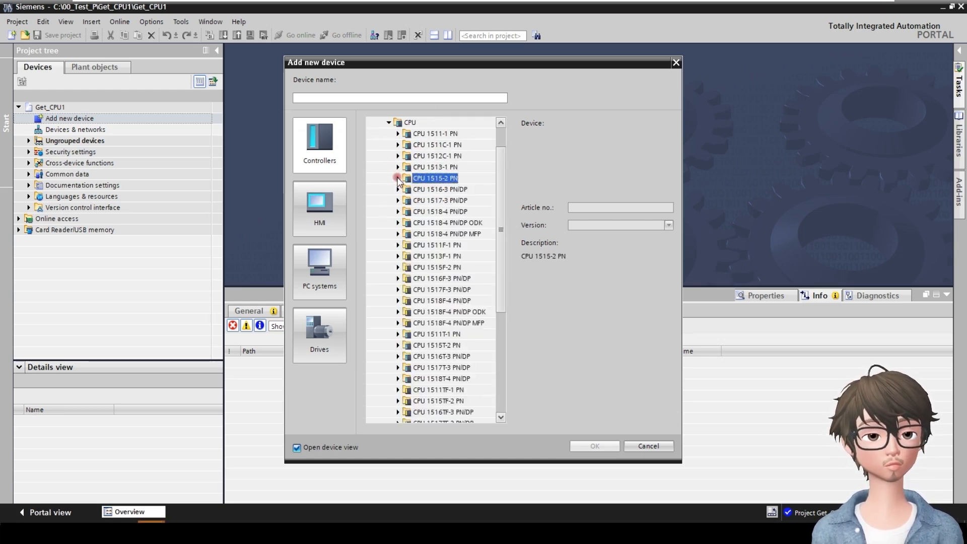
click(398, 179)
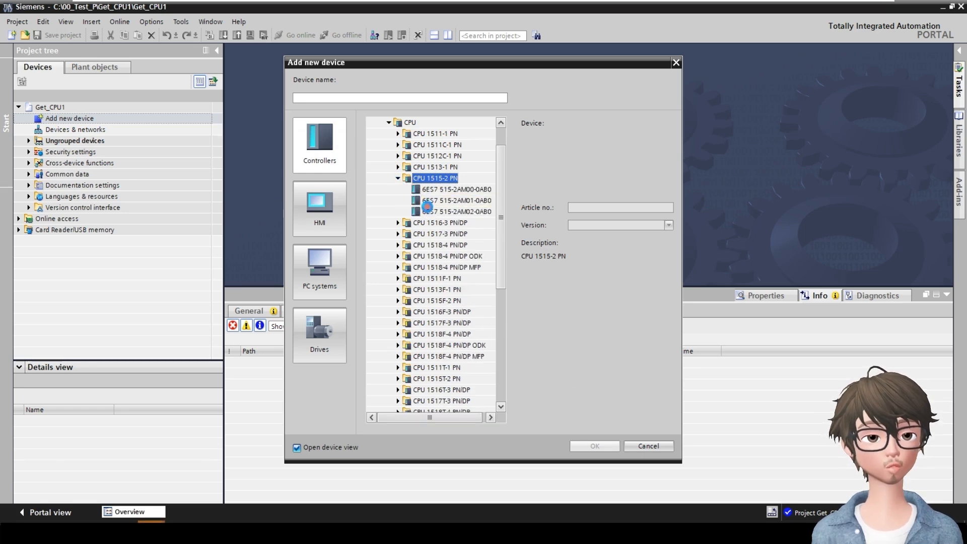
click(427, 209)
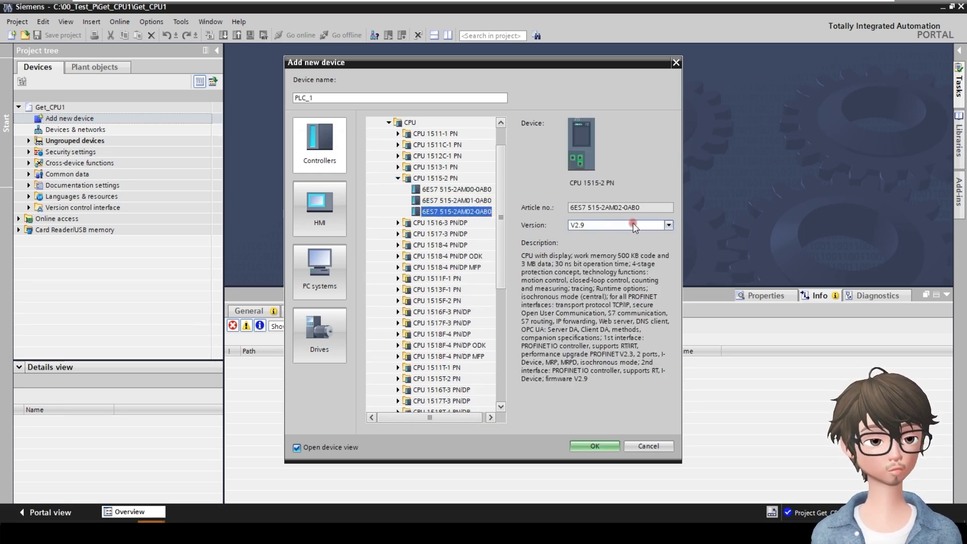
click(594, 447)
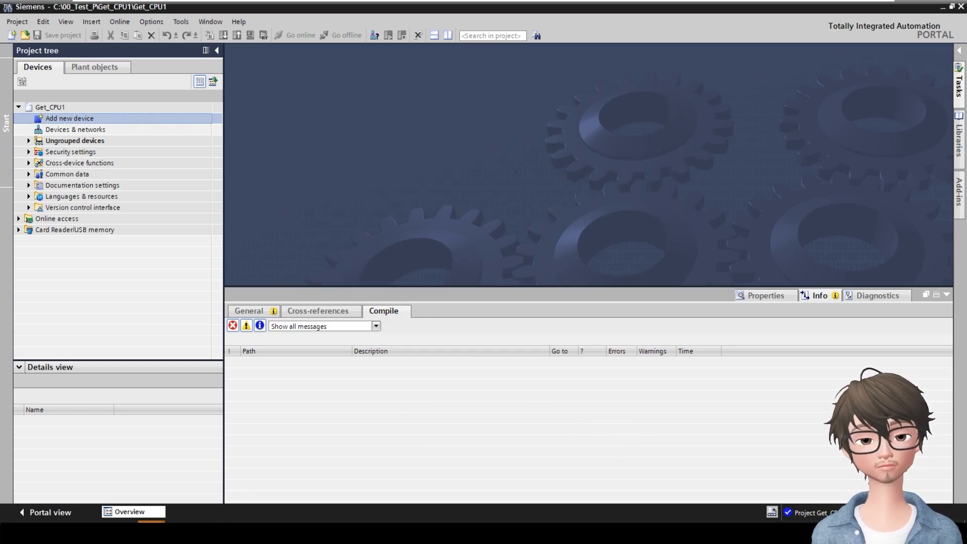
- Switch to the second TIA Portal instance and create a new project named Get_cpu2 in C:\00_Test_P
click(198, 485)
click(526, 509)
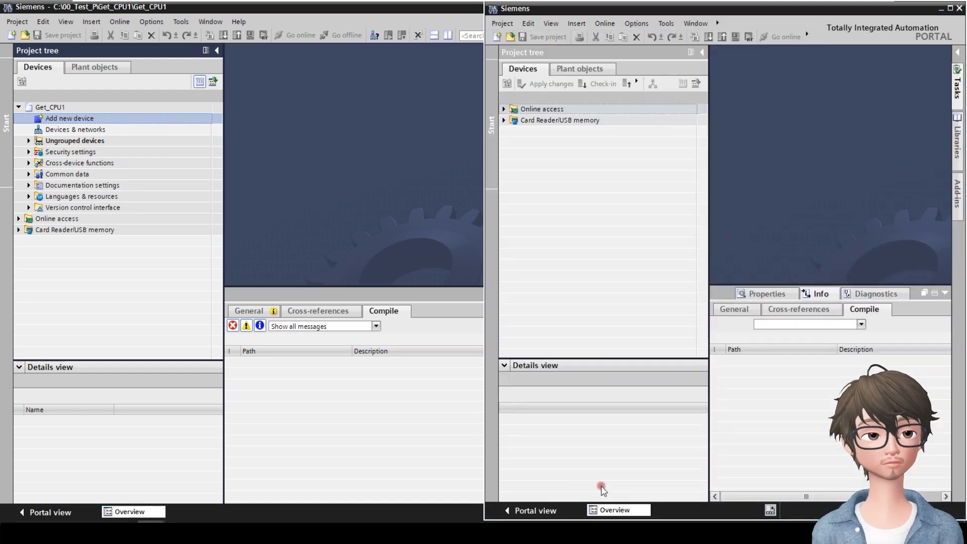
click(504, 23)
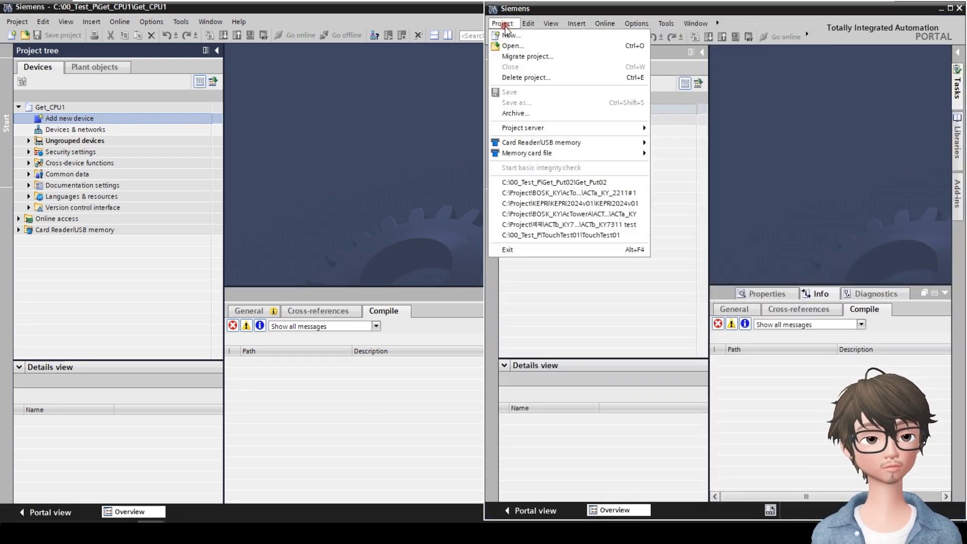
click(509, 32)
click(738, 216)
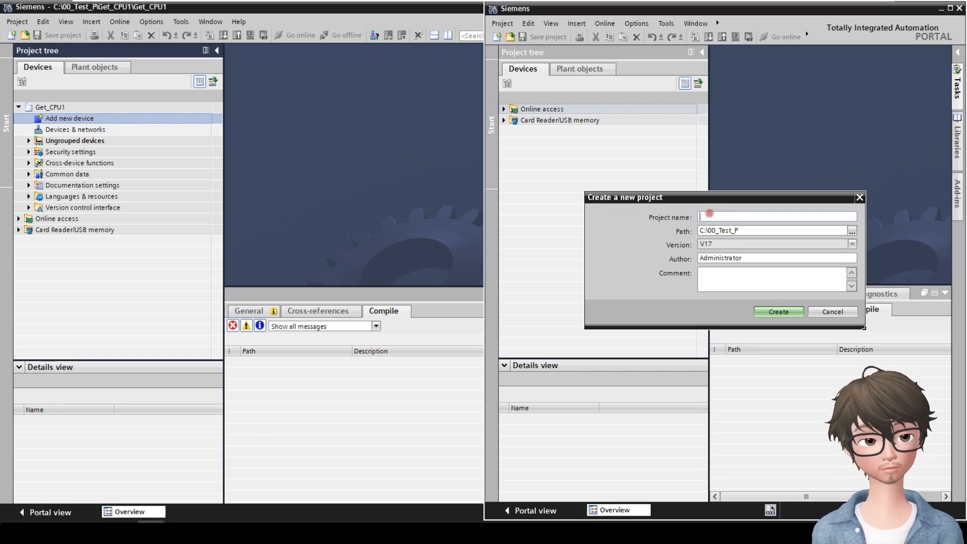
text(Get_cpu2)
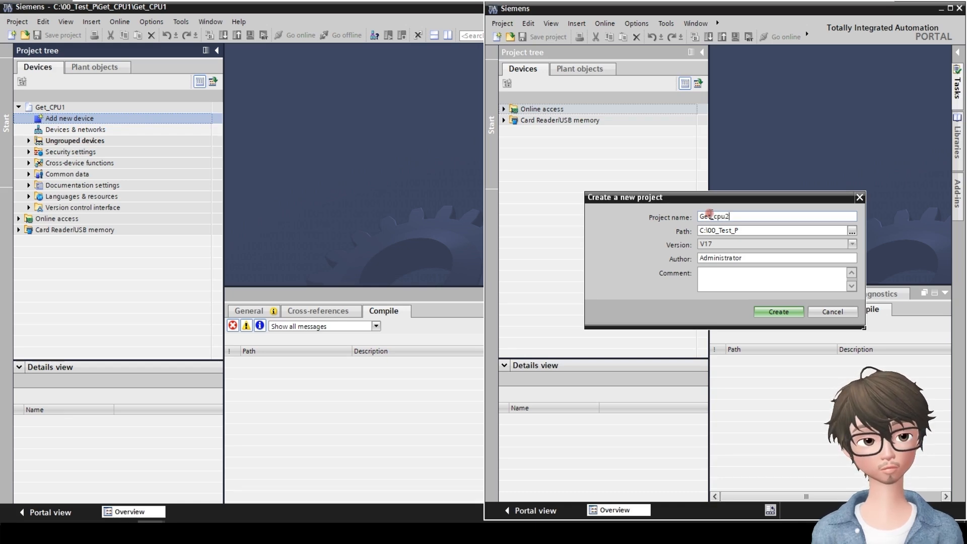
drag(719, 217, 731, 217)
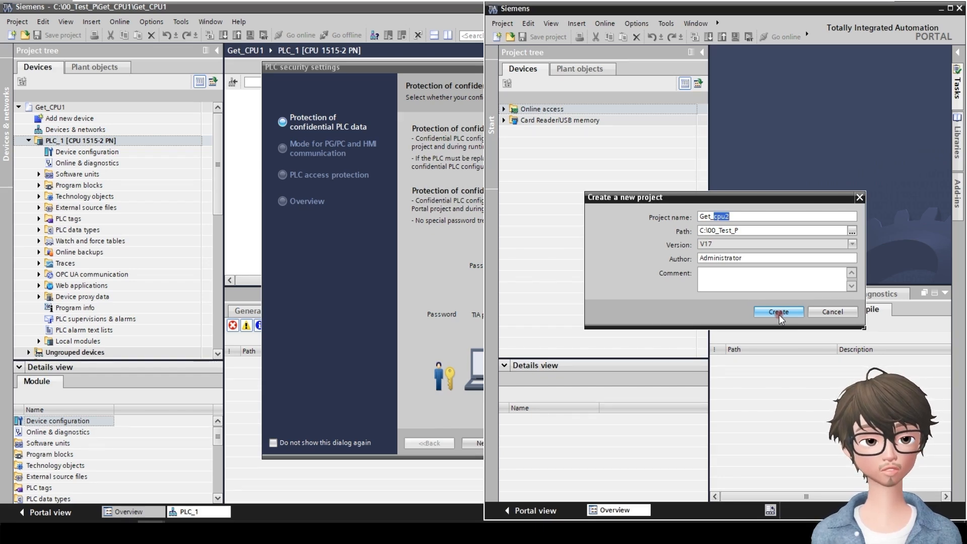
click(779, 311)
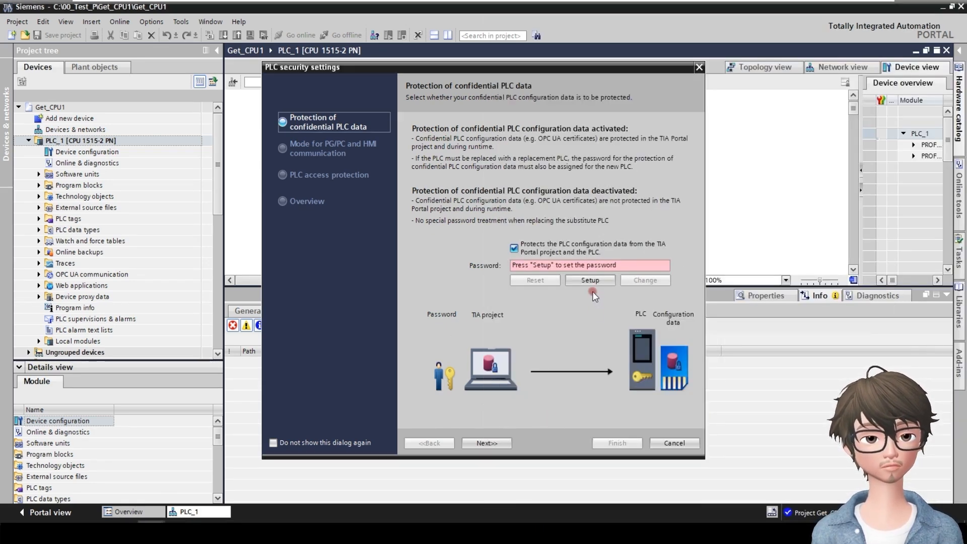
- Complete the security settings of Get_CPU1's PLC with configuration data protection off, legacy communication permitted, and Full access (no protection)
click(542, 252)
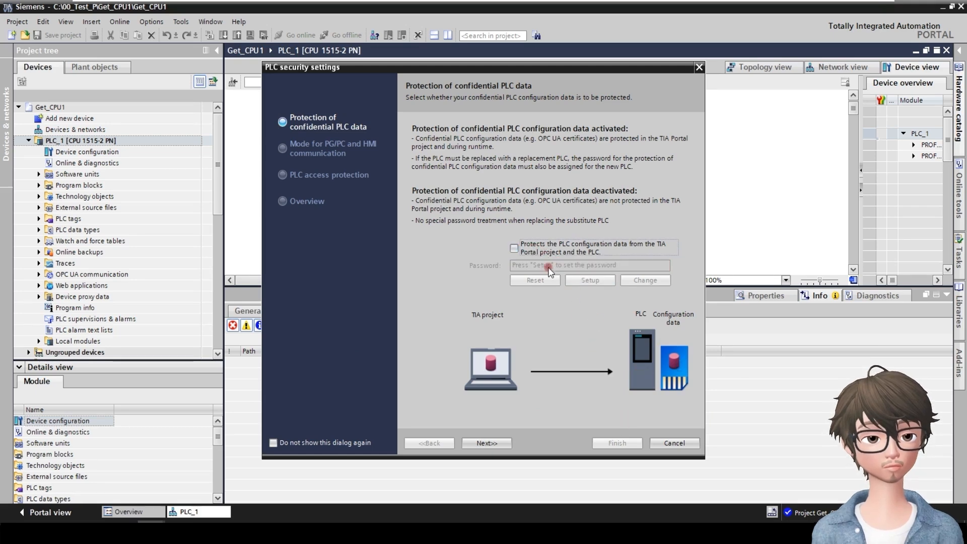
click(487, 443)
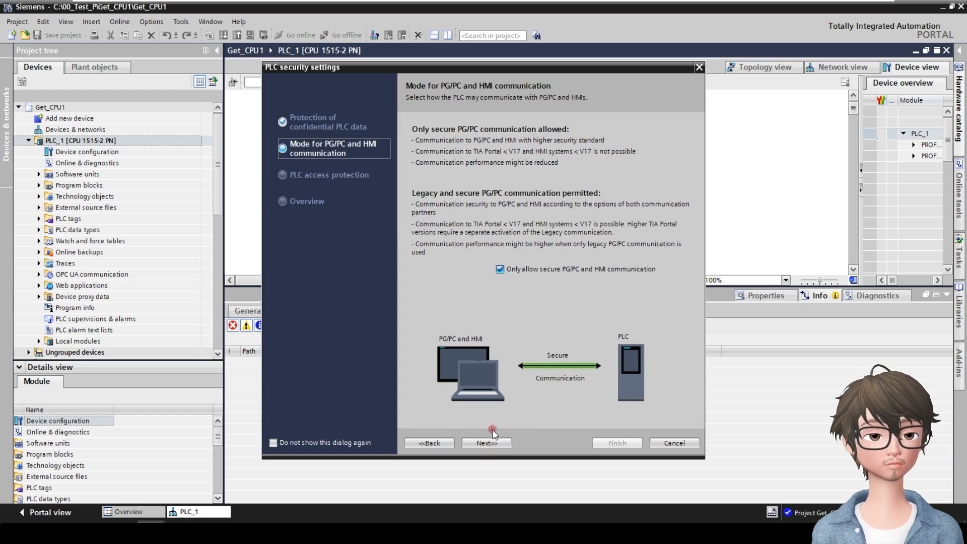
click(500, 270)
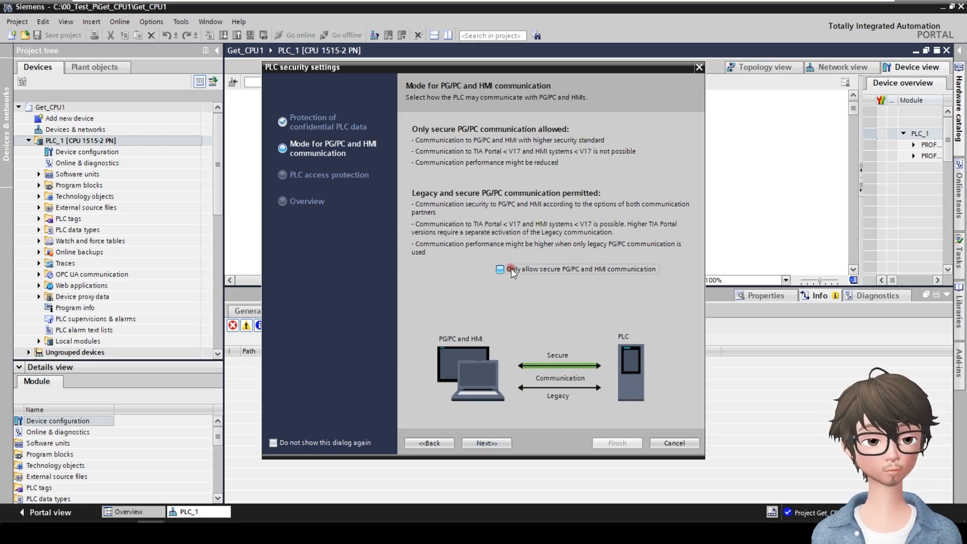
click(494, 443)
click(557, 318)
click(557, 329)
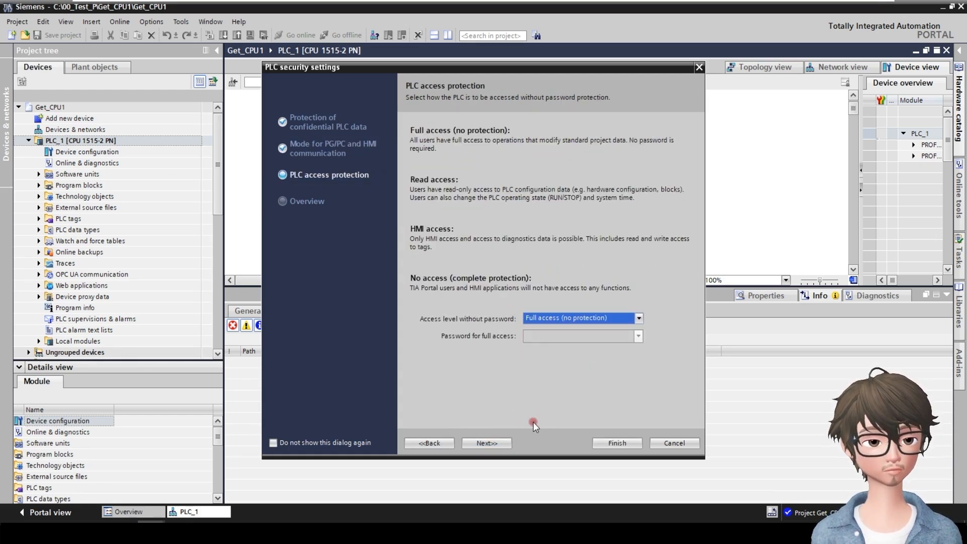
click(616, 443)
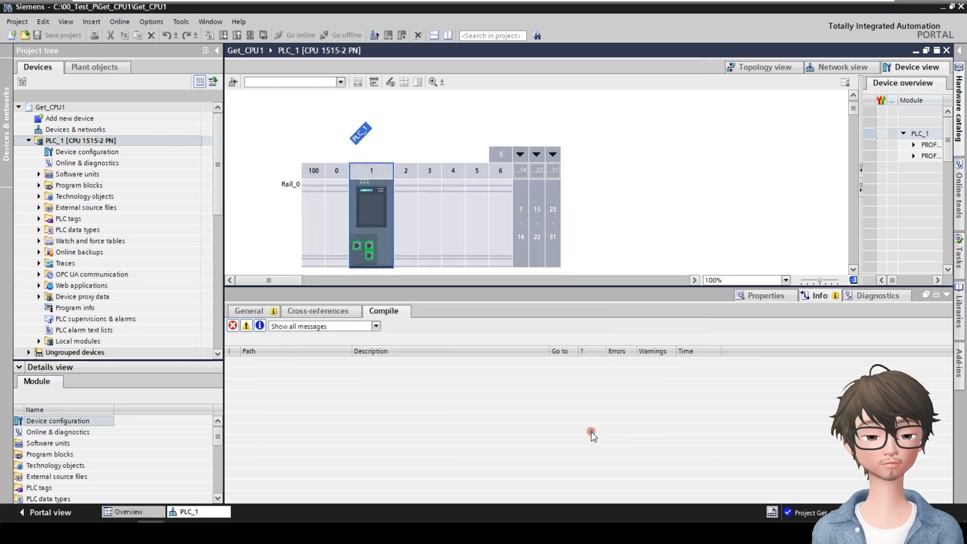
- Switch to the Get_cpu2 project and add a SIMATIC S7-1500 CPU 1515-2 PN, version V2.9
click(151, 533)
click(203, 484)
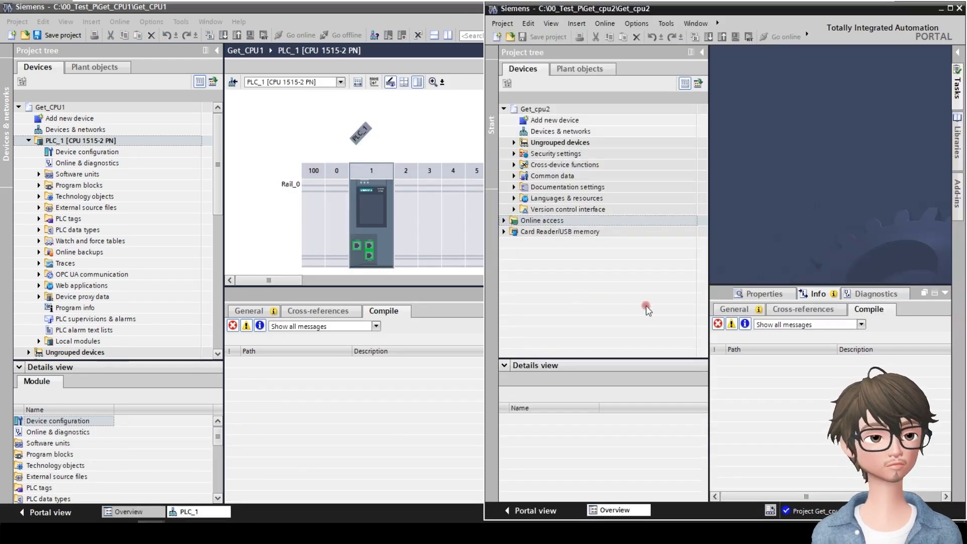
double_click(550, 121)
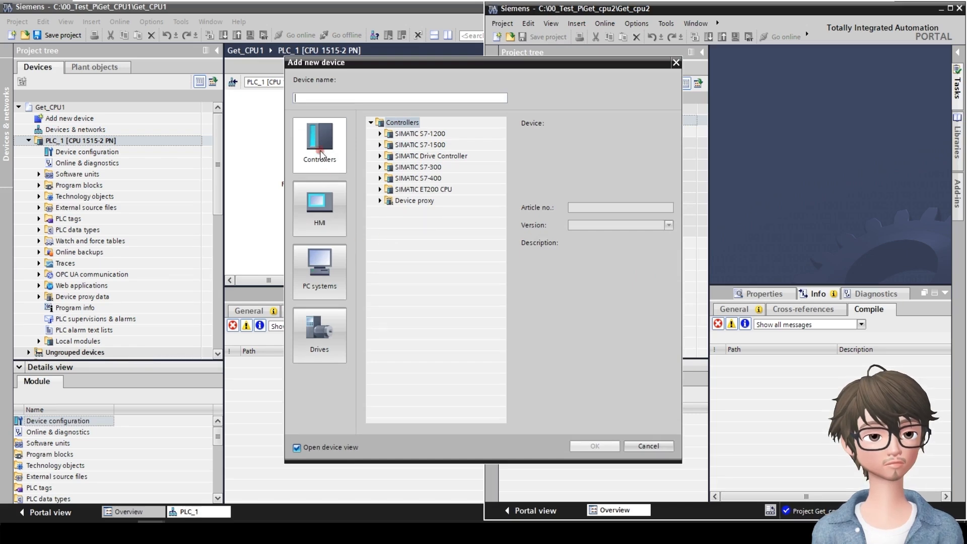
click(380, 144)
click(388, 157)
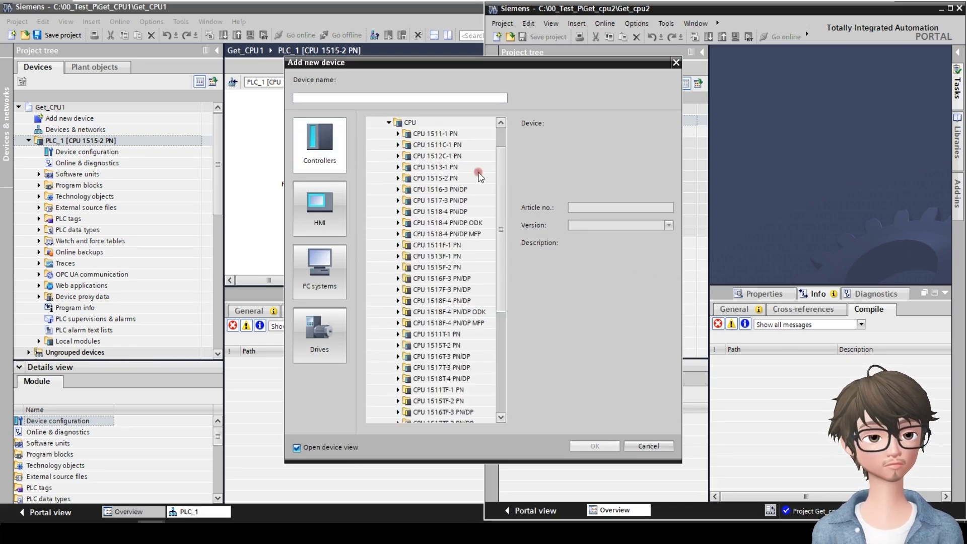
click(424, 179)
scroll(433, 242, down, 6)
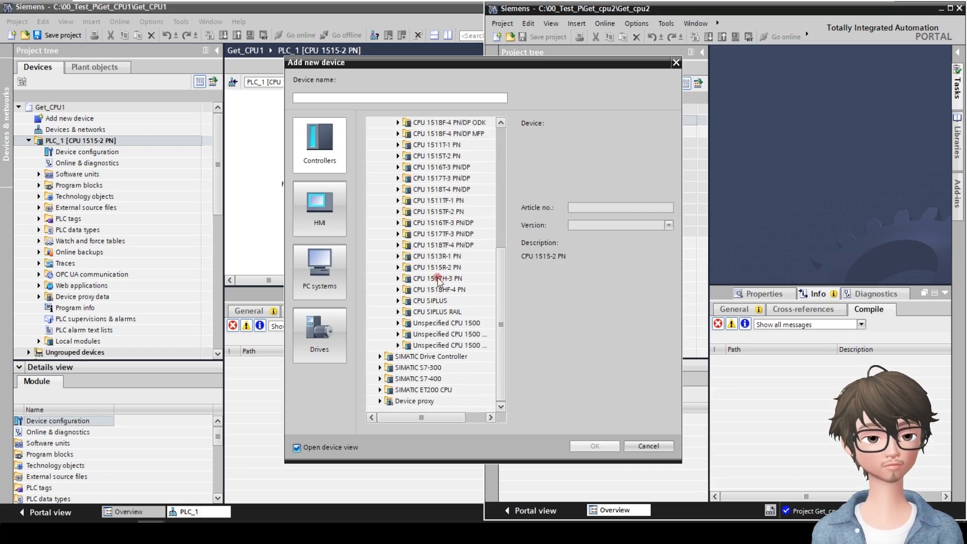
scroll(433, 207, up, 7)
click(399, 211)
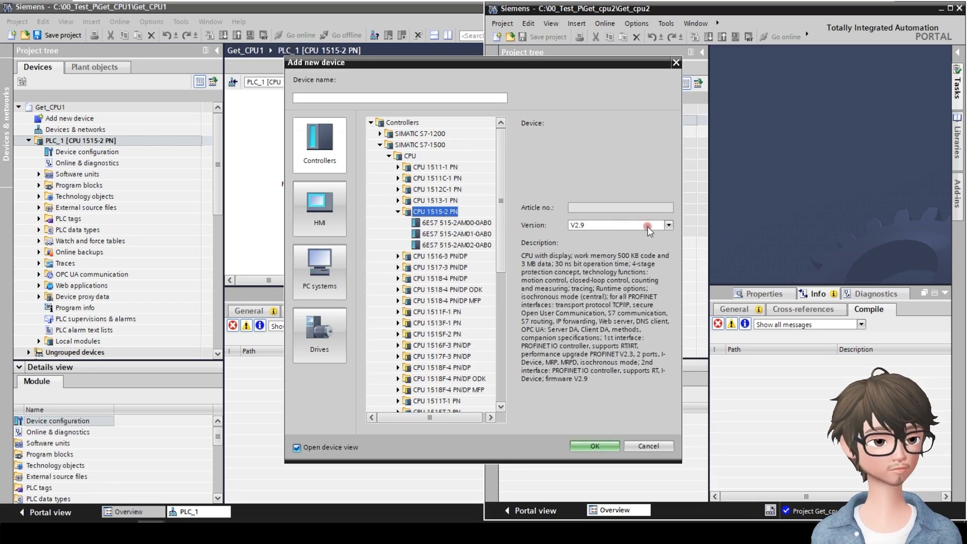
click(647, 227)
click(613, 416)
click(595, 446)
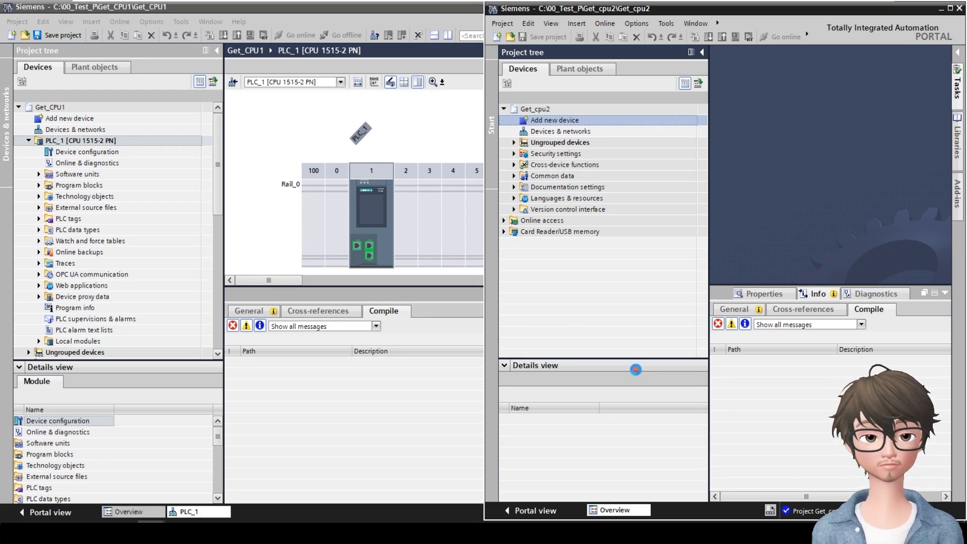
- Arrange the Get_CPU1 project window to fill half the screen beside the Get_cpu2 window
click(398, 409)
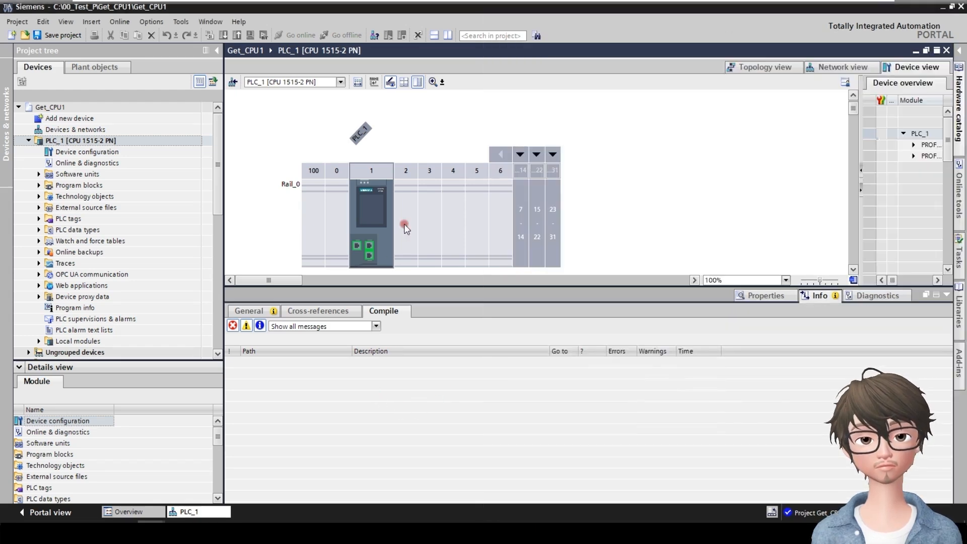
click(669, 228)
click(379, 224)
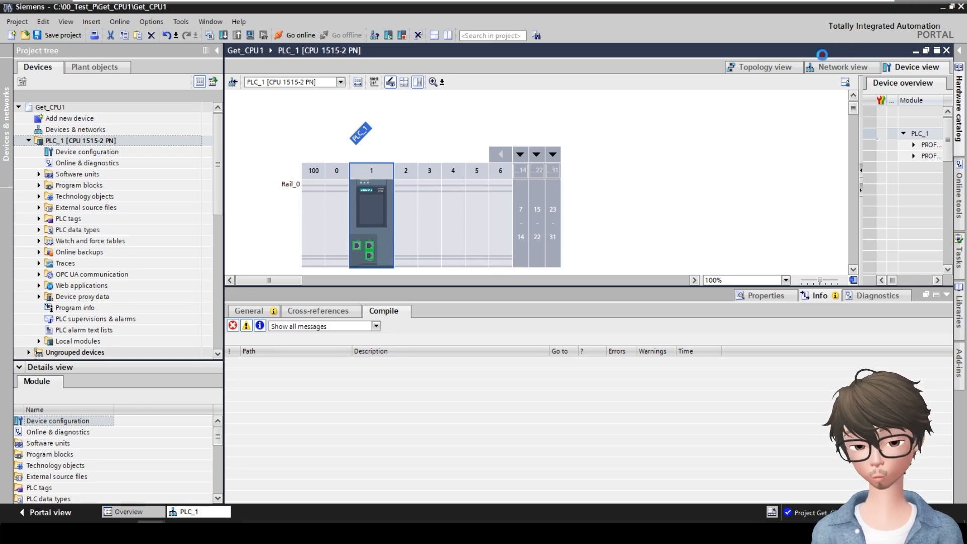
key(super+Left)
- Complete the security settings of Get_cpu2's PLC with configuration data protection off and Full access (no protection)
click(763, 225)
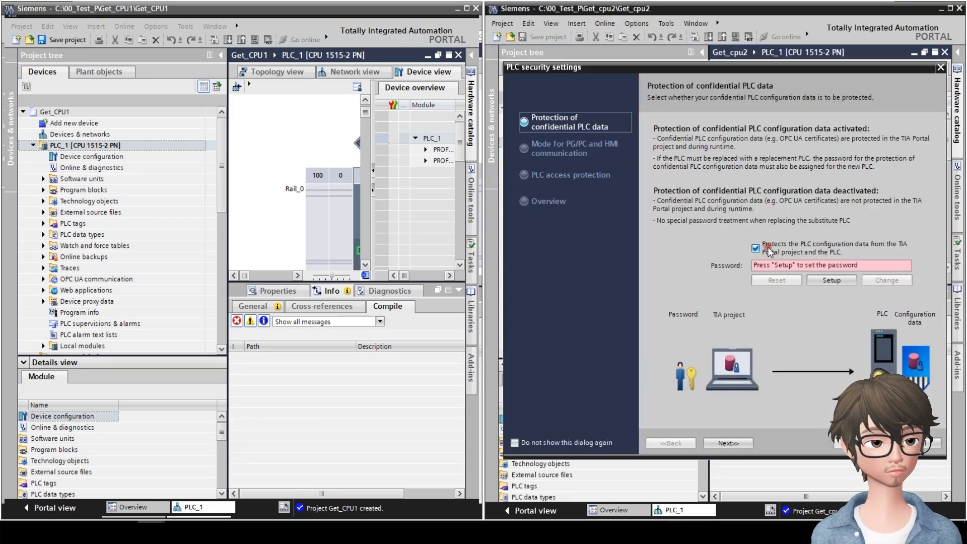
click(770, 249)
click(728, 443)
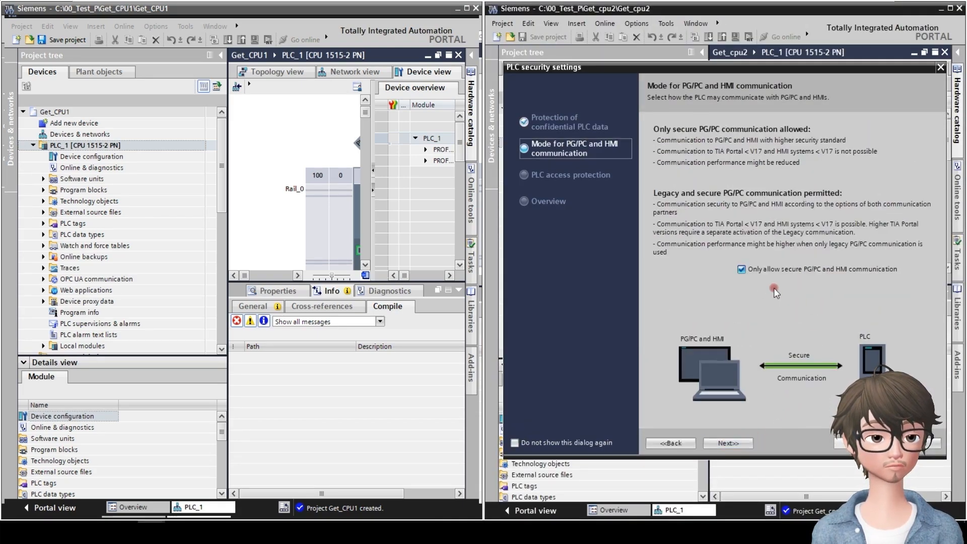
click(729, 443)
click(795, 318)
click(795, 328)
click(859, 443)
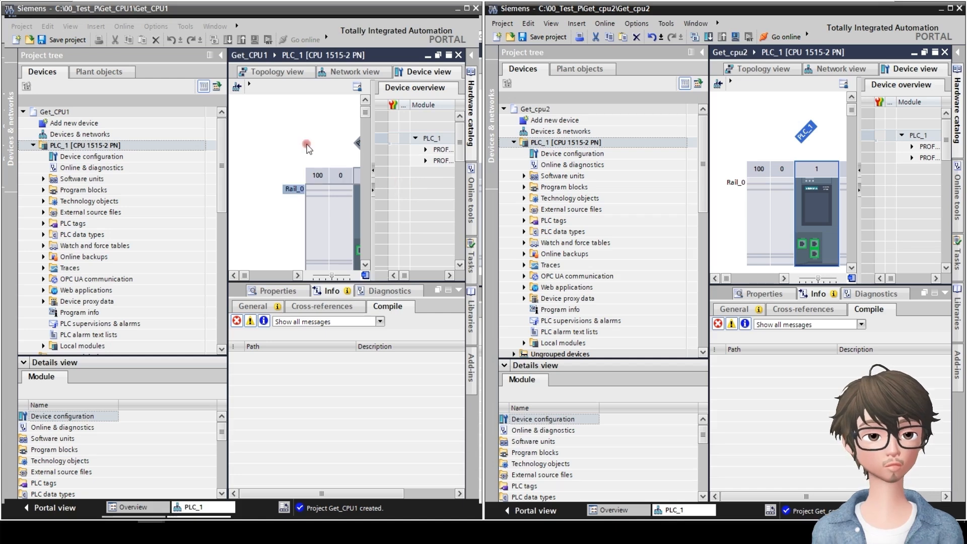
- Enlarge the Get_CPU1 project window to full screen and show the properties of its CPU 1515-2 PN
click(482, 21)
click(468, 11)
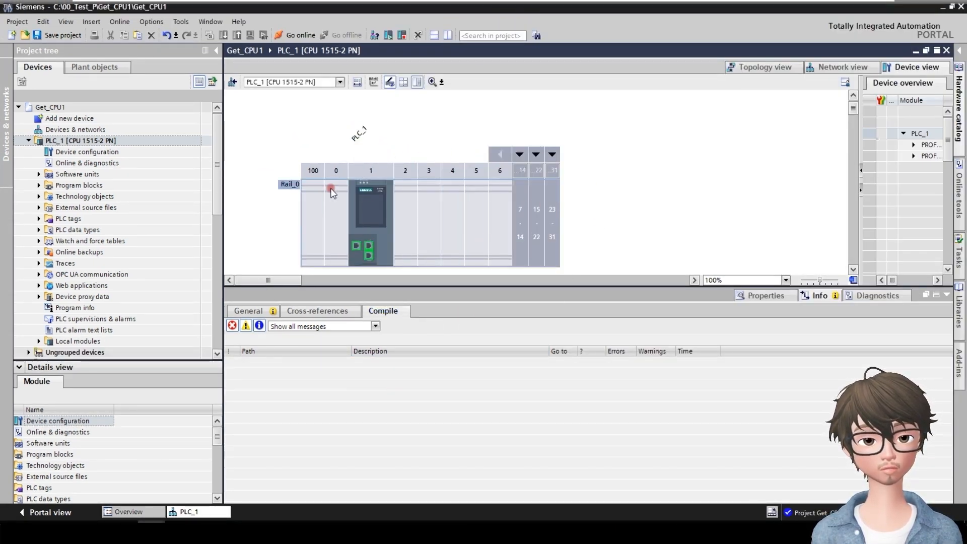
click(363, 213)
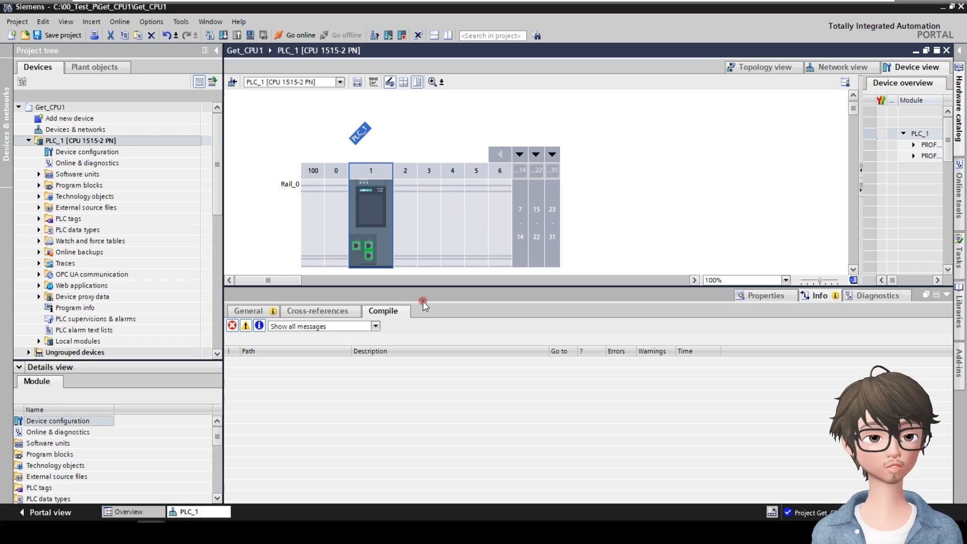
key(alt+Return)
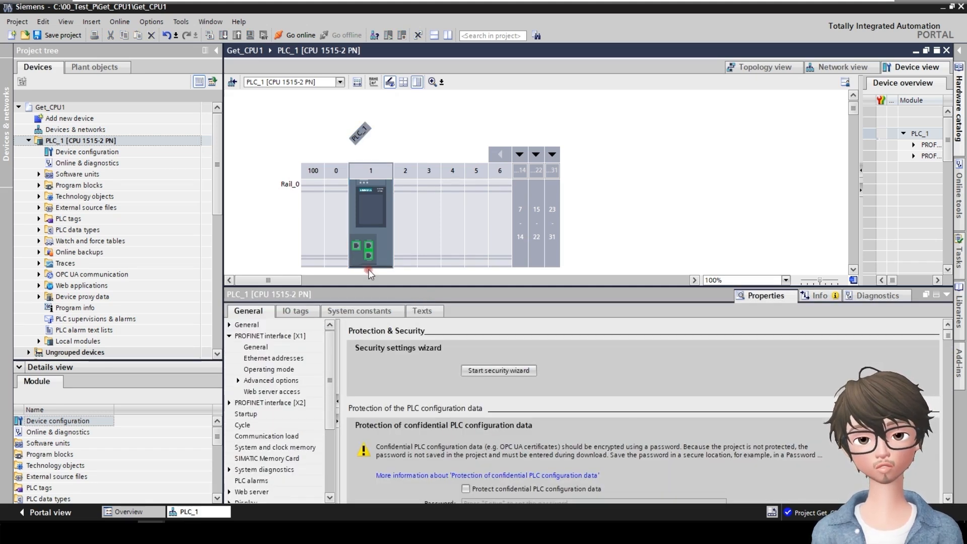
- Open the Main [OB1] program block of PLC_1 in the Get_CPU1 project
click(39, 185)
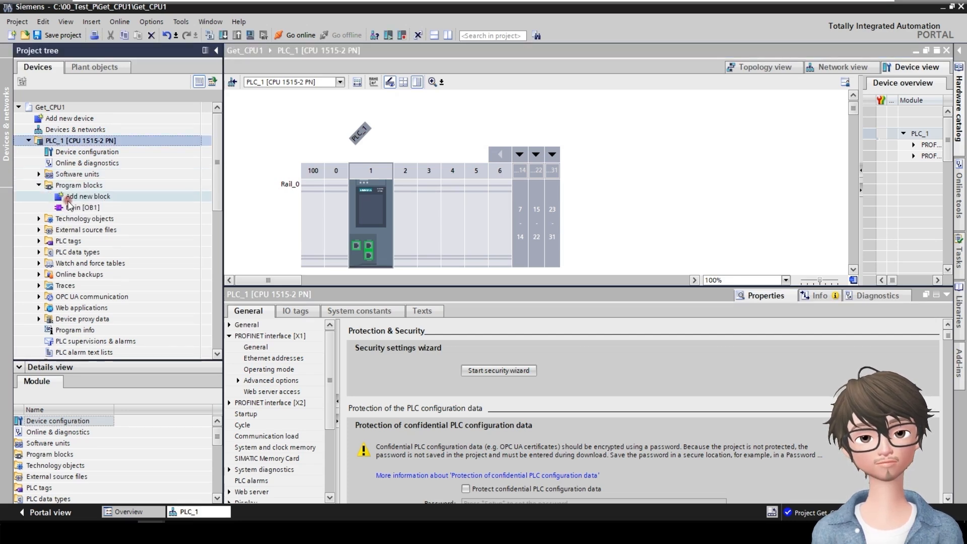
click(85, 208)
click(86, 208)
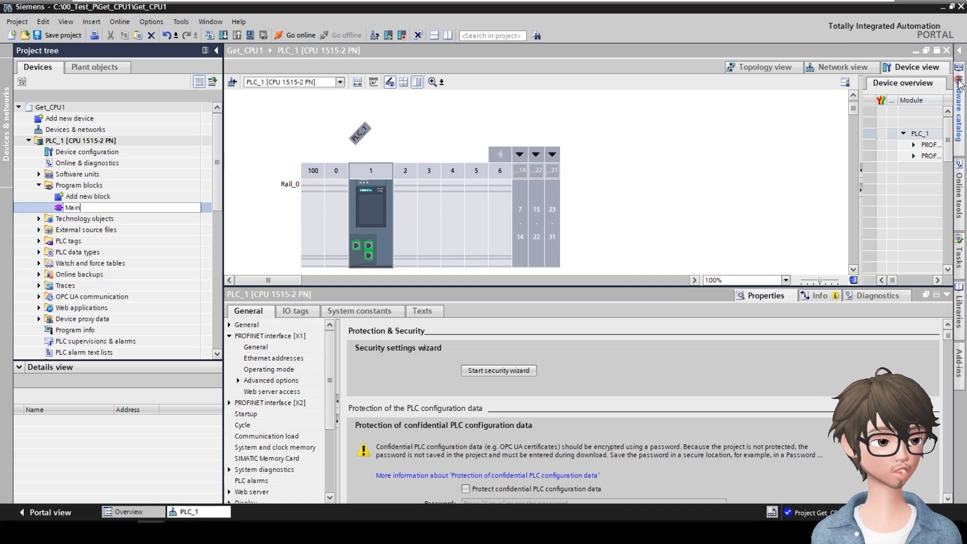
click(300, 217)
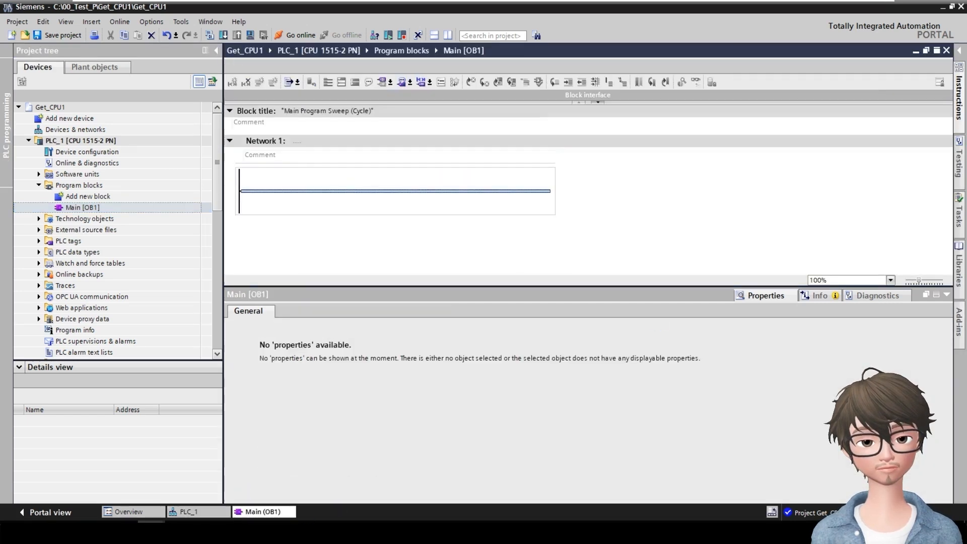
- Show the S7 communication instructions within the Communication instruction group, with the Extended and Technology groups collapsed
click(960, 97)
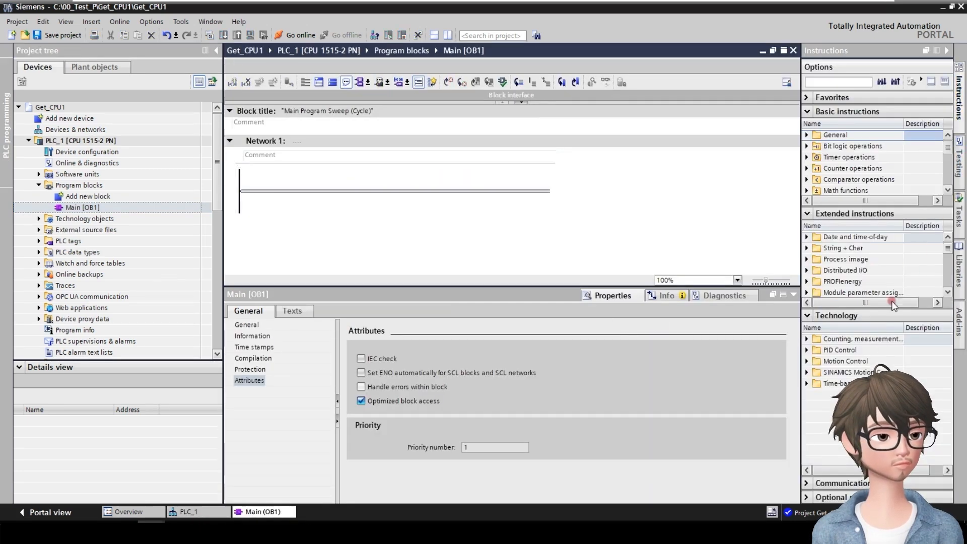
click(807, 484)
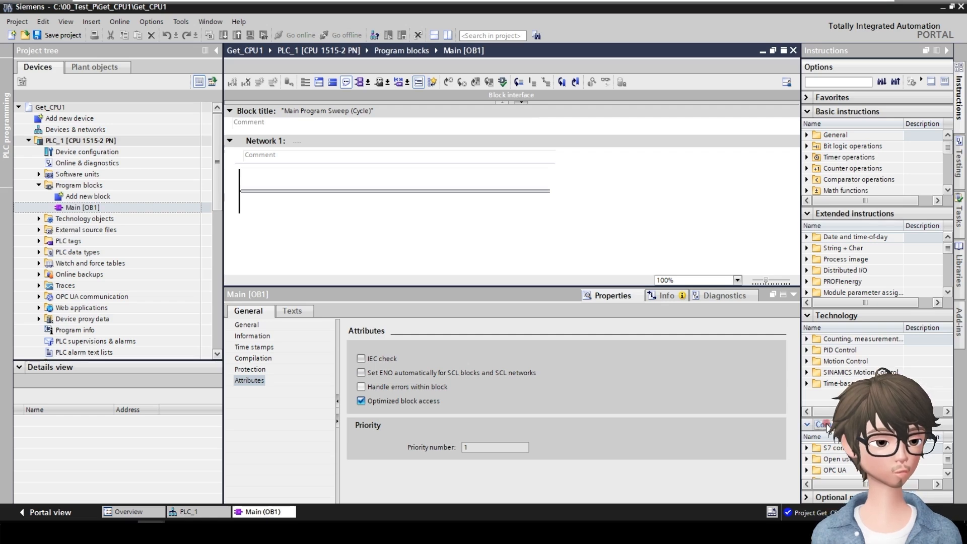
click(808, 316)
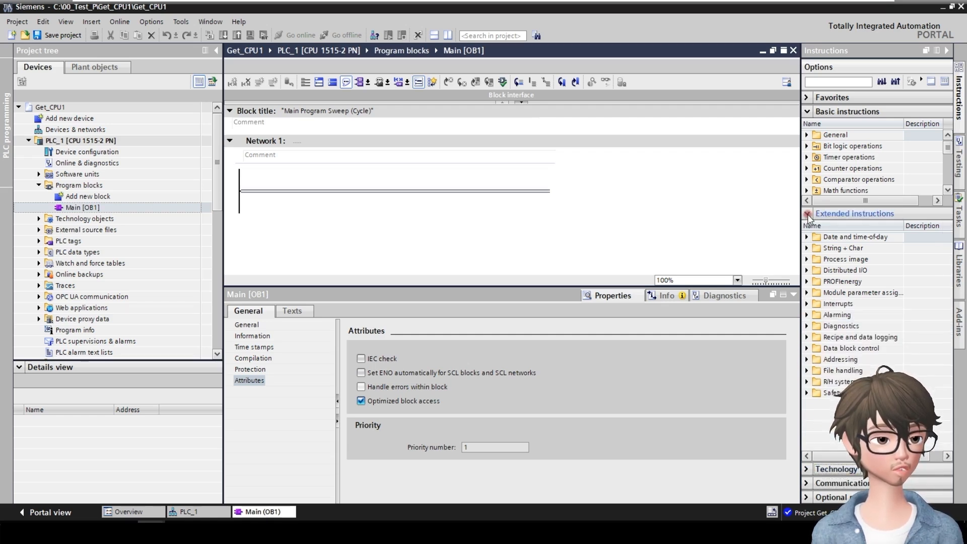
click(807, 213)
click(807, 112)
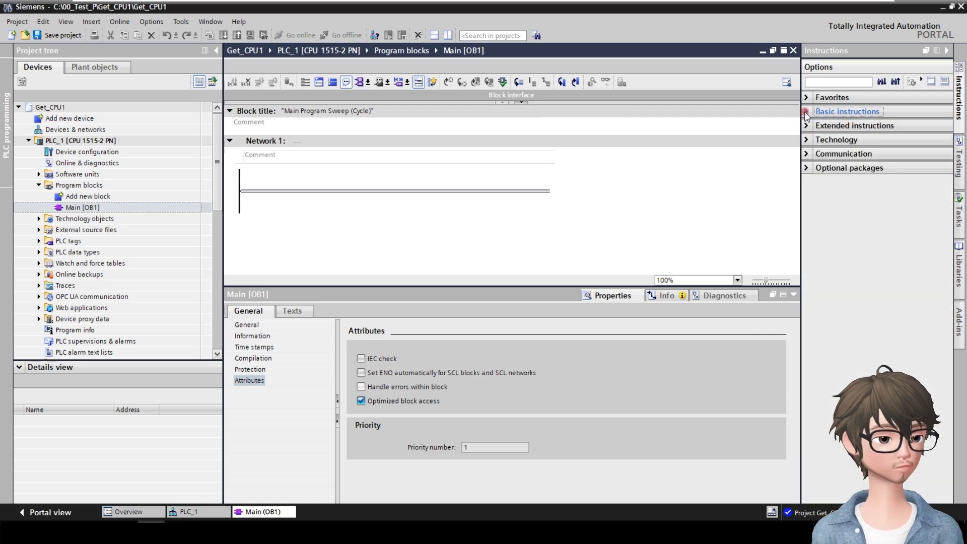
click(807, 112)
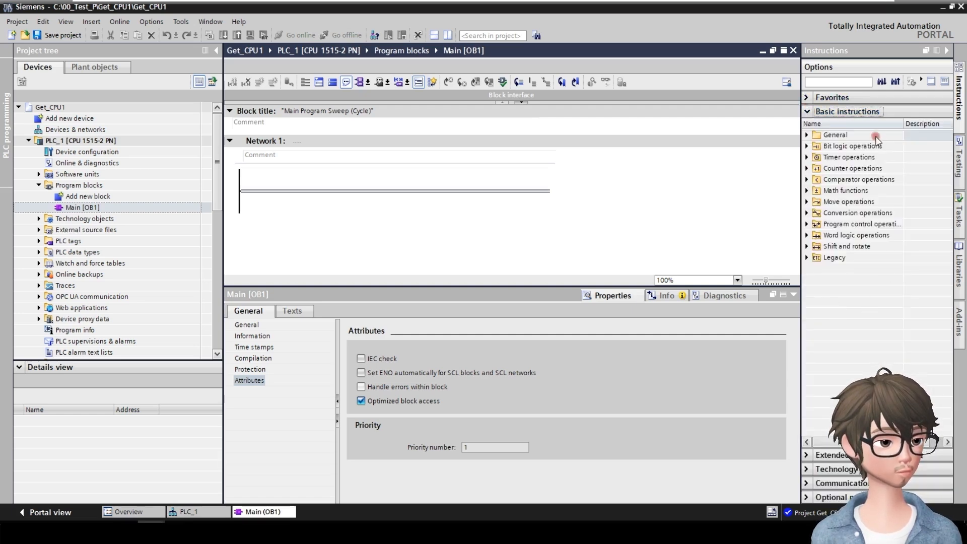
click(806, 483)
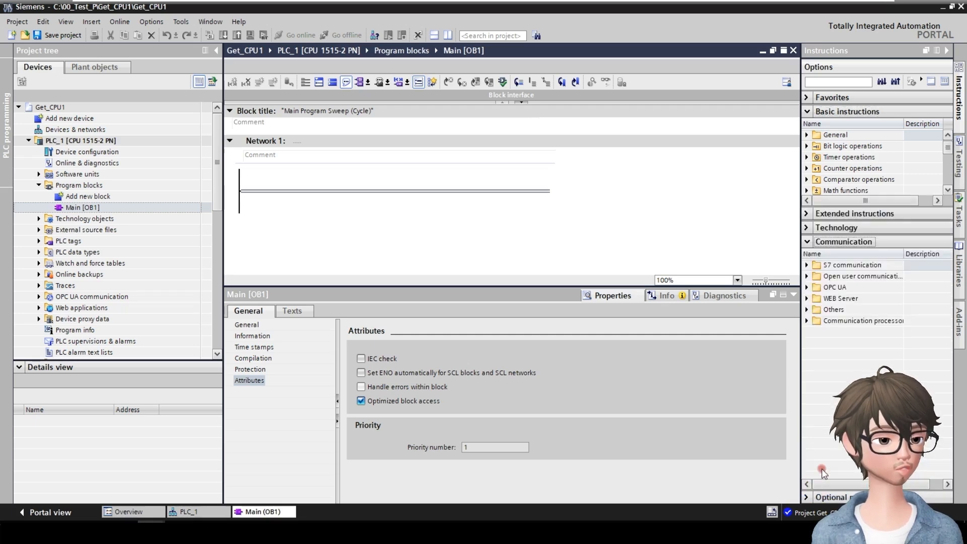
click(807, 265)
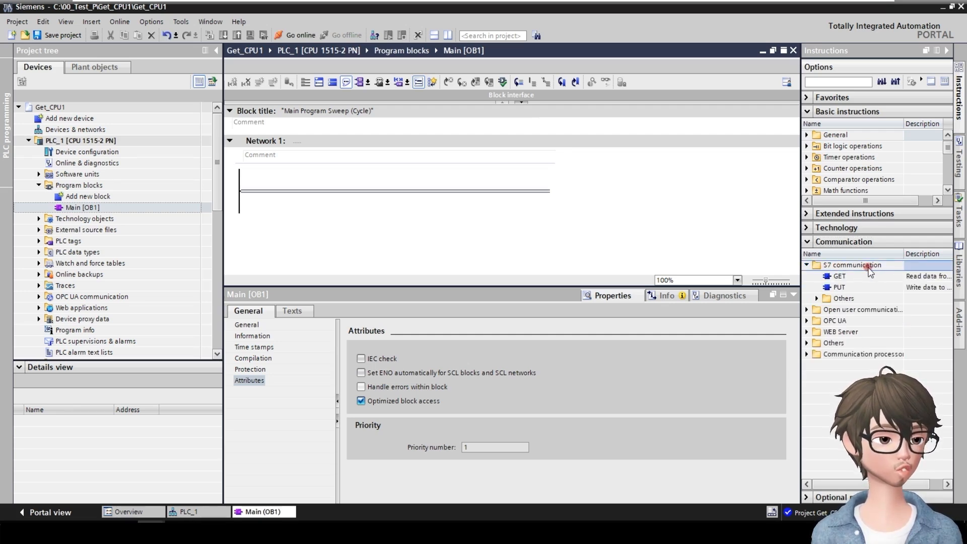
- Insert the GET instruction into Network 1 of Main with the single-instance data block GET_DB and automatic numbering
click(839, 277)
click(839, 287)
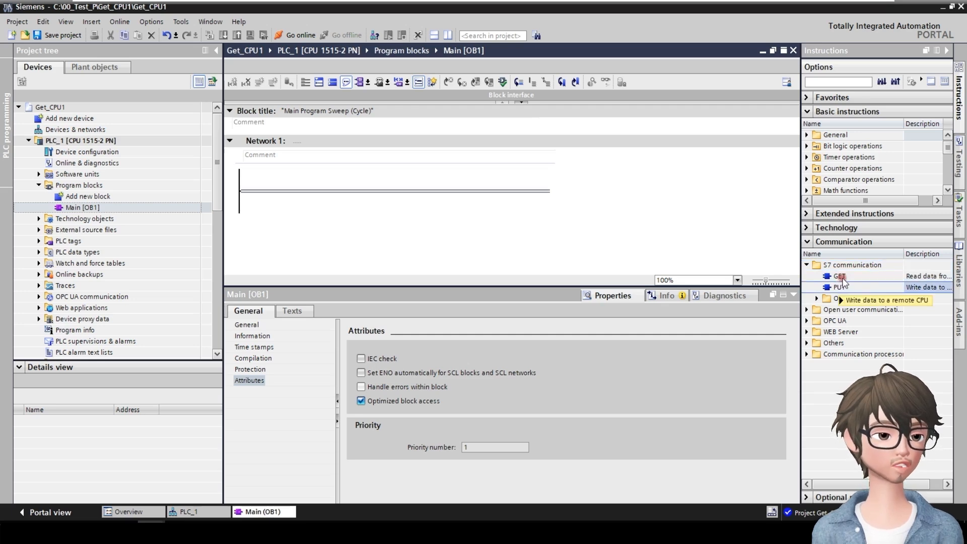
click(839, 277)
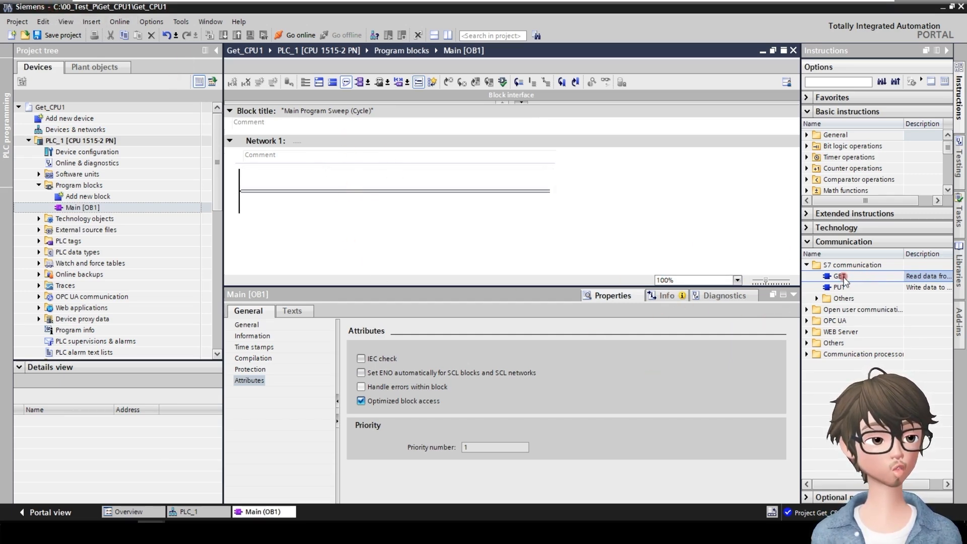
mouse_move(839, 278)
mouse_down()
mouse_move(316, 192)
mouse_move(339, 196)
mouse_up()
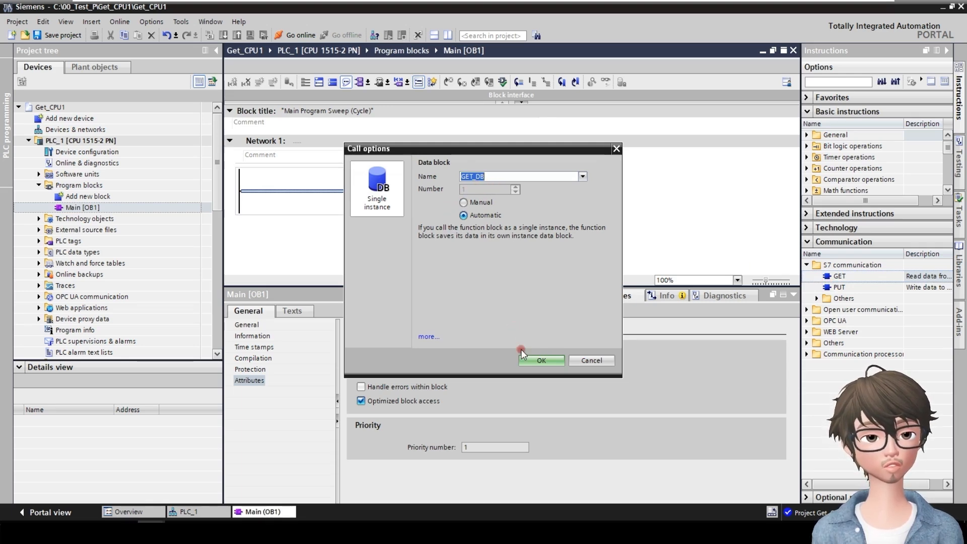
click(542, 361)
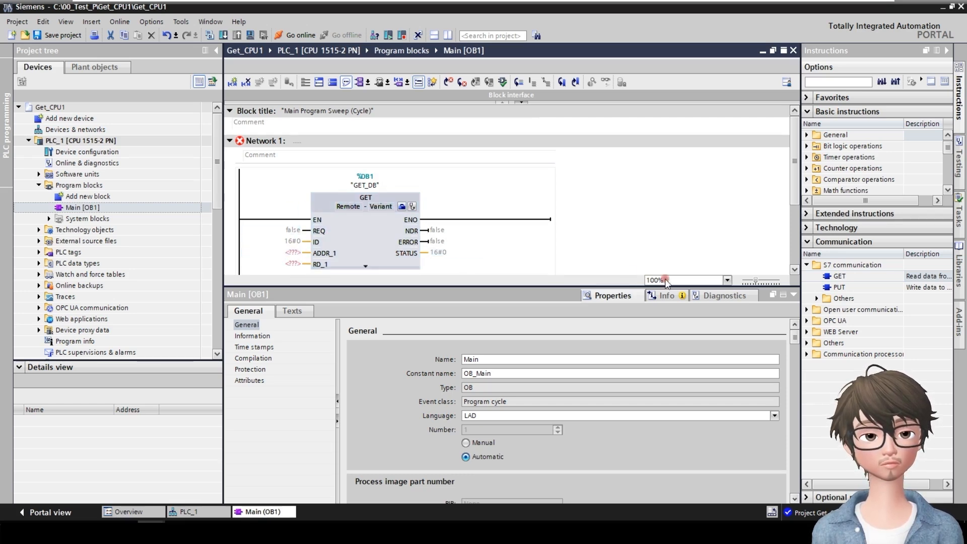
- Examine the GET block's inputs and outputs in an enlarged program editor, including the additional ADDR and RD parameters
drag(555, 287, 555, 344)
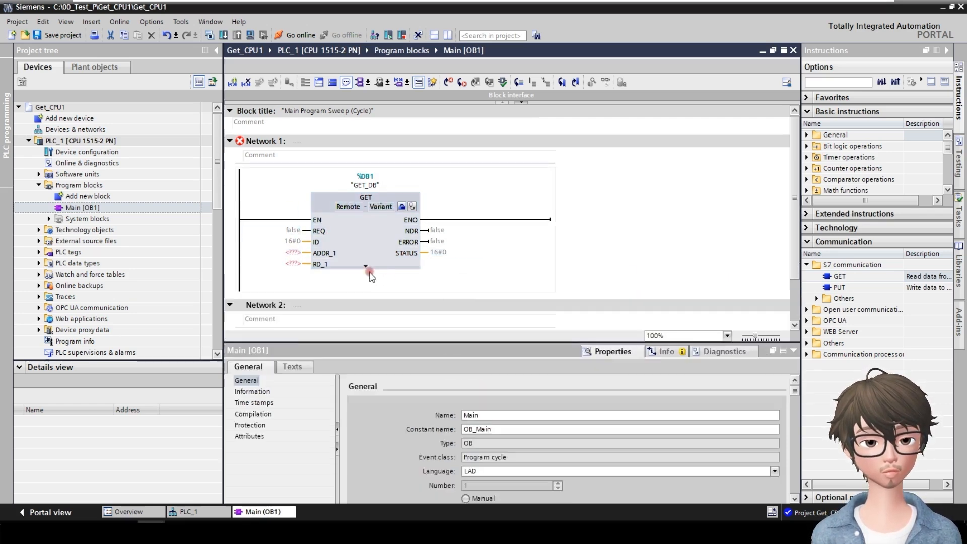
click(366, 266)
click(374, 285)
scroll(353, 252, down, 3)
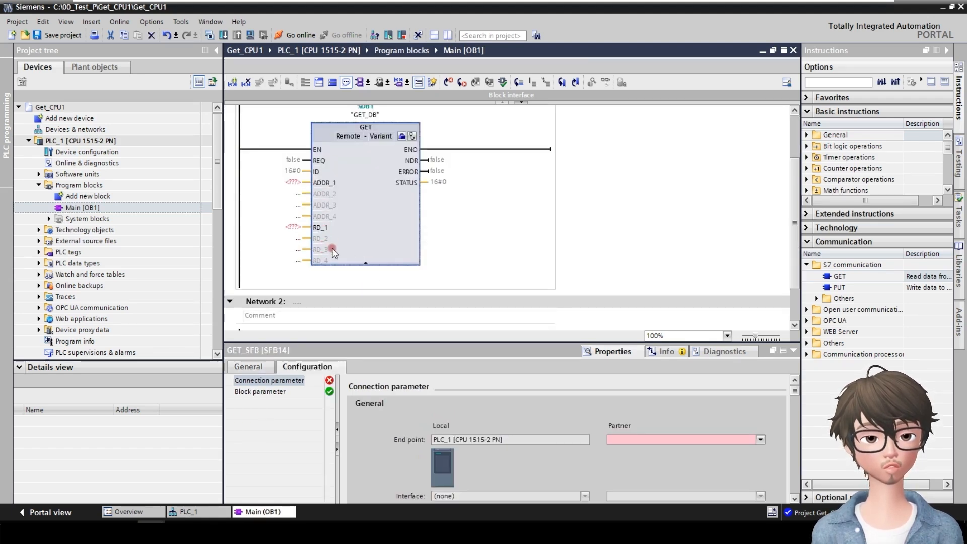
click(366, 263)
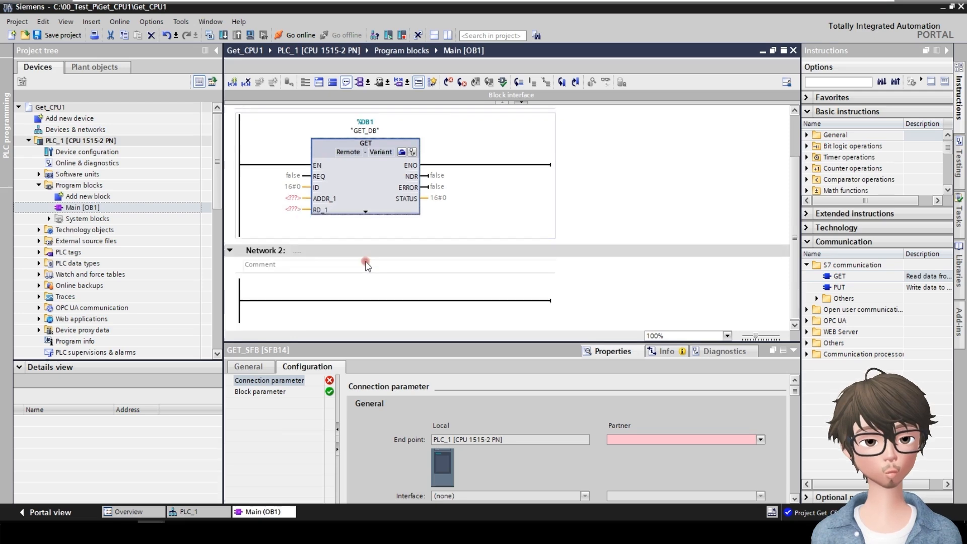
click(301, 177)
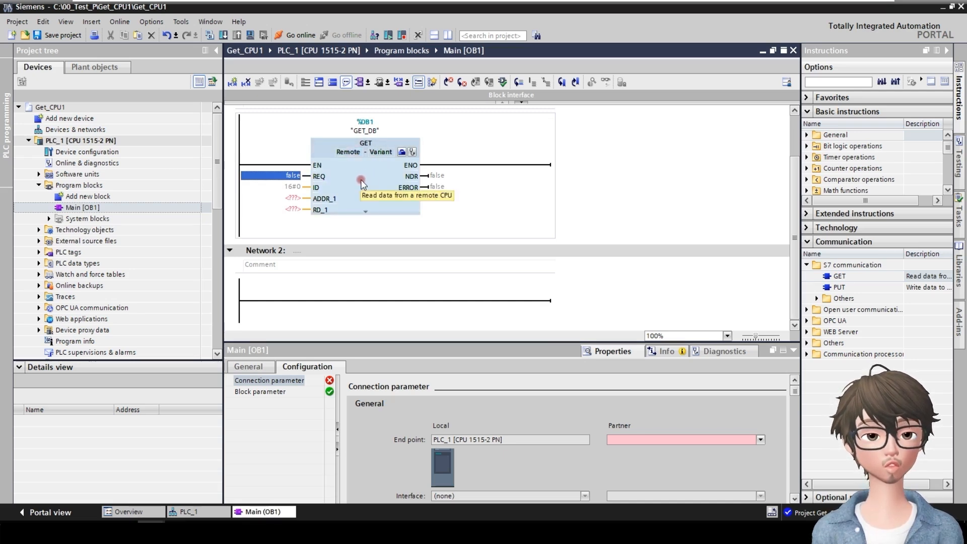
click(282, 188)
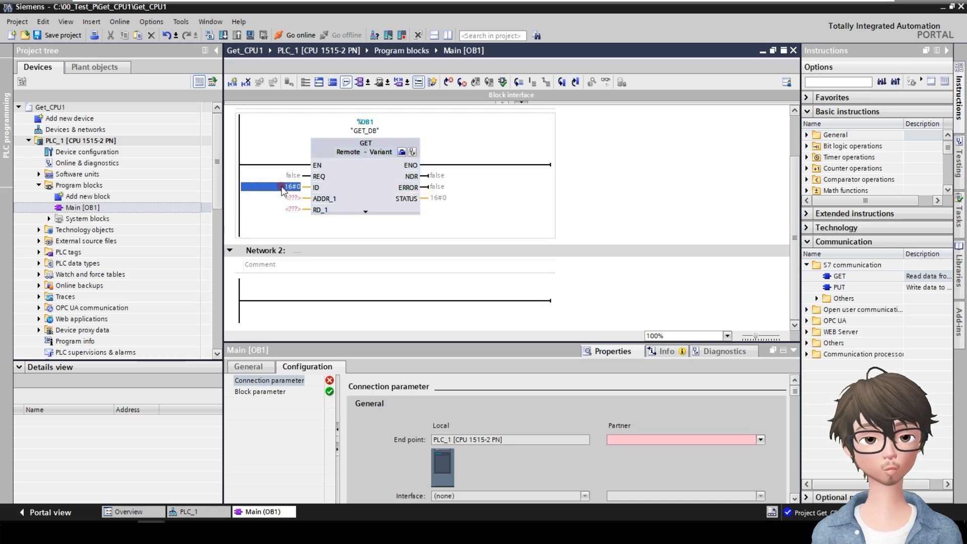
click(320, 200)
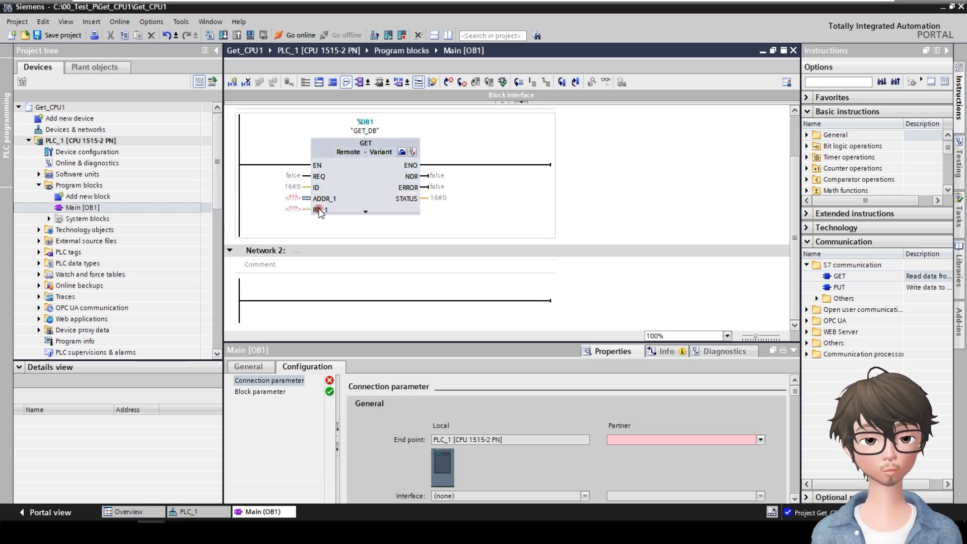
click(441, 176)
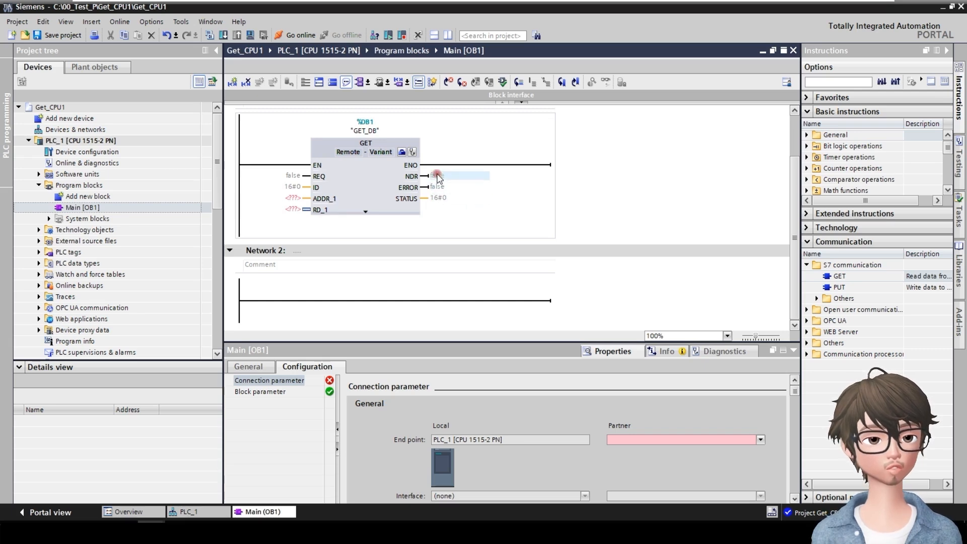
click(587, 199)
scroll(587, 199, up, 3)
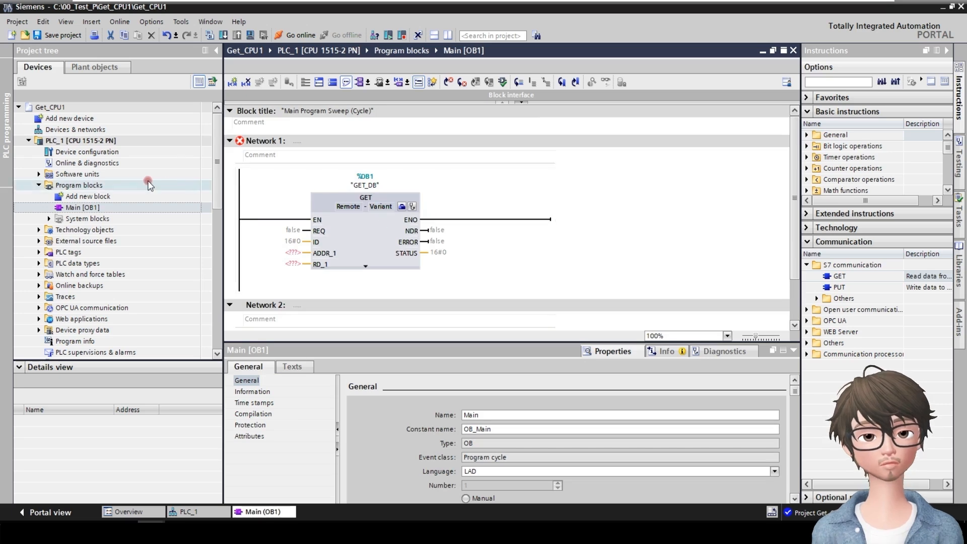
- Open PLC_1's device configuration, select the CPU, and enlarge the area showing its properties
double_click(94, 156)
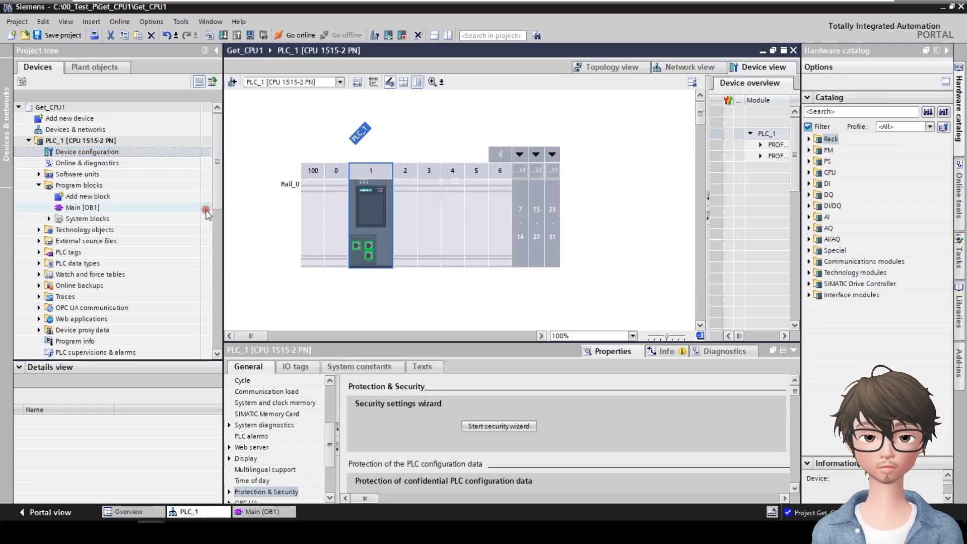
click(362, 218)
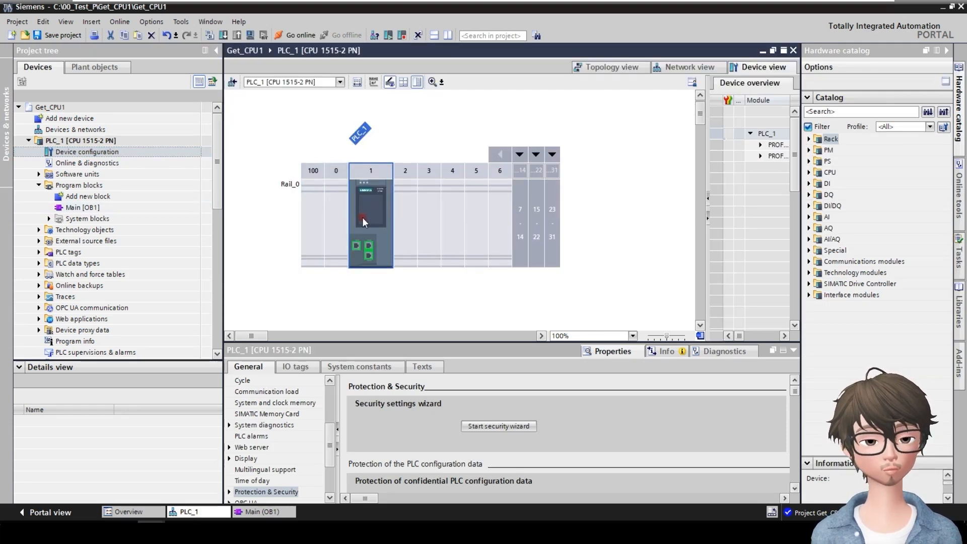
click(633, 244)
click(368, 198)
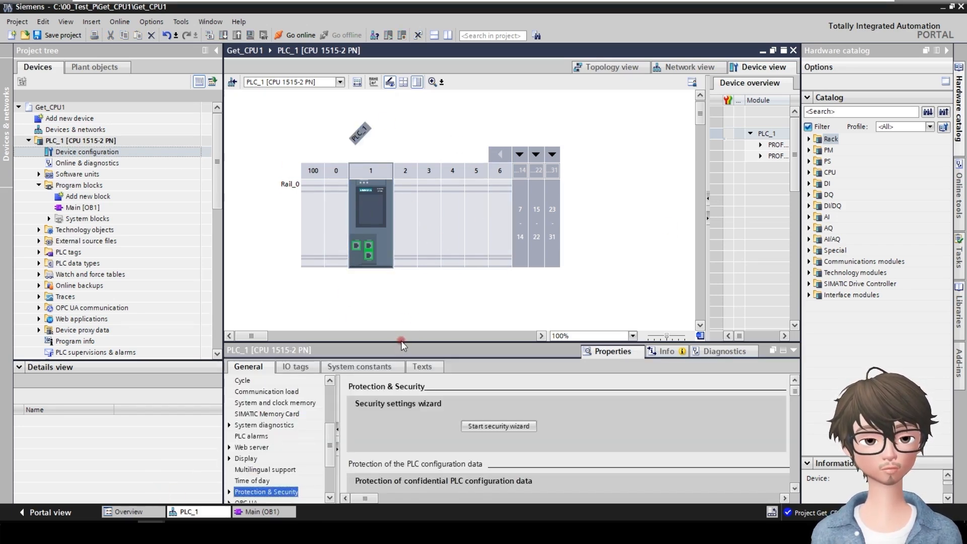
drag(401, 341, 399, 219)
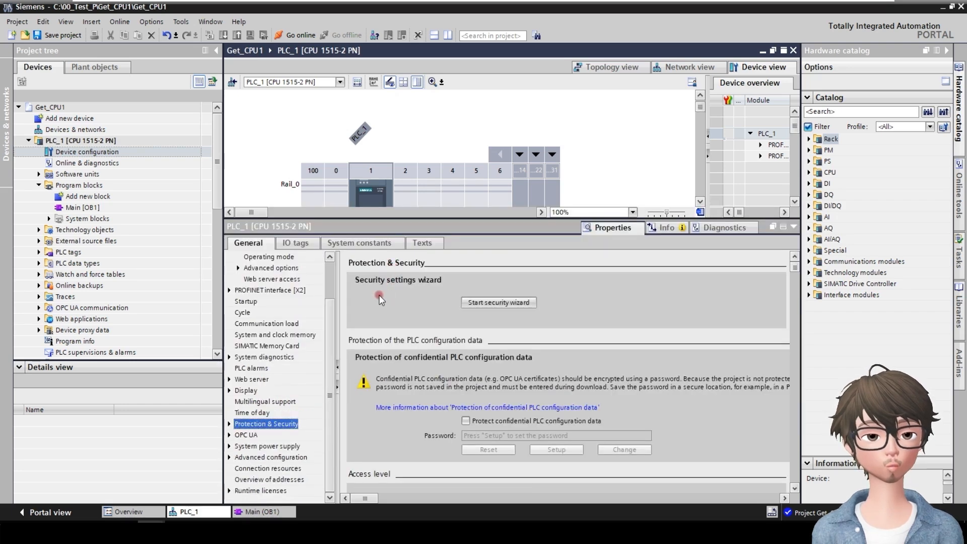
- Set the IP address of PLC_1's PROFINET interface [X1] to 192.168.0.10
click(288, 287)
scroll(261, 312, up, 2)
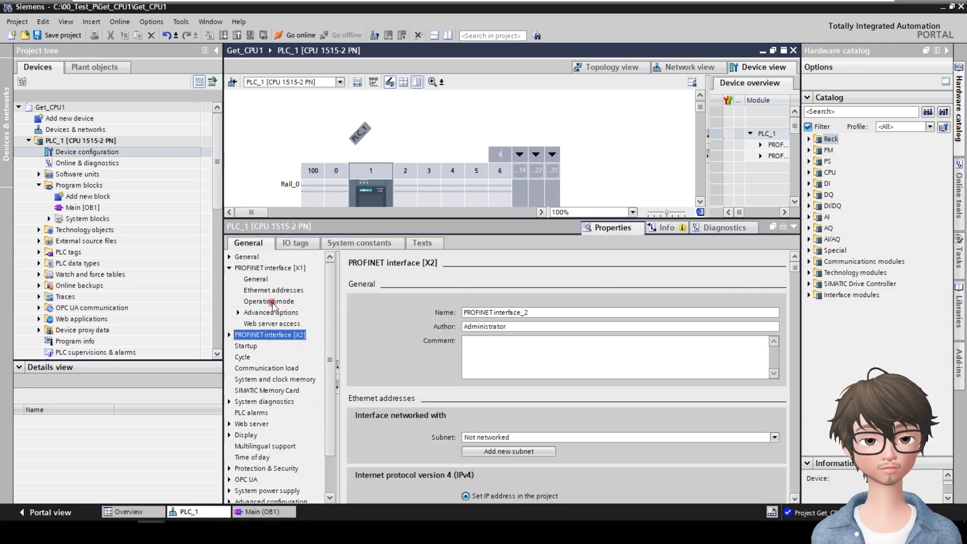
click(270, 268)
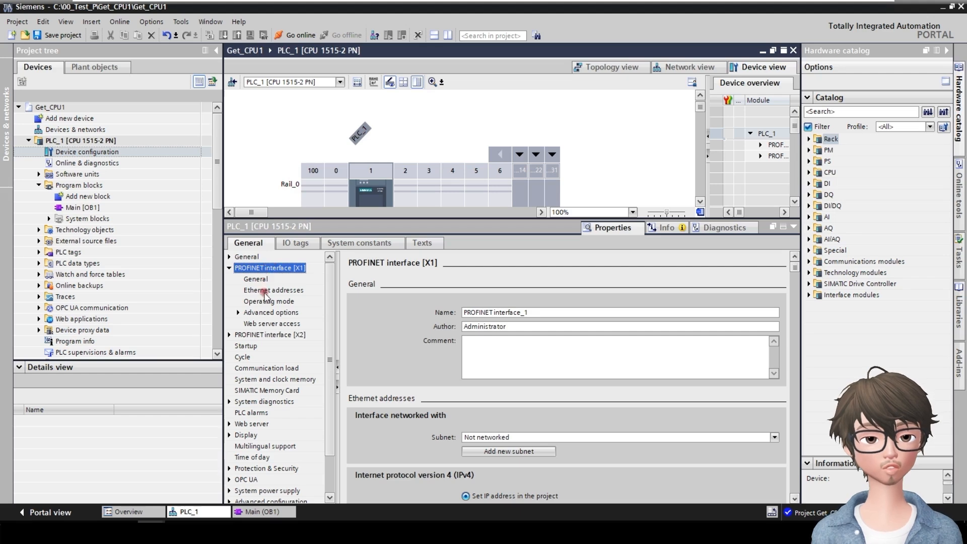
click(261, 291)
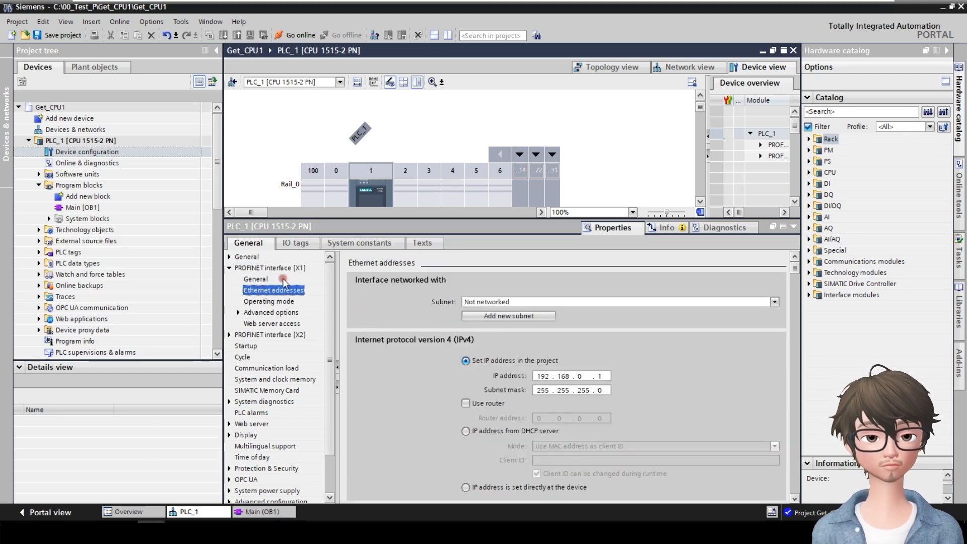
double_click(602, 377)
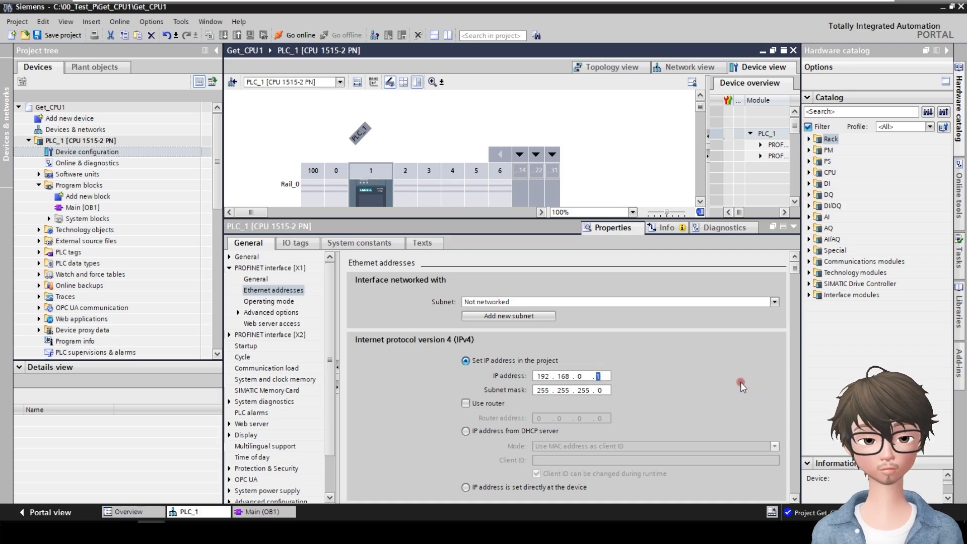
text(10)
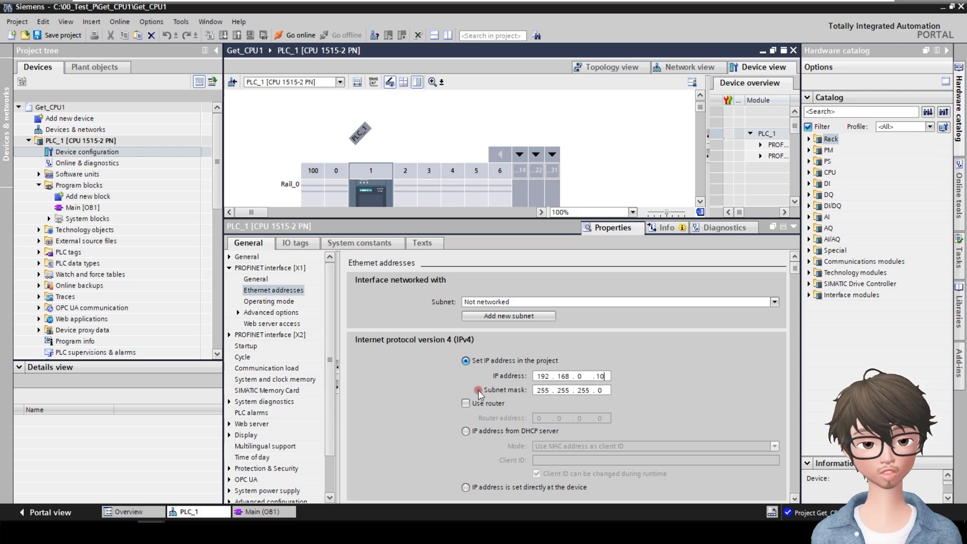
scroll(561, 427, down, 1)
scroll(559, 427, down, 3)
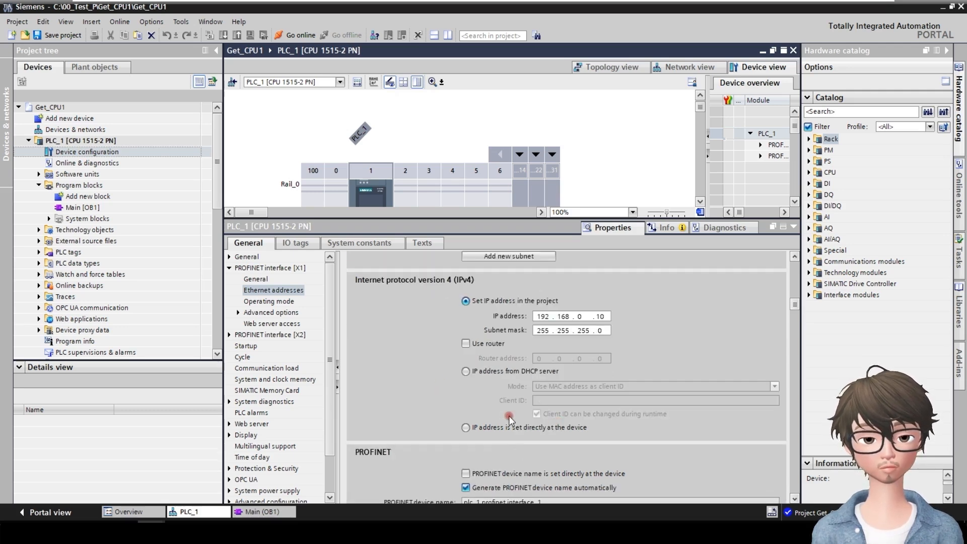
- Permit access with PUT/GET communication from remote partners in PLC_1's connection mechanisms under Protection & Security, and collapse the properties area
scroll(457, 418, down, 2)
scroll(423, 407, up, 5)
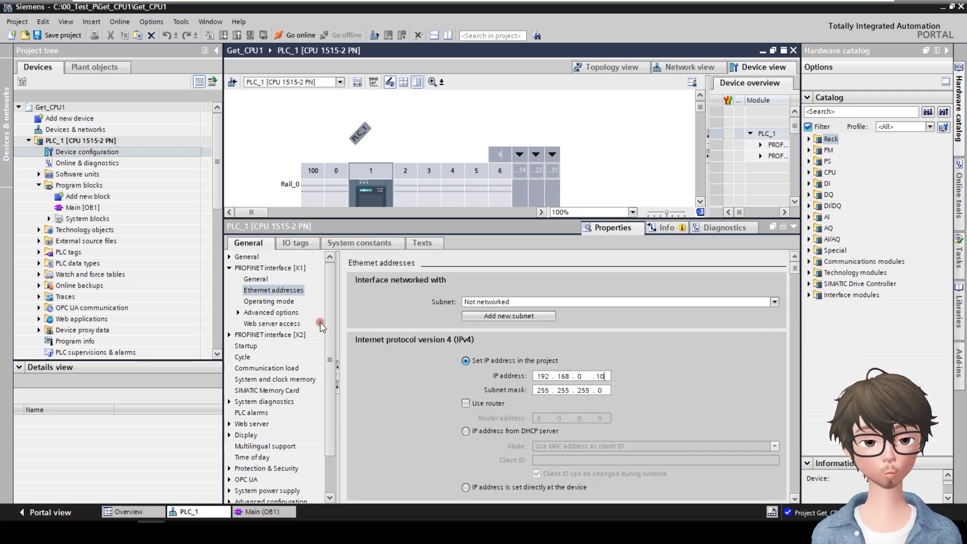
click(230, 267)
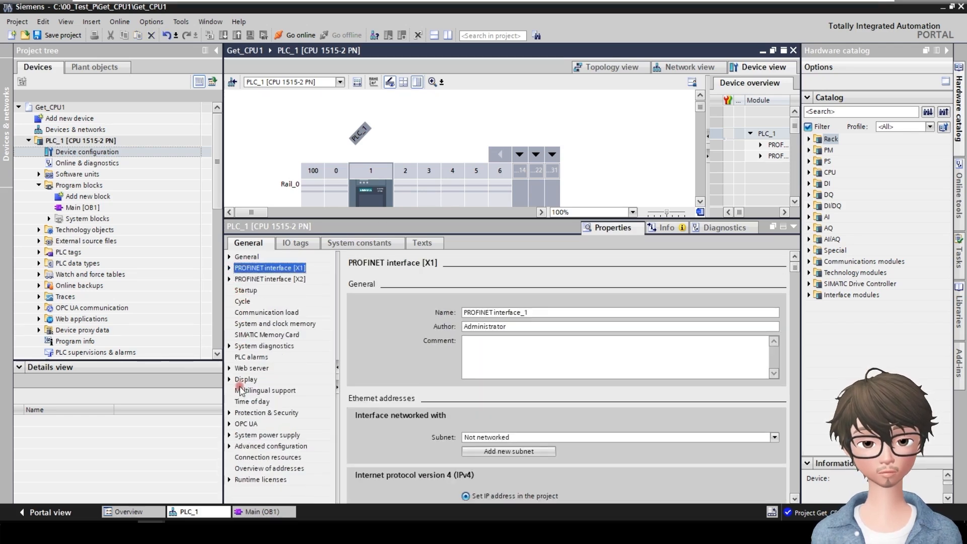
click(250, 413)
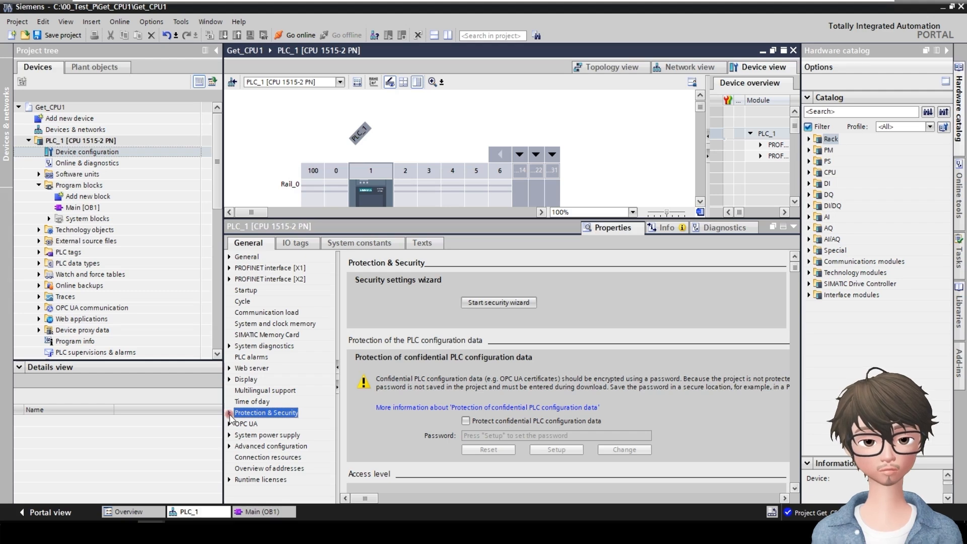
click(229, 413)
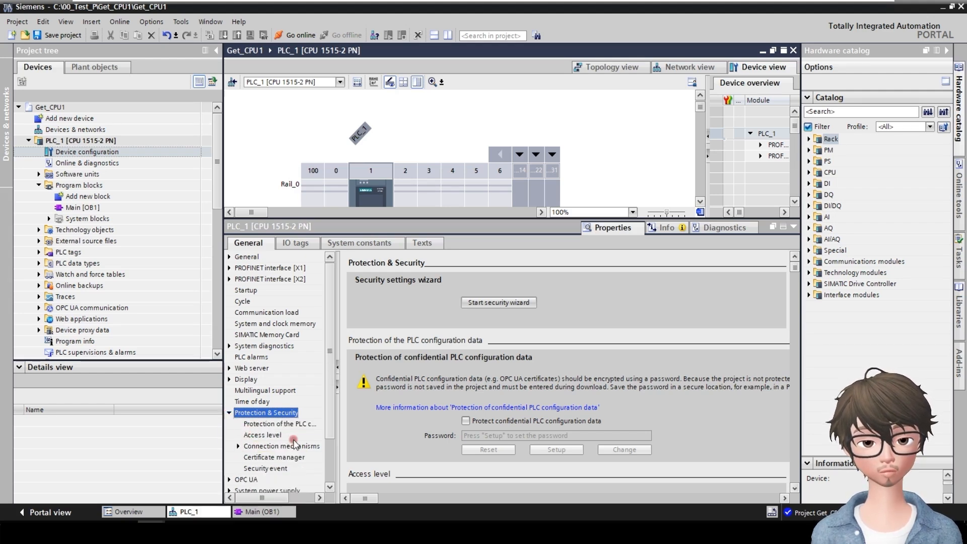
click(279, 446)
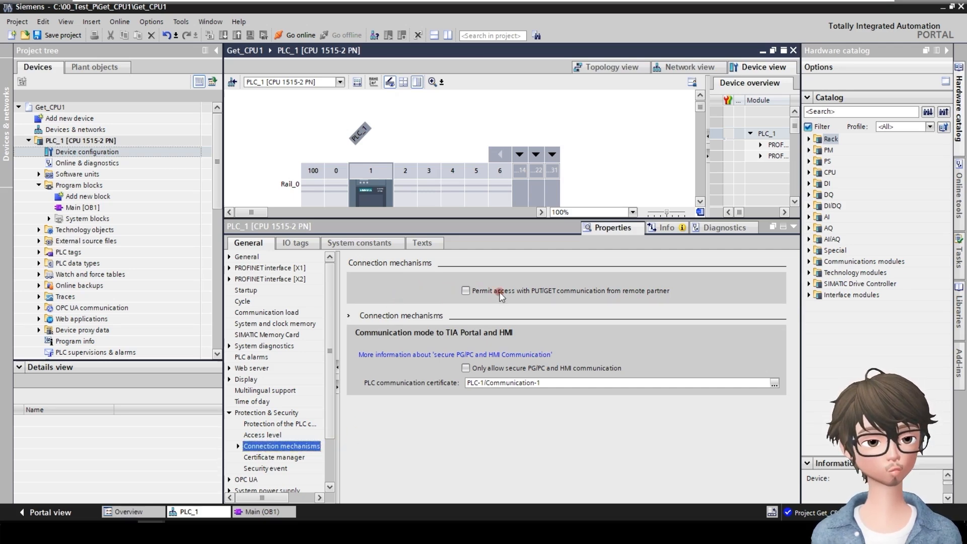
click(466, 290)
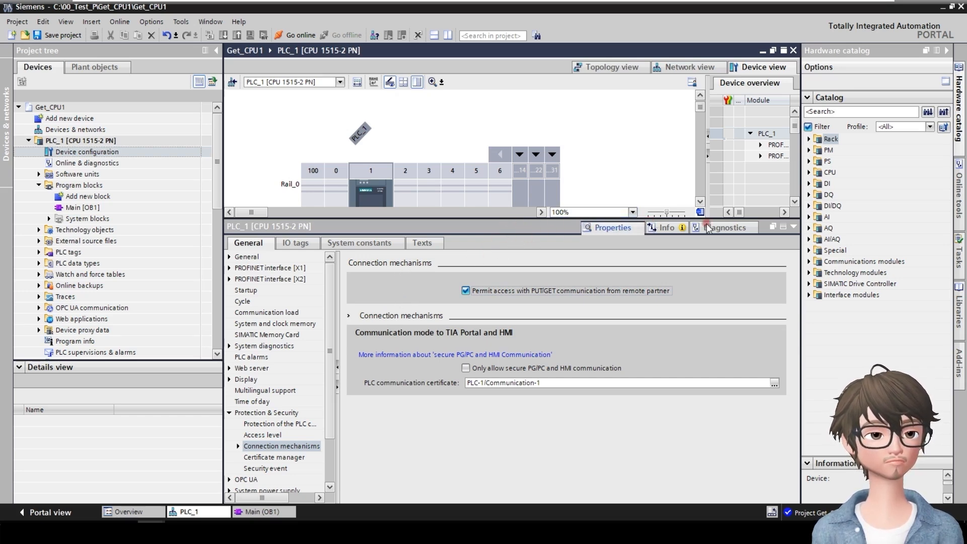
click(794, 227)
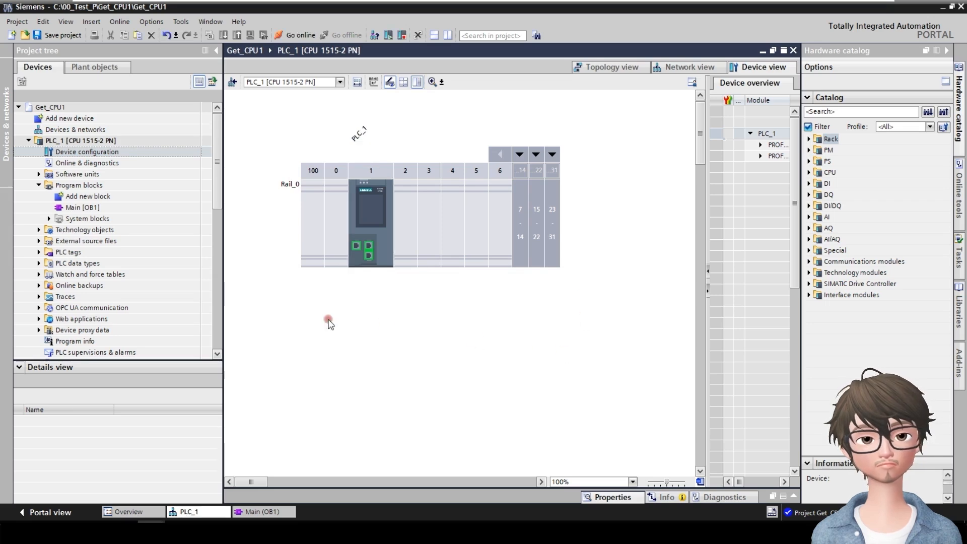
- Switch to the network view and activate connection mode with S7 connection as the connection type
click(354, 218)
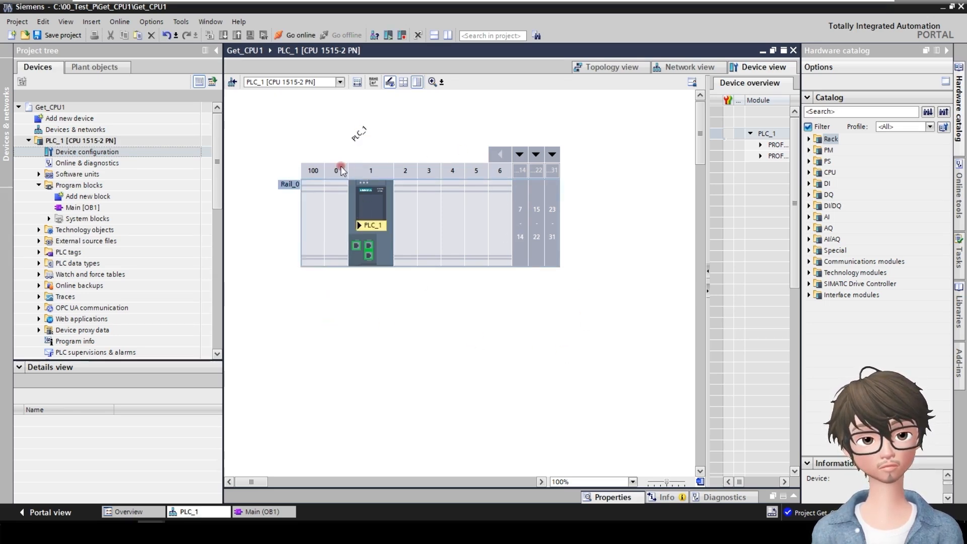
click(678, 68)
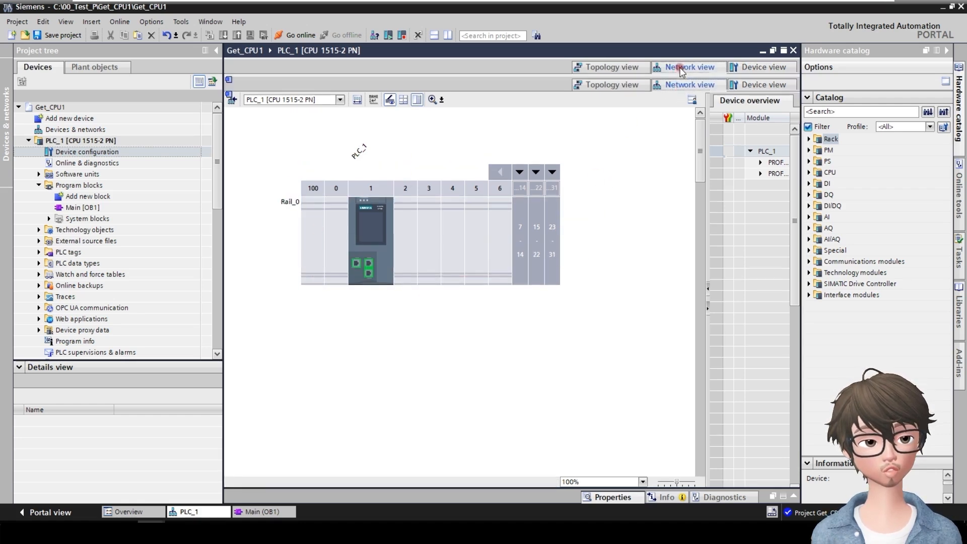
click(627, 113)
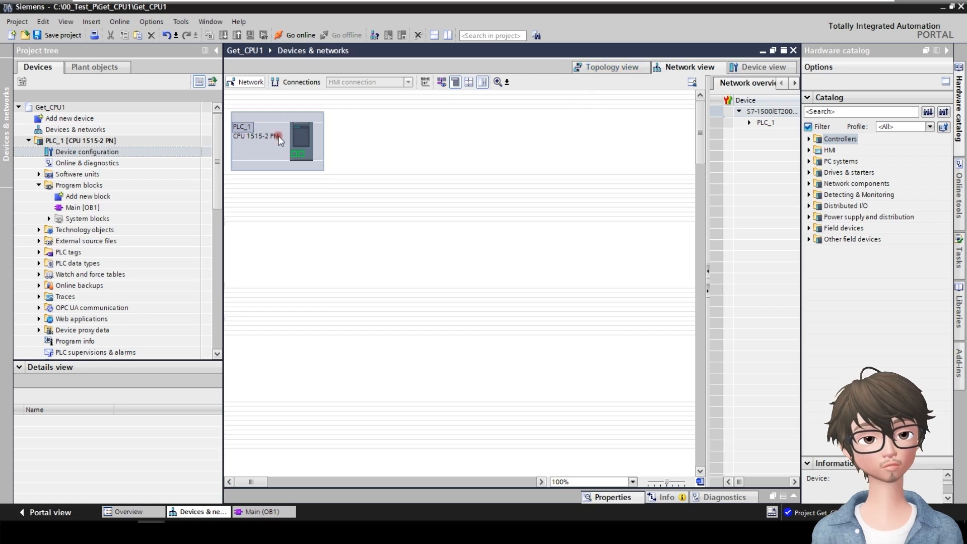
click(297, 137)
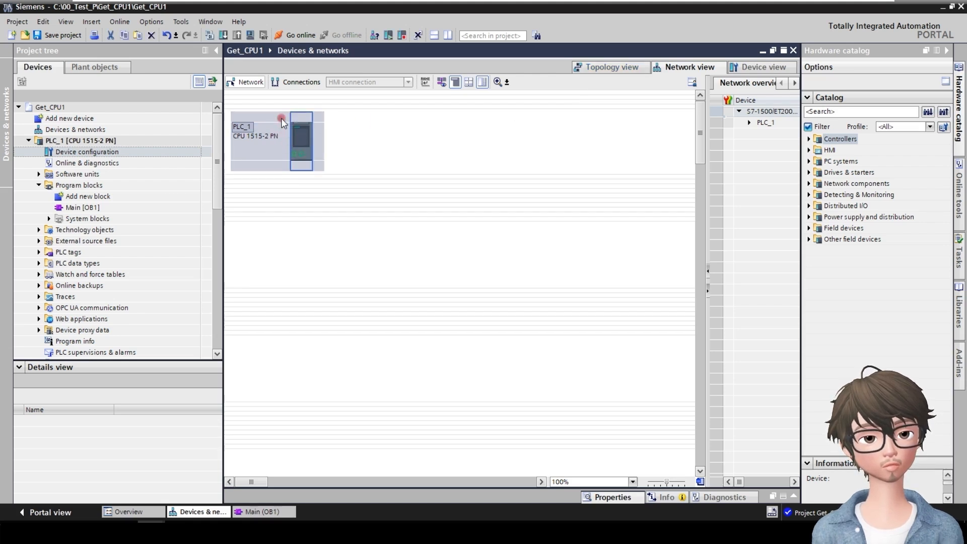
click(307, 84)
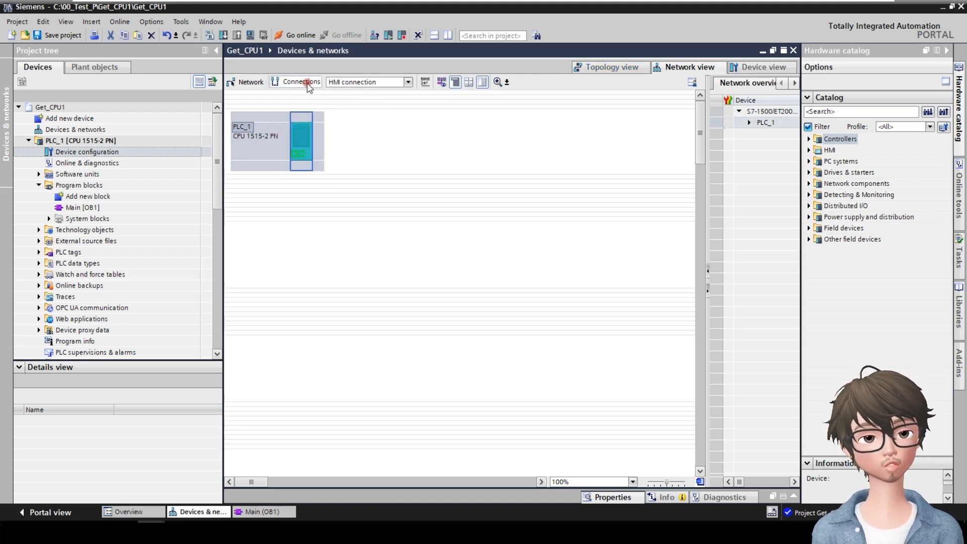
click(351, 84)
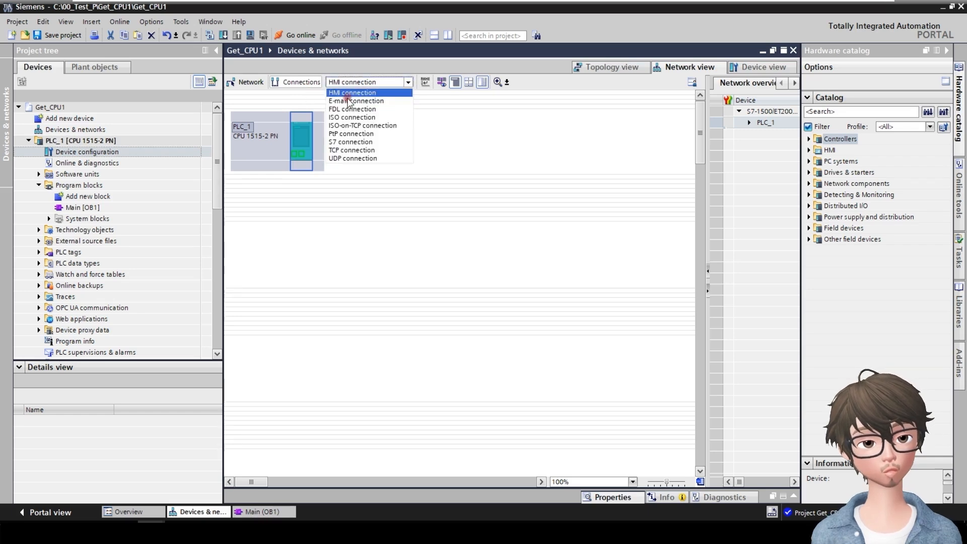
click(351, 142)
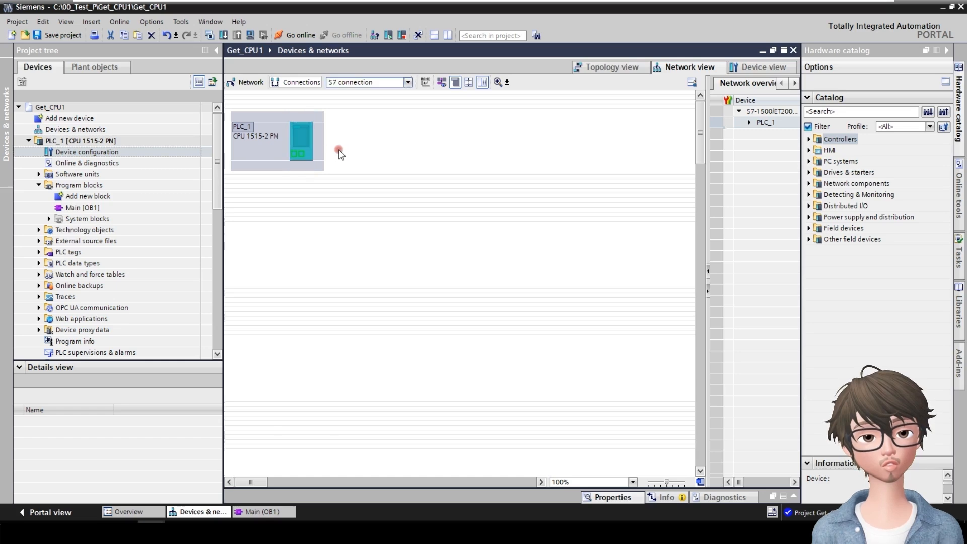
- Start a new connection from PLC_1 to an unspecified partner, using PROFINET interface_1[X1] as the local interface
right_click(297, 159)
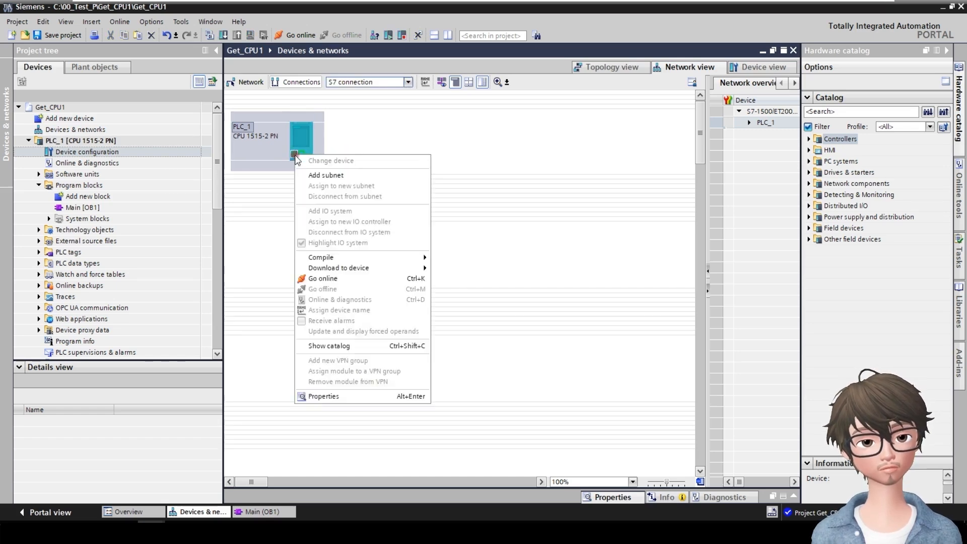
click(304, 134)
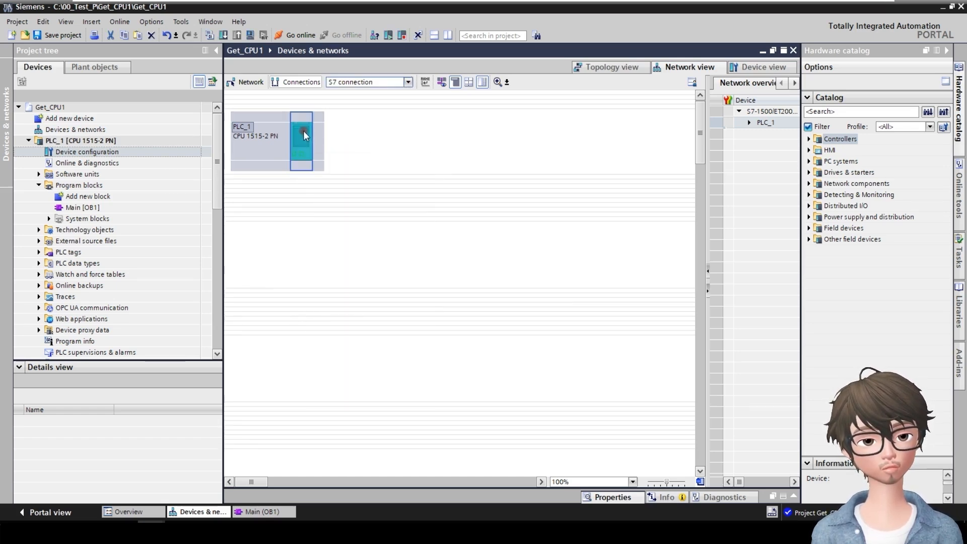
right_click(303, 132)
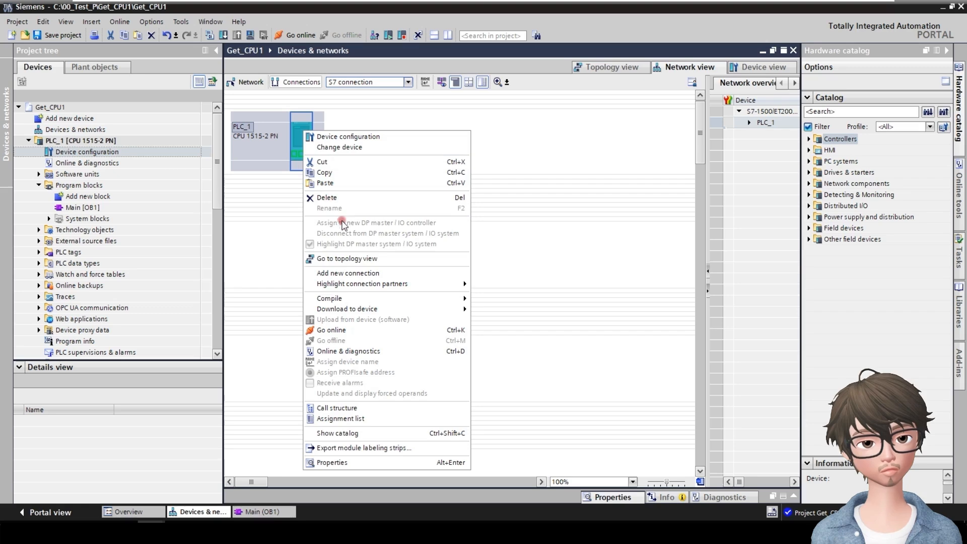
click(374, 274)
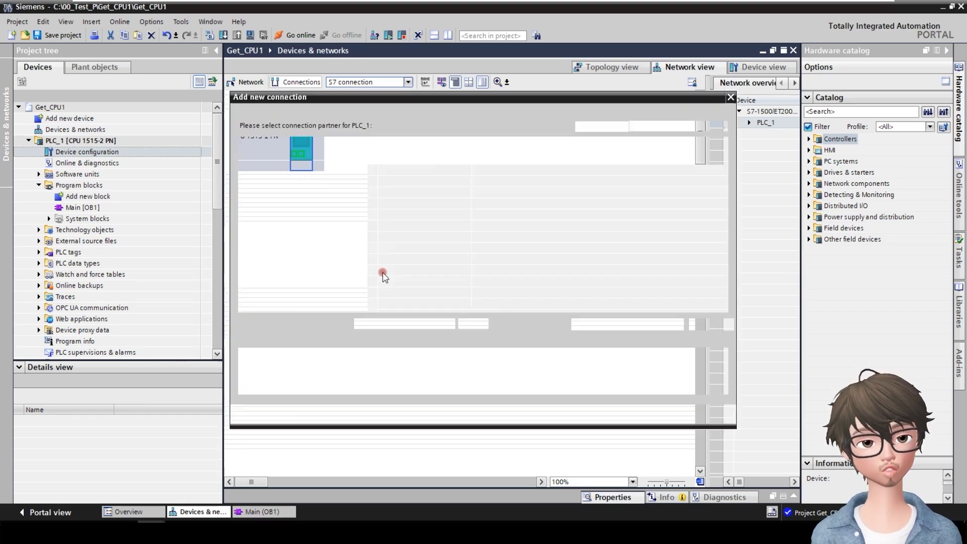
click(427, 171)
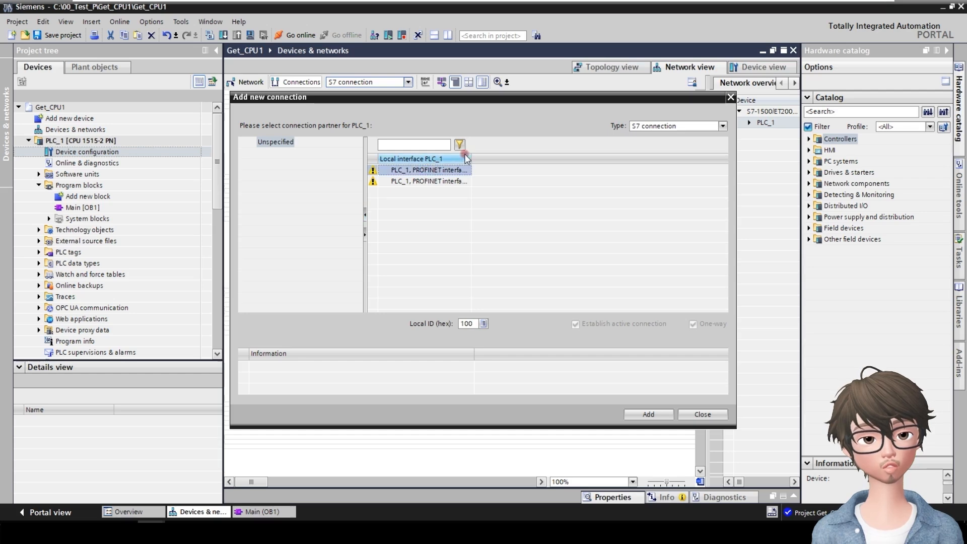
drag(471, 159, 519, 160)
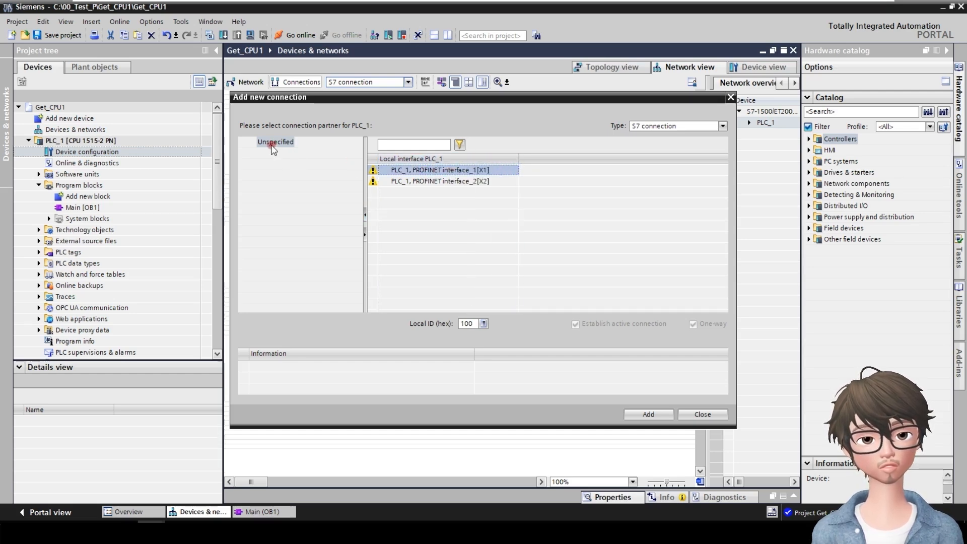
click(416, 181)
click(416, 171)
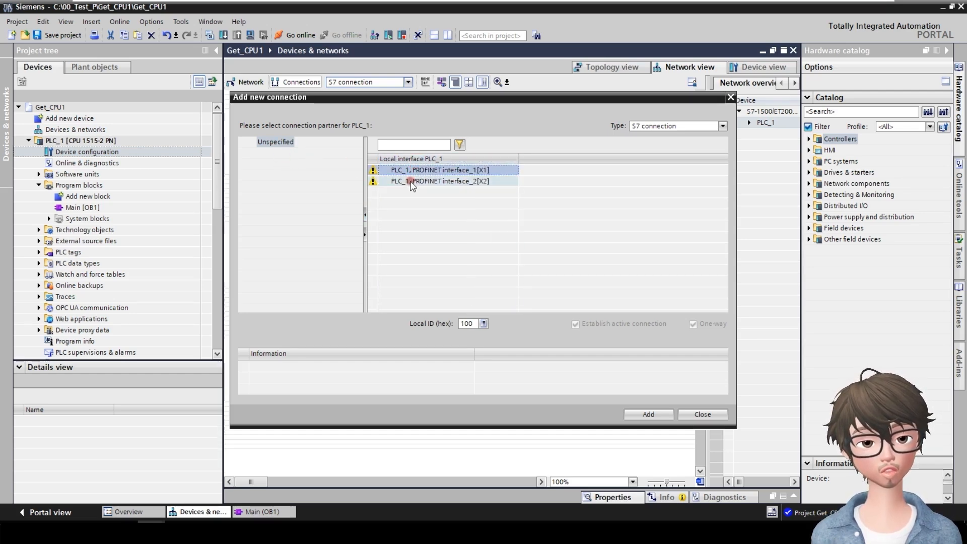
click(304, 139)
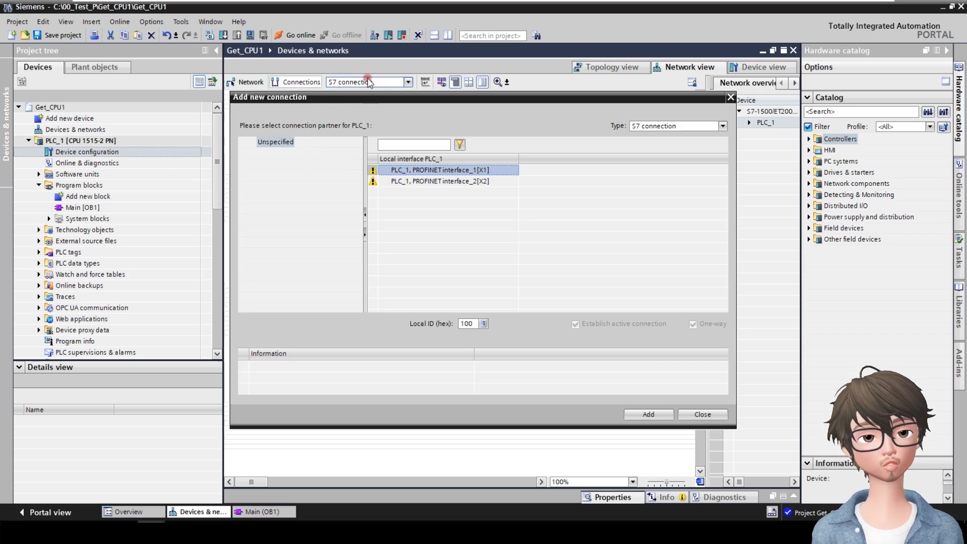
drag(375, 101, 380, 153)
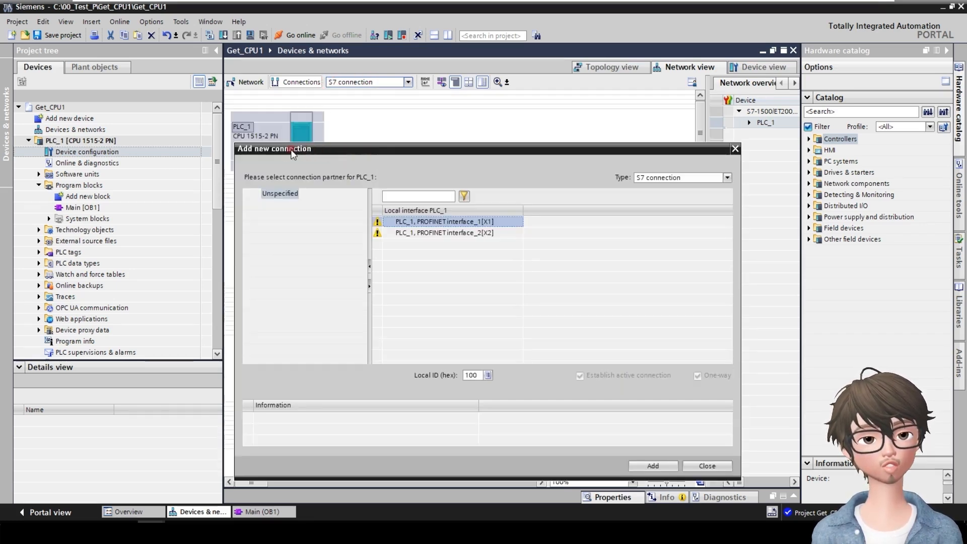
drag(312, 146, 313, 204)
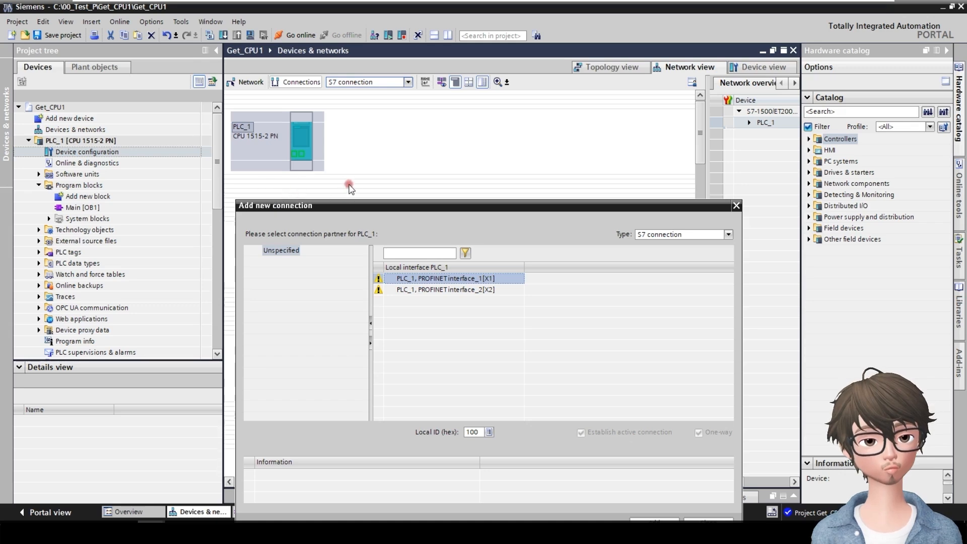
drag(381, 210, 378, 139)
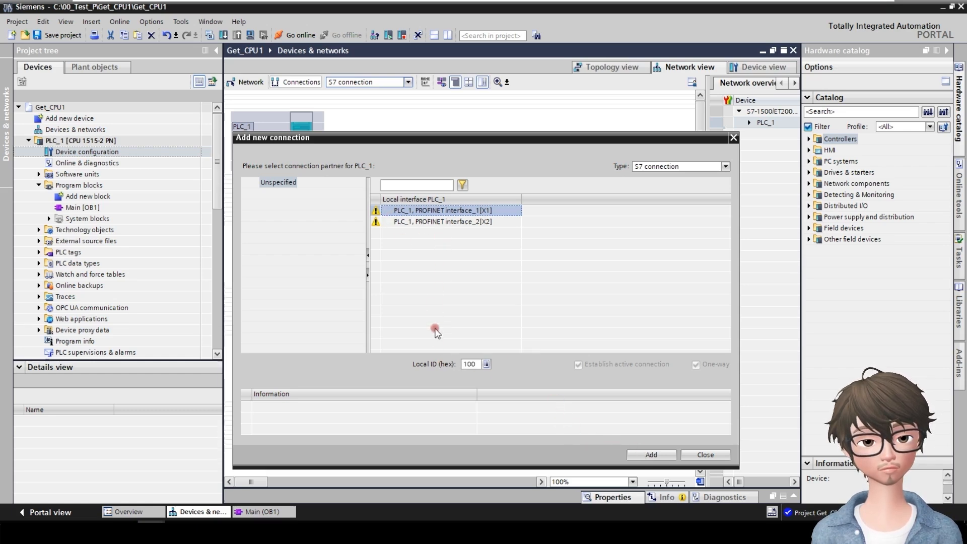
drag(404, 140, 402, 193)
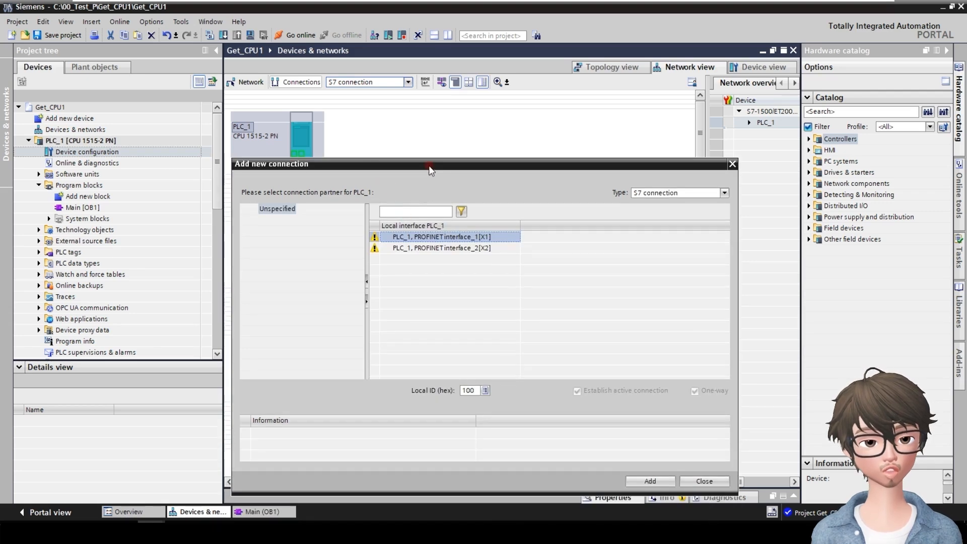
drag(431, 170, 431, 132)
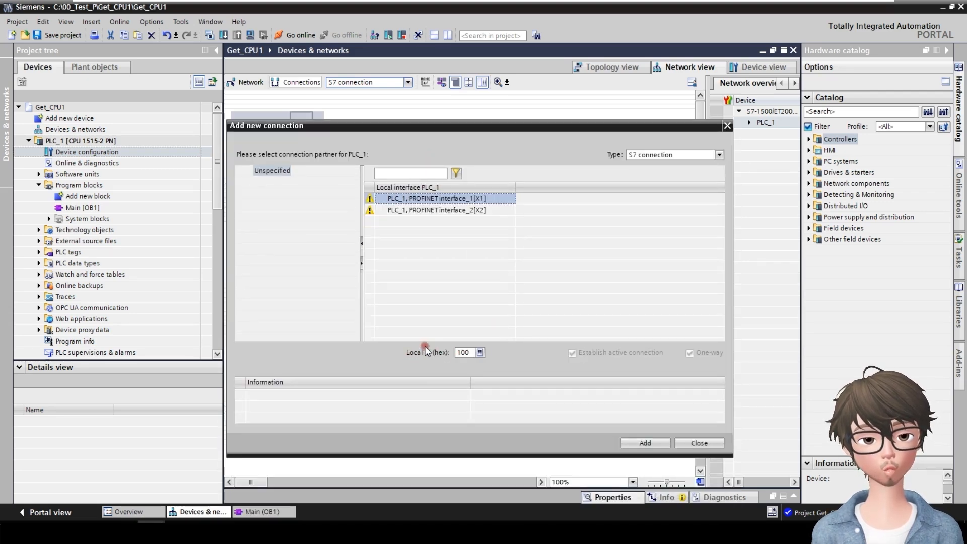
- Add the S7 connection with local ID 100 and close the dialog
click(461, 352)
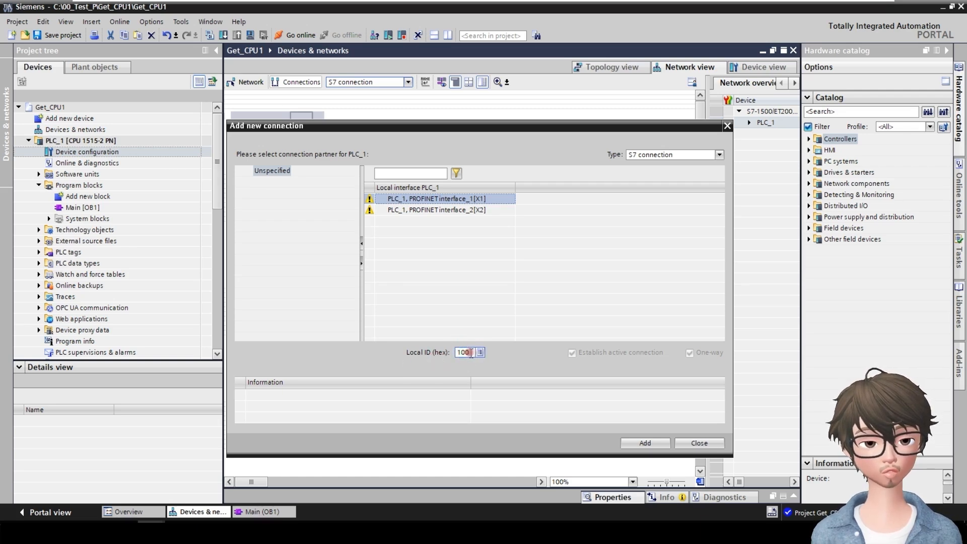
drag(471, 352, 447, 355)
click(636, 442)
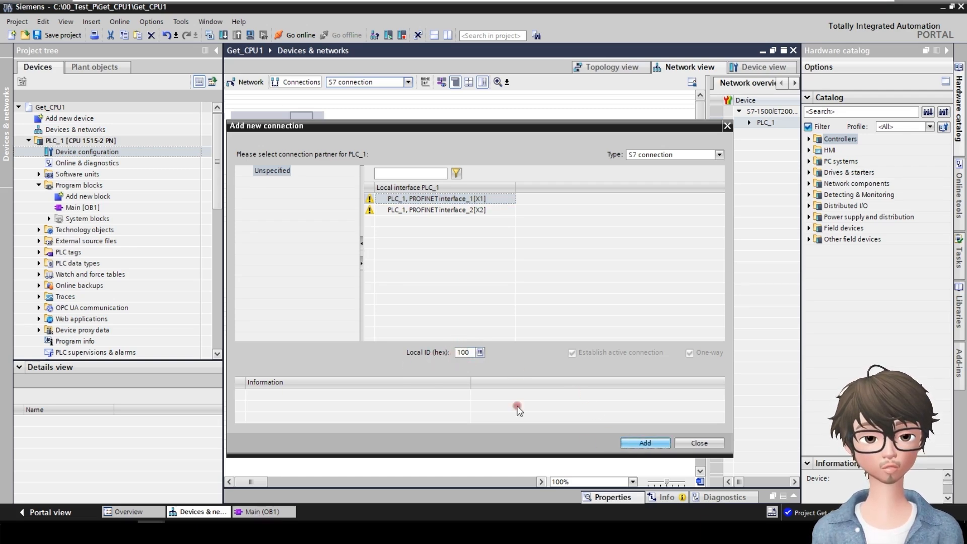
click(698, 443)
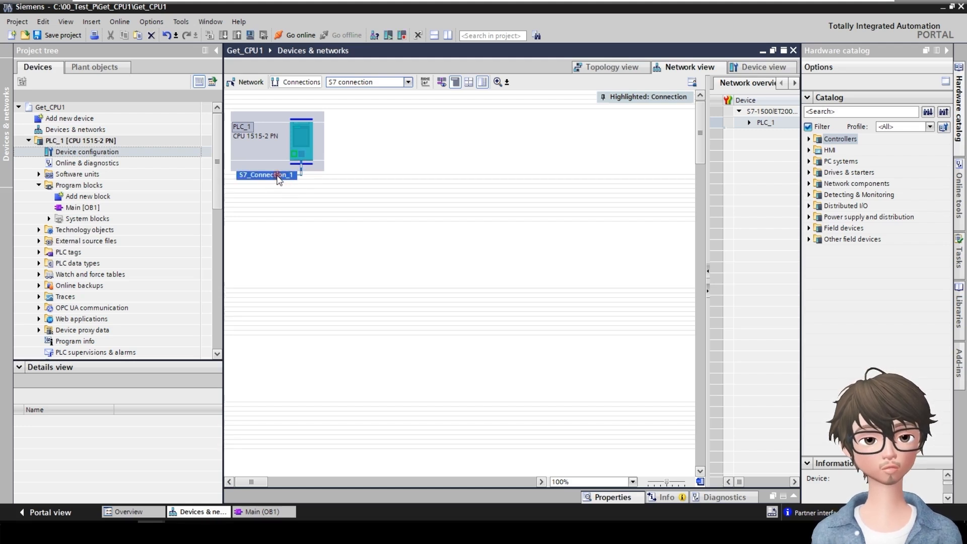
- Open the S7 connection's general properties and examine the local subnet in its connection path
click(794, 498)
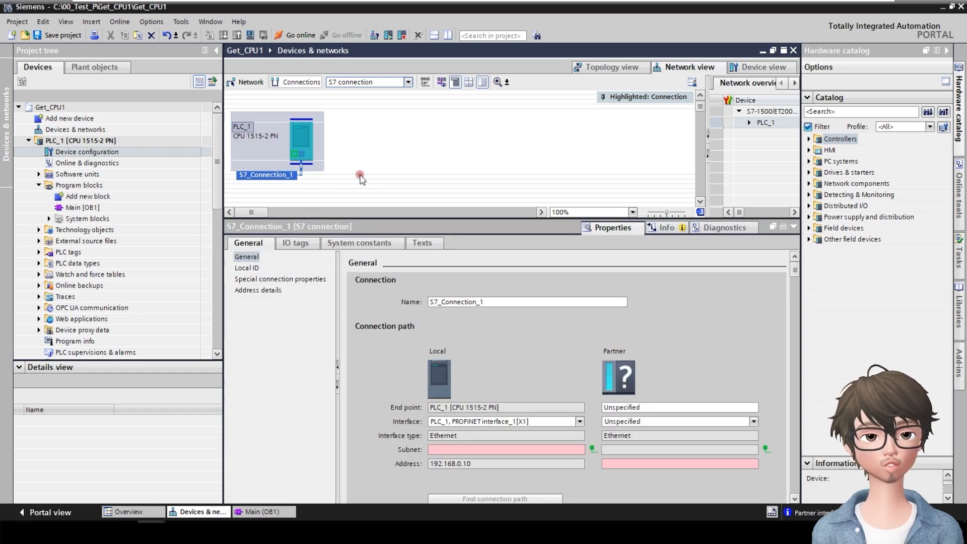
click(361, 179)
click(270, 175)
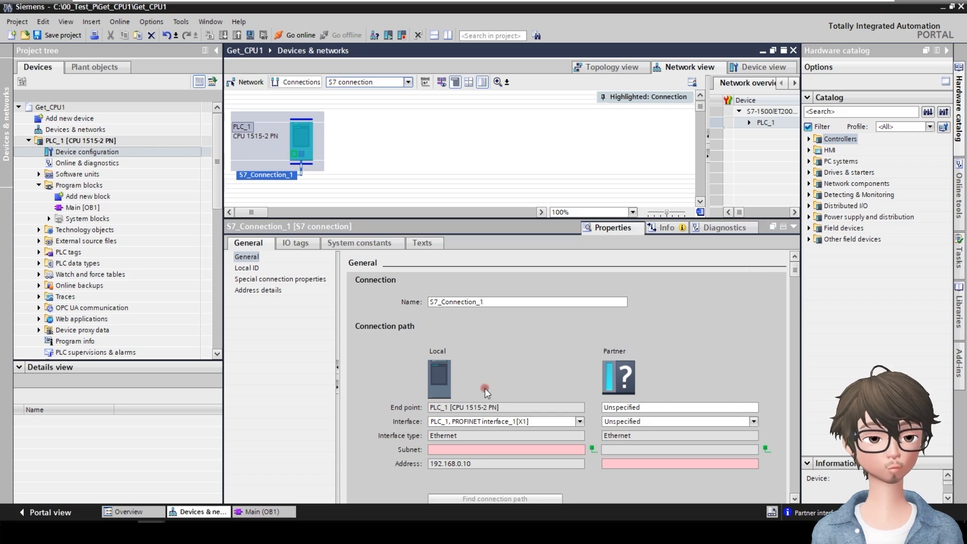
scroll(448, 445, down, 1)
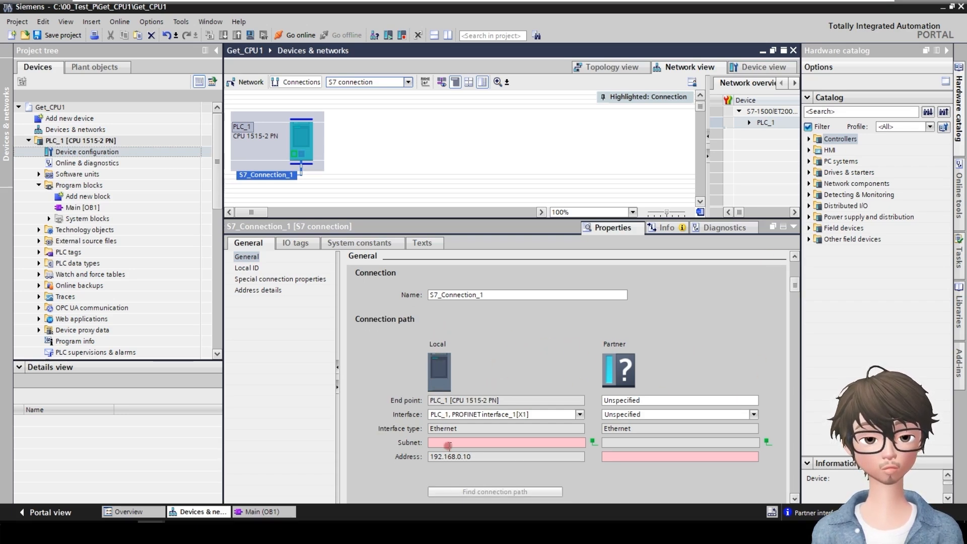
click(567, 444)
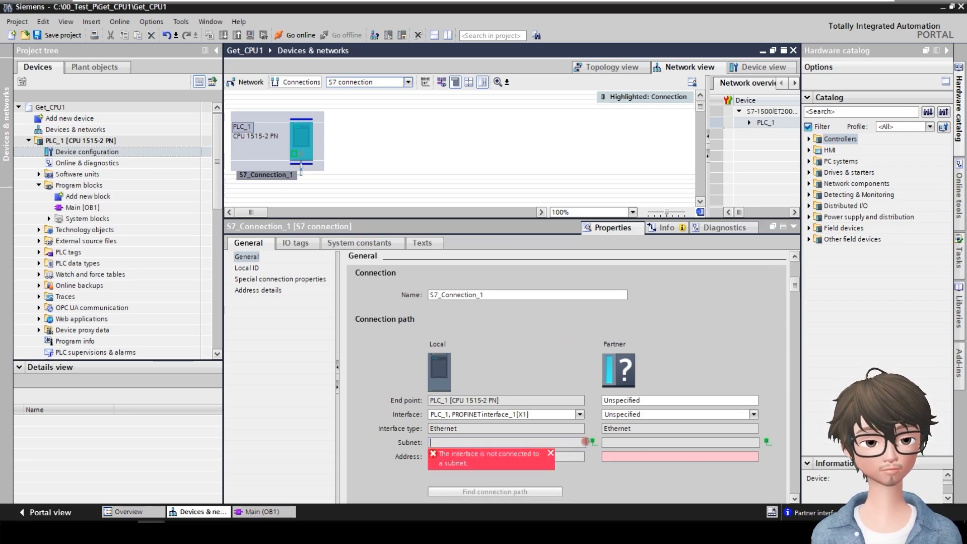
click(593, 442)
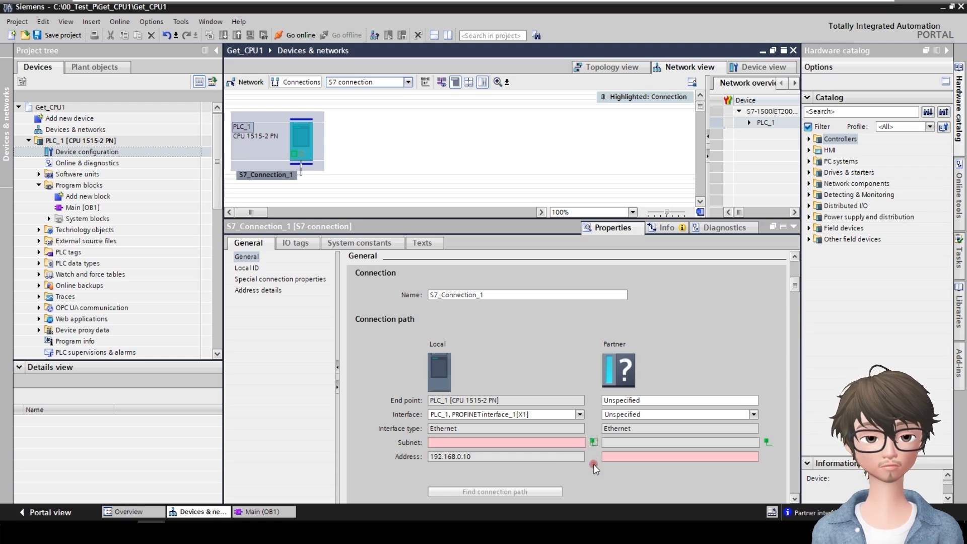
- Add a new subnet to PROFINET interface [X1] of PLC_1
right_click(301, 143)
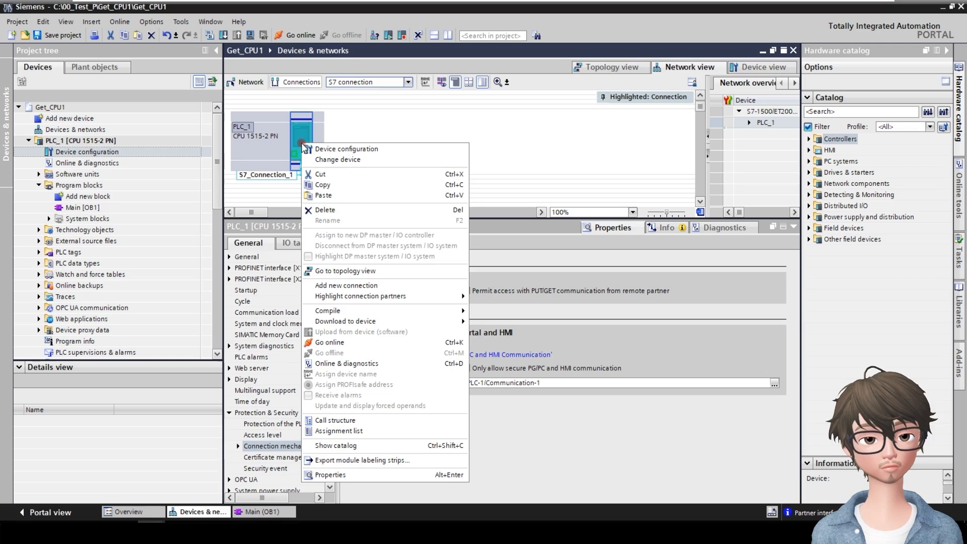
click(261, 269)
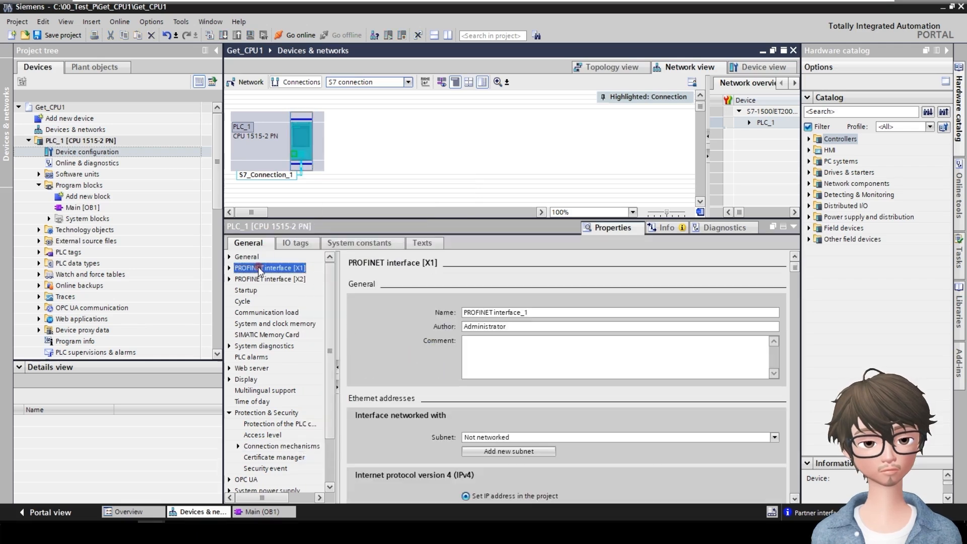
click(506, 451)
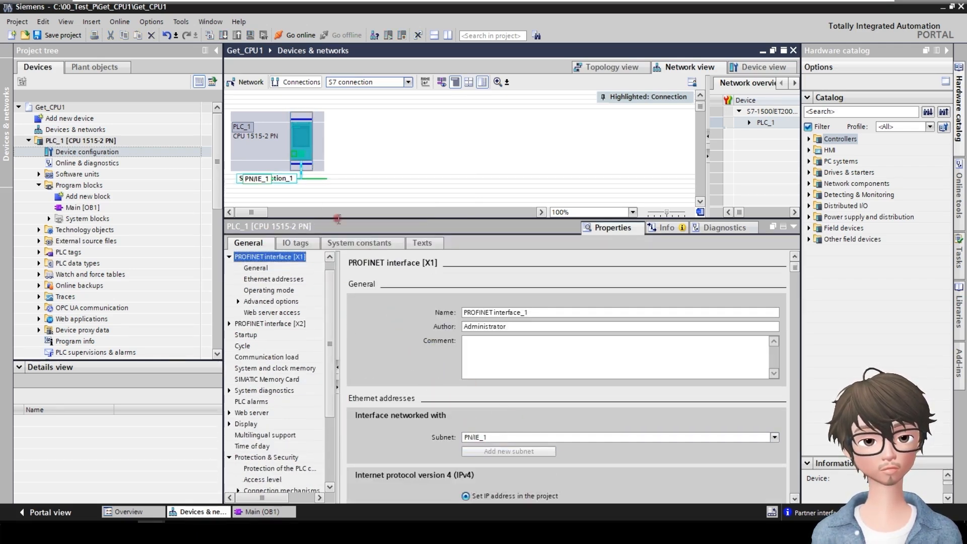
- Examine the PN/IE_1 subnet, PLC_1's PROFINET interface [X1] and the S7 connection's local subnet and address
click(257, 179)
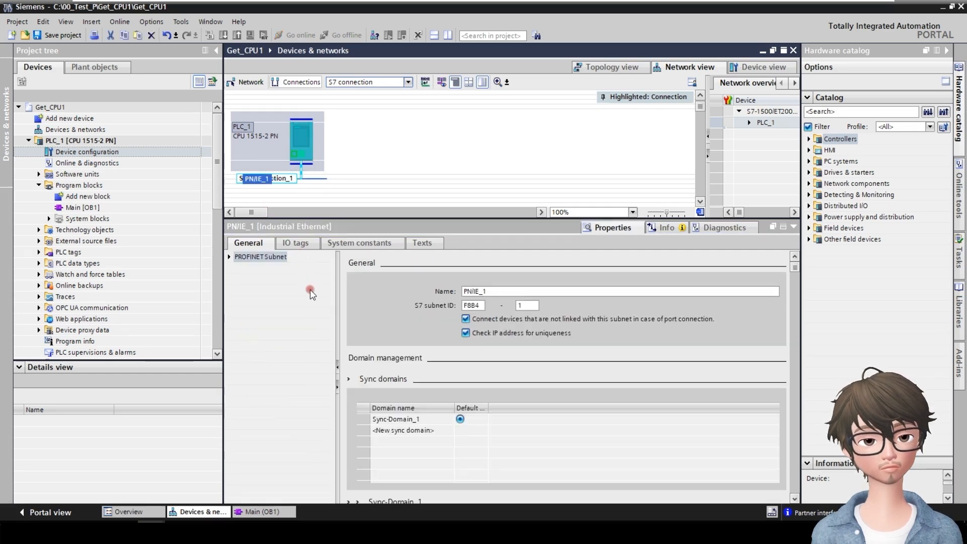
click(287, 178)
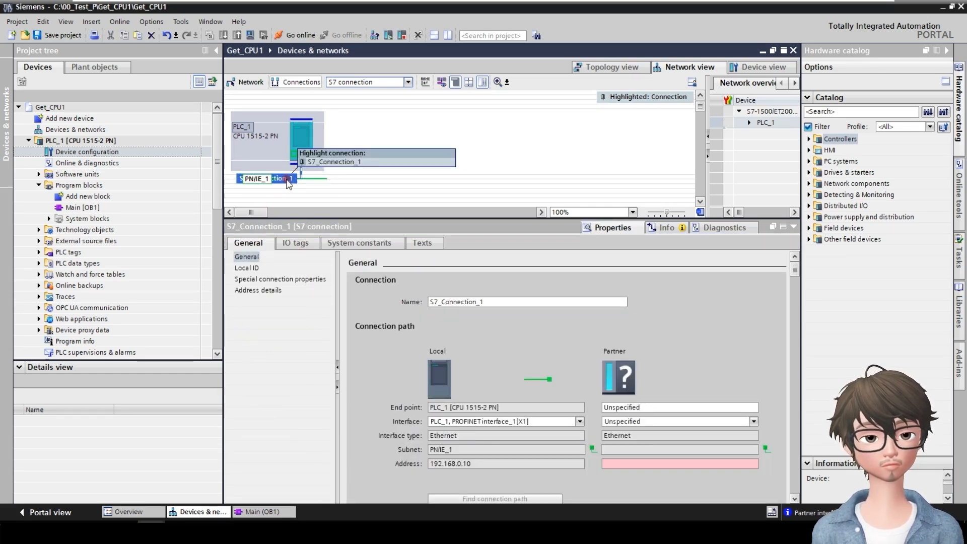
click(257, 181)
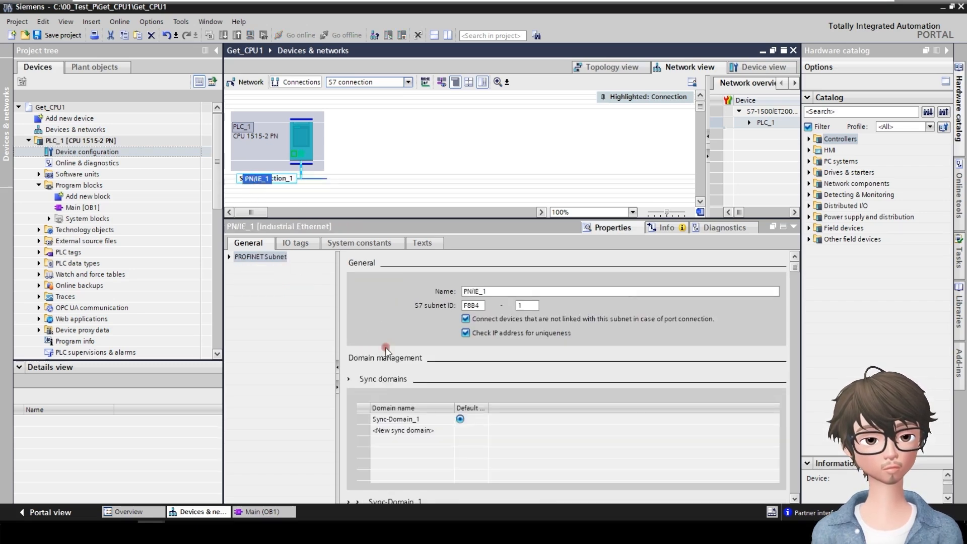
click(283, 179)
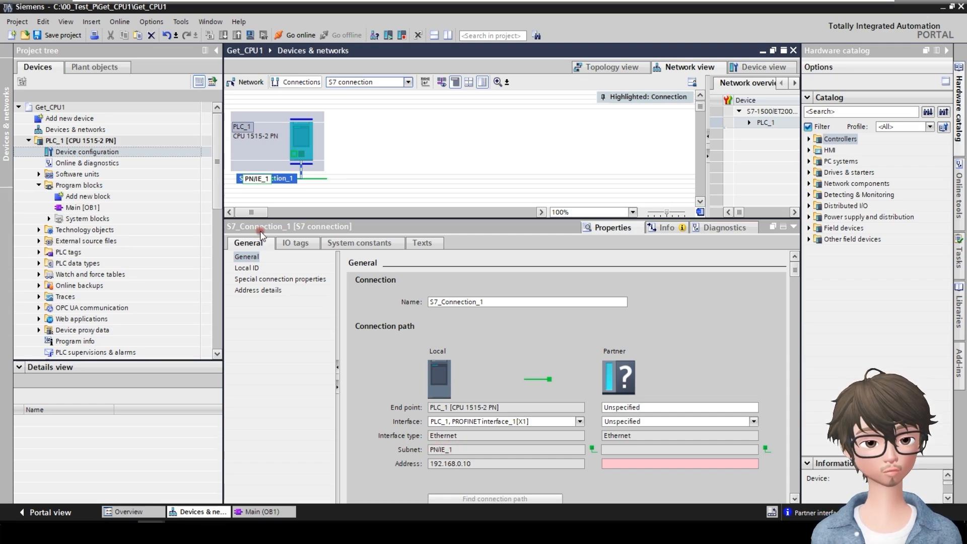
double_click(296, 149)
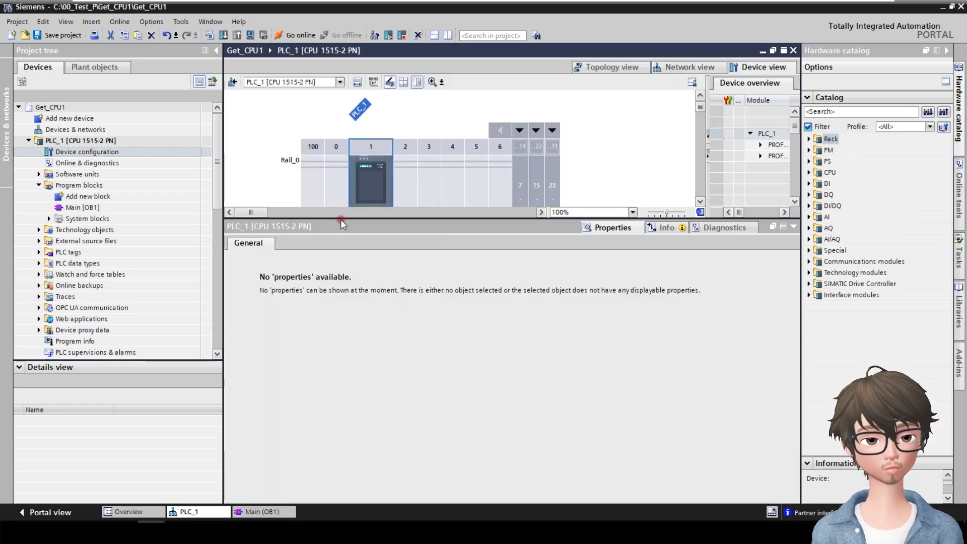
click(699, 67)
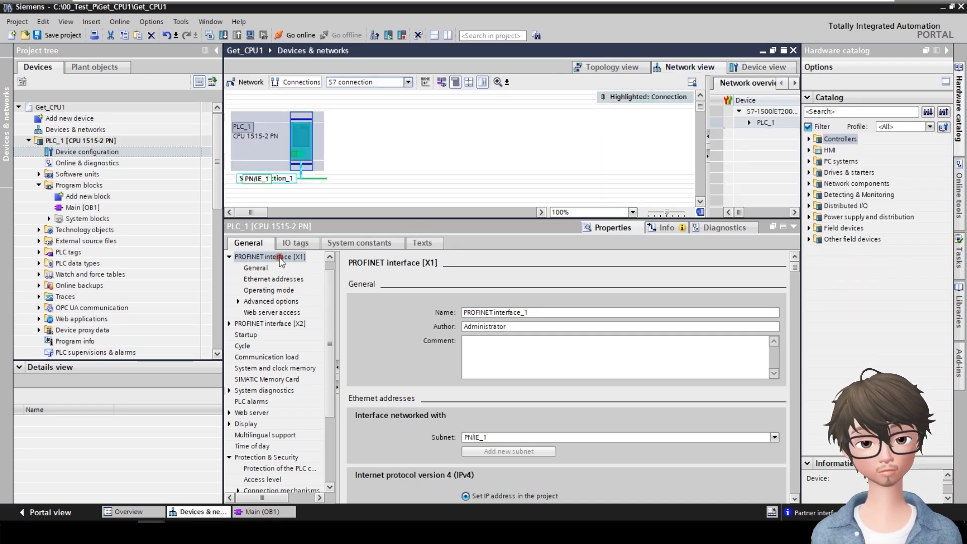
click(280, 258)
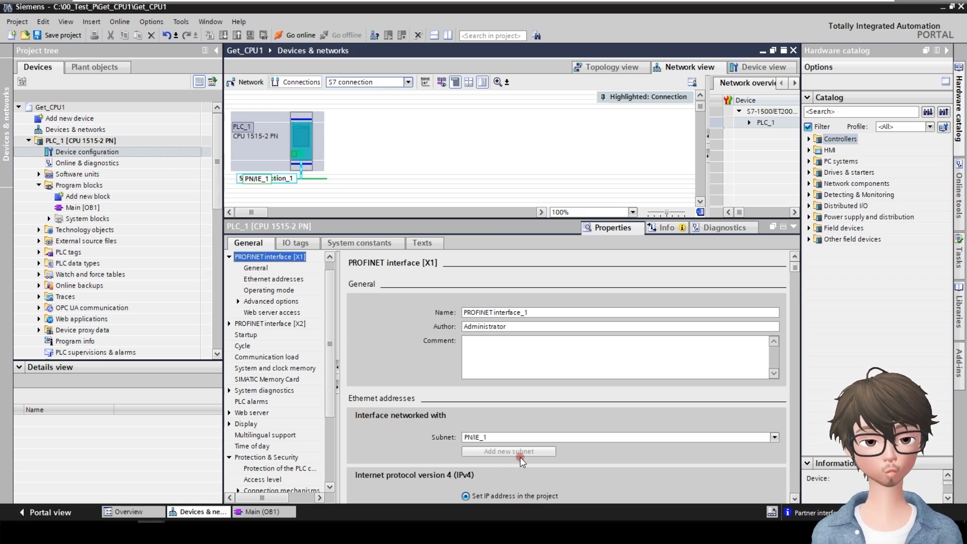
click(377, 146)
click(283, 178)
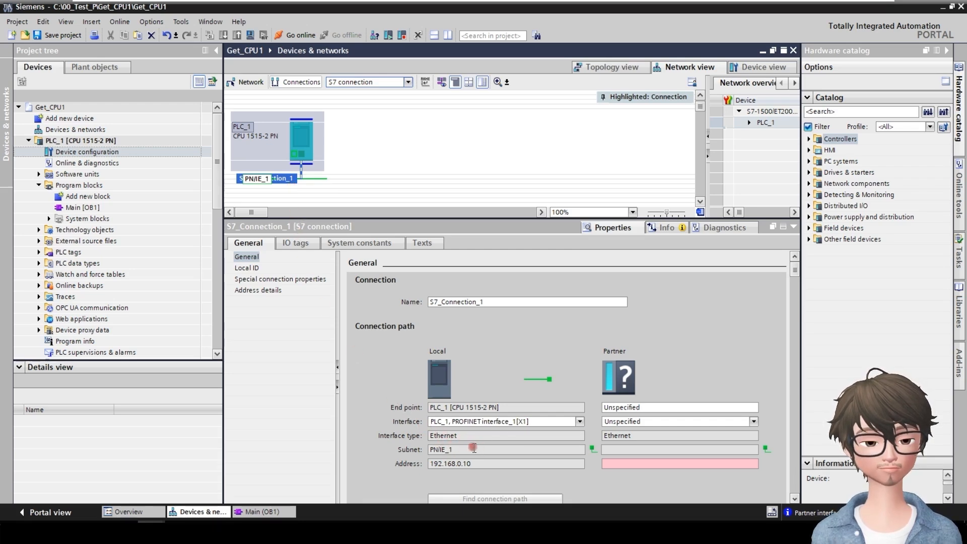
click(503, 462)
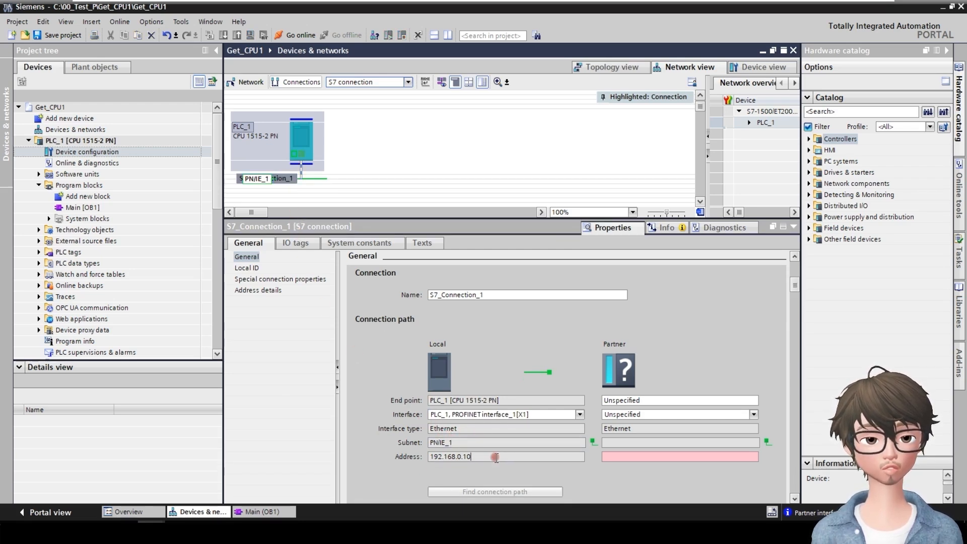
- Leave the S7 connection's partner interface unspecified and set the partner address to 192.168.0.20
scroll(540, 459, down, 3)
click(718, 393)
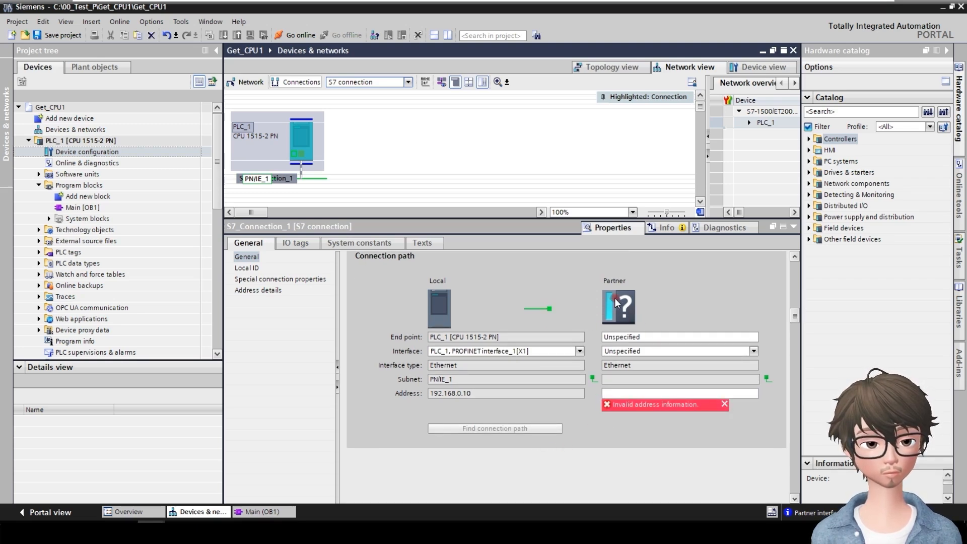
click(636, 336)
click(753, 351)
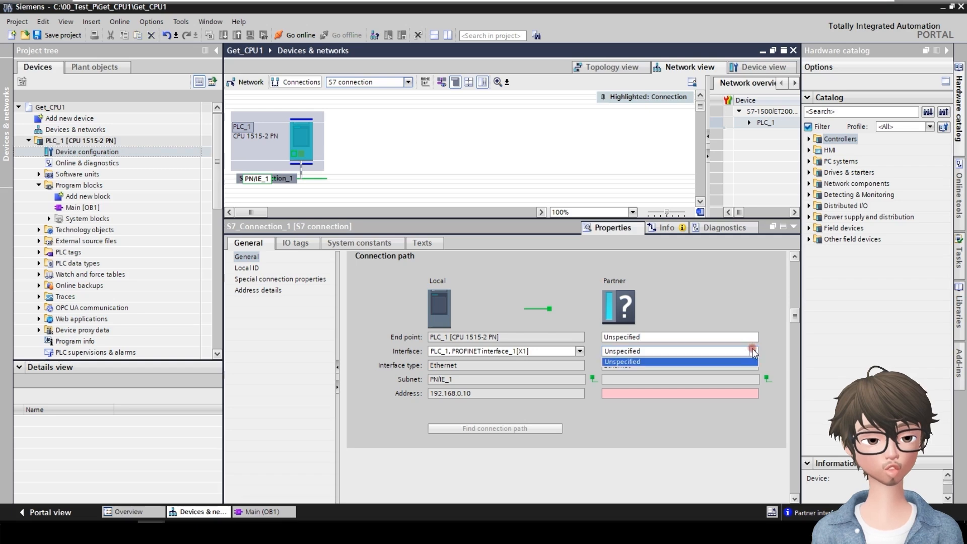
click(751, 362)
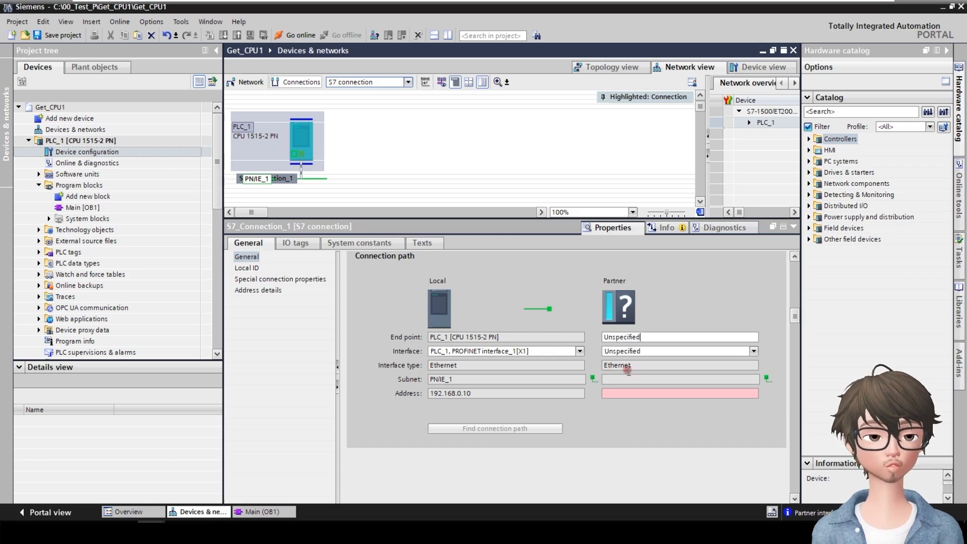
click(752, 351)
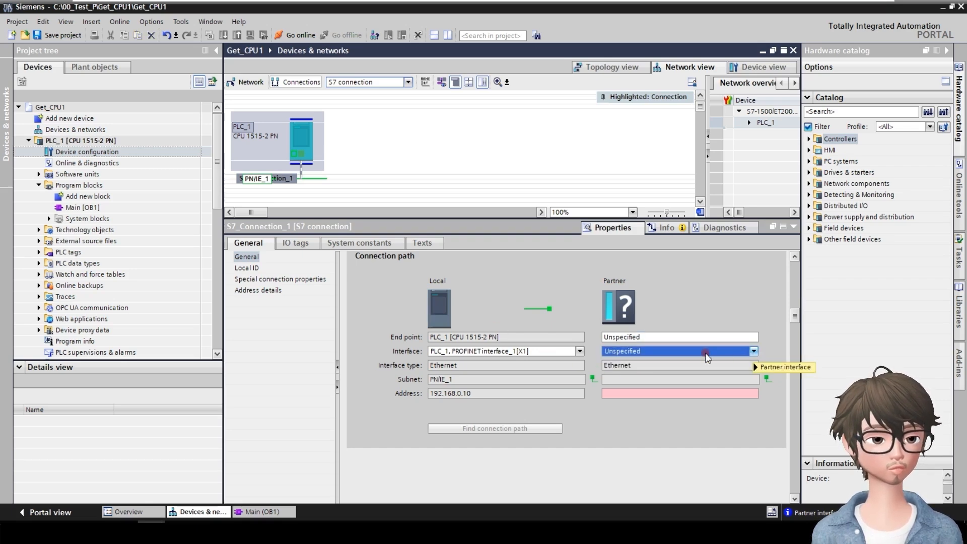
click(647, 393)
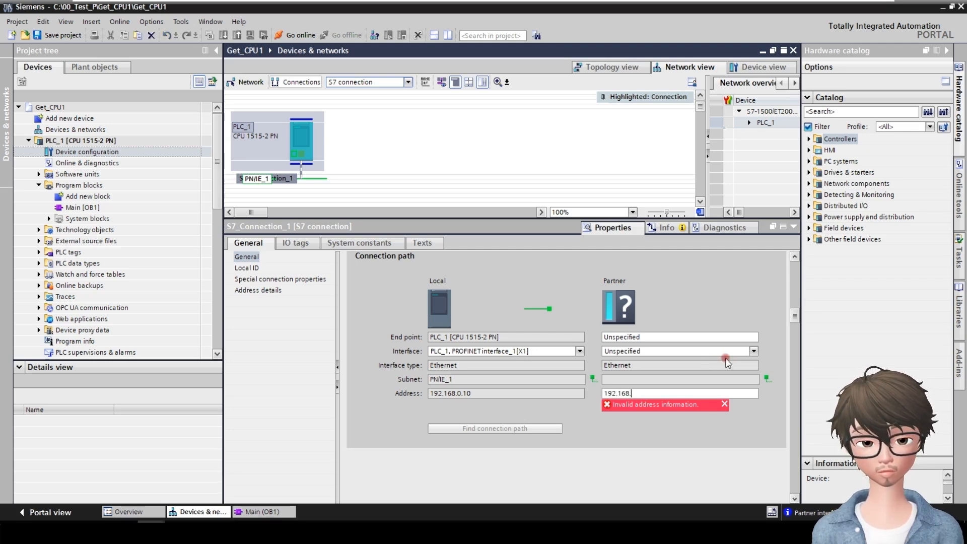
text(0.20)
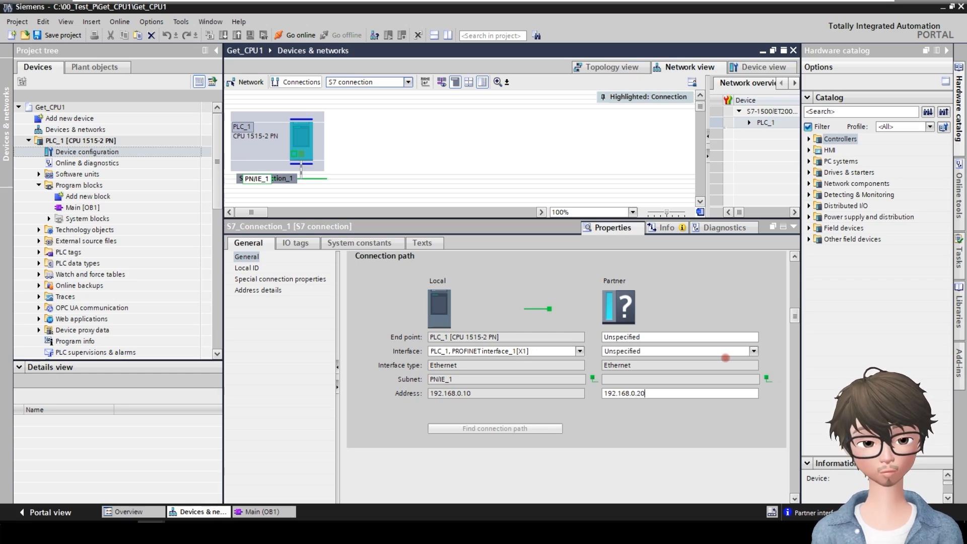
click(651, 394)
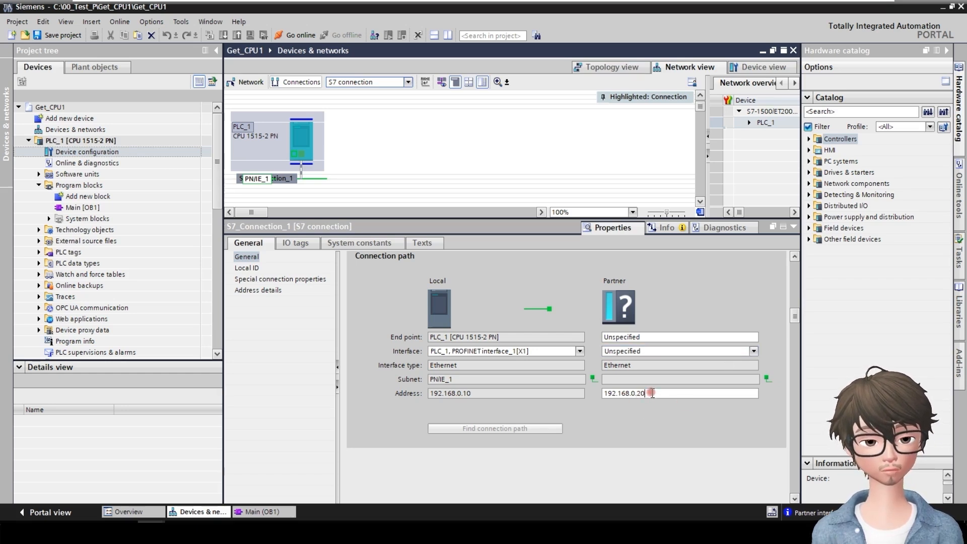
key(Return)
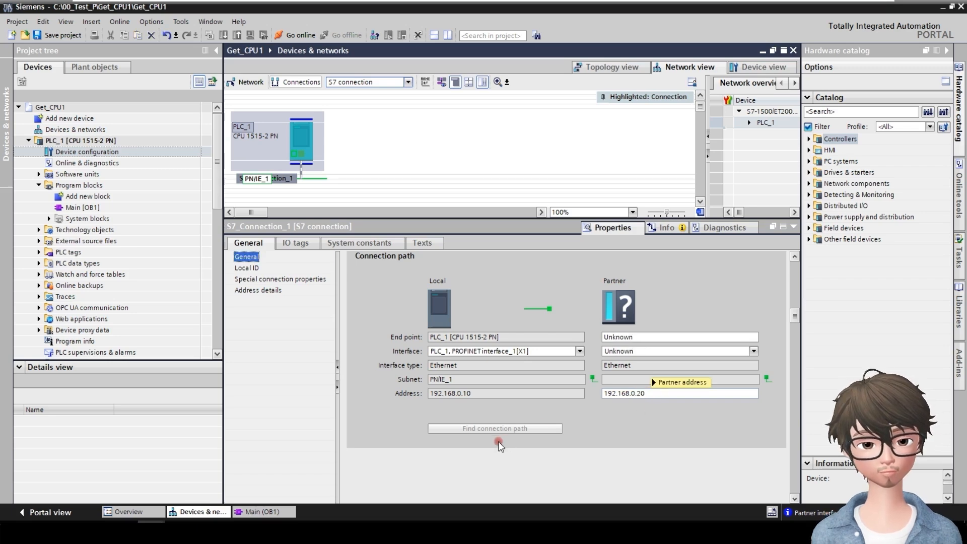
- Switch to the Get_cpu2 project, open the properties of its PLC_1 and maximize the window
click(151, 530)
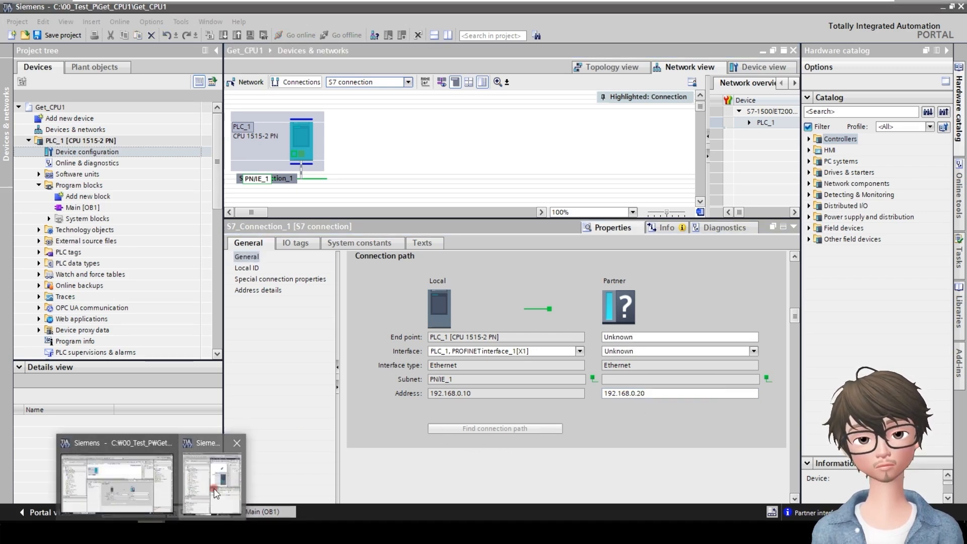
click(201, 495)
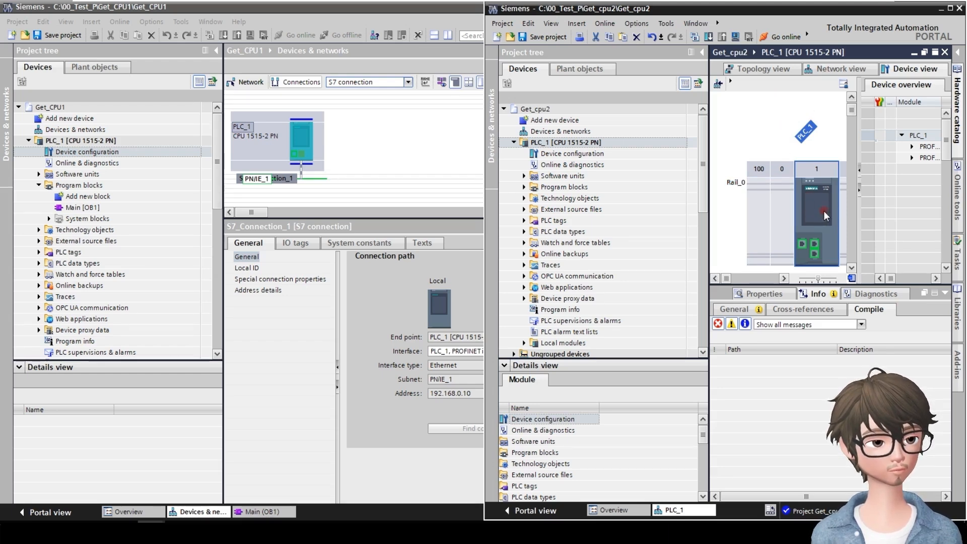
double_click(819, 211)
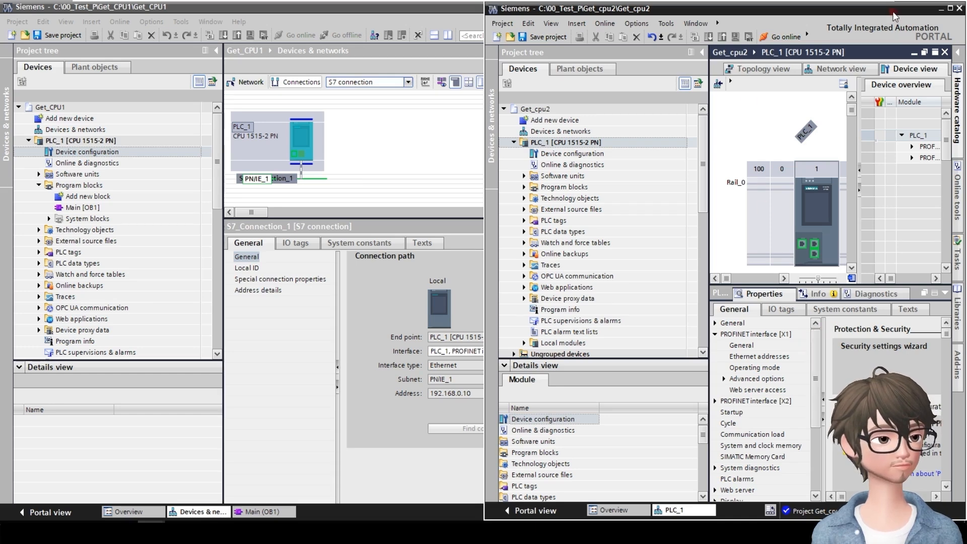
double_click(686, 10)
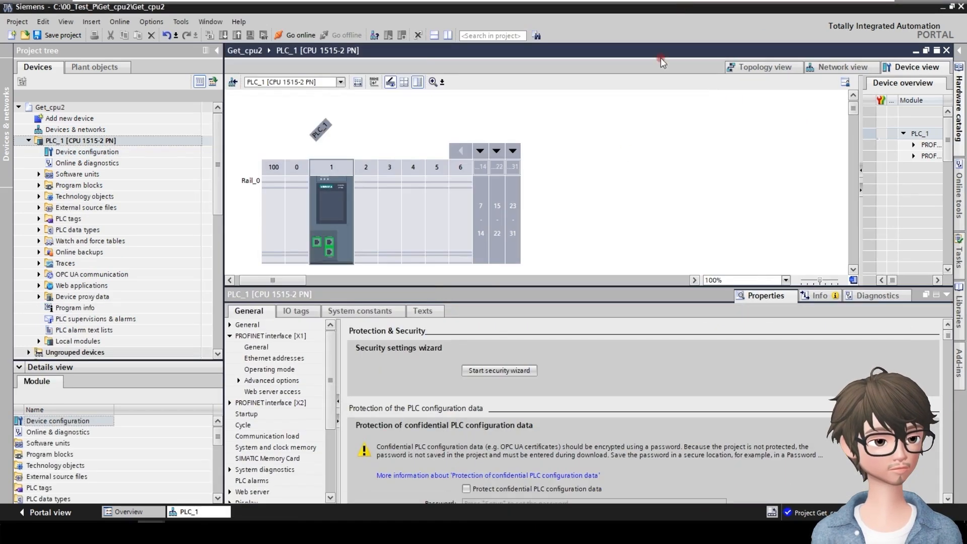
- Set the IP address of PROFINET interface [X1] on Get_cpu2's PLC_1 to 192.168.0.20
click(261, 358)
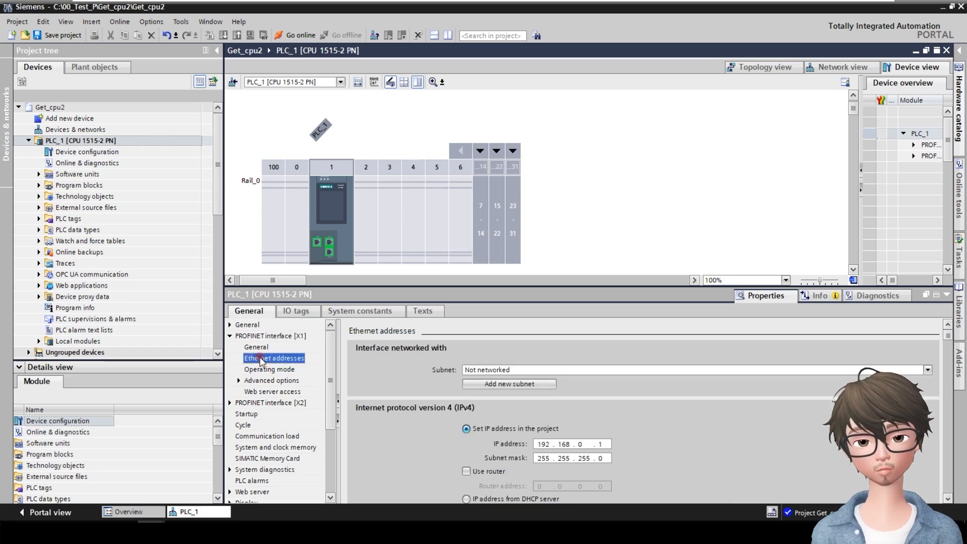
click(603, 444)
text(20)
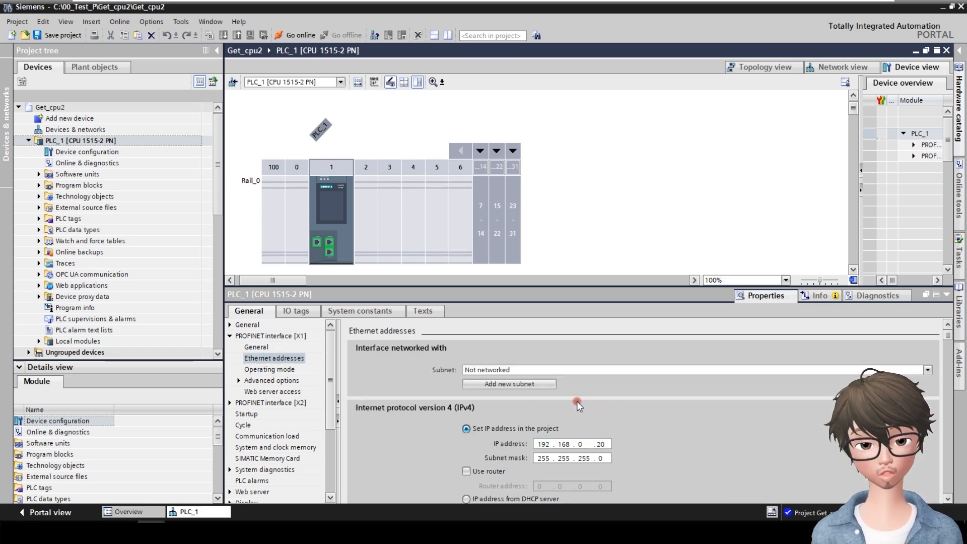
click(600, 445)
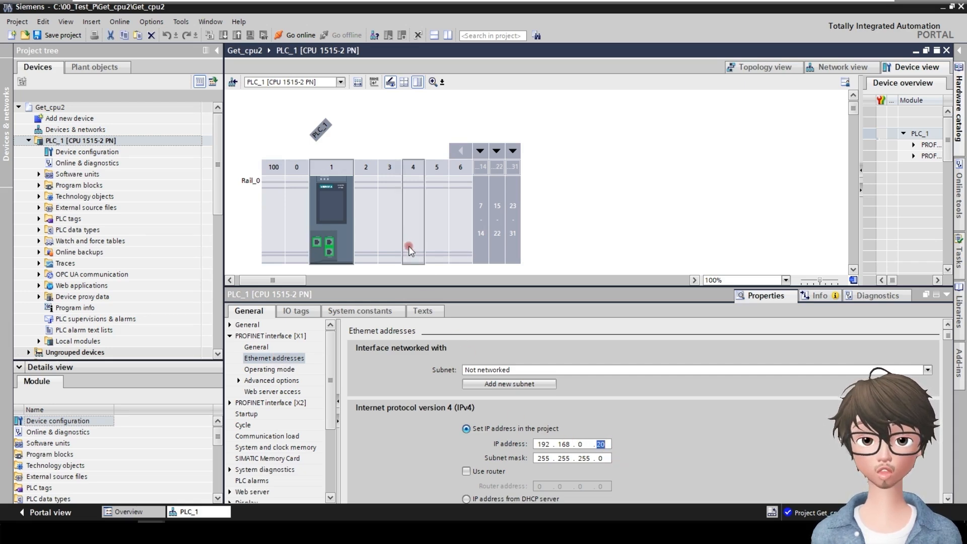
click(637, 244)
click(335, 221)
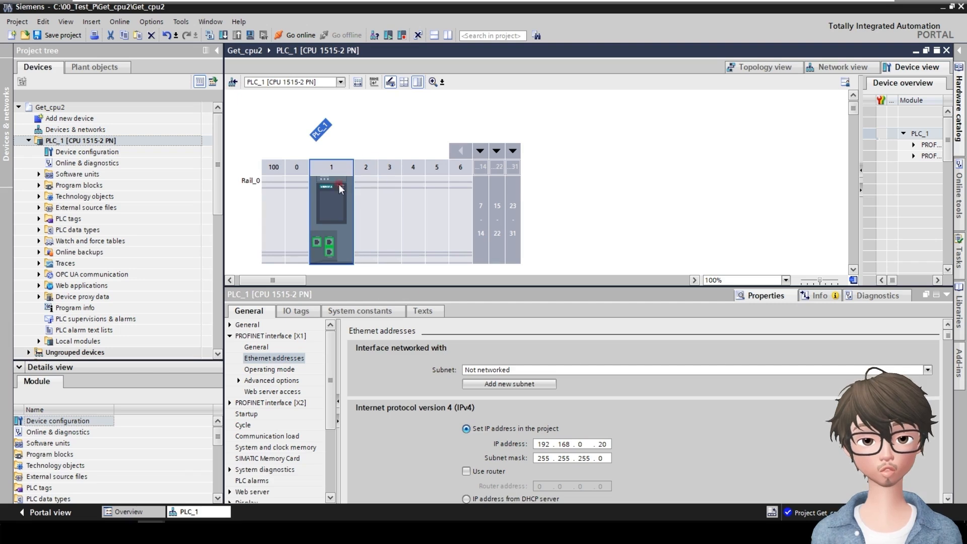
click(328, 192)
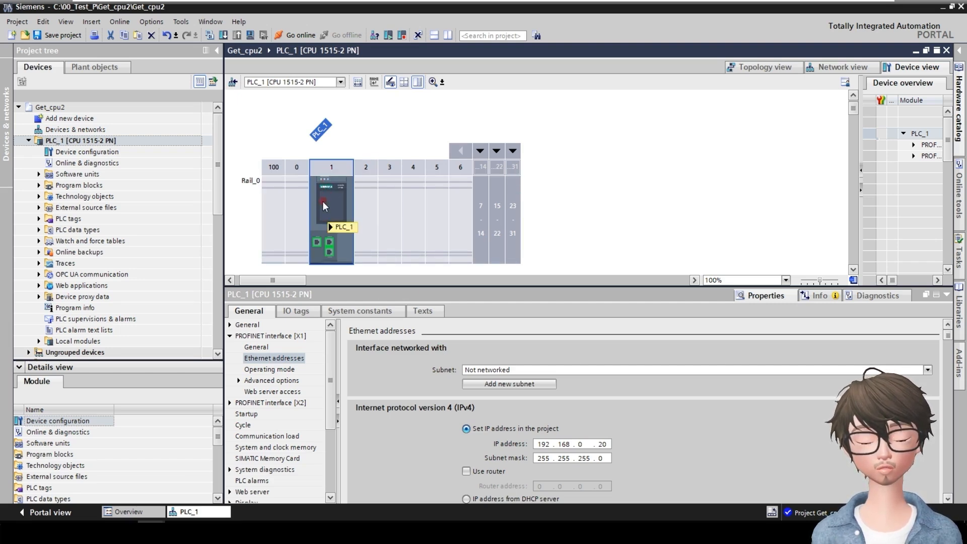
click(366, 166)
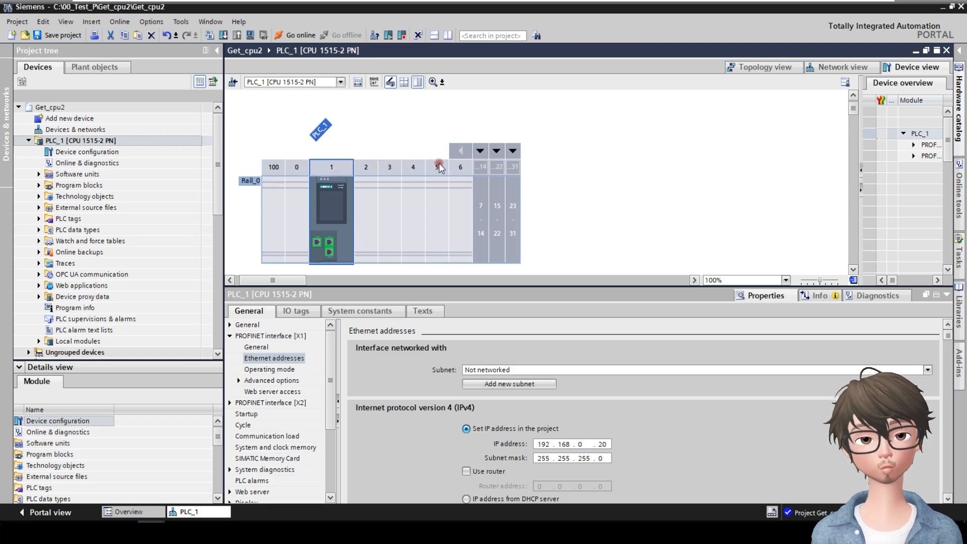
- Check which rail and slot PLC_1 occupies in Get_cpu2, and switch back to the Get_CPU1 project
click(260, 238)
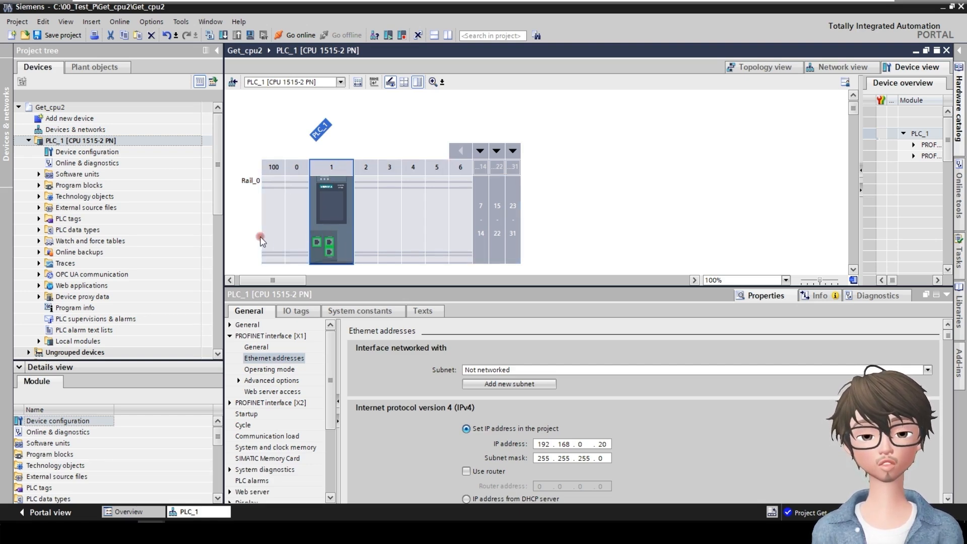
click(326, 172)
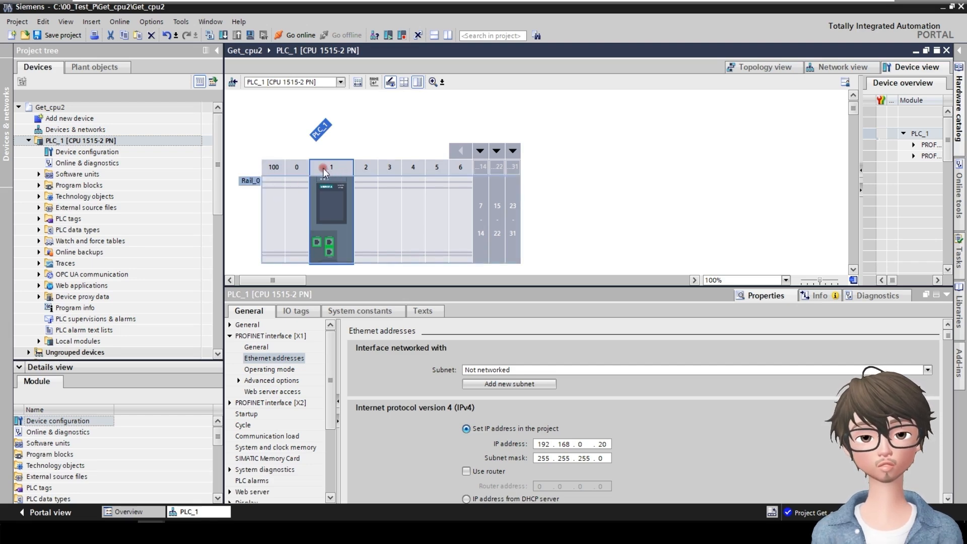
click(953, 8)
click(477, 7)
click(385, 145)
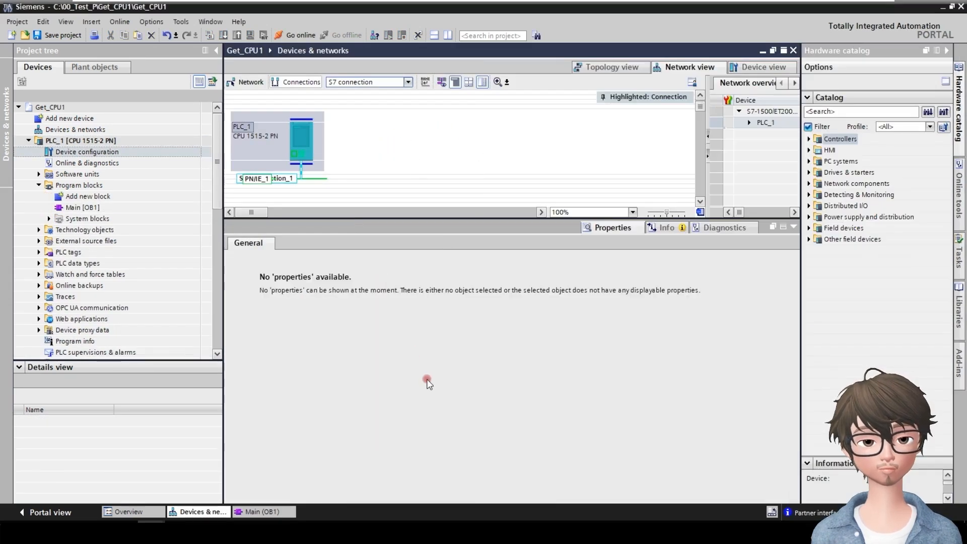
- Examine the S7 connection's path and partner address, its local ID and its special connection properties
click(286, 182)
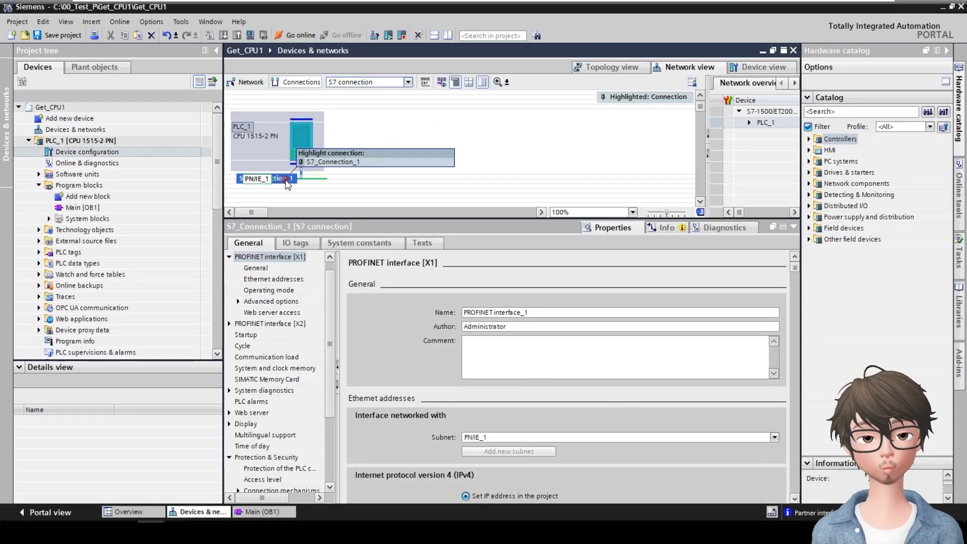
scroll(681, 398, down, 3)
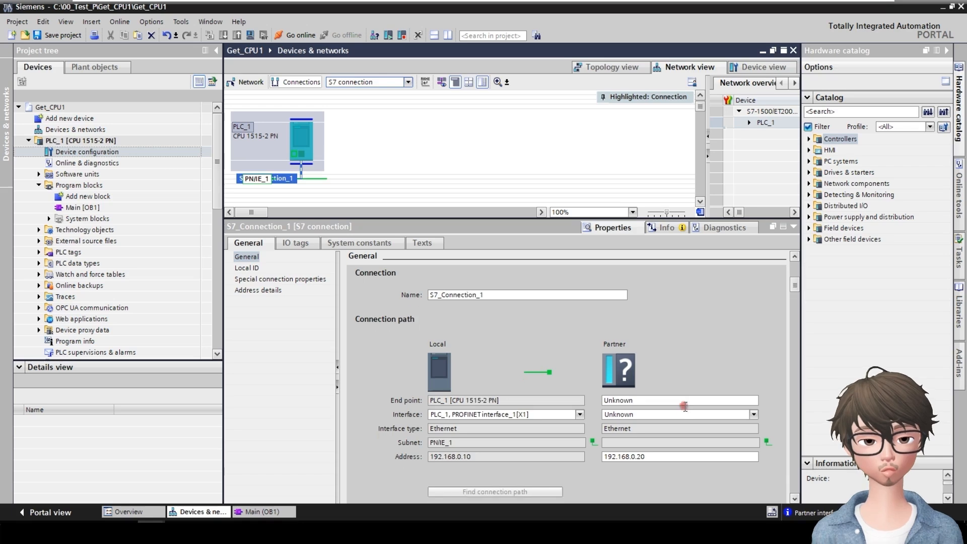
click(659, 369)
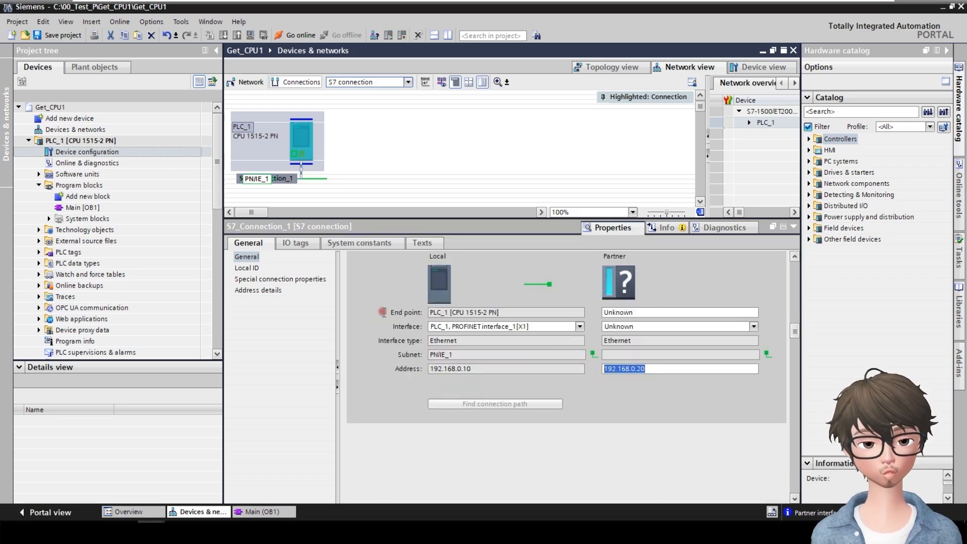
click(255, 269)
click(560, 315)
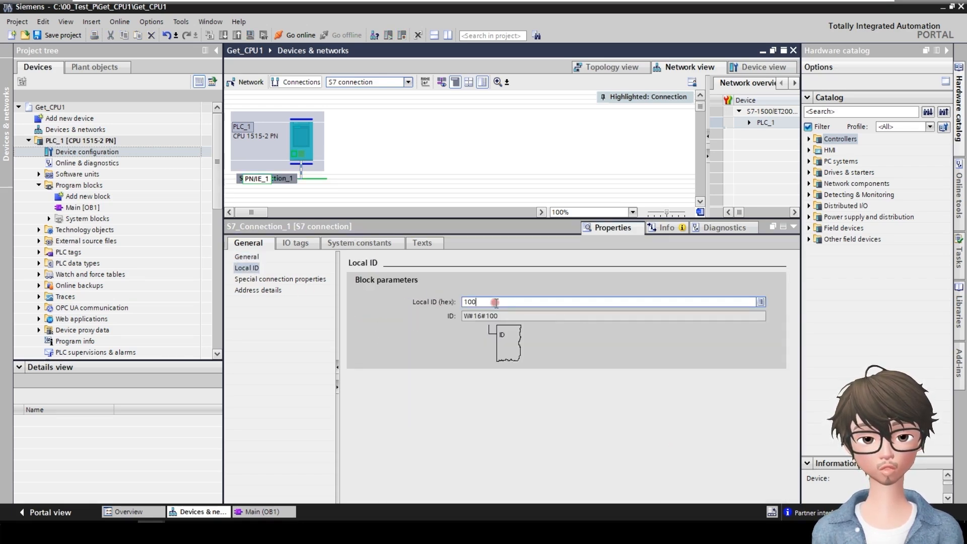
click(263, 280)
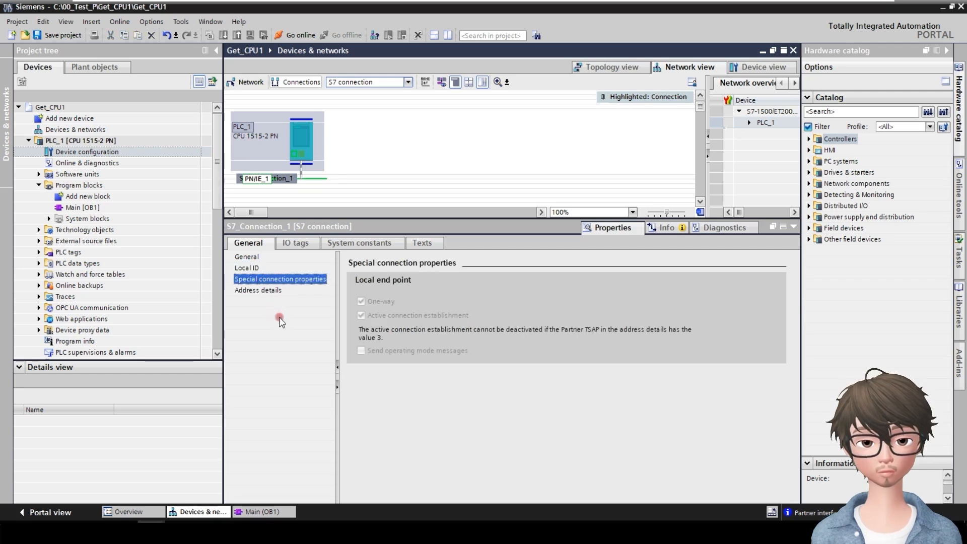
- In the S7 connection's address details, set the partner slot to 1, keeping partner rack 0 and connection resource 03
click(267, 292)
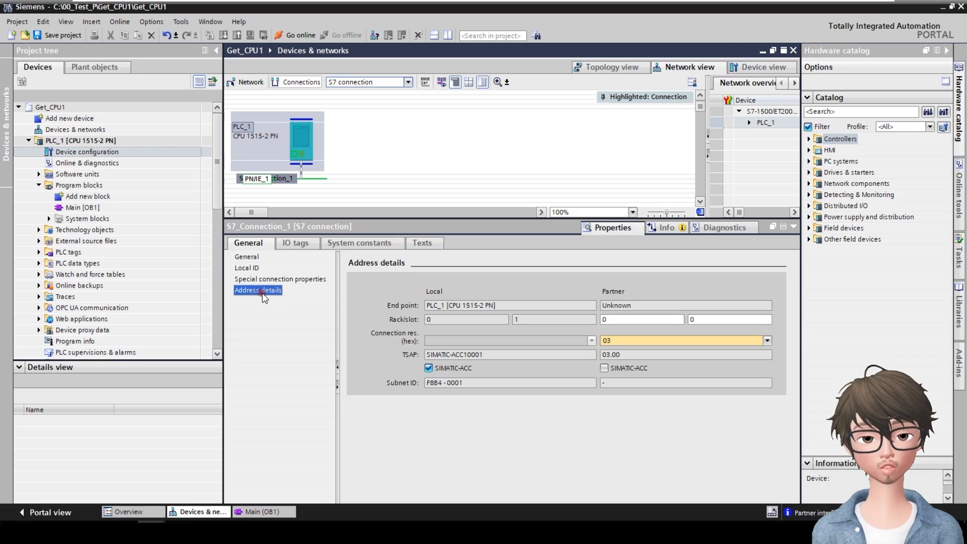
click(632, 342)
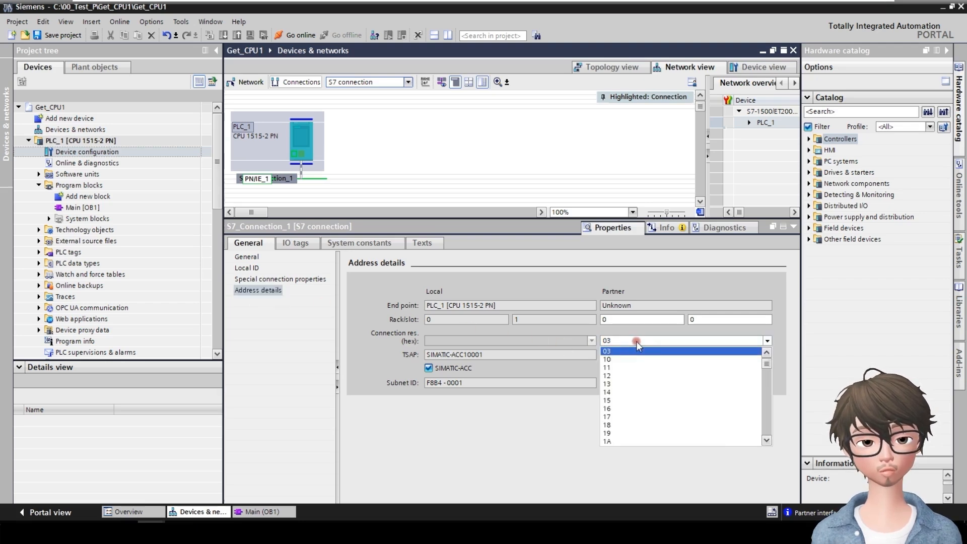
click(636, 340)
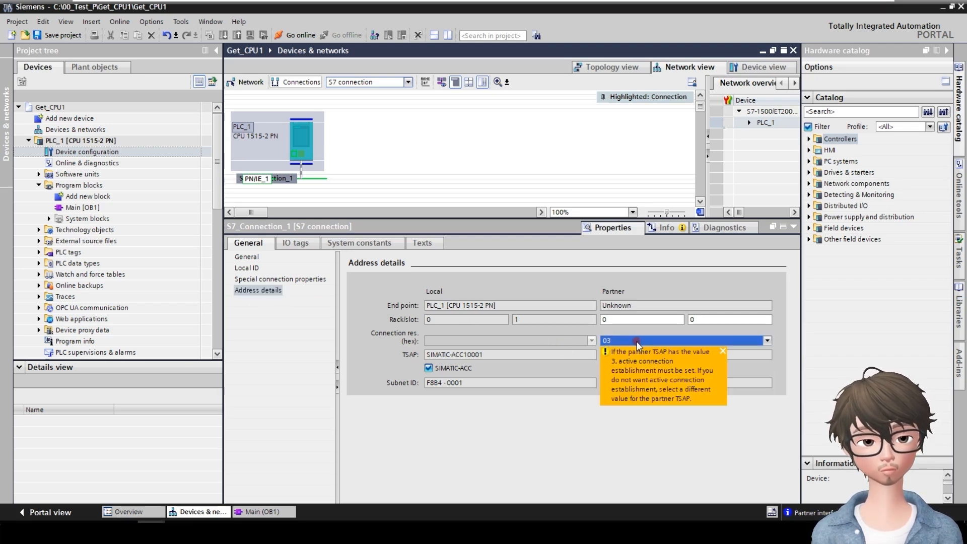
click(626, 320)
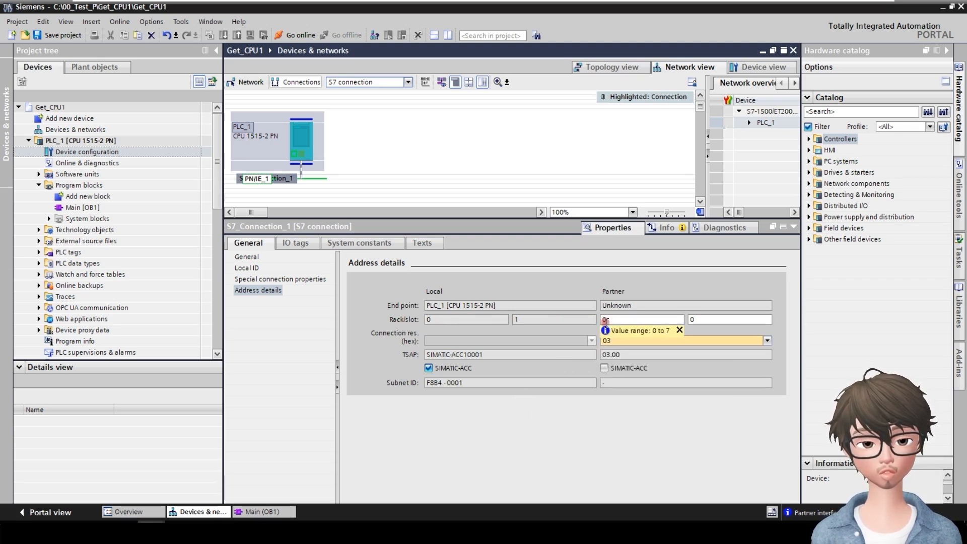
click(699, 320)
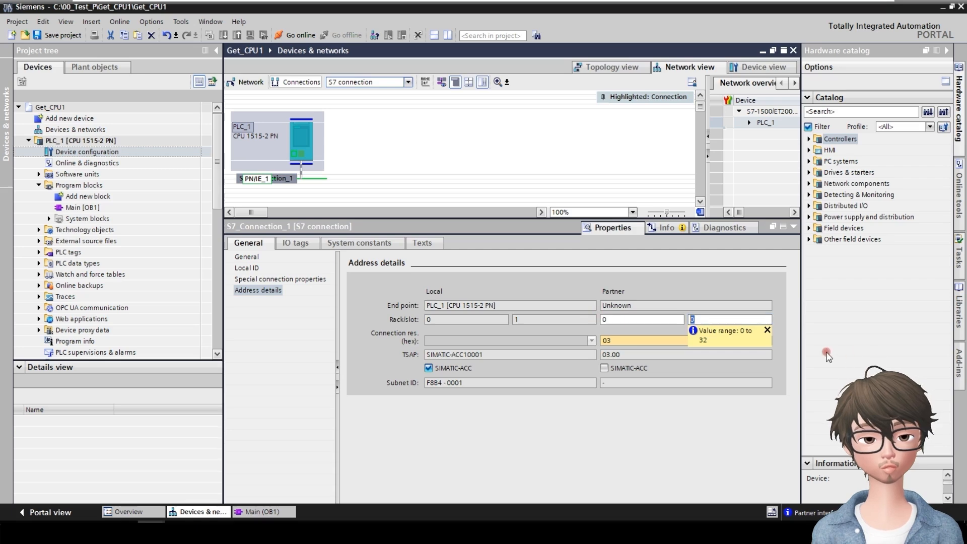
text(1)
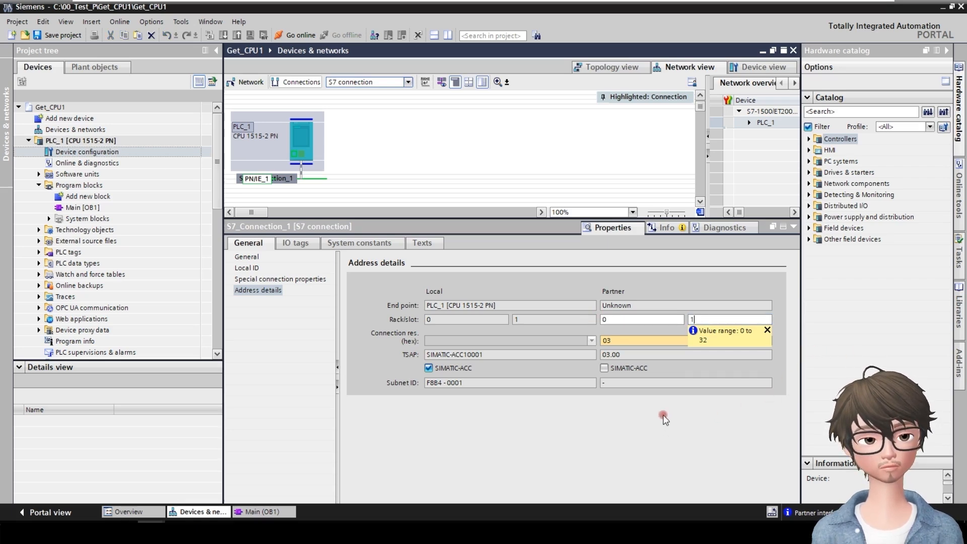
click(654, 320)
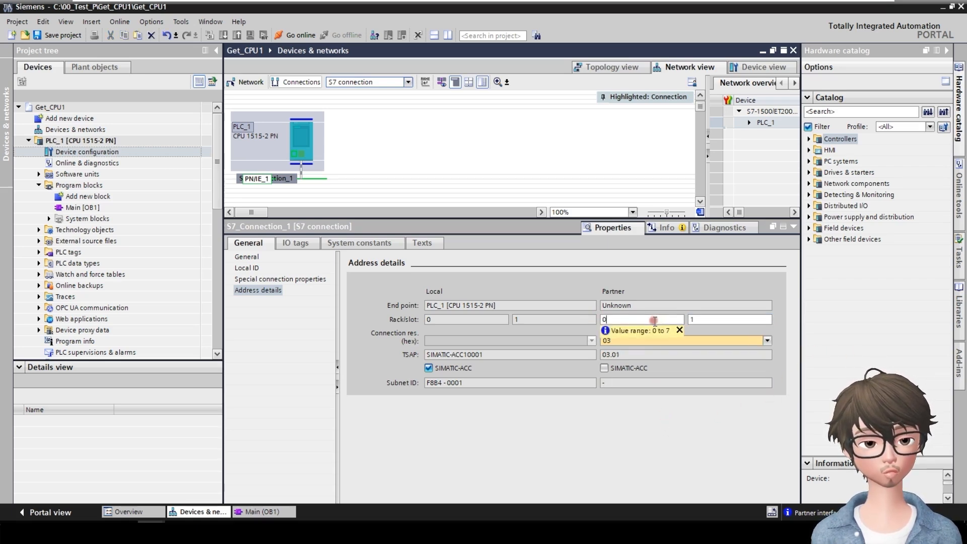
click(673, 307)
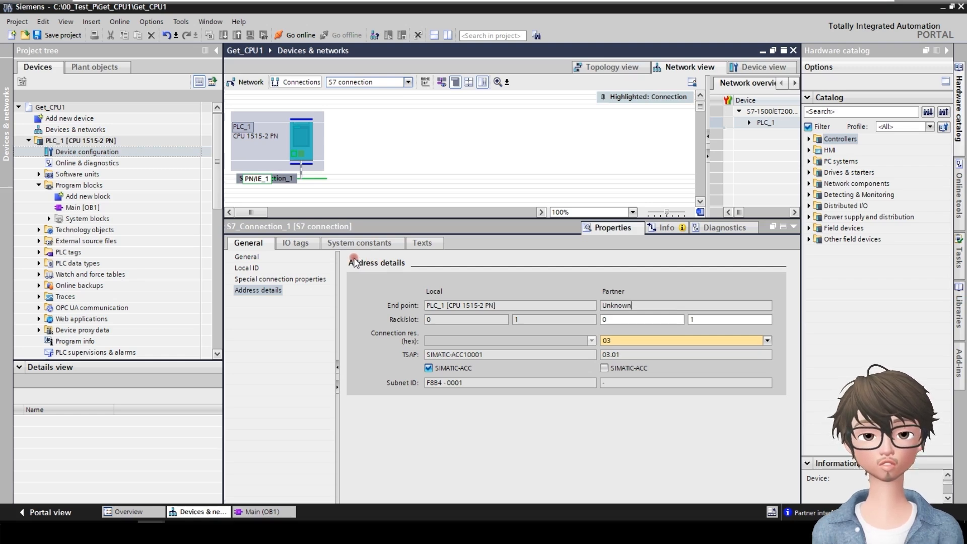
- Arrange the Get_CPU1 and Get_cpu2 project windows side by side and select PLC_1 in Get_cpu2
click(370, 157)
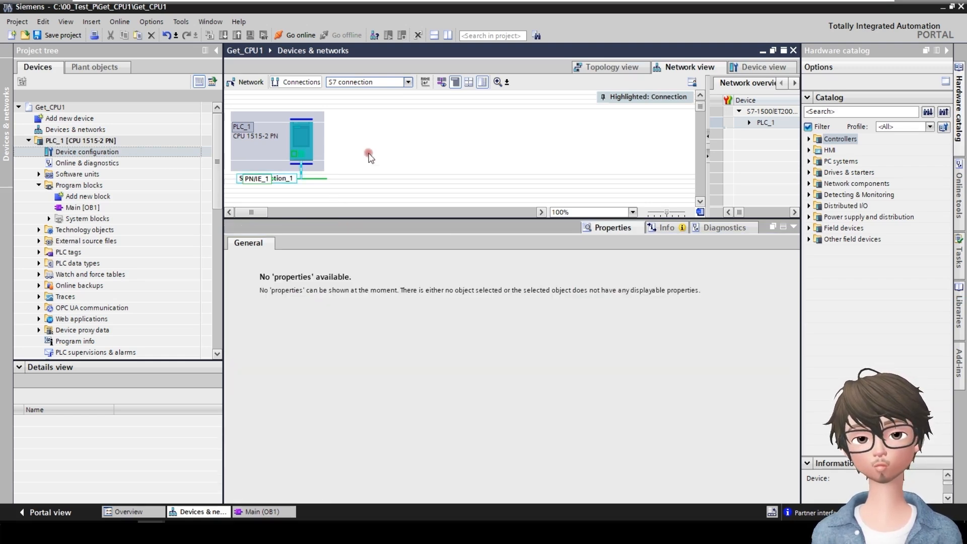
click(303, 148)
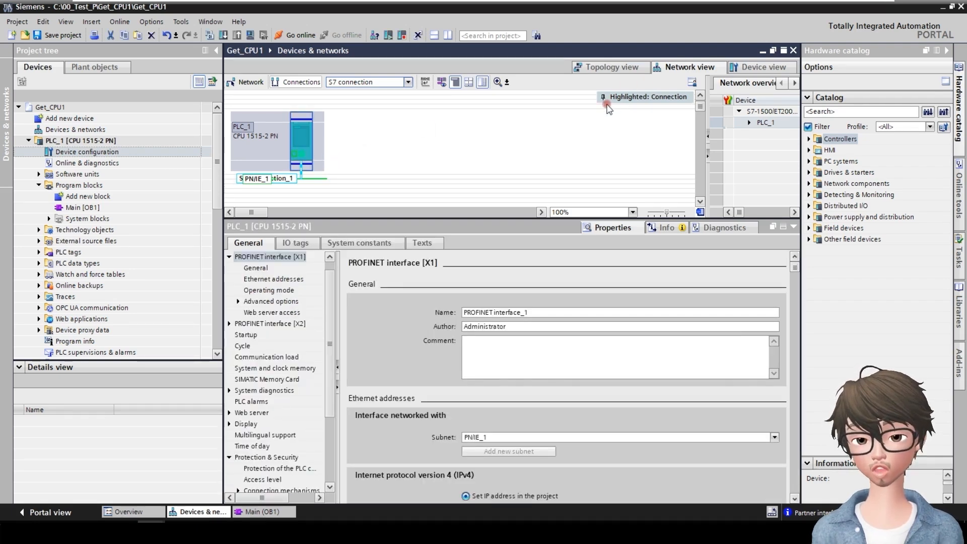
key(super+Left)
click(738, 323)
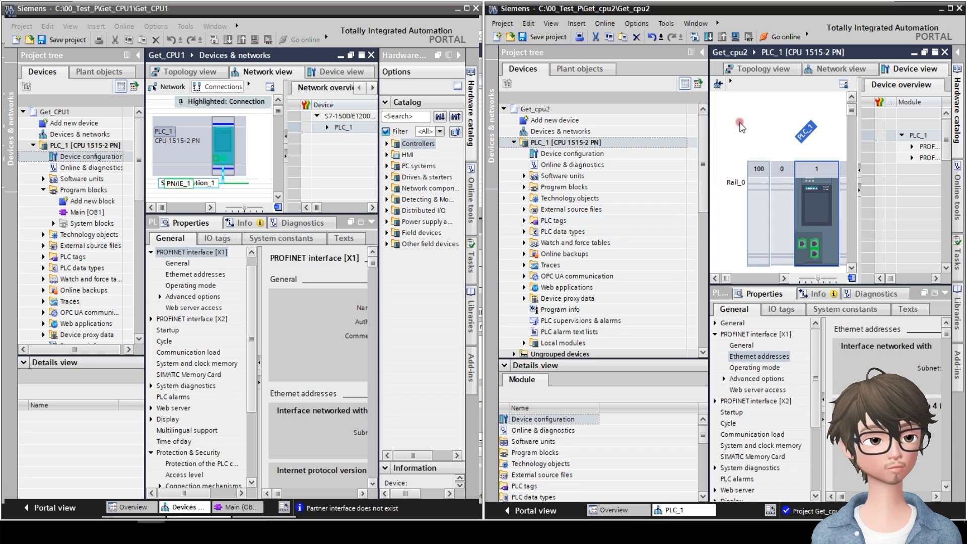
click(808, 214)
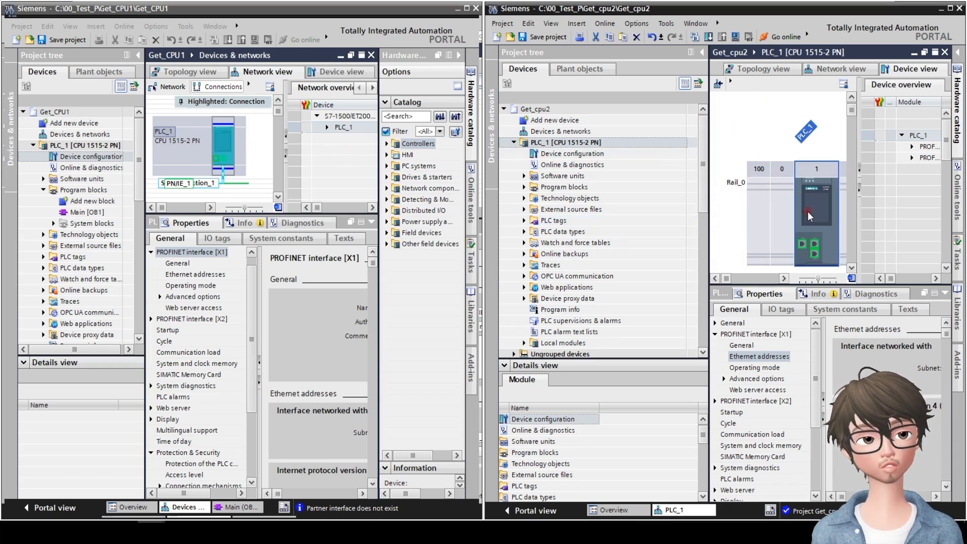
click(817, 175)
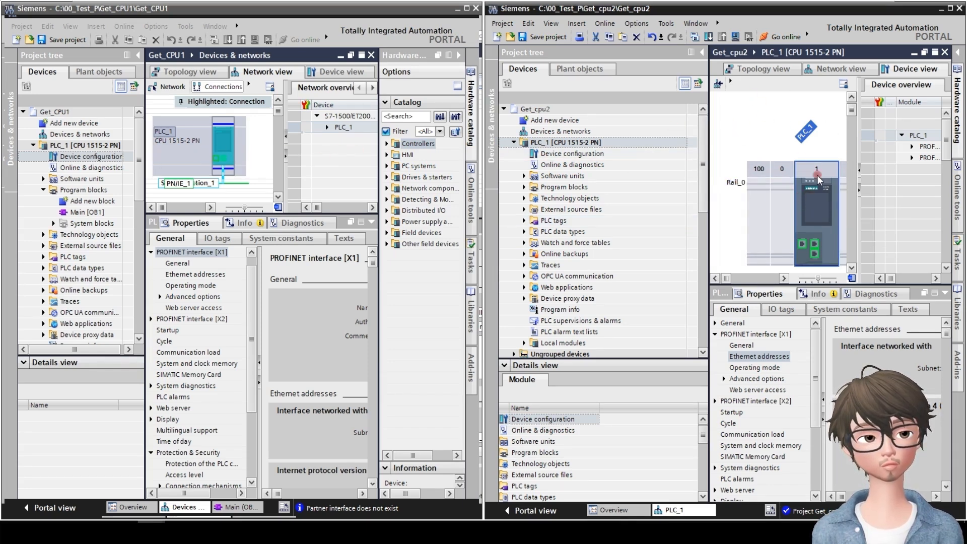
- Show the Ethernet addresses of Get_cpu2's PLC_1, and collapse both project trees and Get_CPU1's hardware catalog
click(764, 356)
click(702, 52)
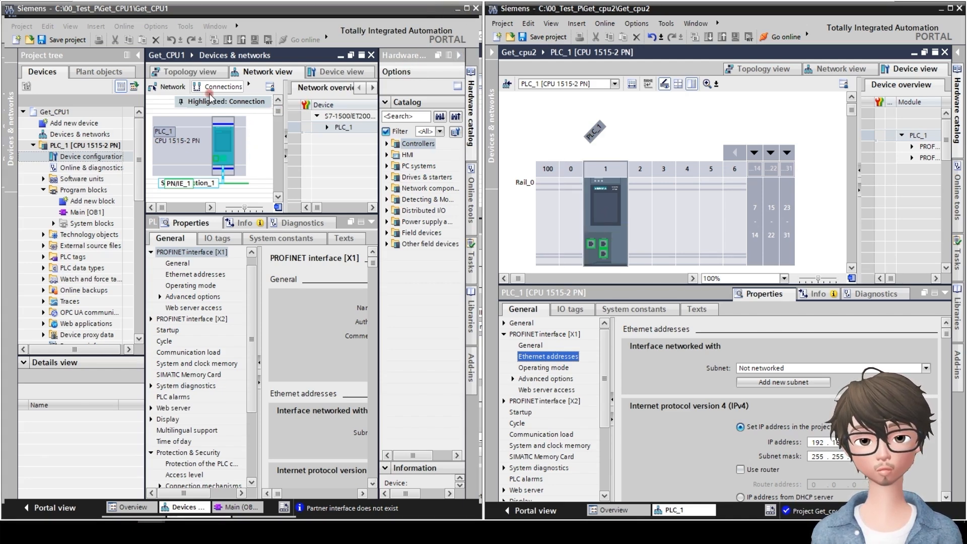
click(138, 55)
click(462, 57)
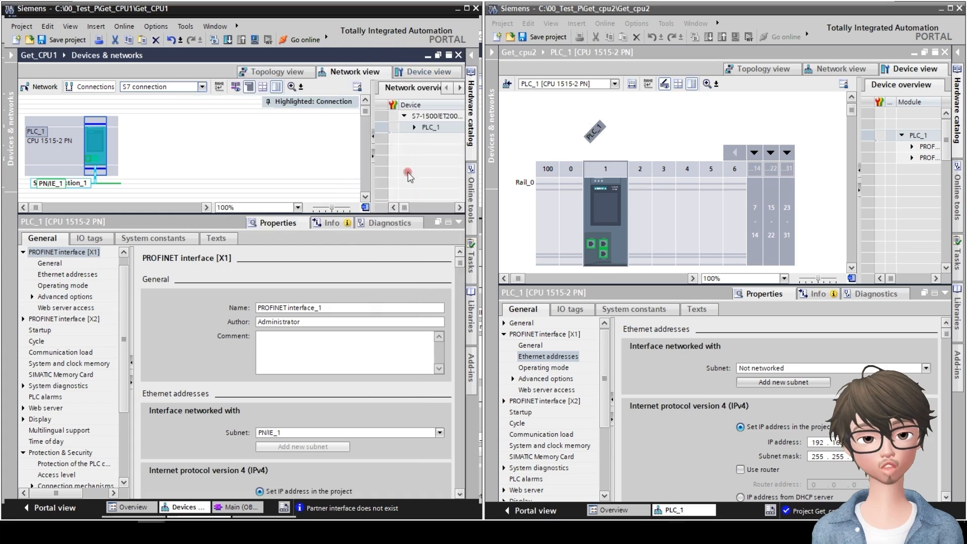
- Examine the PN/IE_1 subnet, PLC_1's device view and the S7 connection's address details in Get_CPU1
click(54, 184)
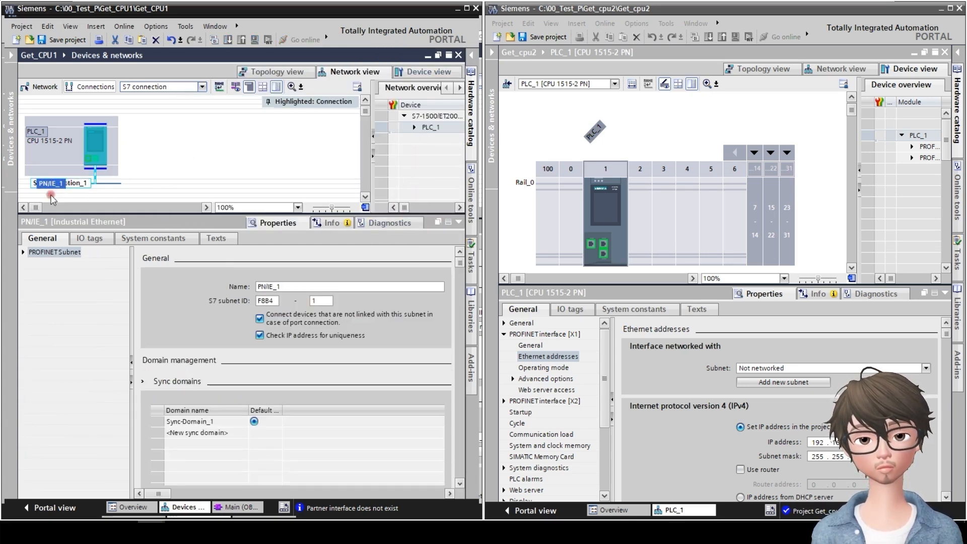
click(94, 151)
double_click(94, 151)
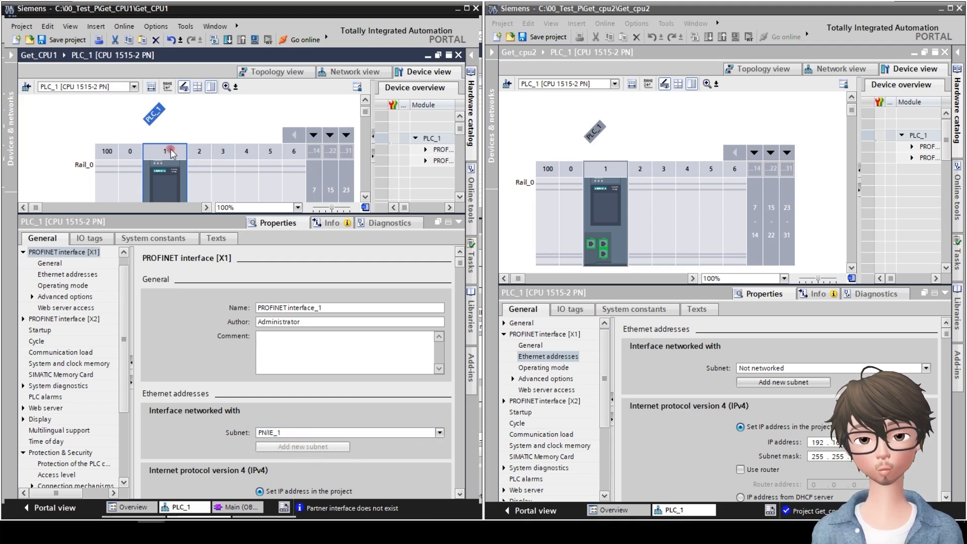
click(348, 72)
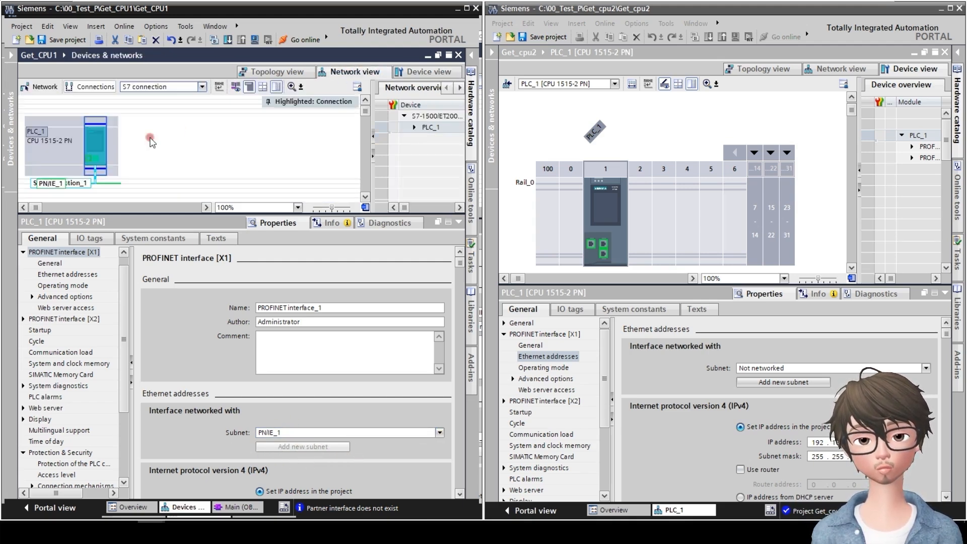
click(81, 184)
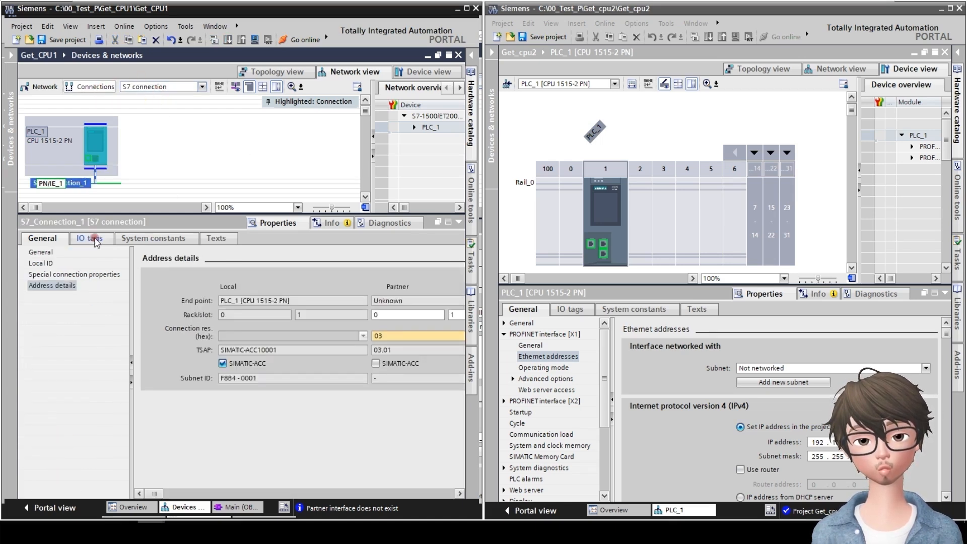
right_click(102, 137)
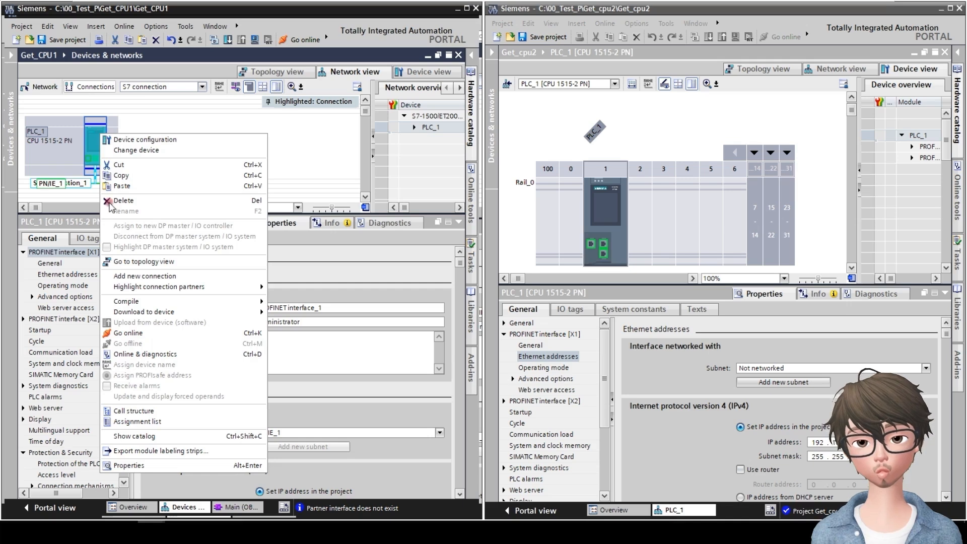
click(93, 145)
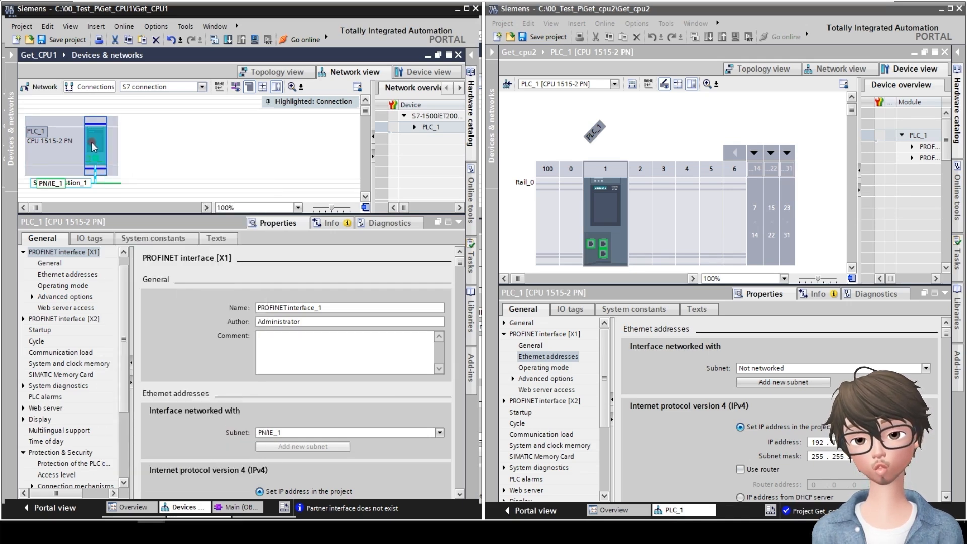
right_click(93, 146)
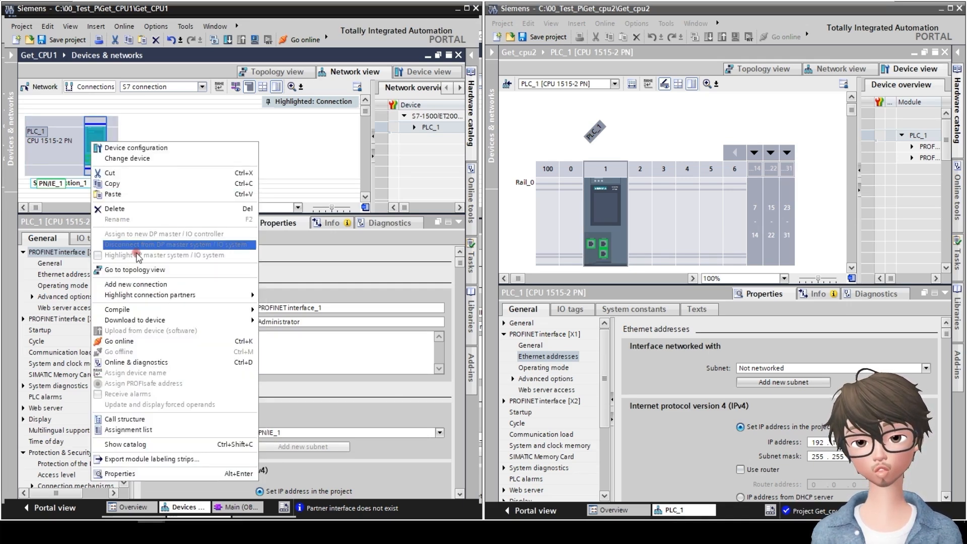
click(151, 285)
- Review the S7 connection's local and partner addresses and its local ID in Get_CPU1
click(81, 184)
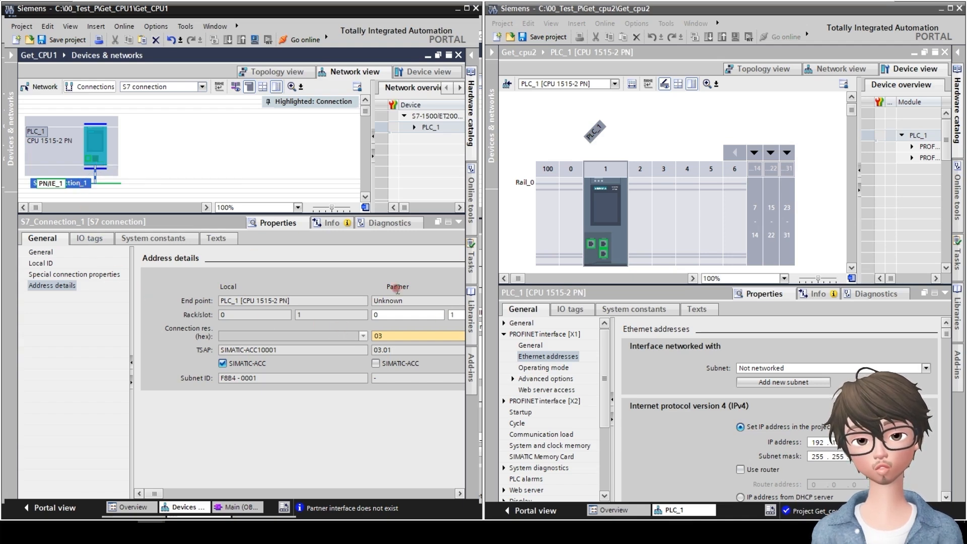
click(44, 253)
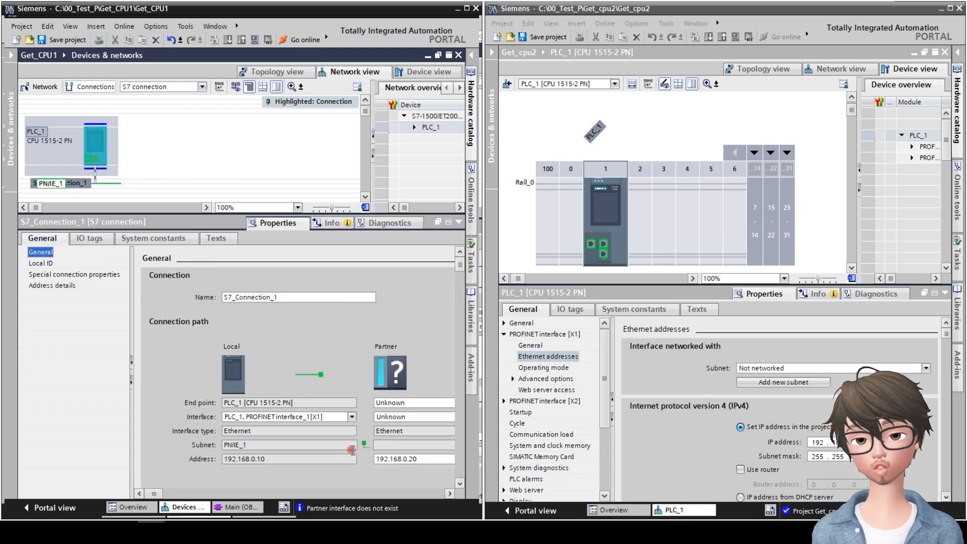
scroll(365, 434, down, 2)
scroll(365, 434, down, 2)
click(46, 263)
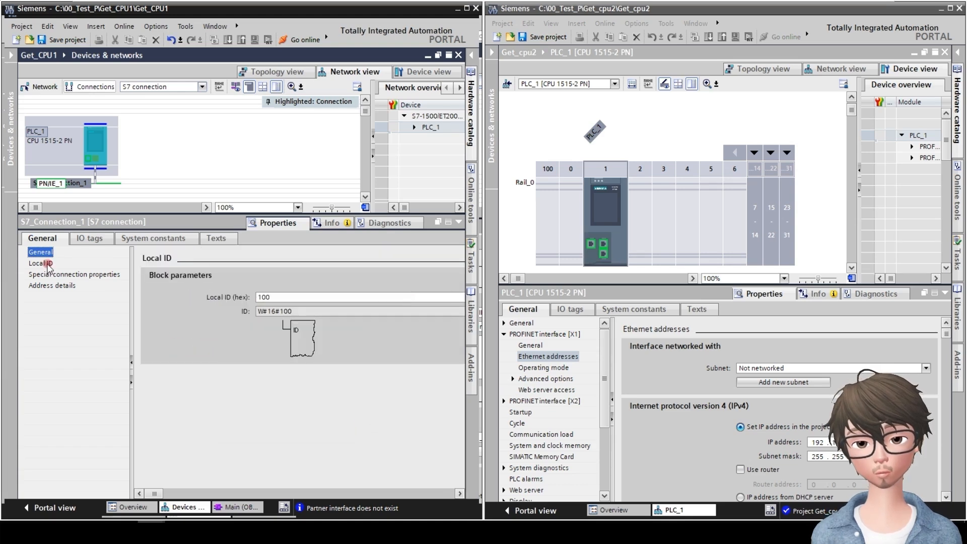
key(Up)
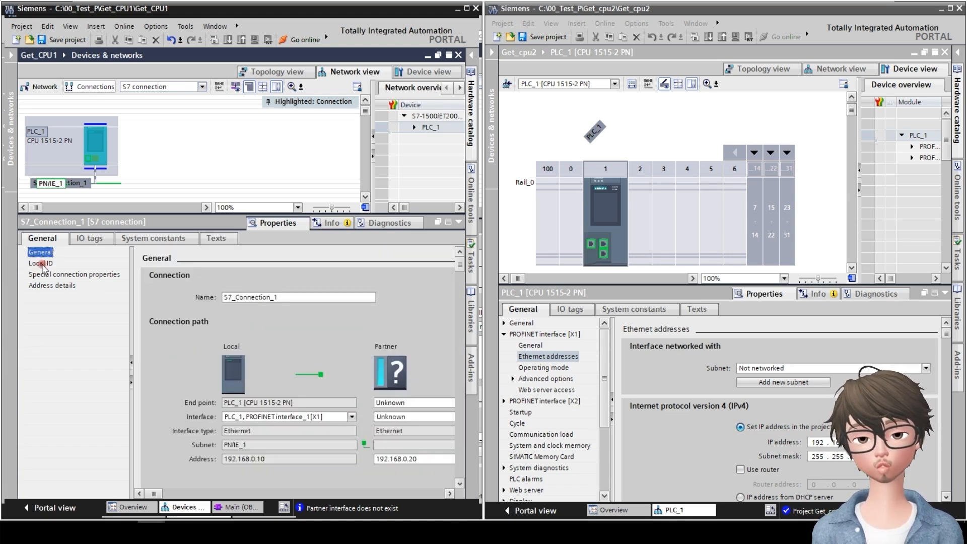
click(42, 264)
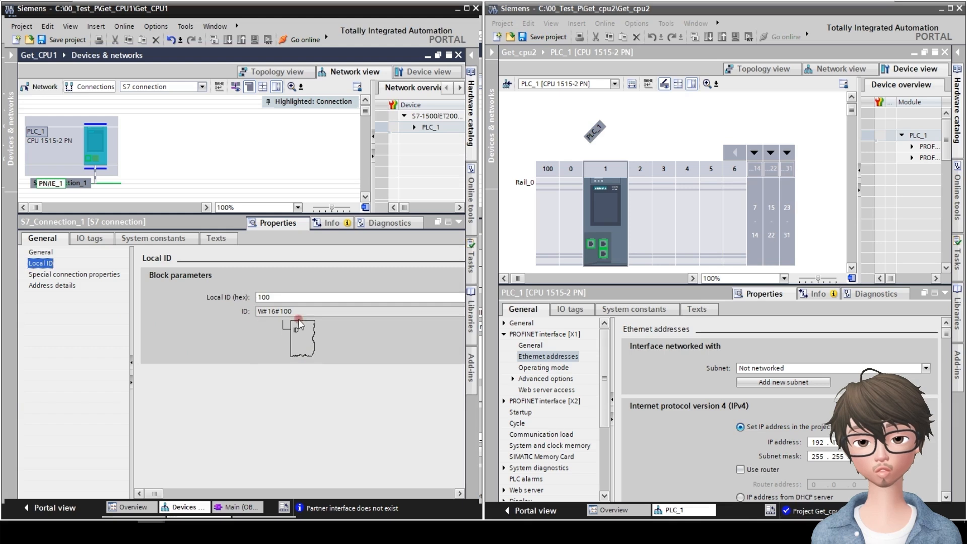
- Review the S7 connection's partner IP address and its partner rack and slot in Get_CPU1
key(Up)
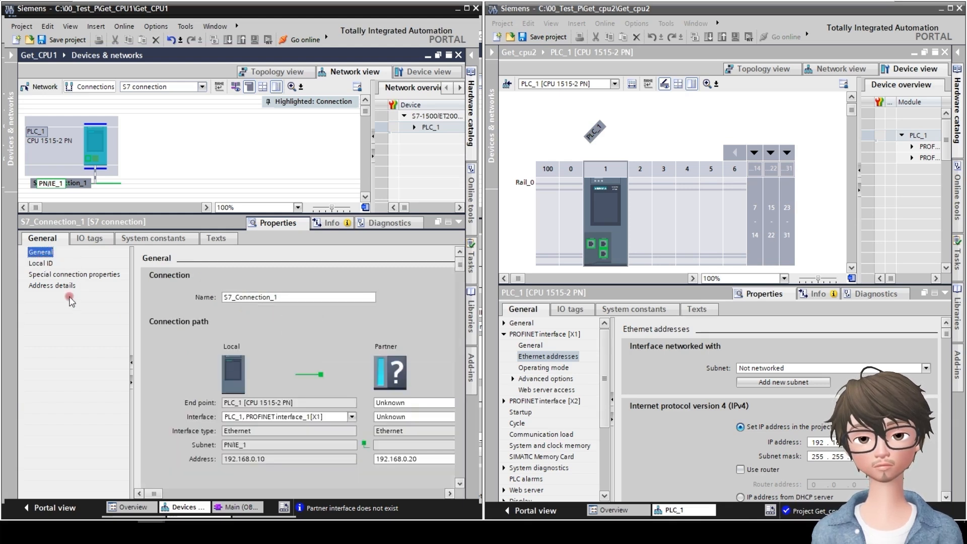
click(409, 460)
double_click(400, 462)
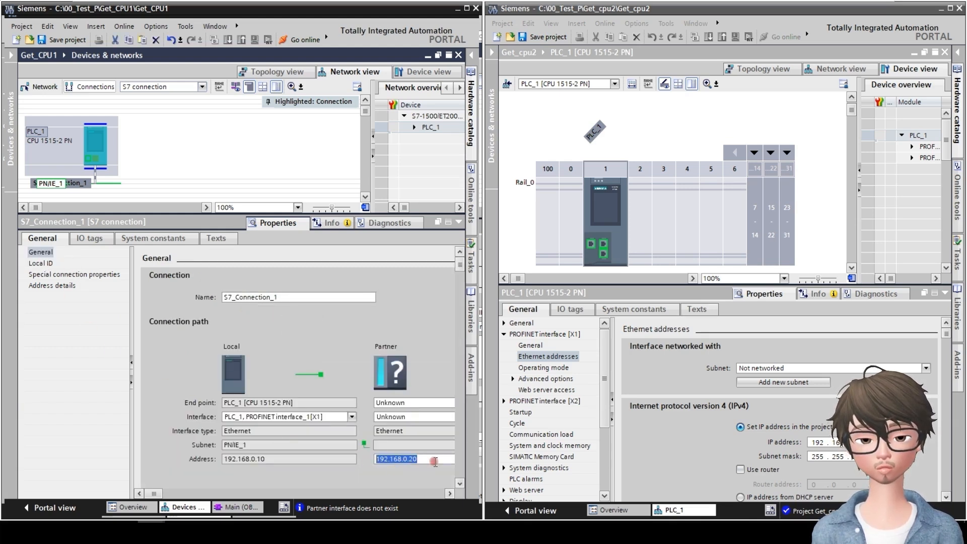
click(40, 286)
click(446, 319)
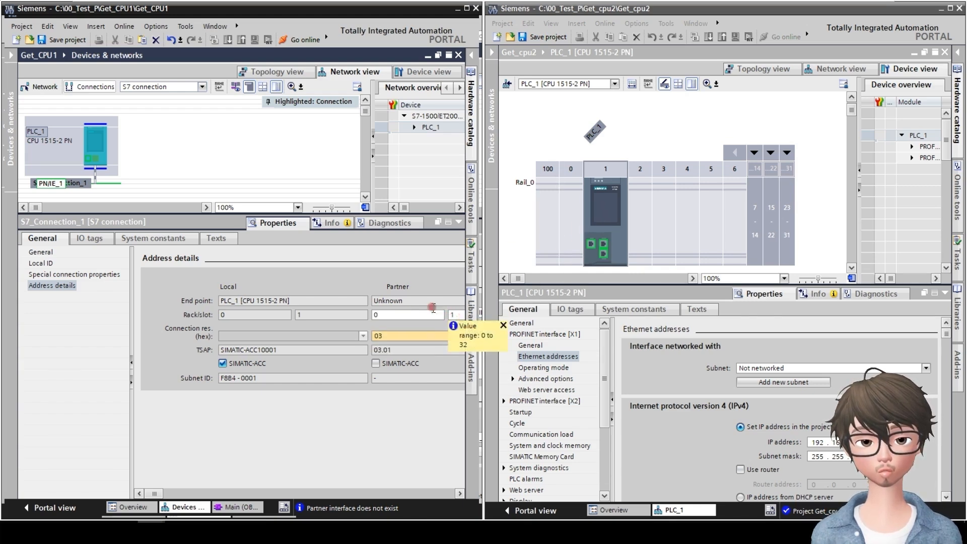
click(391, 316)
click(455, 316)
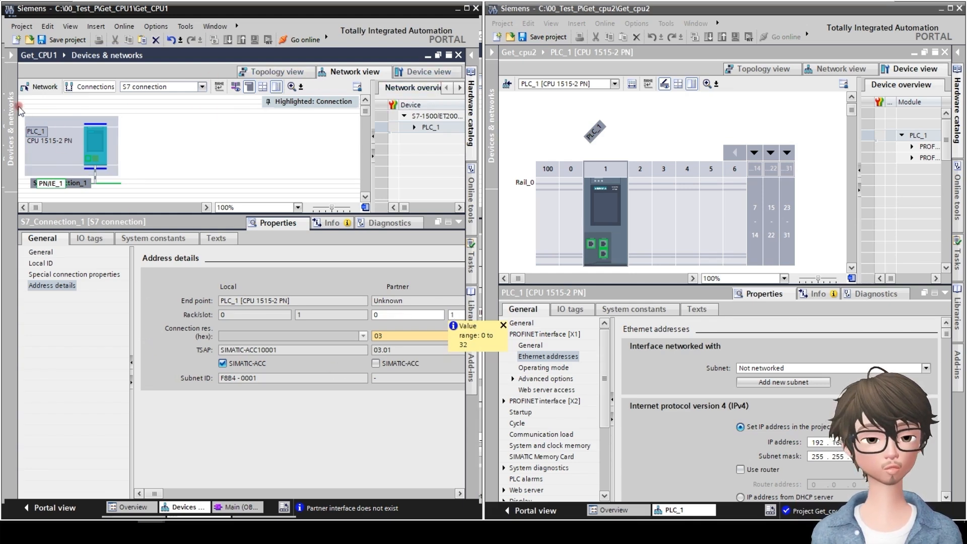
- Show the project trees of Get_CPU1 and Get_cpu2, and expand the program blocks of Get_cpu2's PLC_1
click(12, 56)
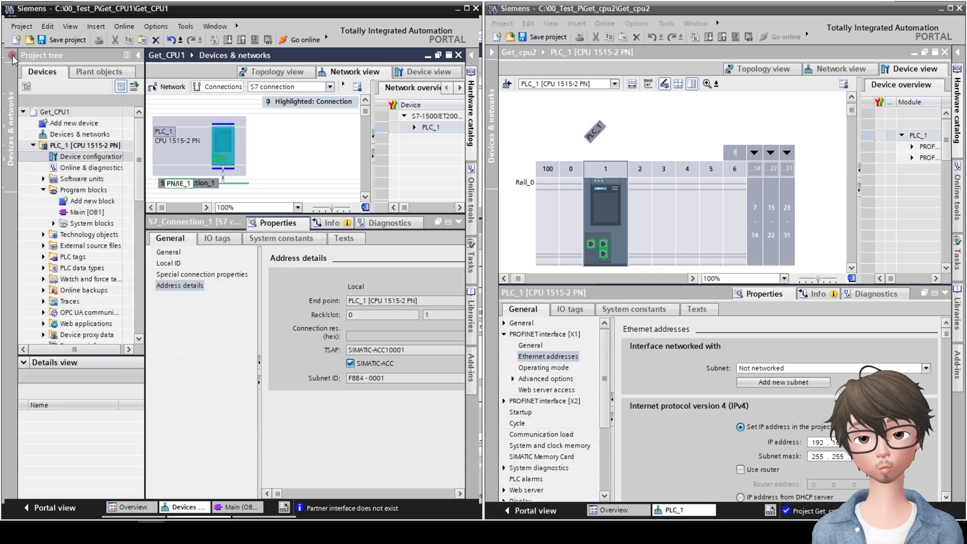
click(83, 212)
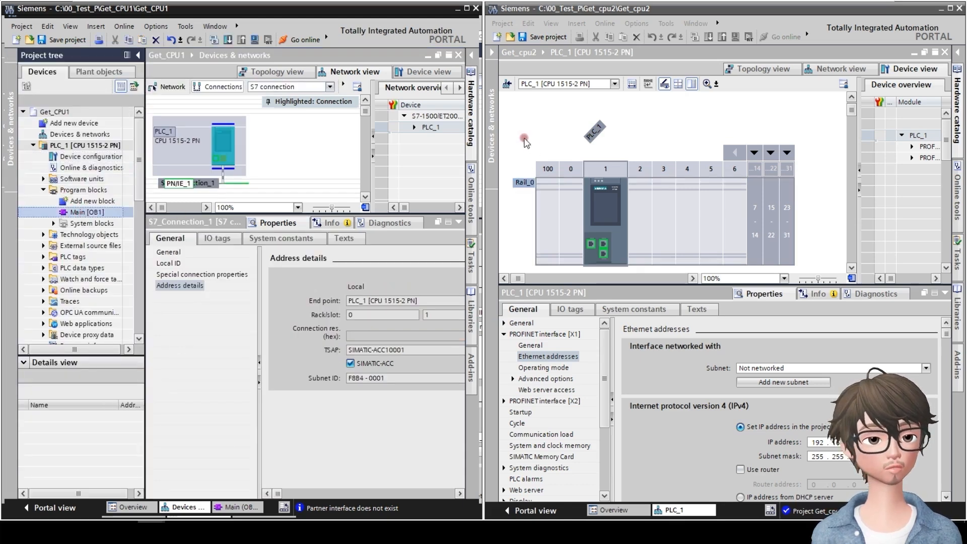
click(491, 121)
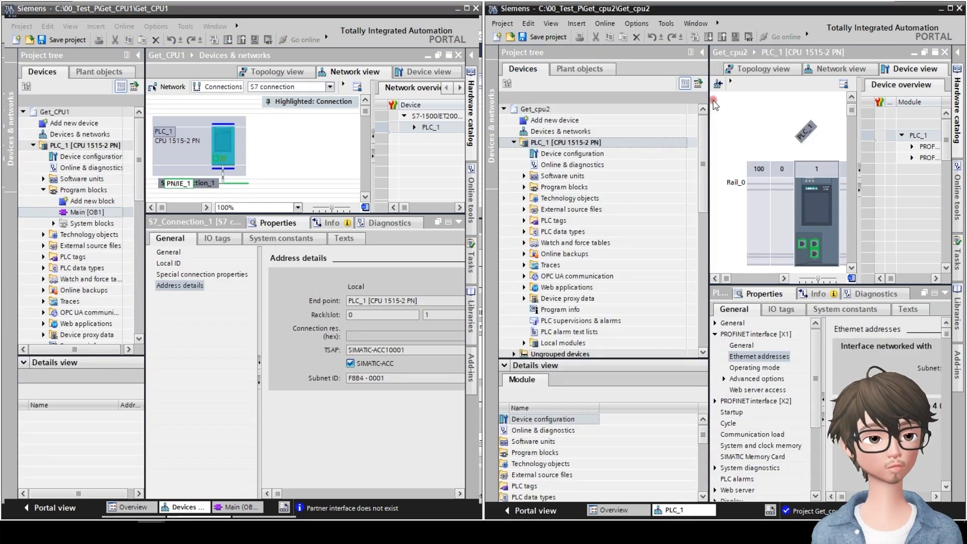
drag(710, 104, 667, 104)
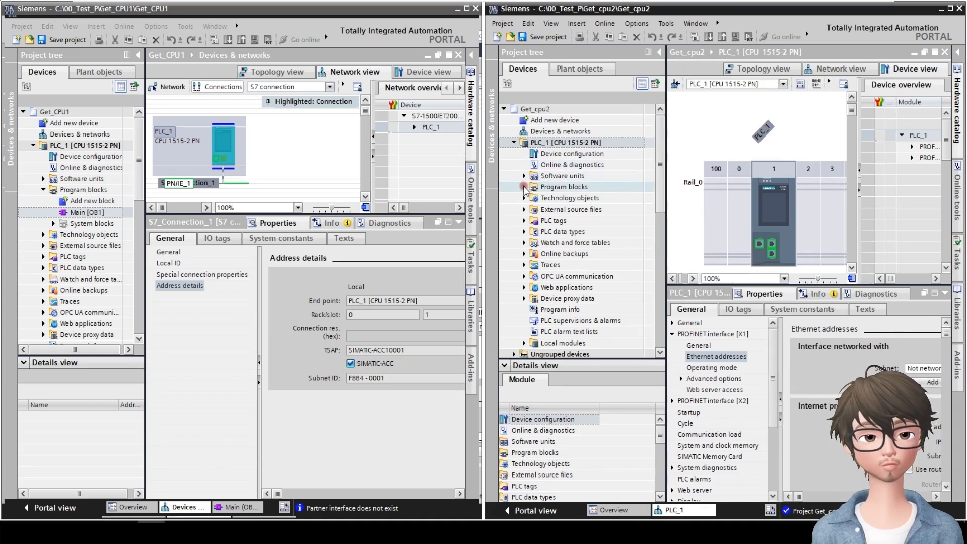
click(524, 187)
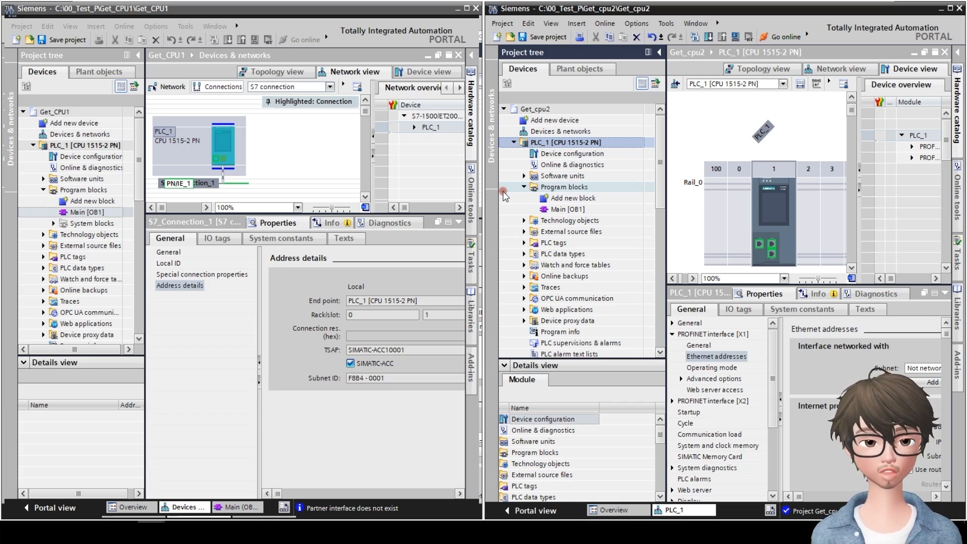
right_click(562, 210)
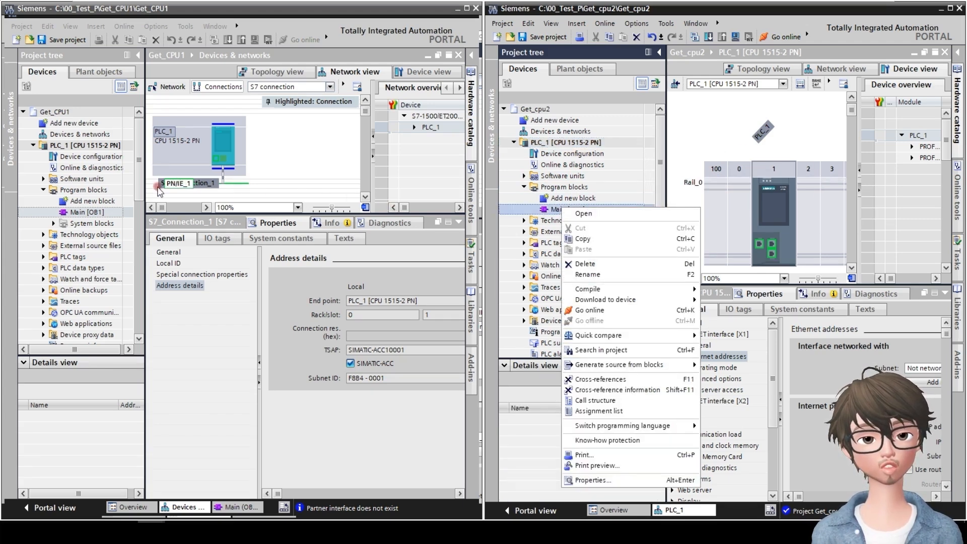
mouse_move(666, 302)
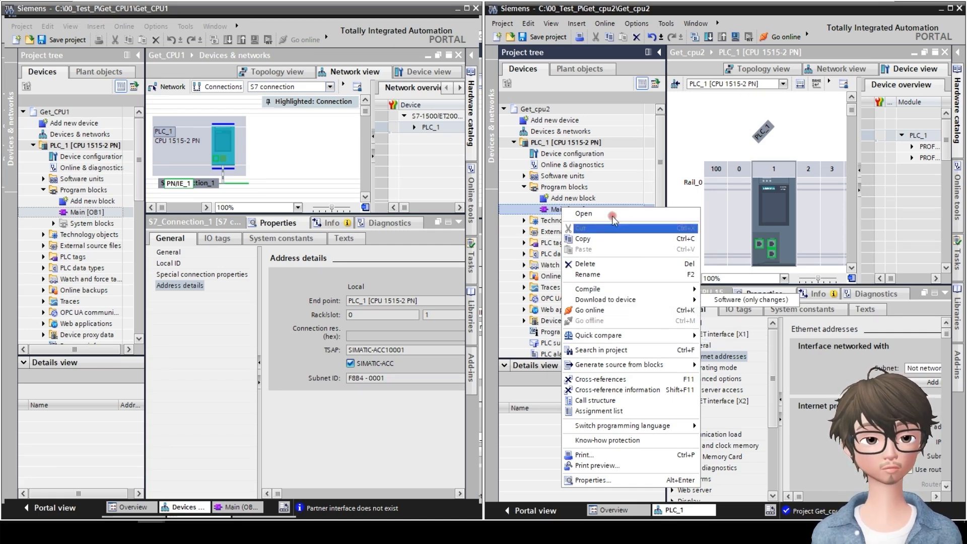
- Add a global data block named To_CPU1 to the program blocks of Get_cpu2's PLC_1
click(575, 199)
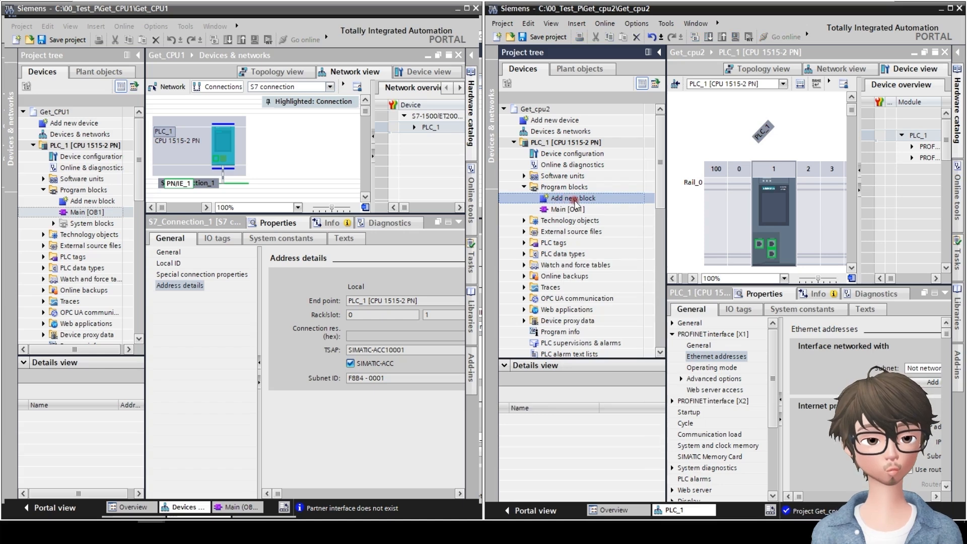
double_click(575, 199)
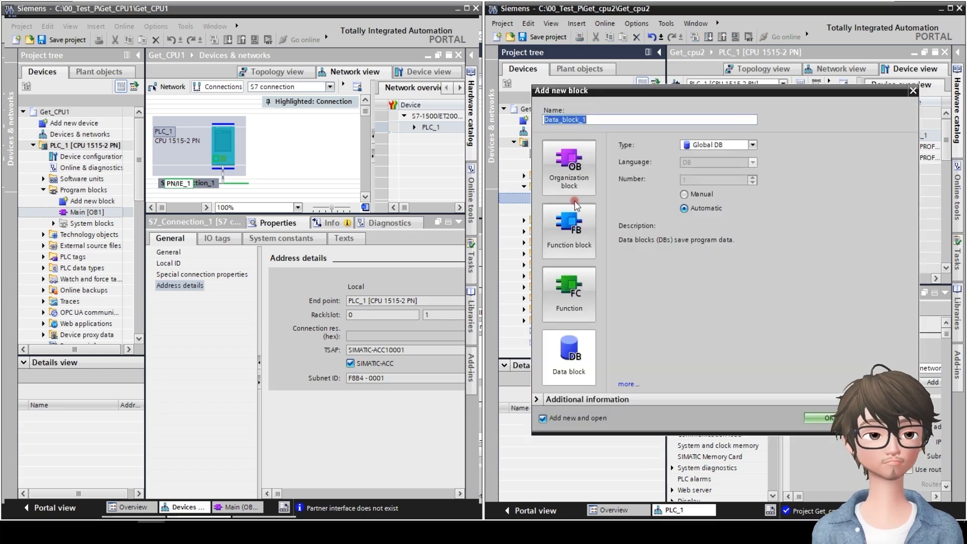
click(571, 364)
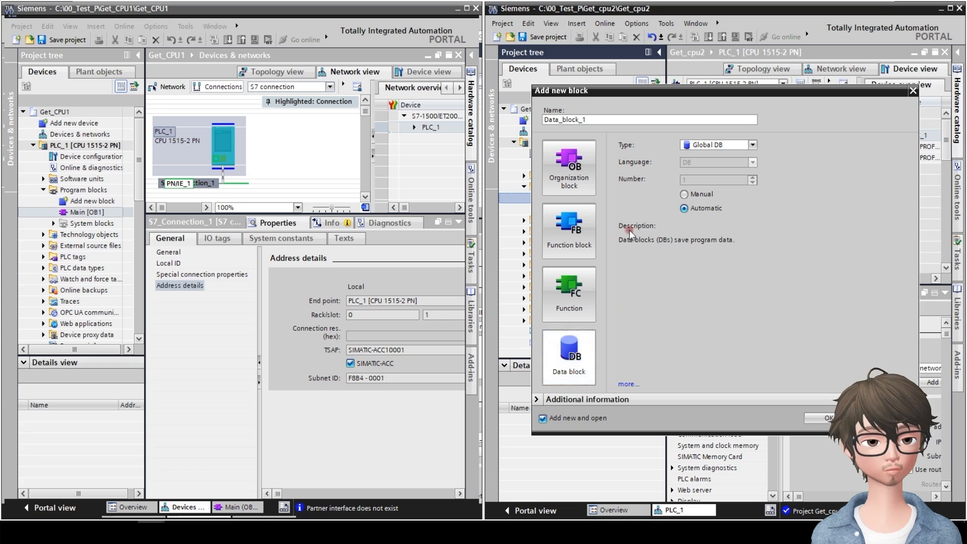
click(713, 146)
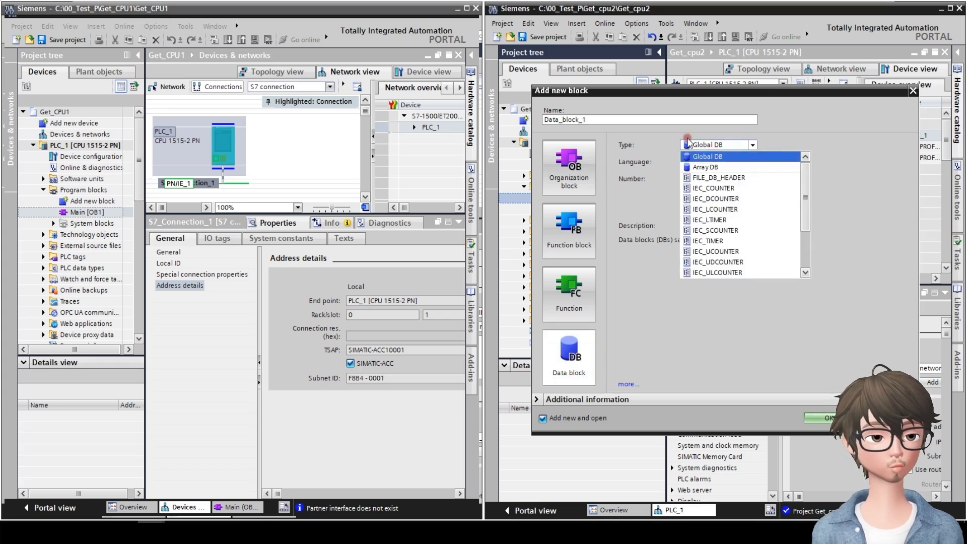
click(612, 121)
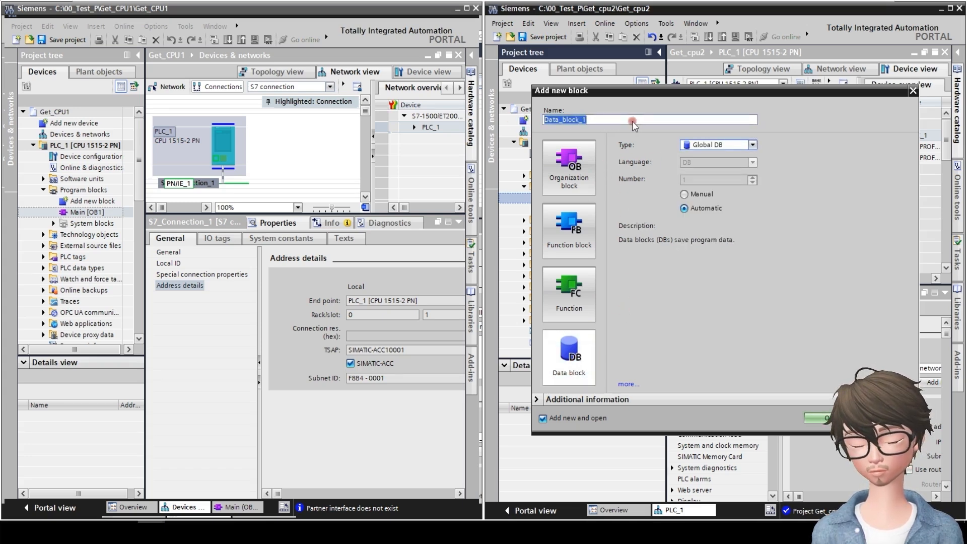
text(To_CPU1)
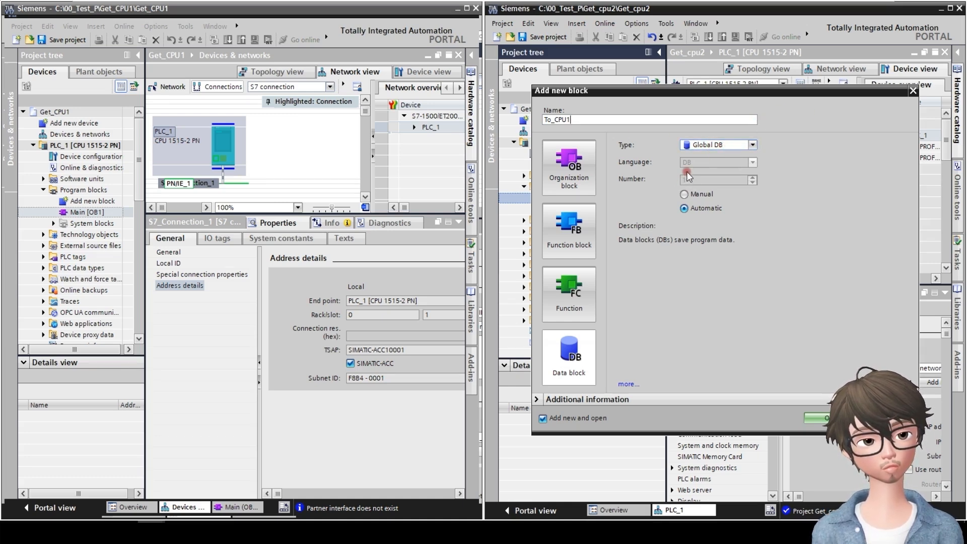
click(817, 419)
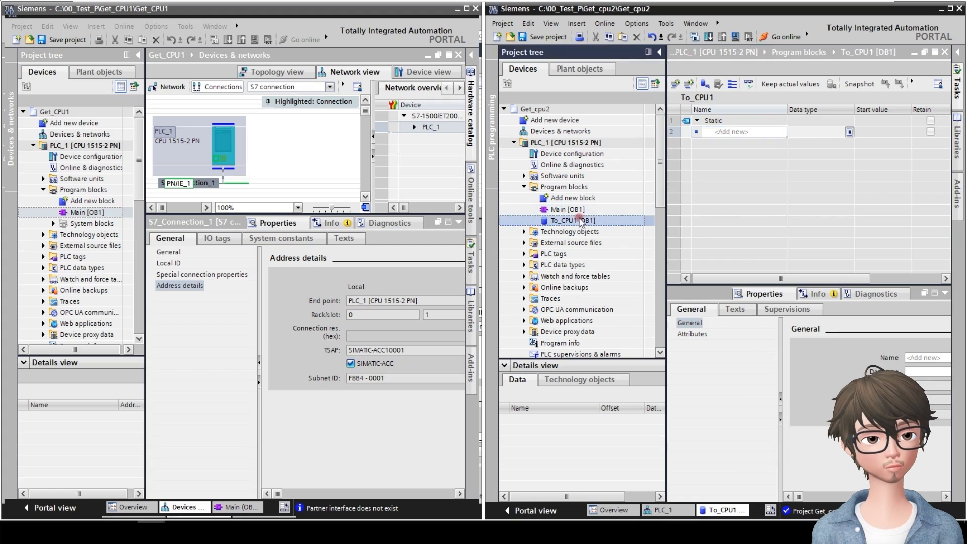
- Declare a static variable DATA00 of data type DInt in the To_CPU1 data block
click(767, 137)
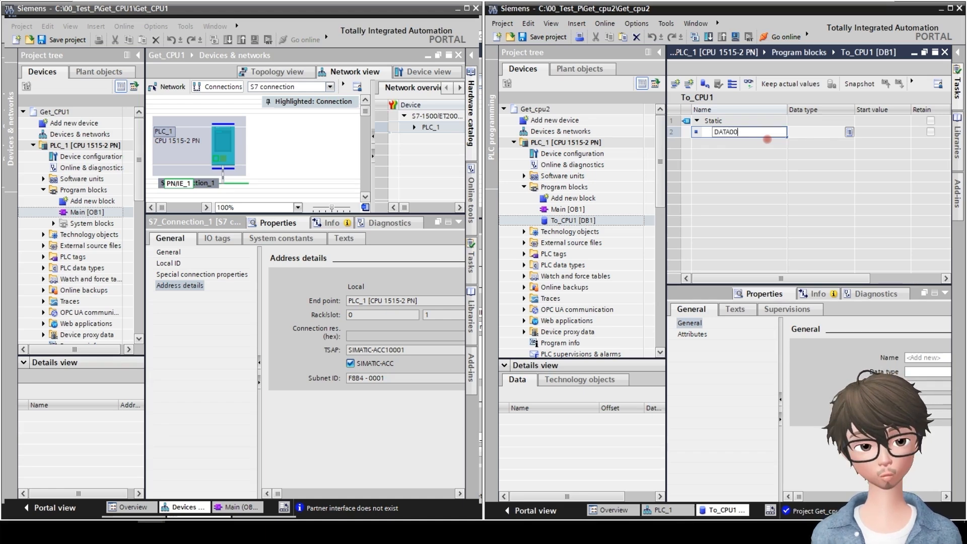
click(822, 133)
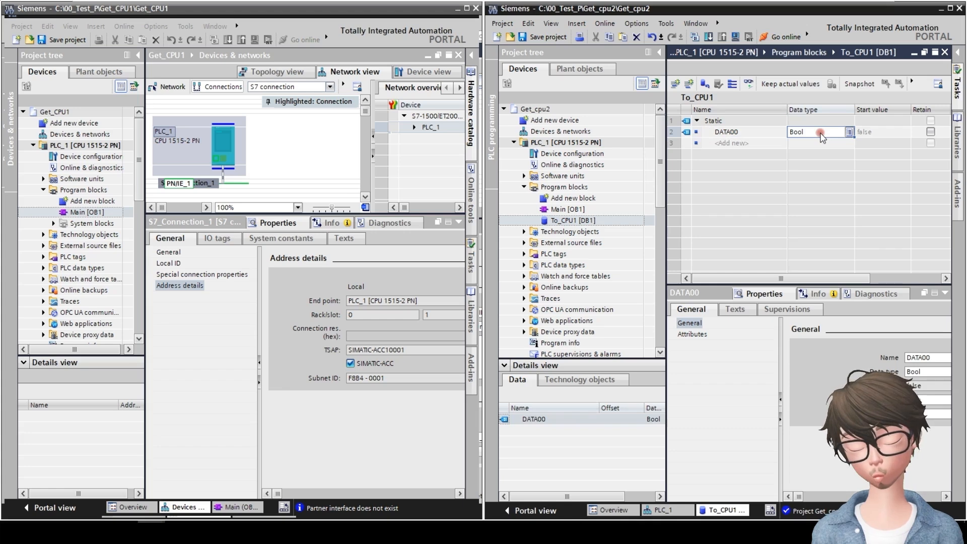
text(din)
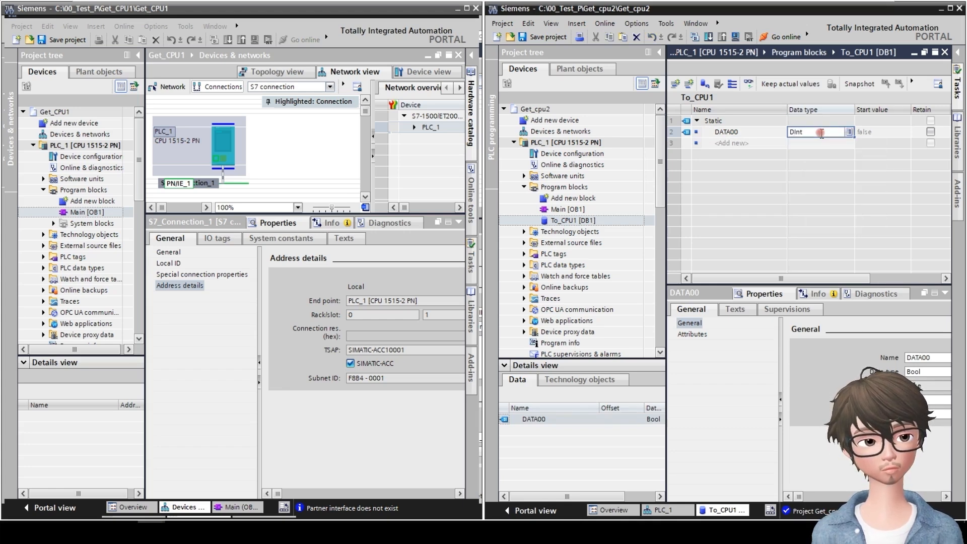
click(741, 143)
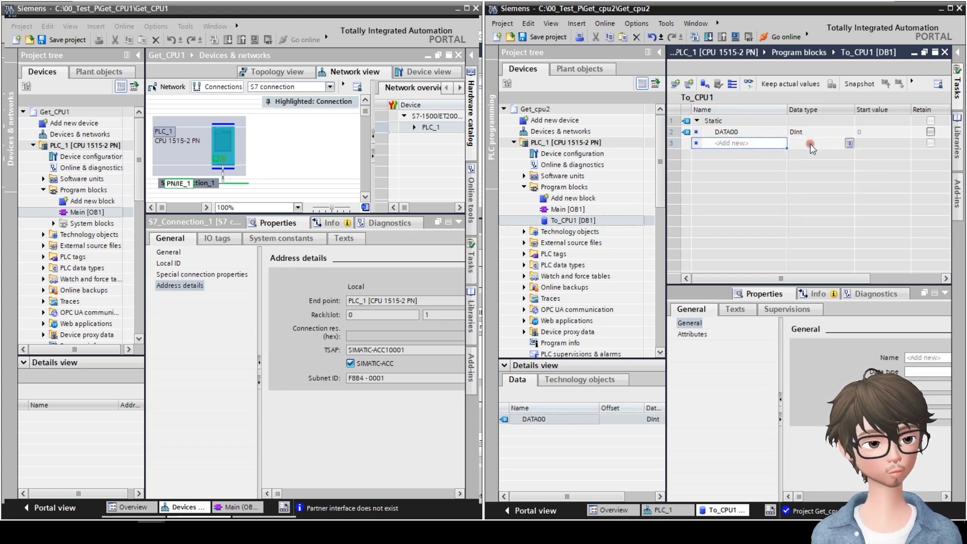
- Turn off optimized block access for To_CPU1, accept the block access change, and compile the block
right_click(585, 220)
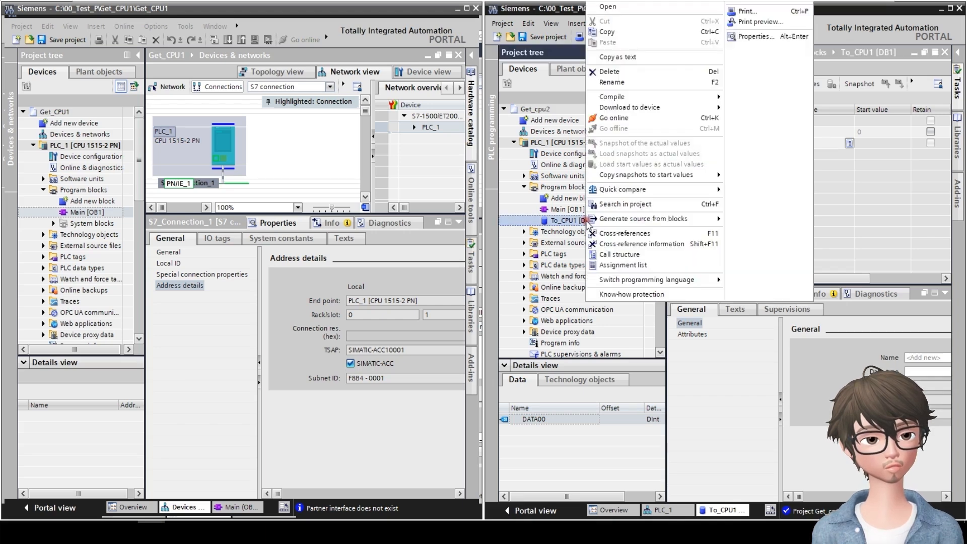
click(756, 36)
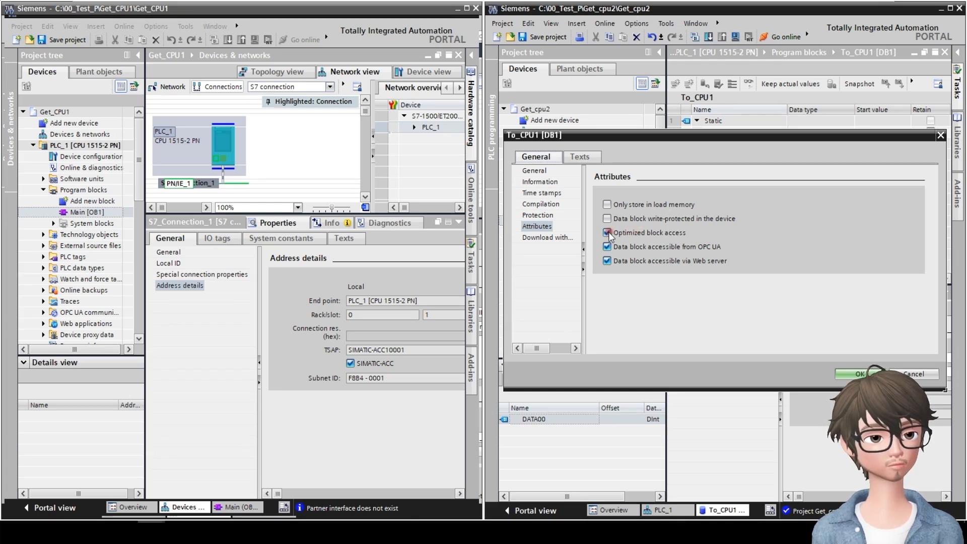
click(607, 233)
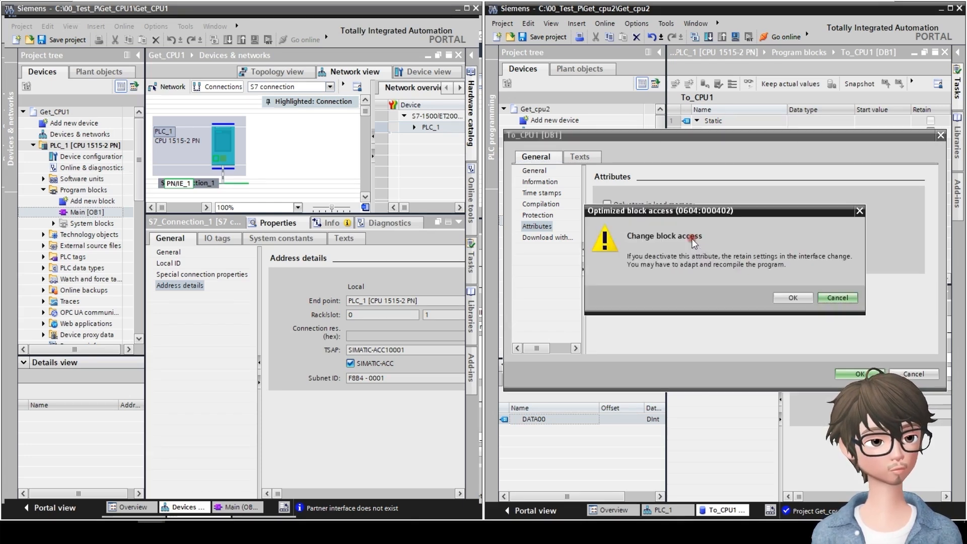
click(793, 298)
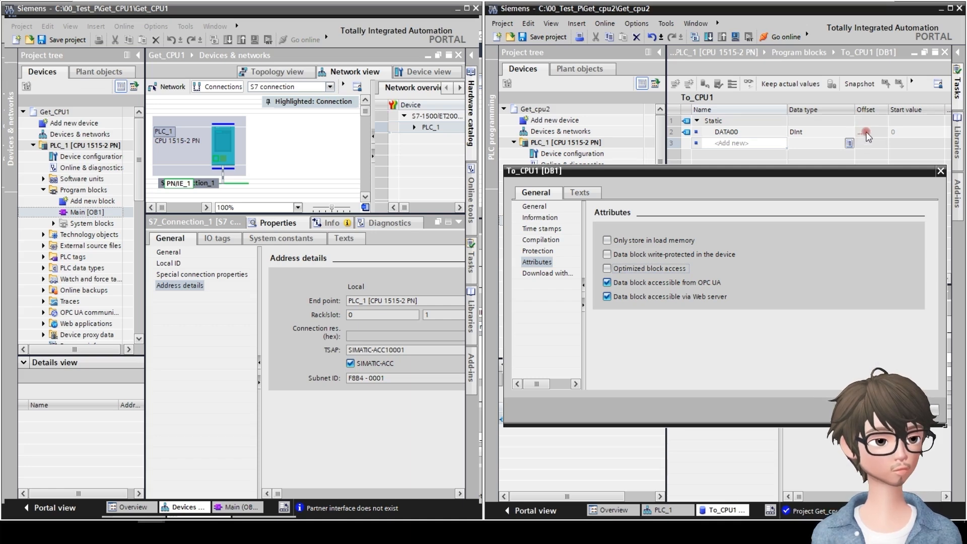
click(875, 410)
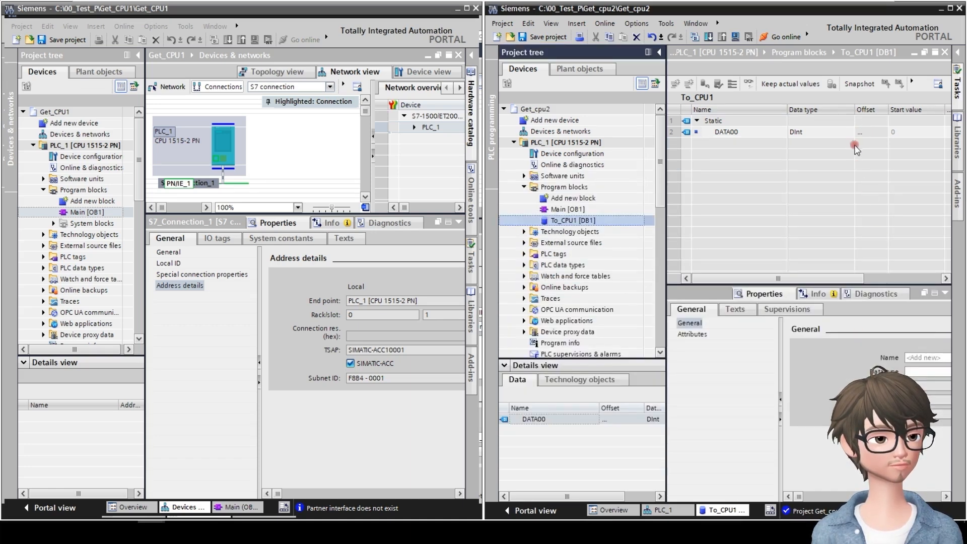
click(697, 35)
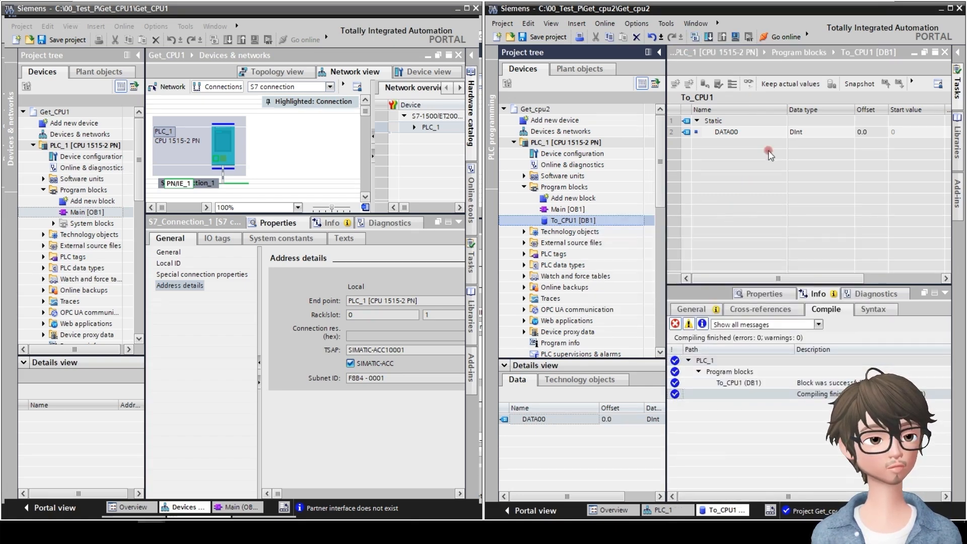
- Examine the offset of DATA00 and its row under Static in the To_CPU1 data block
click(861, 132)
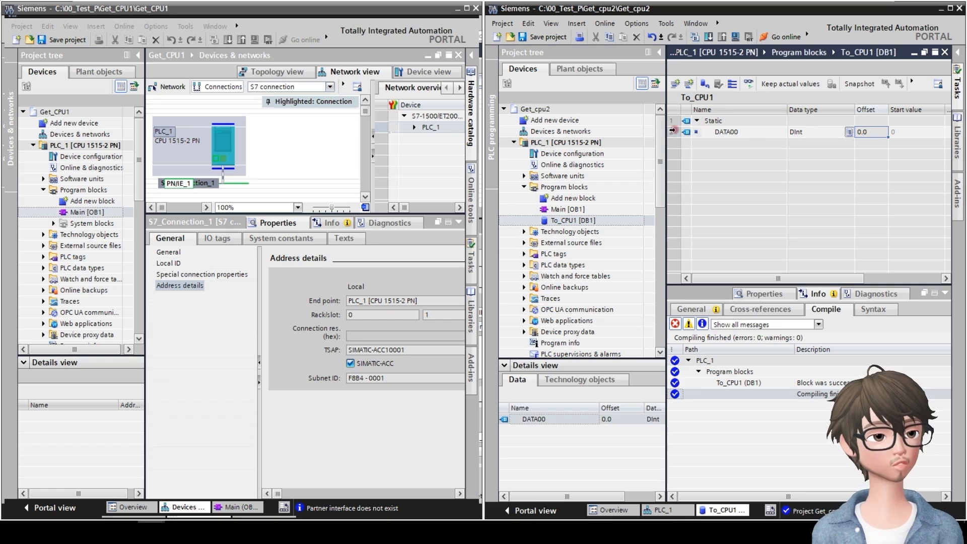
drag(672, 131, 674, 121)
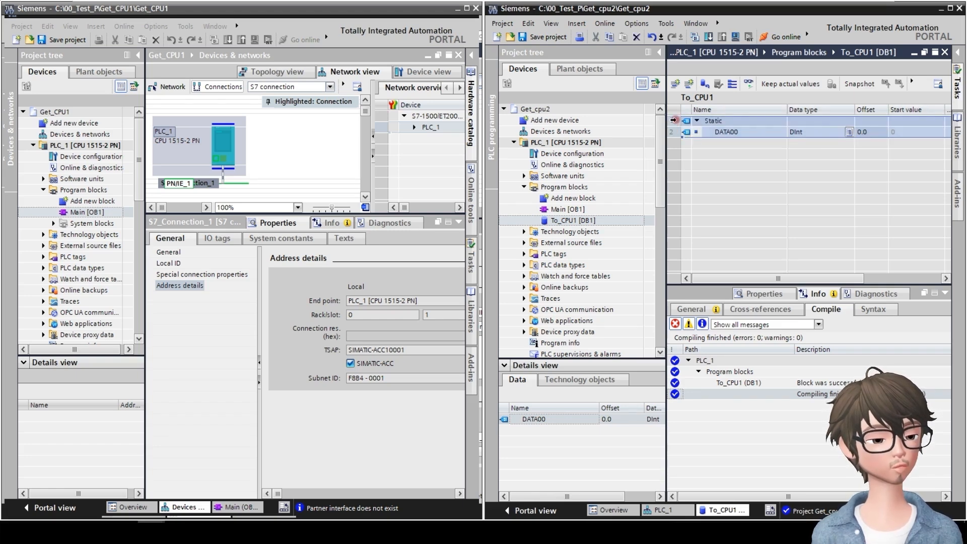
click(674, 132)
click(673, 122)
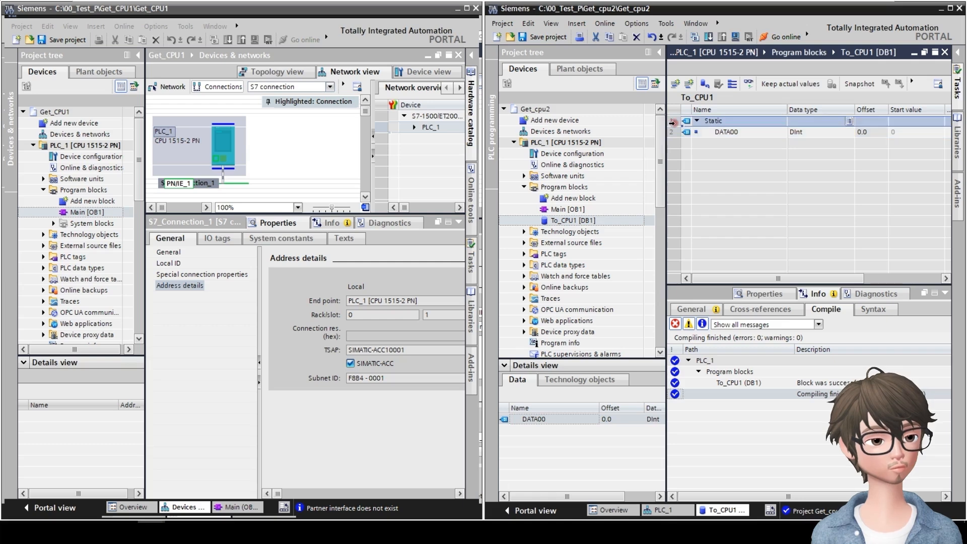
drag(674, 132, 673, 123)
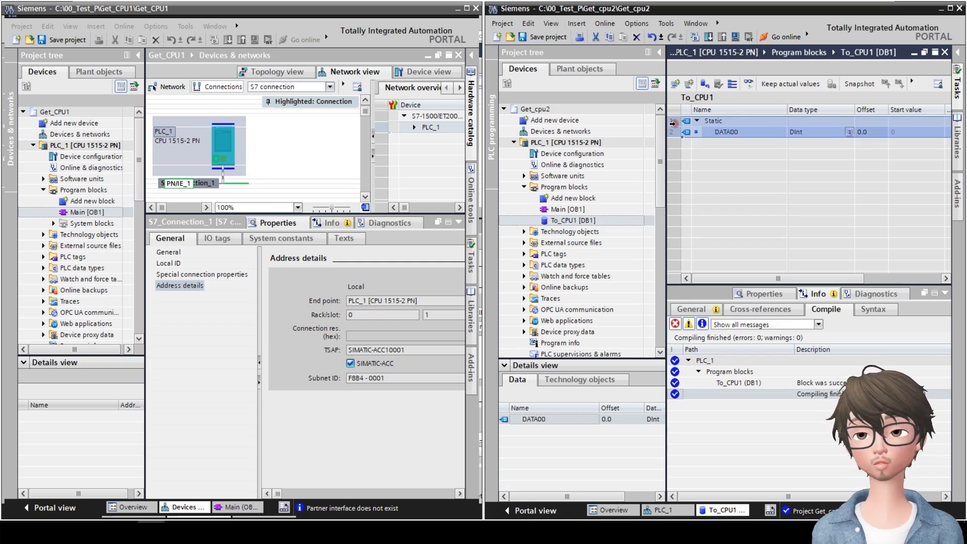
click(866, 133)
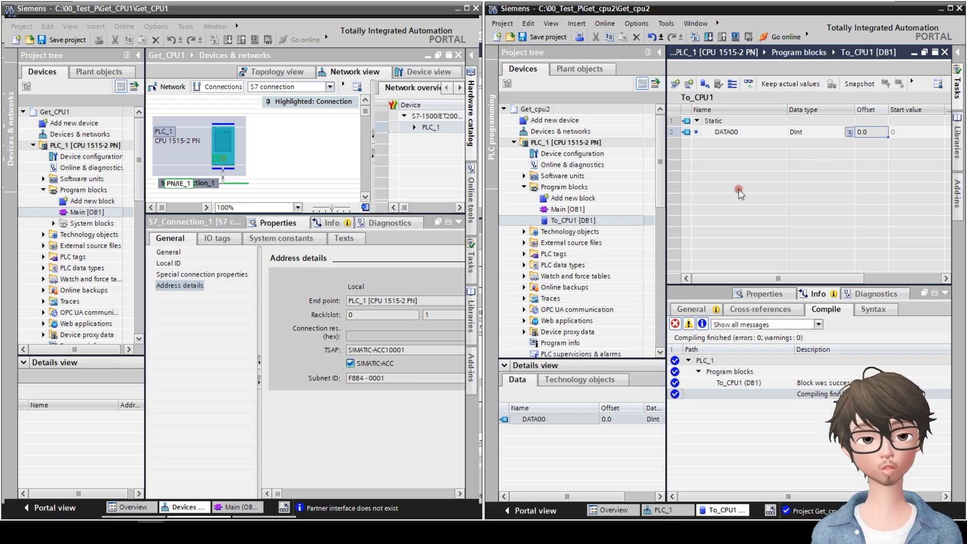
- Add a second static variable DATA01 of data type Bool below DATA00 in the To_CPU1 data block
right_click(675, 141)
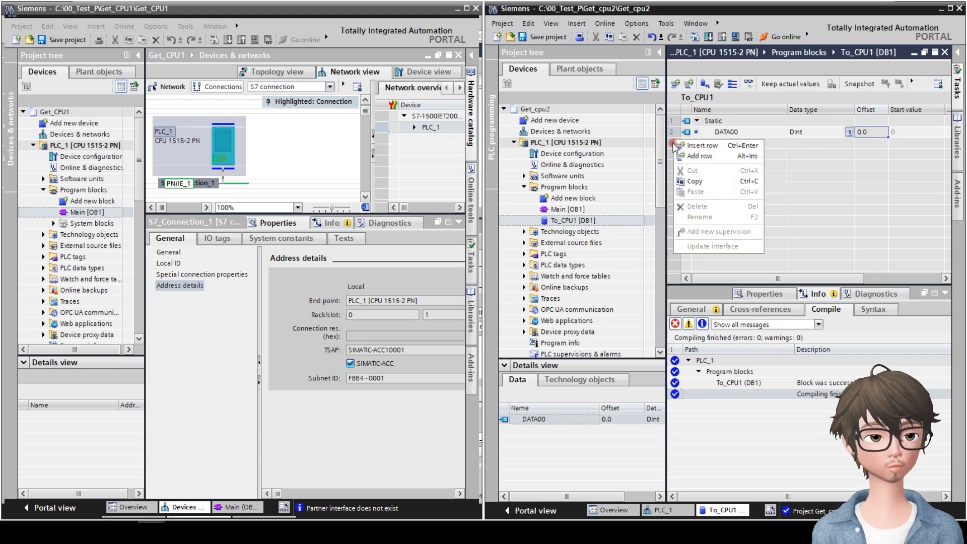
click(692, 156)
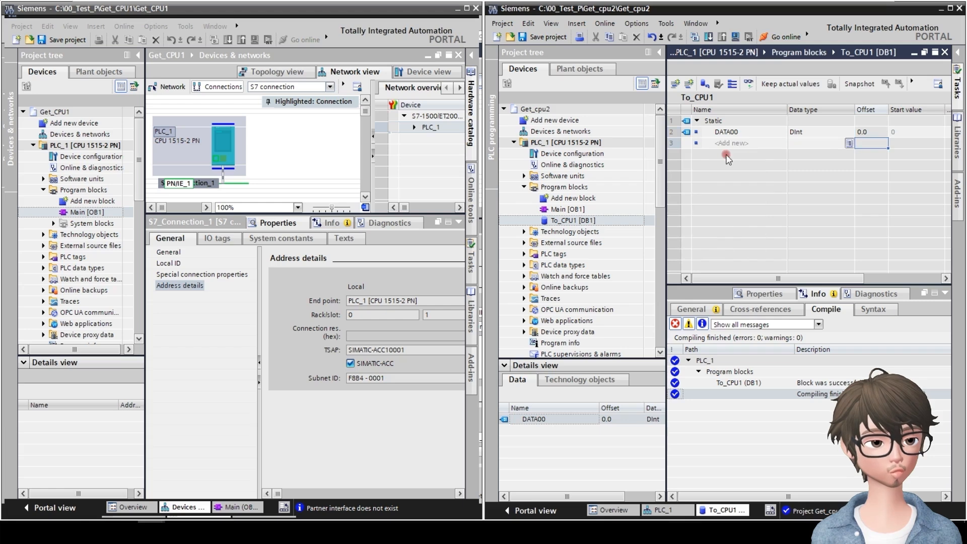
click(733, 143)
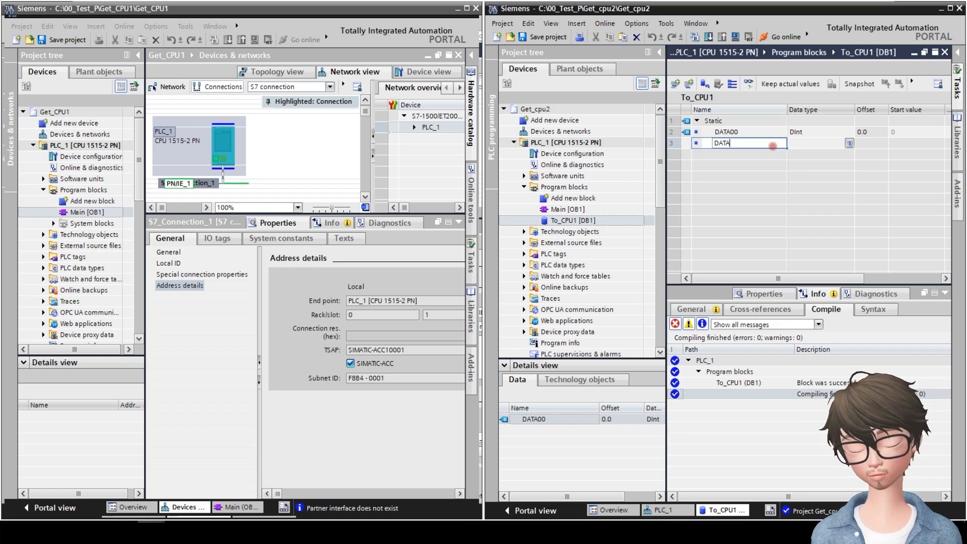
key(Return)
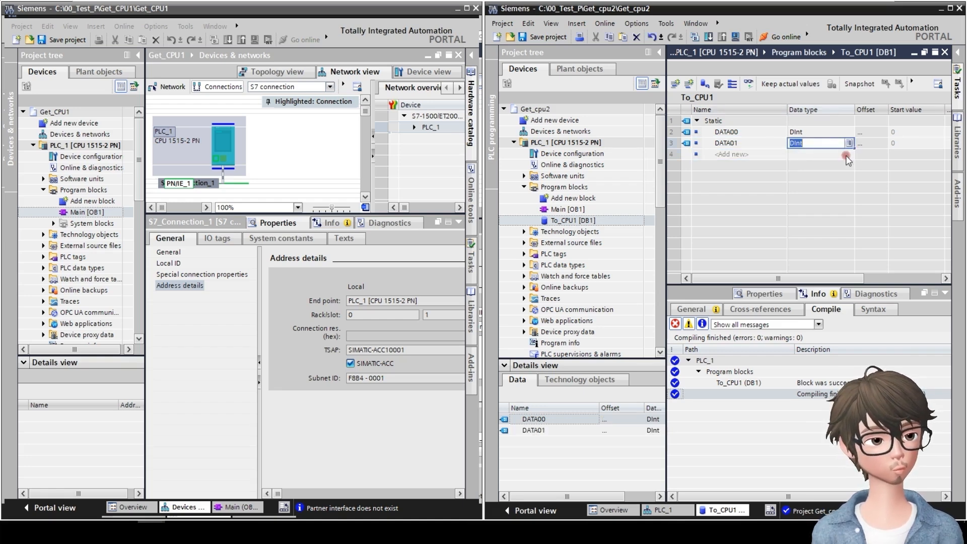
text(boo;)
key(Return)
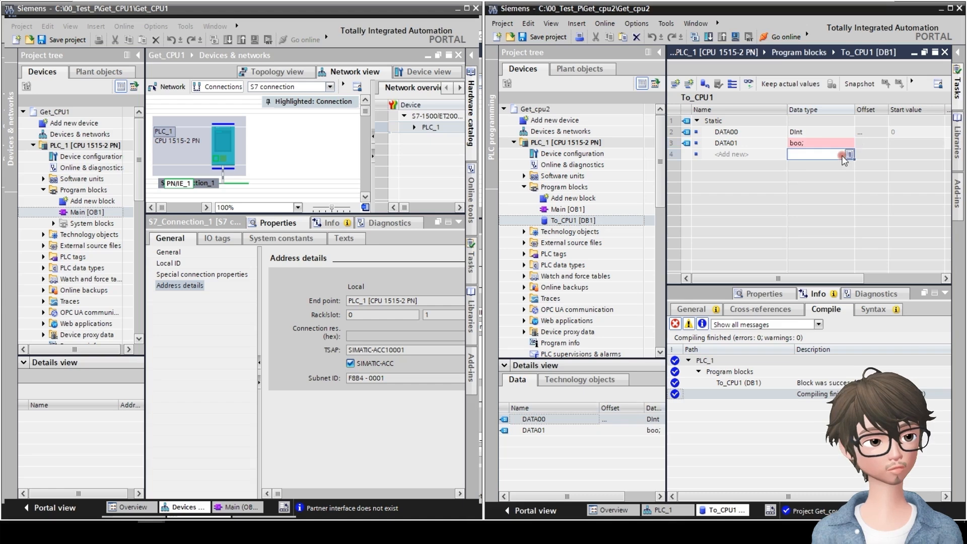
click(811, 145)
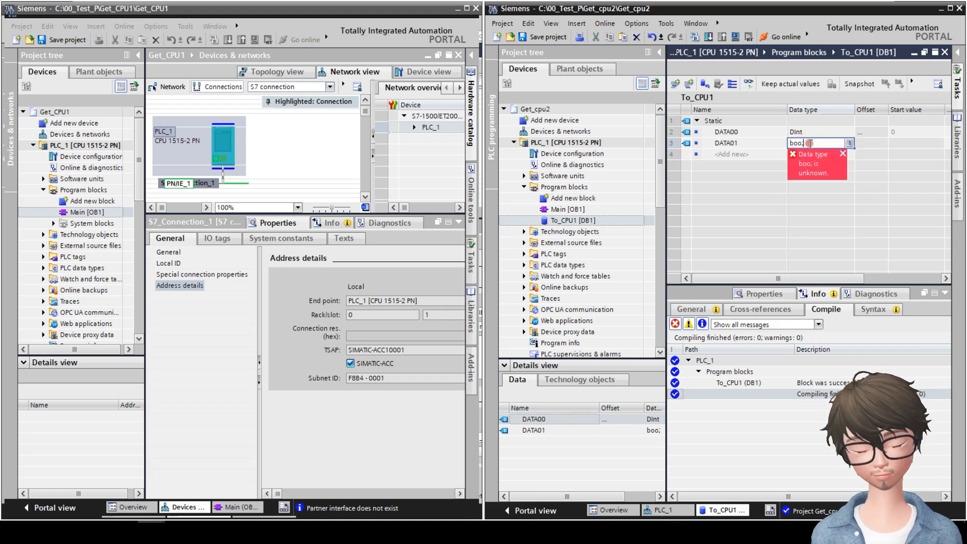
key(Return)
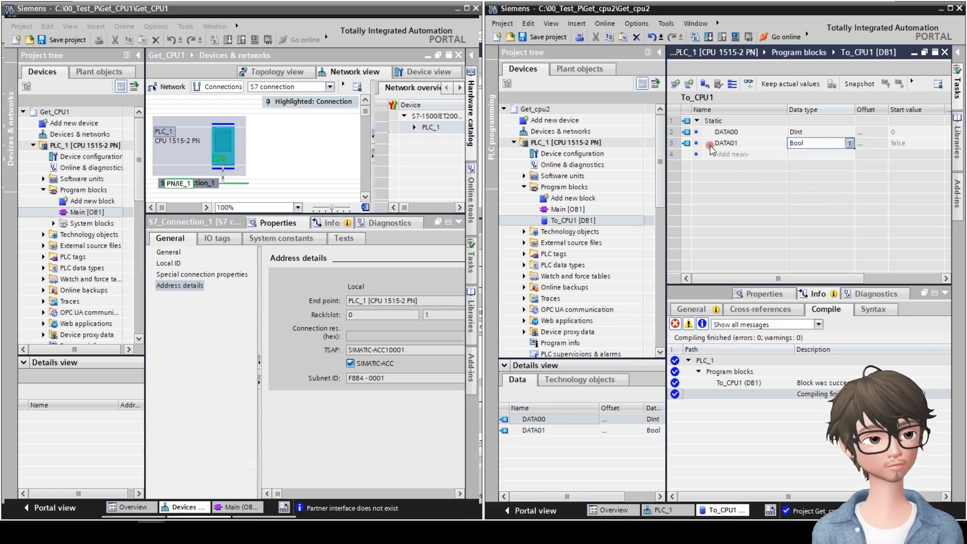
- Compile the To_CPU1 data block and examine the offsets of DATA00 and DATA01 in a slightly widened Offset column
click(670, 142)
click(696, 38)
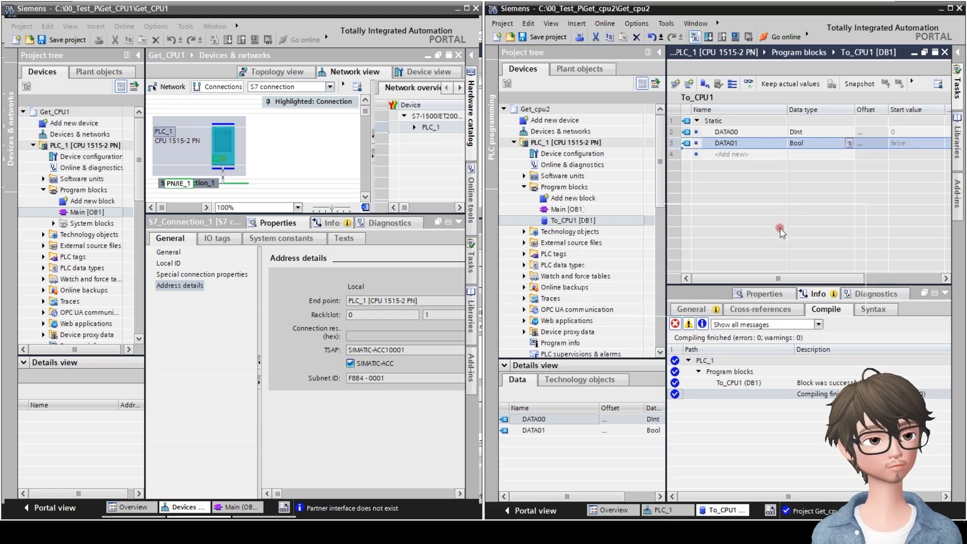
click(876, 131)
drag(889, 109, 898, 109)
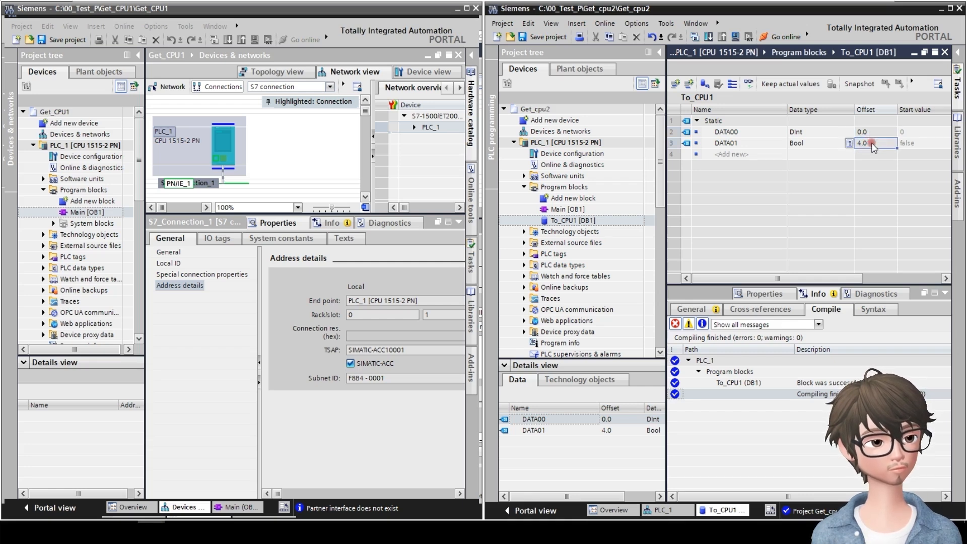
drag(675, 132, 676, 142)
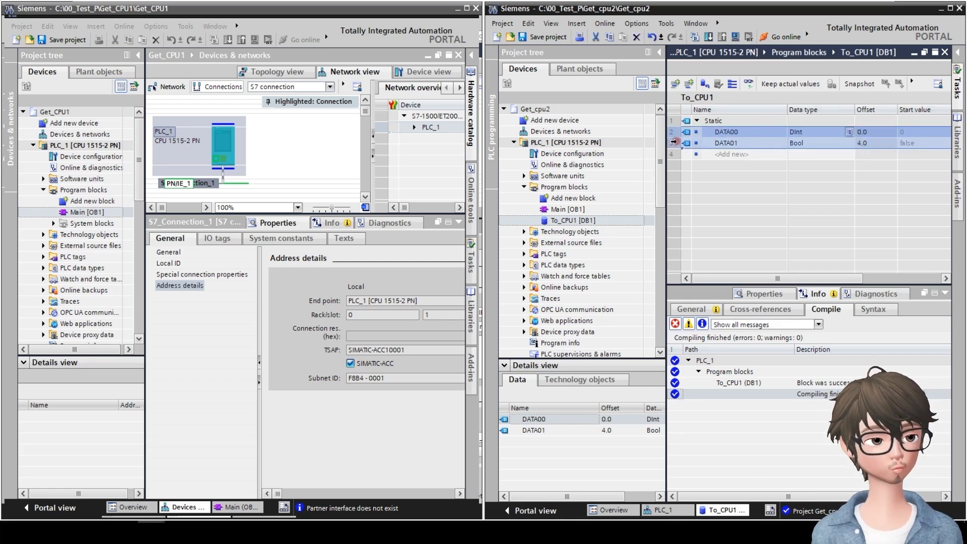
click(865, 143)
click(867, 133)
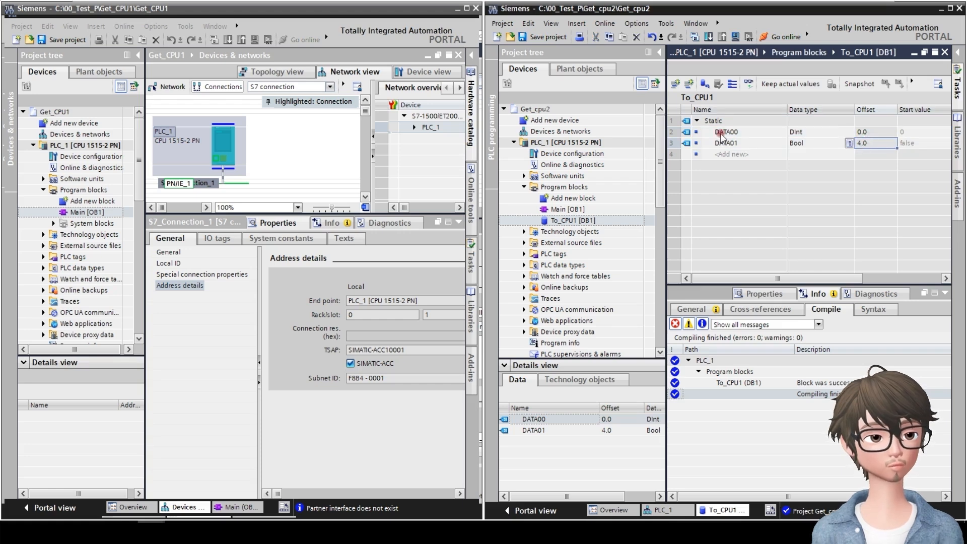
click(674, 132)
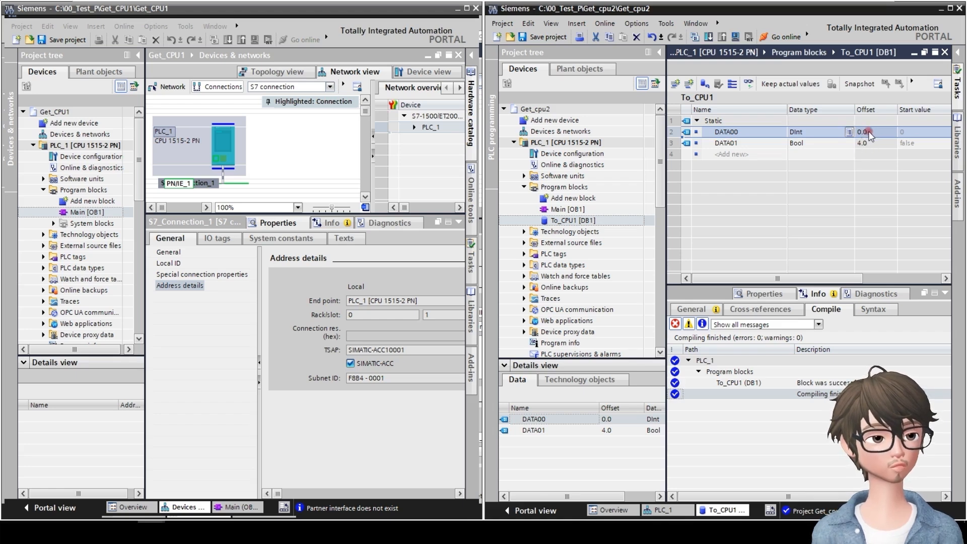
click(755, 140)
click(822, 143)
click(874, 143)
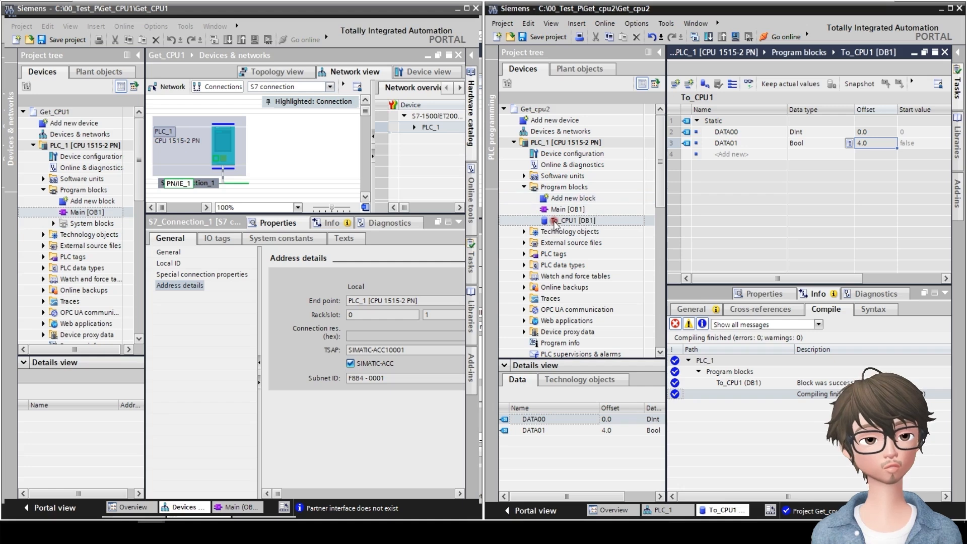
click(78, 189)
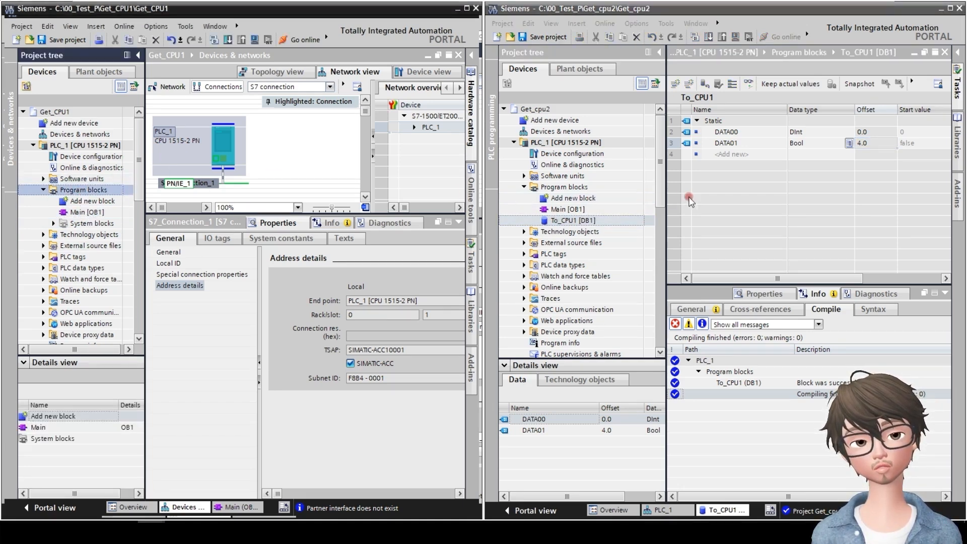
click(731, 221)
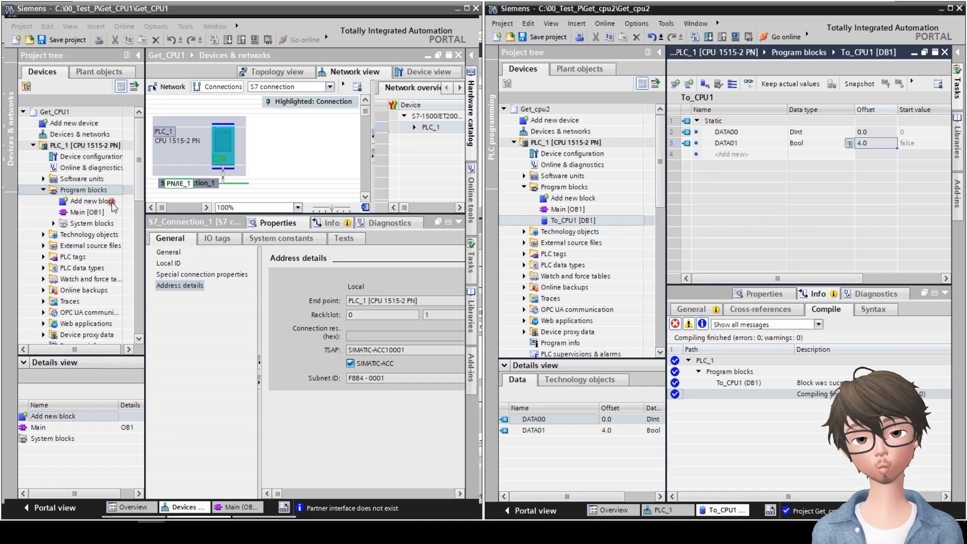
click(85, 212)
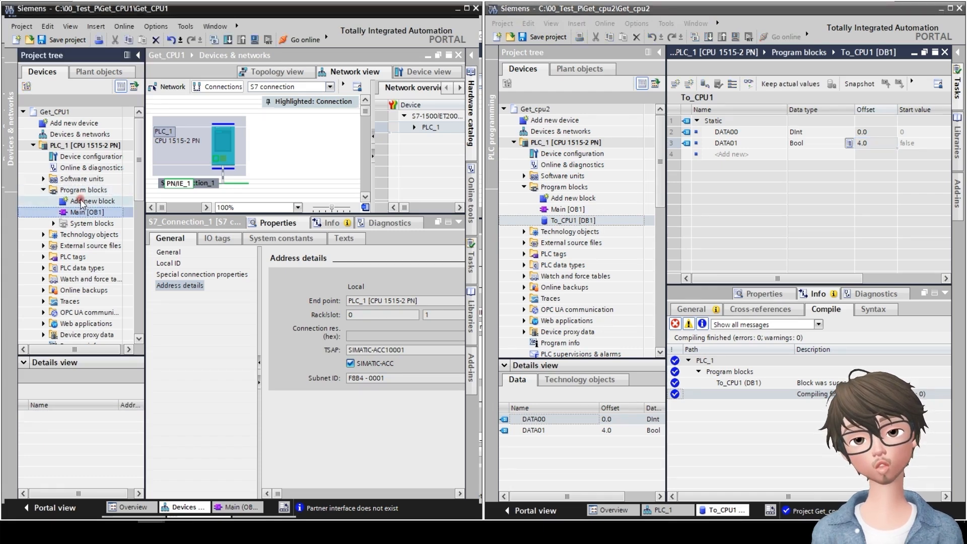
- Add a new global data block named From_cpu2 to PLC_1 in the Get_CPU1 project
double_click(81, 201)
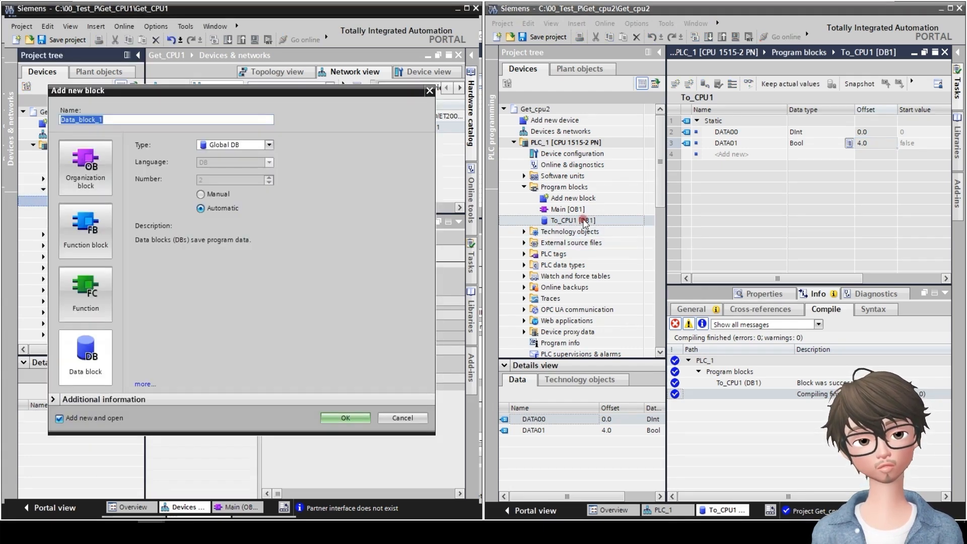
click(145, 126)
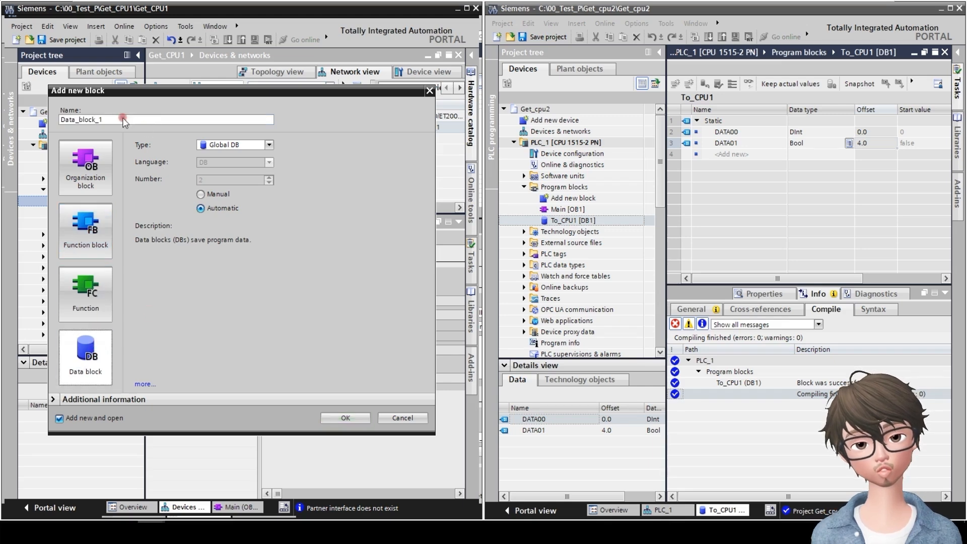
double_click(173, 116)
text(From_cpu2)
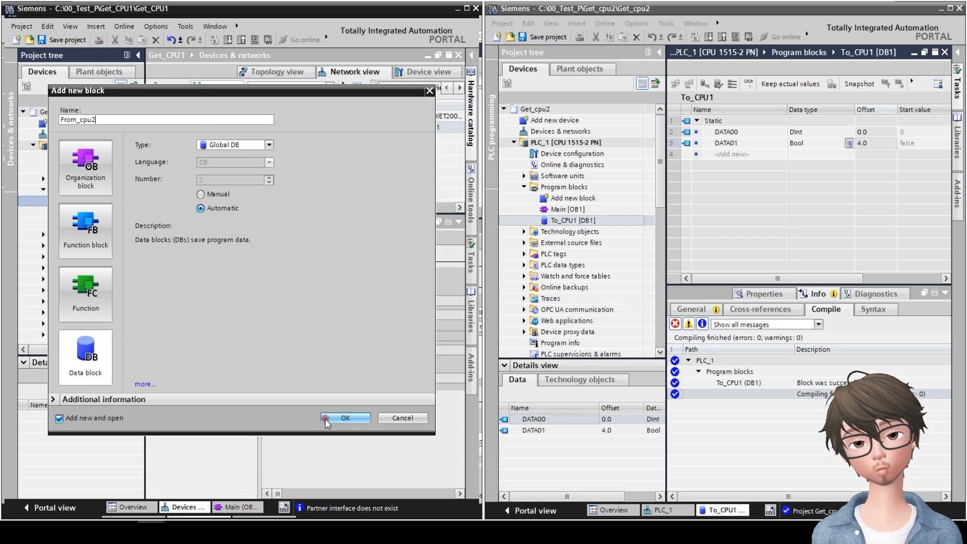
click(343, 417)
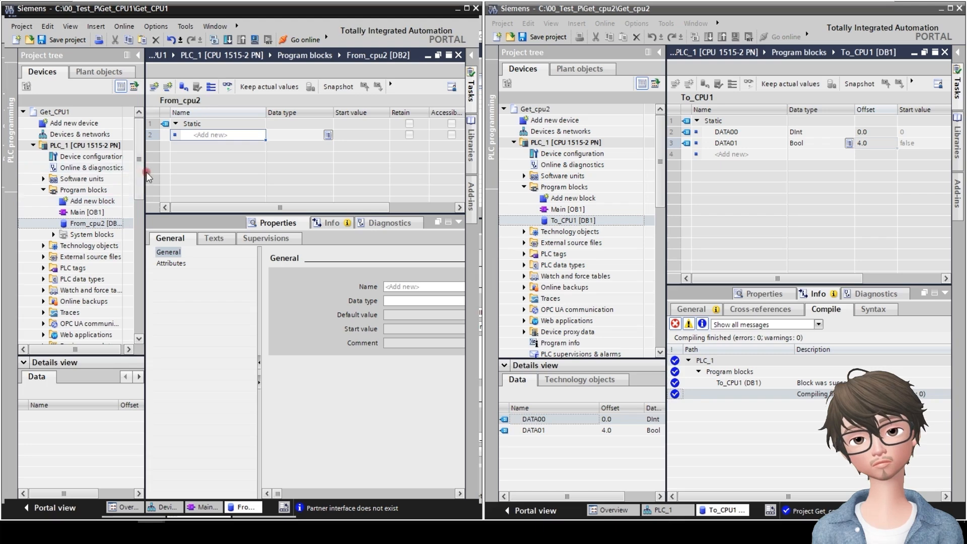
- Add a variable named DATA00 with data type DInt to the From_cpu2 data block
drag(145, 176, 178, 175)
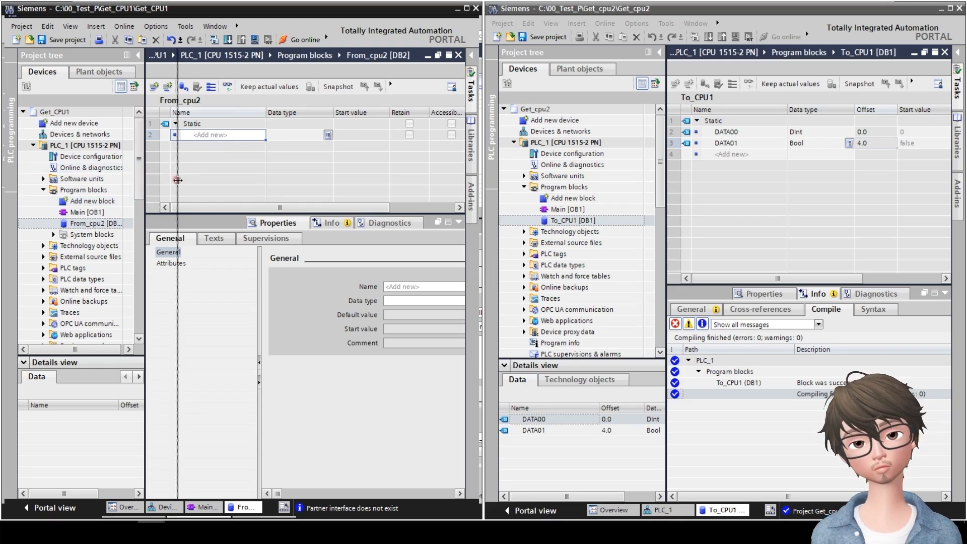
click(229, 135)
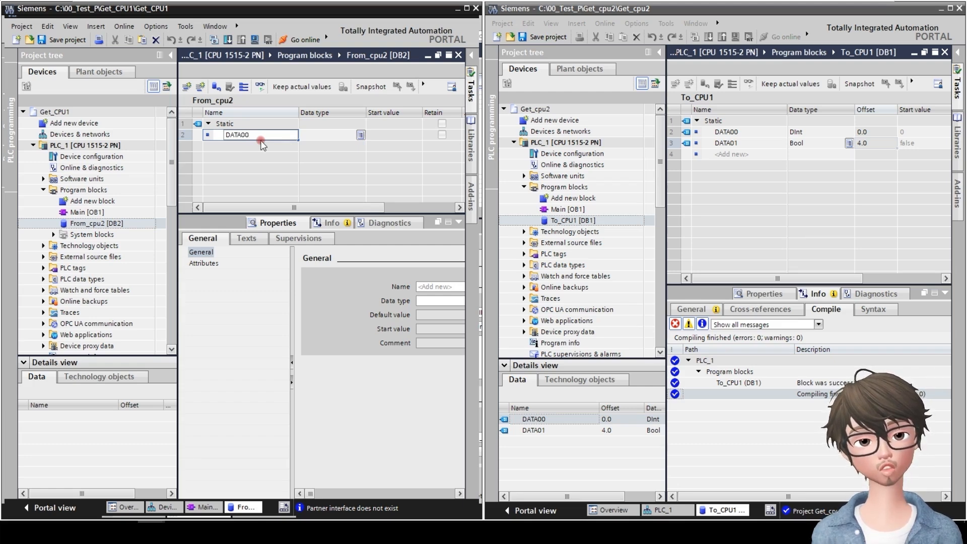
key(Return)
text(dInt)
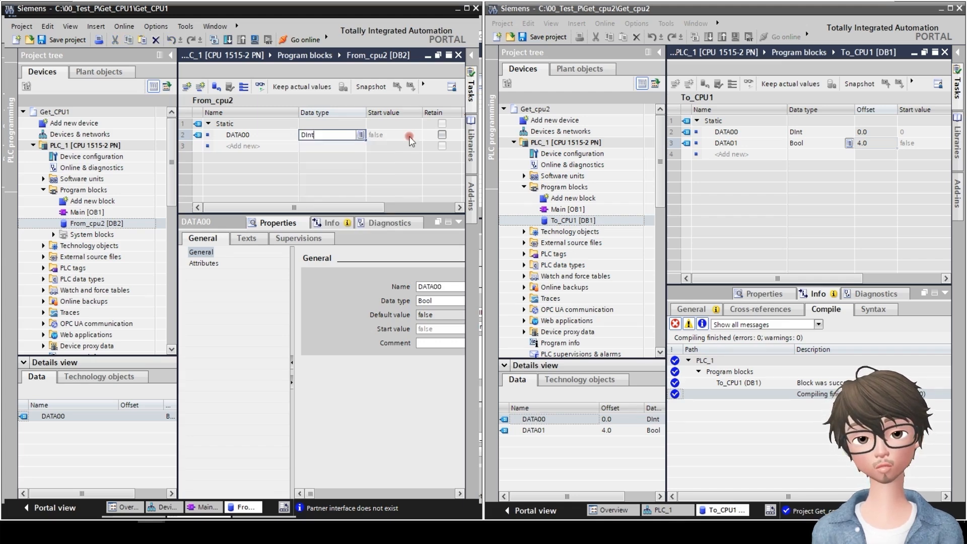
key(Return)
- Add a second variable named DATAb01 with data type Bool to the From_cpu2 data block
text(dat)
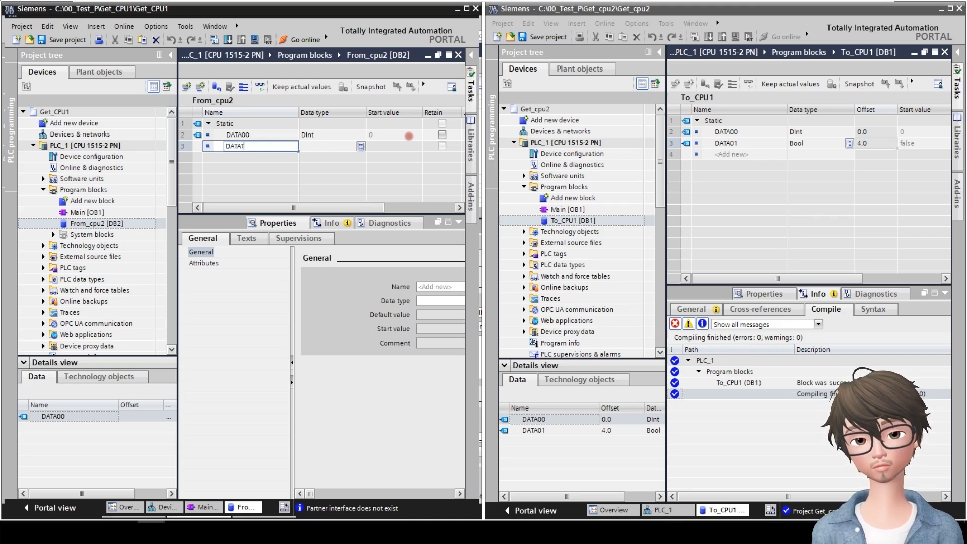
text(Ab)
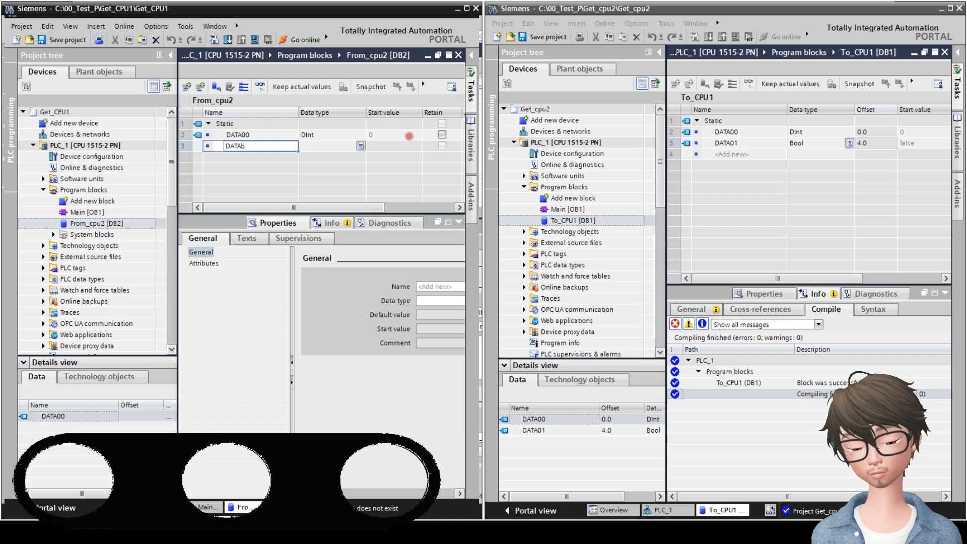
text(01)
key(Tab)
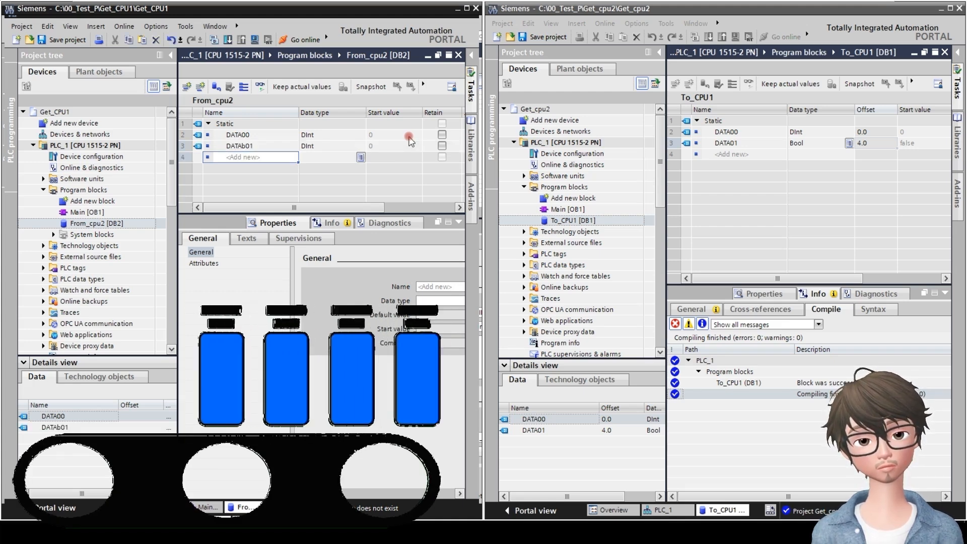
text(bo)
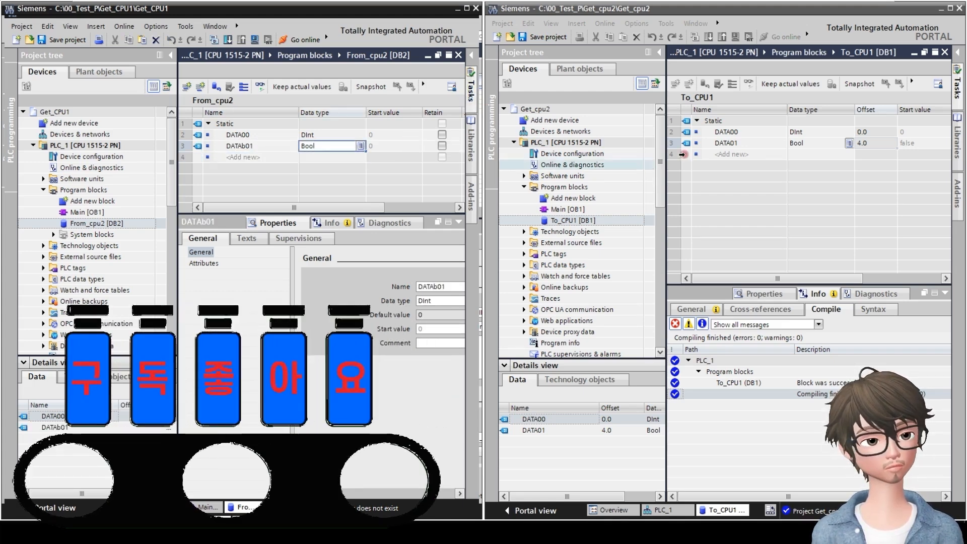
- Rename the Bool variable in the Get_cpu2 project's To_CPU1 data block to DATAb00
double_click(732, 143)
click(731, 143)
text(b)
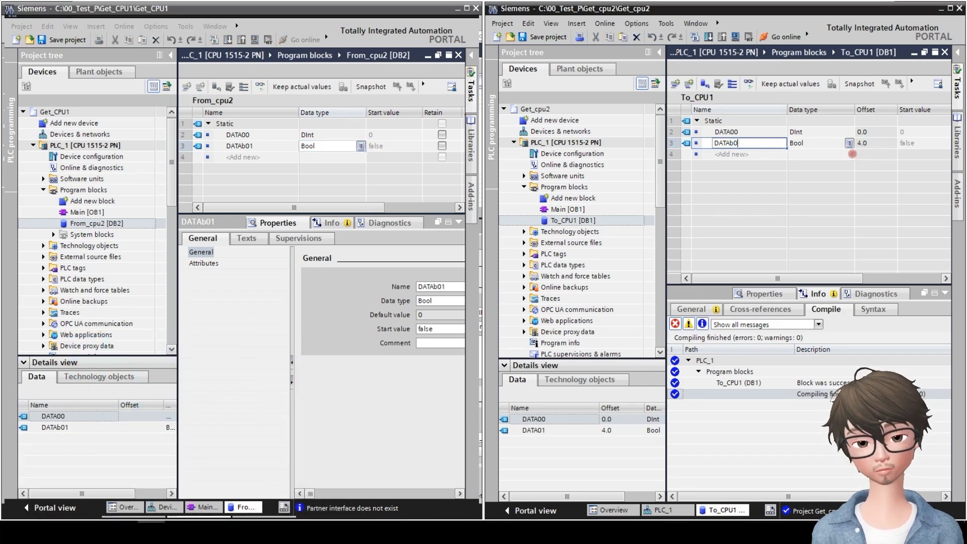
text(0)
key(Return)
- Rename the Bool variable in the Get_CPU1 project's From_cpu2 data block to DATAb00
double_click(275, 146)
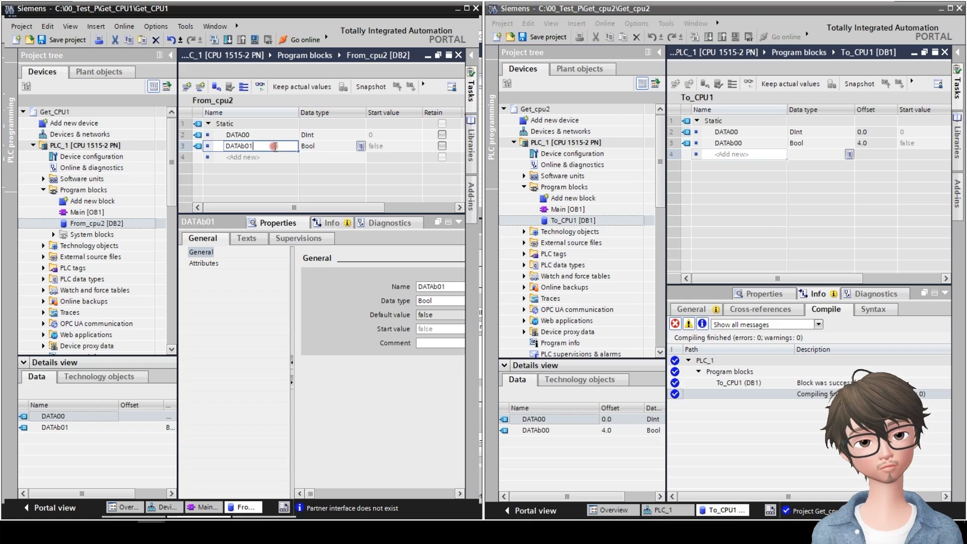
key(BackSpace)
text(0)
key(Return)
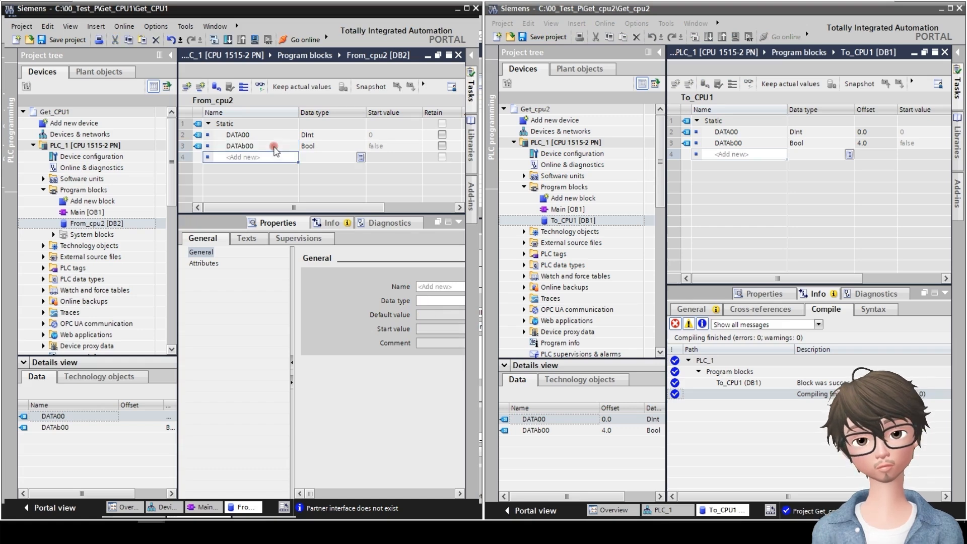
- Disable optimized block access in the attributes of the From_cpu2 data block and accept the block access change
click(115, 224)
right_click(114, 228)
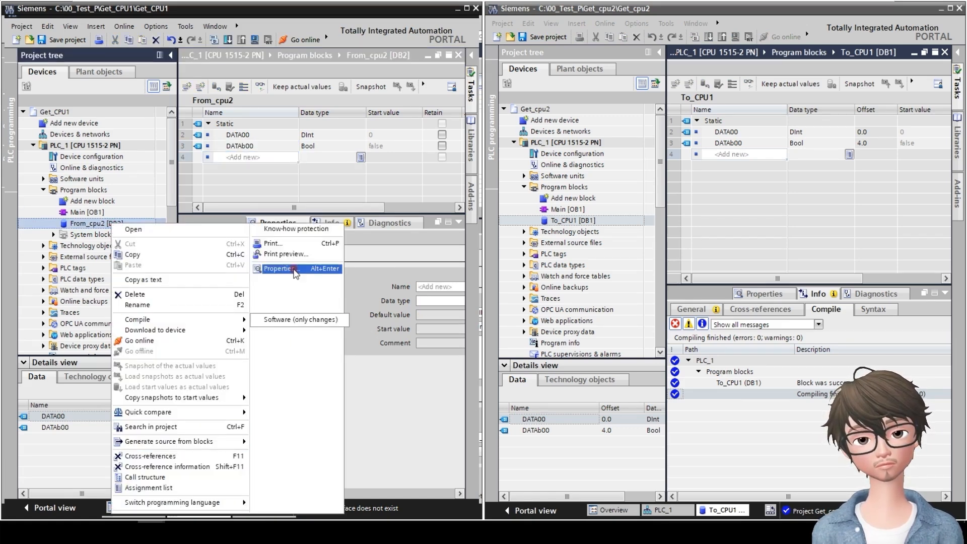
click(296, 272)
click(165, 236)
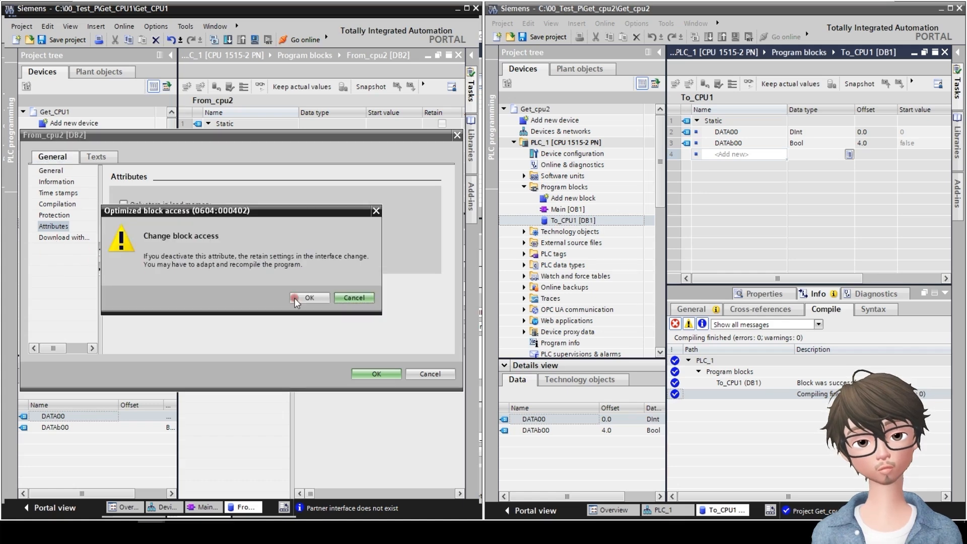
click(316, 297)
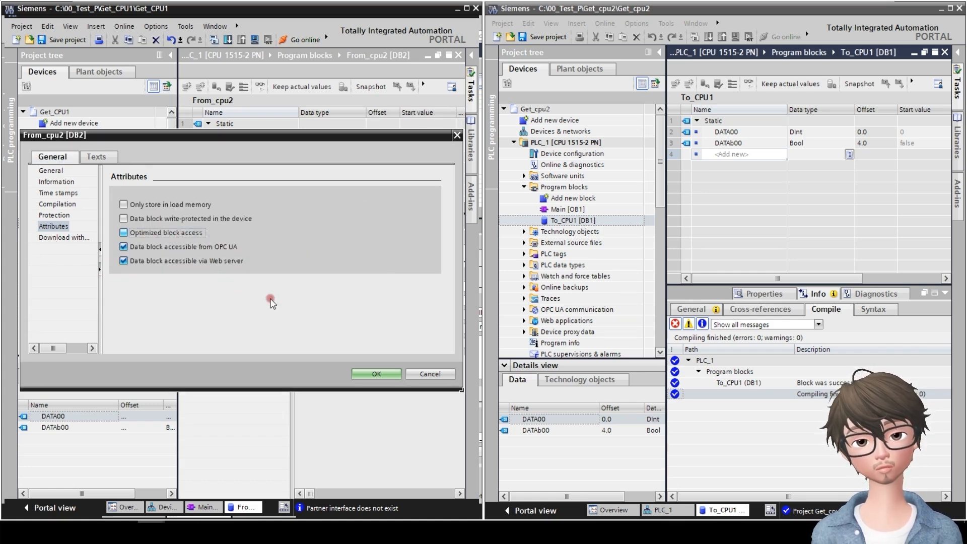
click(367, 374)
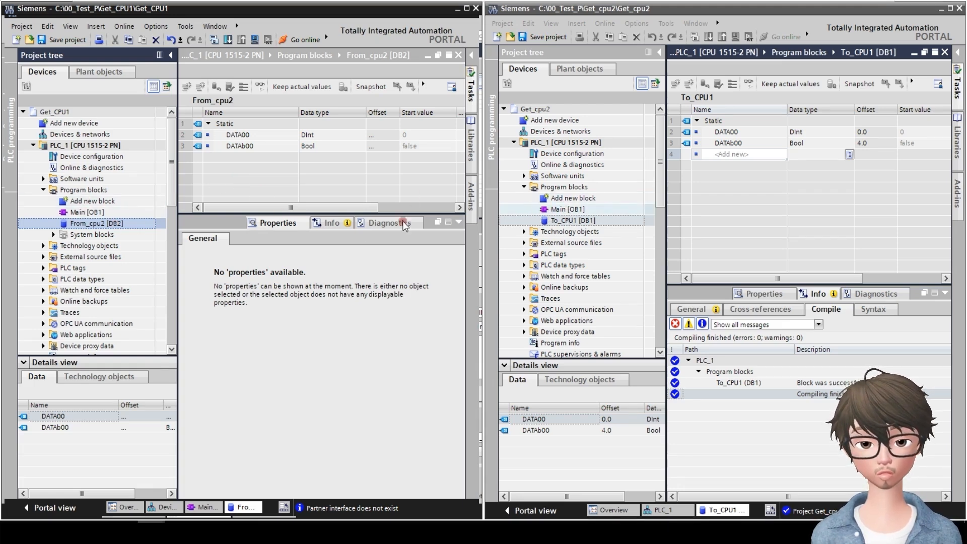
- Open Main [OB1] in the Get_CPU1 project and enlarge the editor to examine the GET instruction's inputs in Network 1
double_click(91, 212)
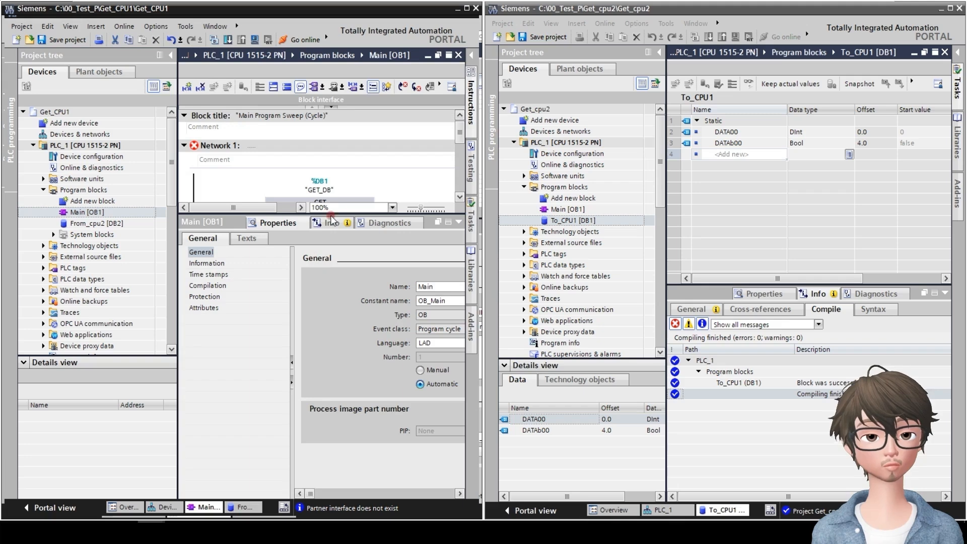
scroll(363, 173, down, 3)
scroll(336, 174, up, 3)
click(458, 222)
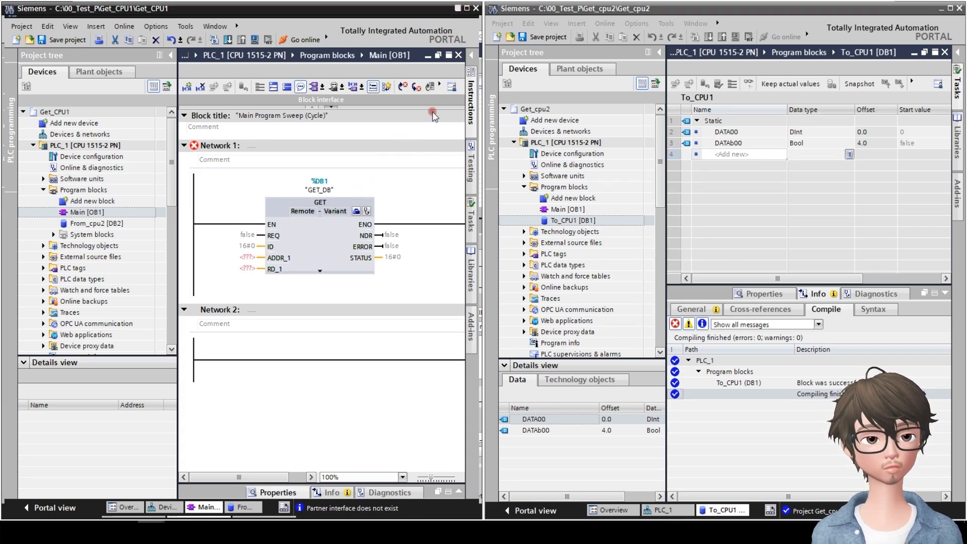
click(468, 10)
click(224, 254)
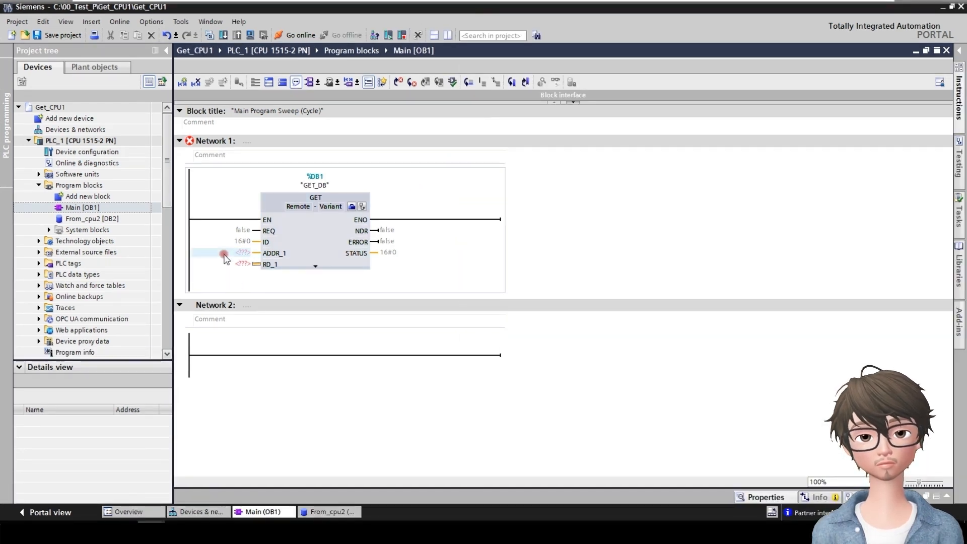
click(226, 263)
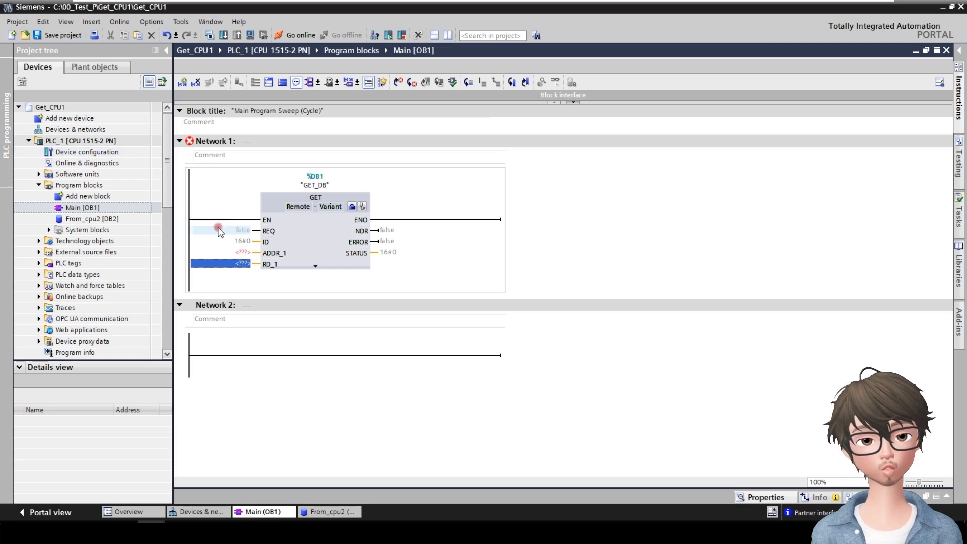
click(237, 230)
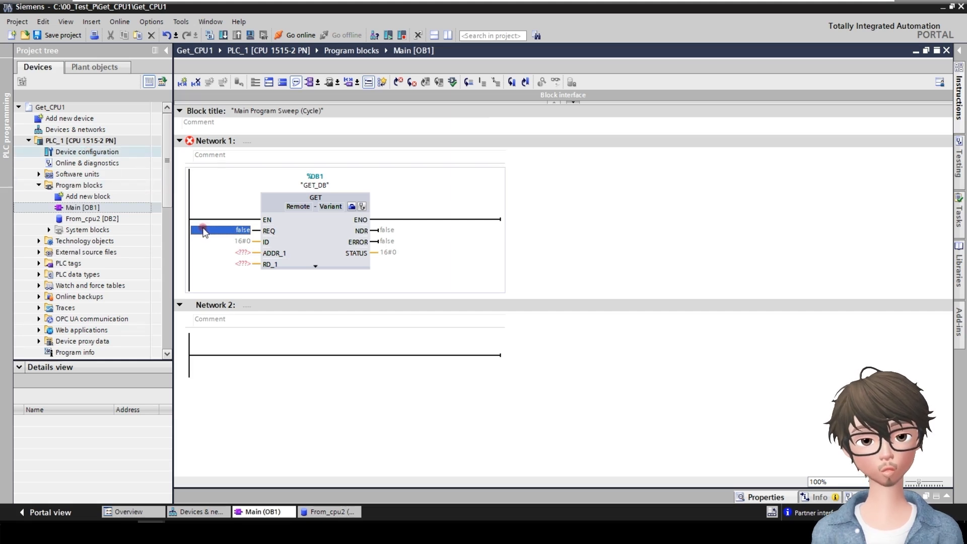
- Enable the use of the clock memory byte in the system and clock memory properties of PLC_1
double_click(87, 152)
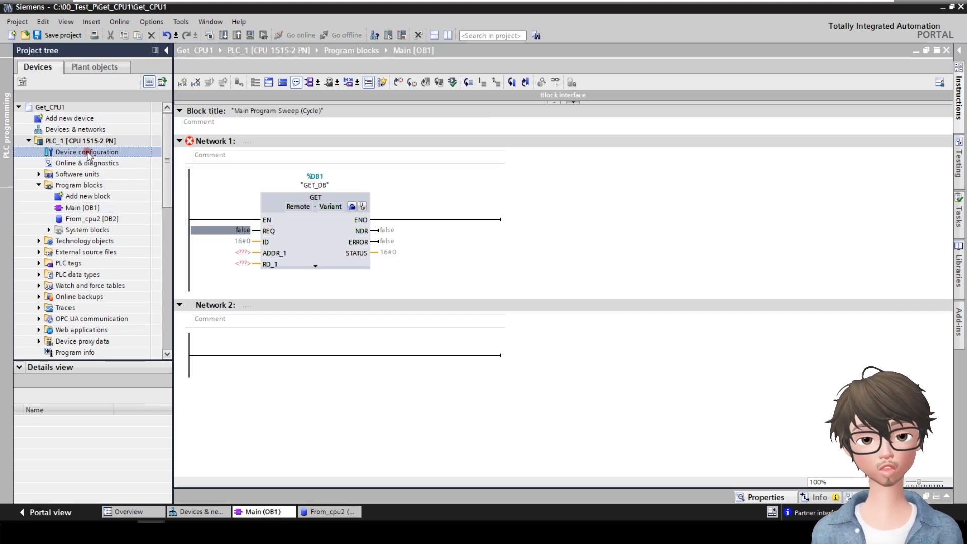
double_click(395, 199)
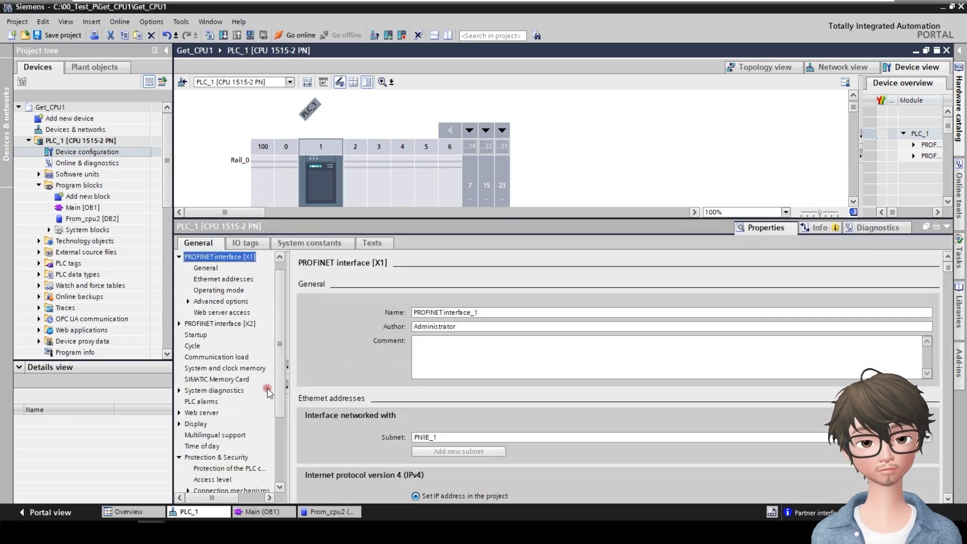
click(201, 402)
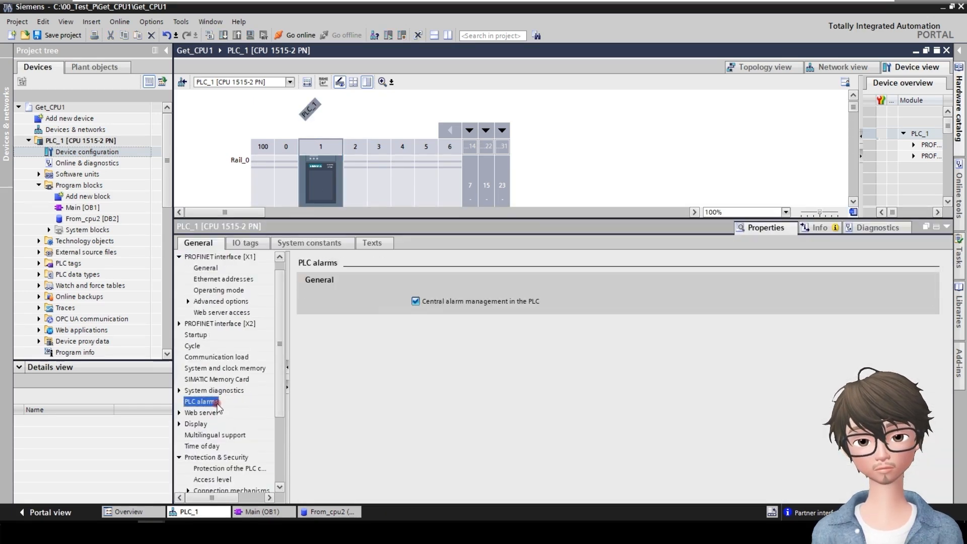
click(195, 347)
click(200, 359)
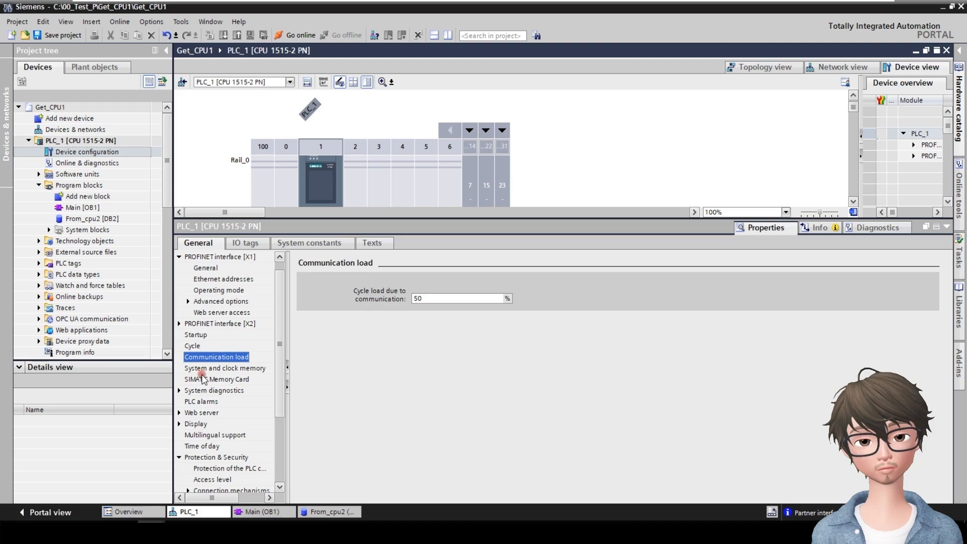
click(225, 369)
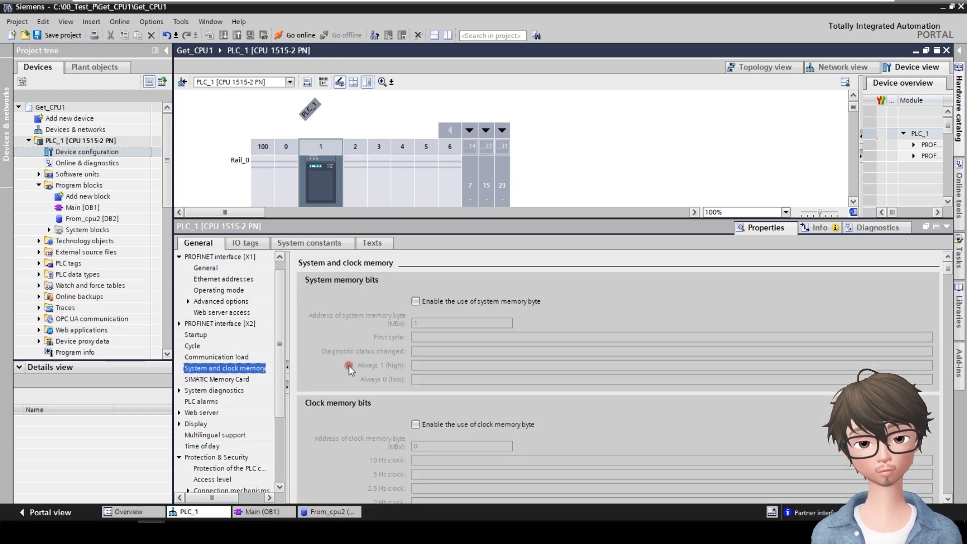
scroll(340, 376, down, 3)
click(415, 365)
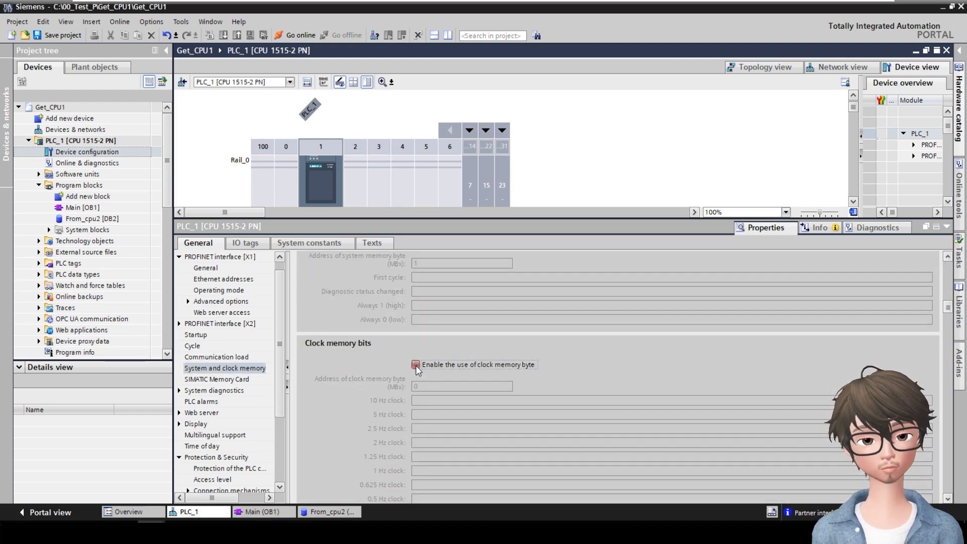
scroll(568, 361, down, 1)
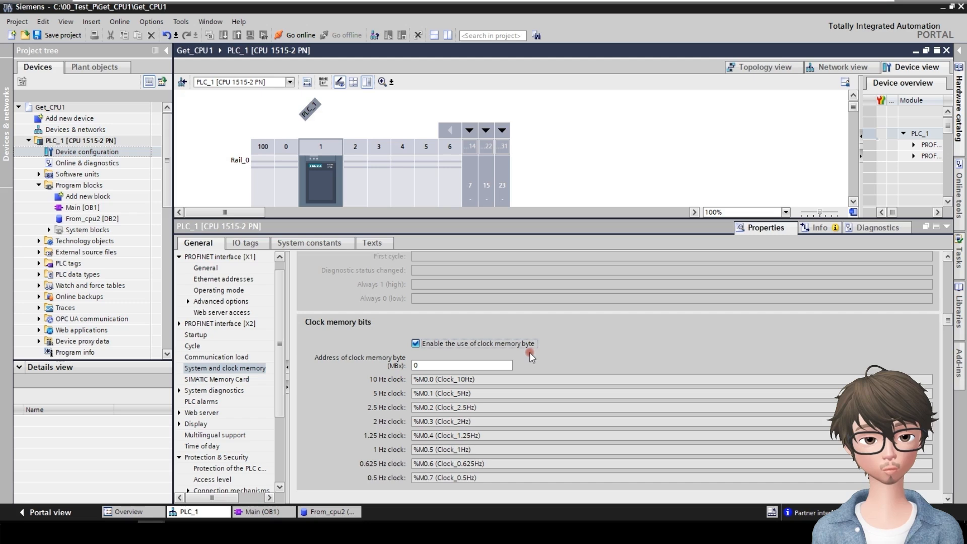
- Assign clock memory bit %M0.2 (Clock_2.5Hz) to the REQ input of the GET instruction in Main [OB1]
scroll(530, 352, down, 1)
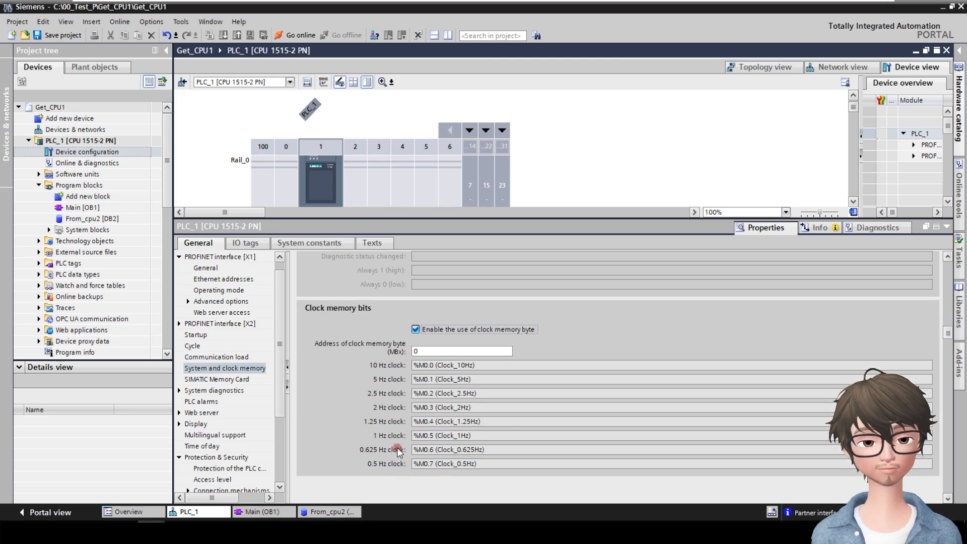
click(435, 366)
click(450, 393)
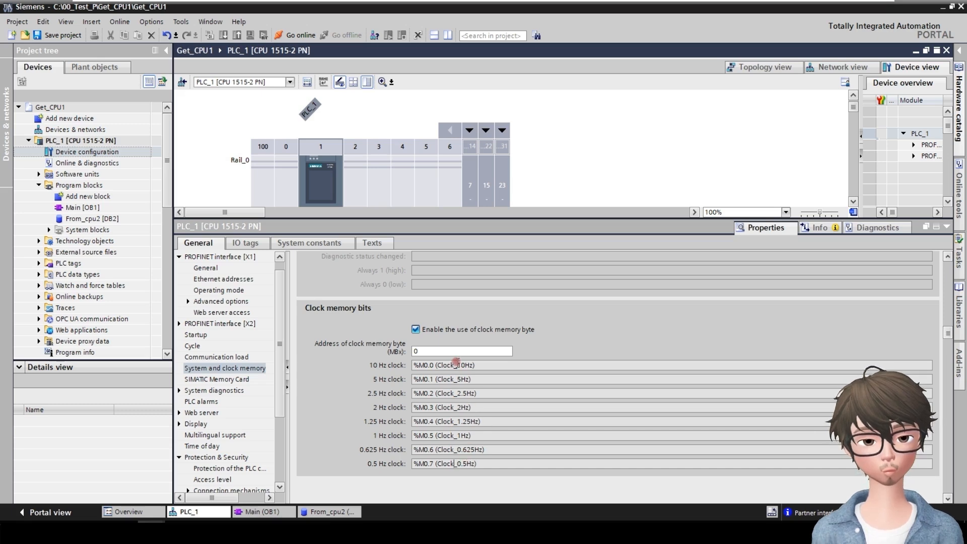
click(947, 226)
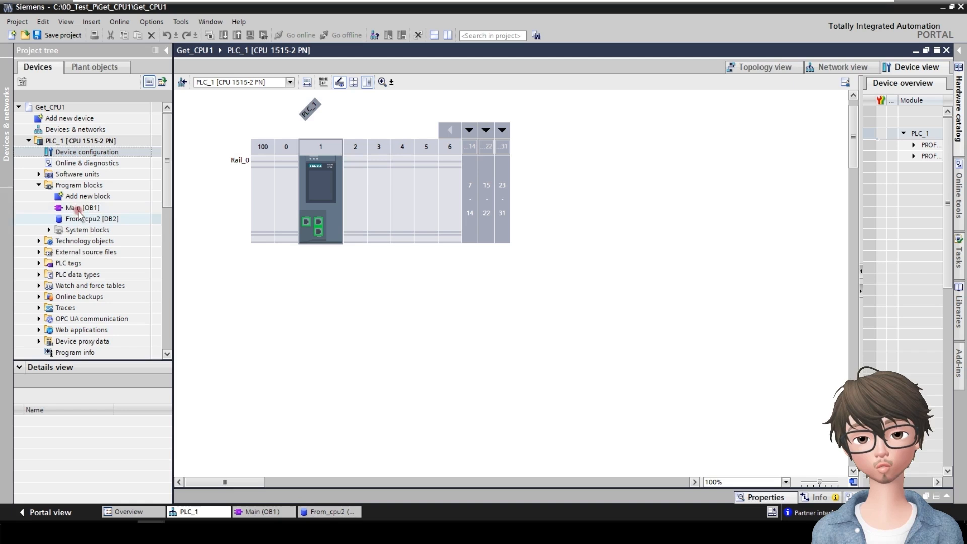
double_click(80, 208)
click(256, 232)
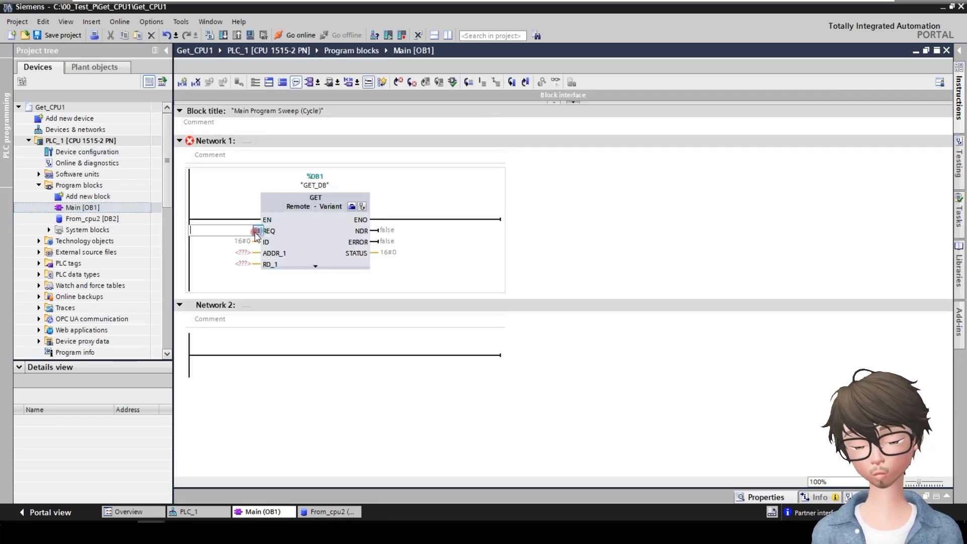
text(m0.2)
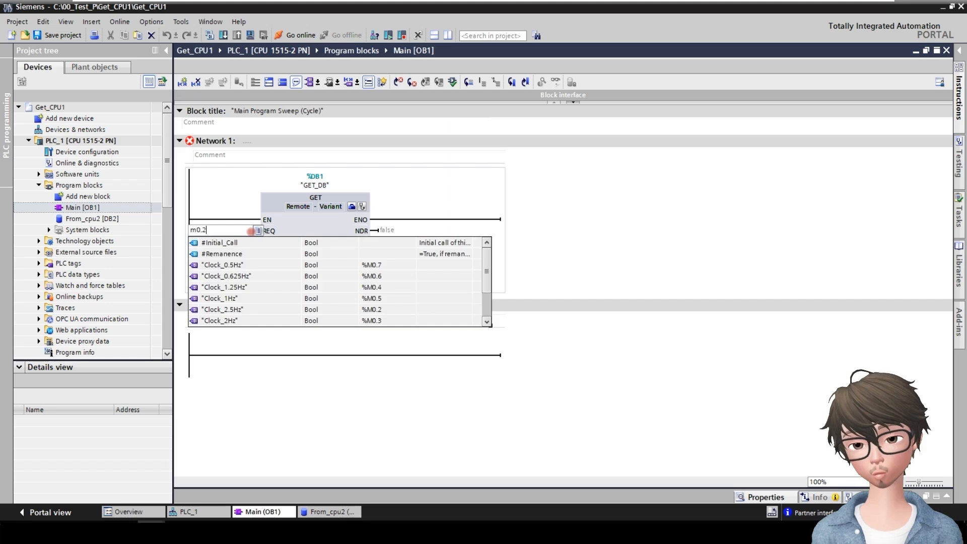
key(Return)
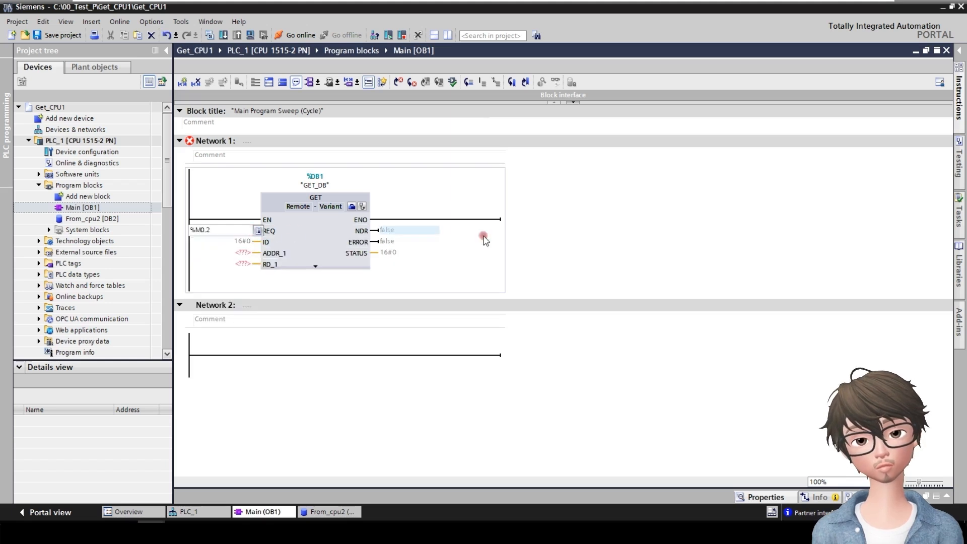
- Set the ID input of the GET instruction in Network 1 to 16#100
click(238, 253)
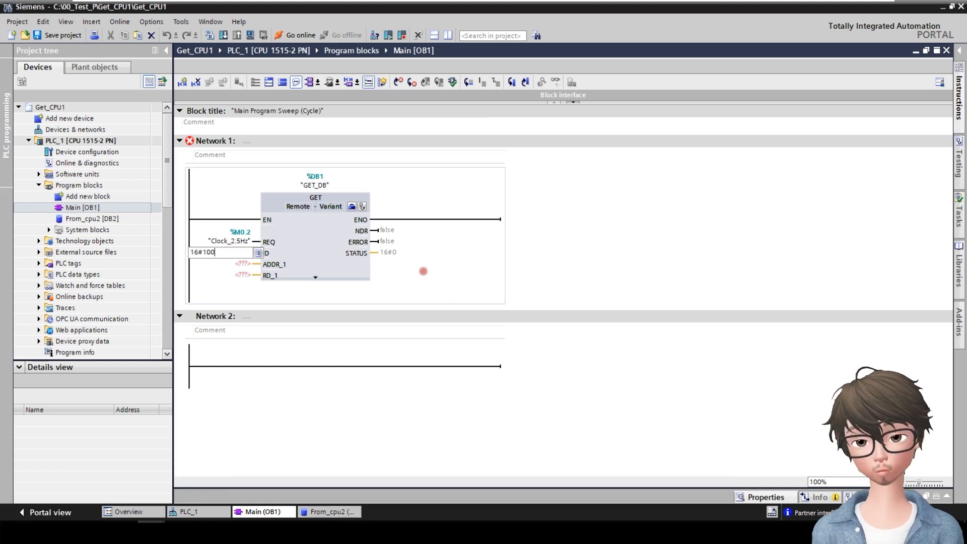
key(Return)
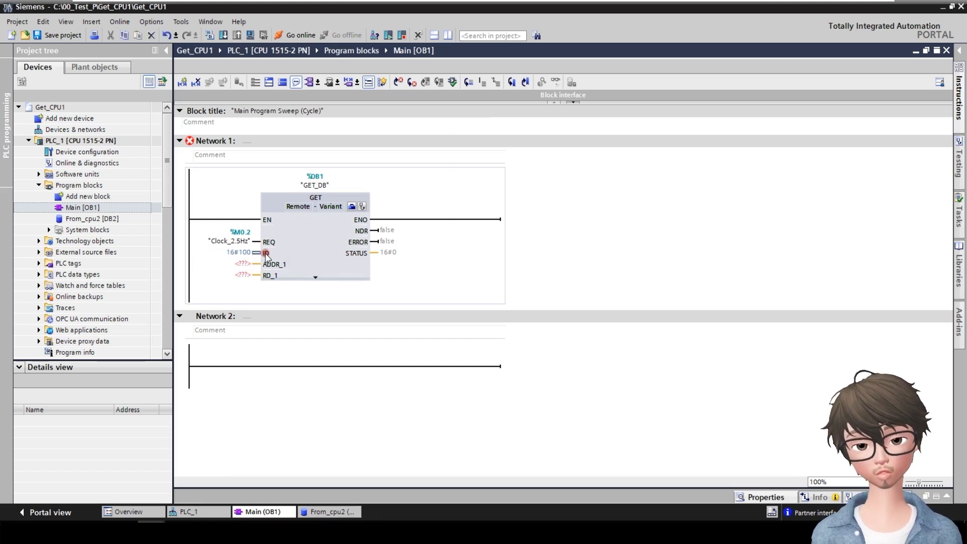
click(242, 253)
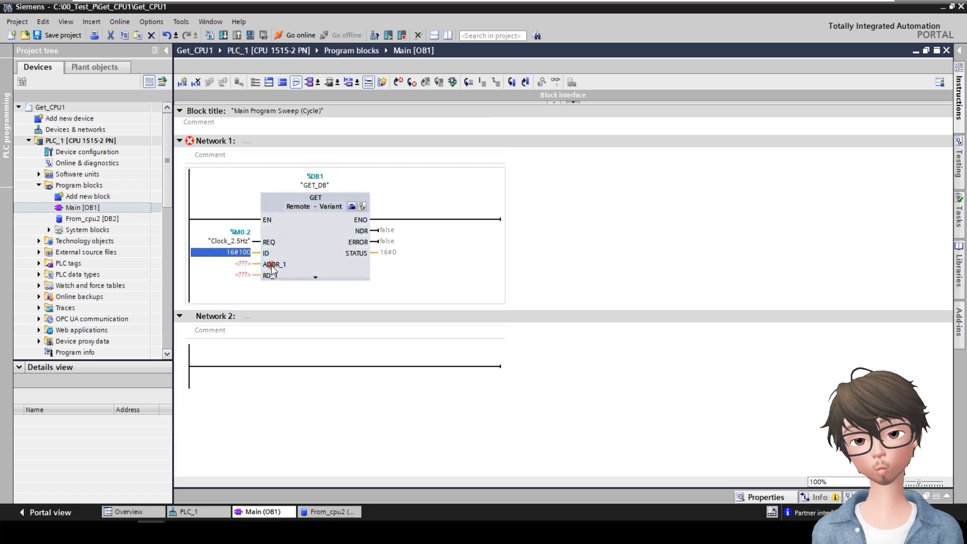
- Show the Get_CPU1 and Get_cpu2 projects side by side and examine DATA00 and DATAb00 in the To_CPU1 data block
click(236, 266)
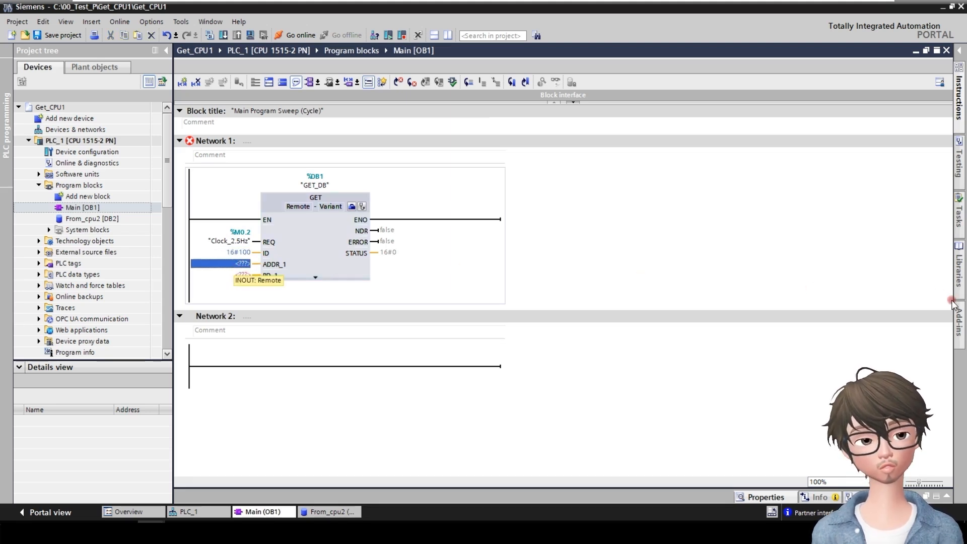
click(236, 274)
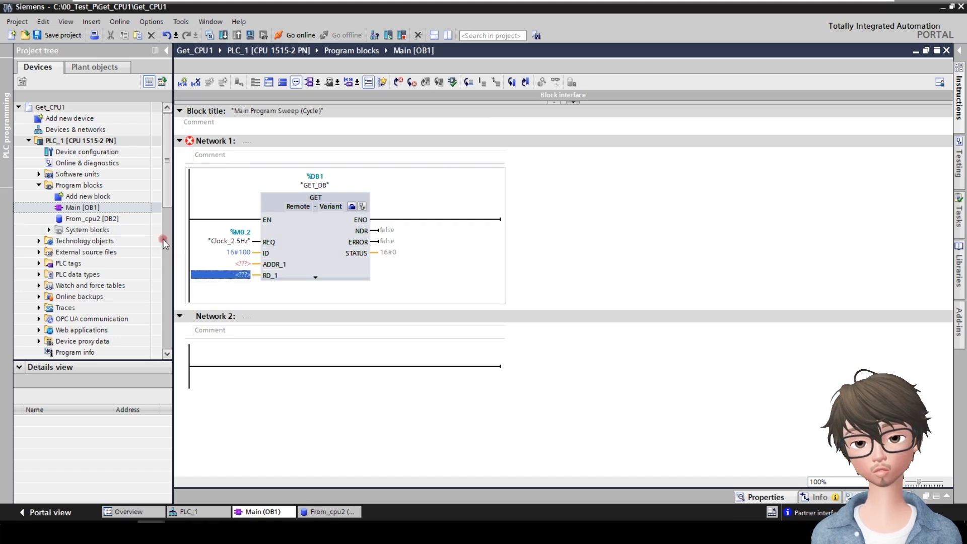
click(239, 265)
click(953, 7)
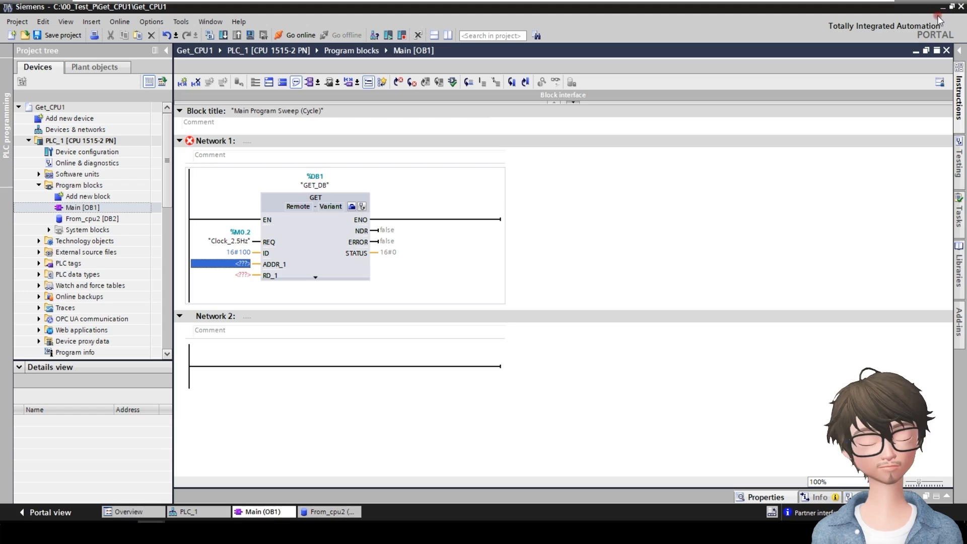
click(795, 181)
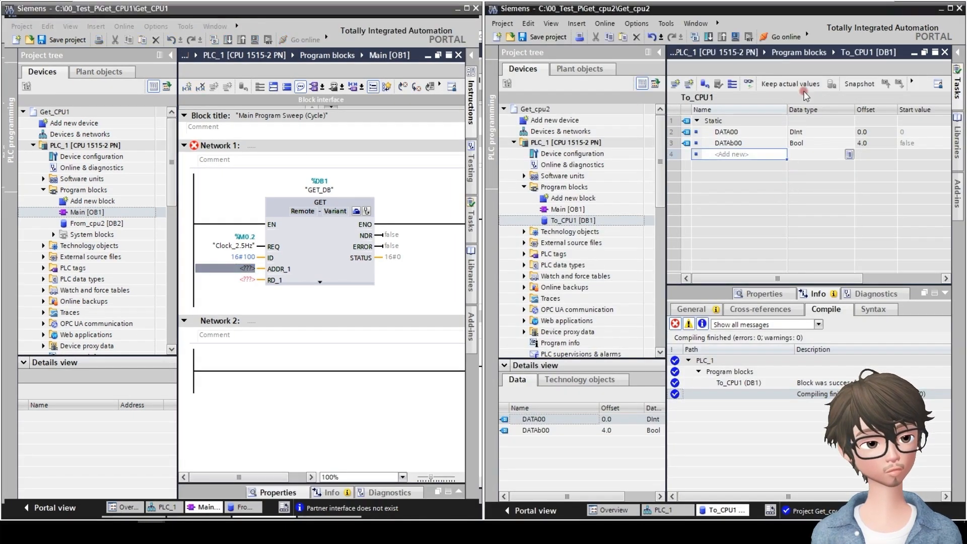
click(582, 221)
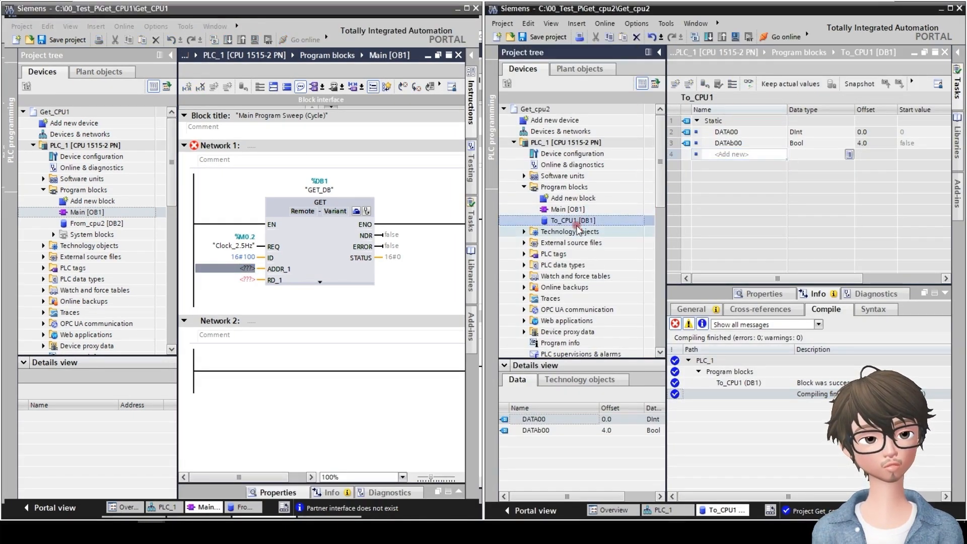
click(729, 129)
click(730, 143)
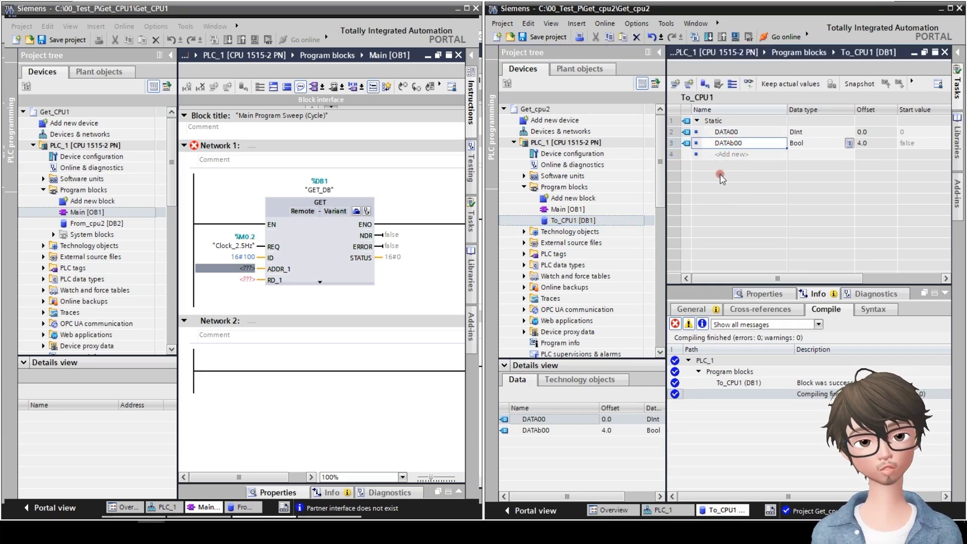
- Set the ADDR_1 parameter of the GET instruction to P#DB1.DBX0.0 BYTE 4 and check it against the To_CPU1 offsets
click(275, 270)
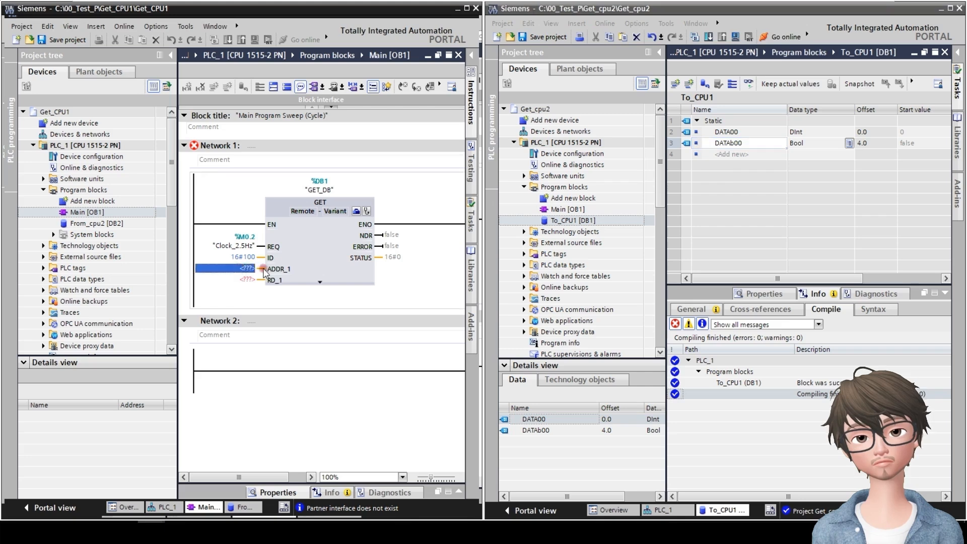
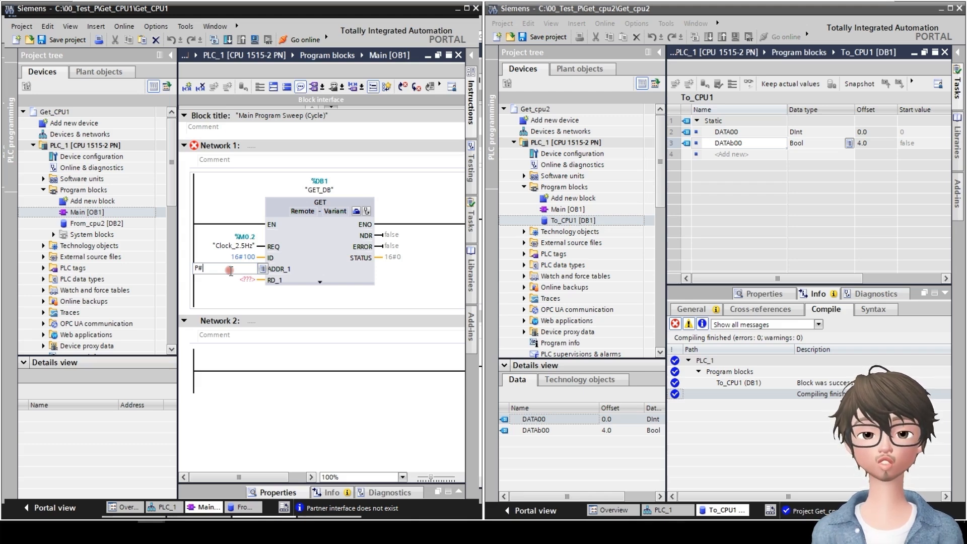
text(P)
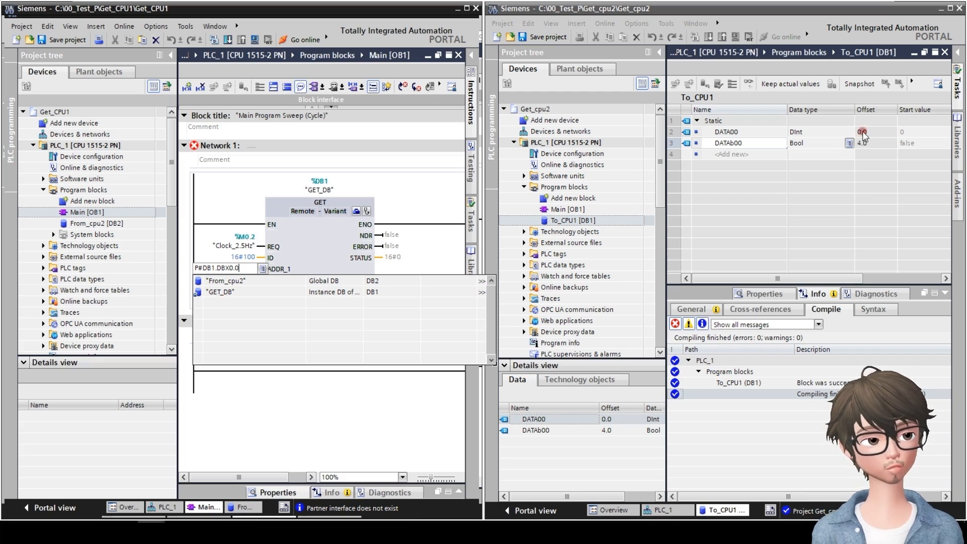
click(245, 271)
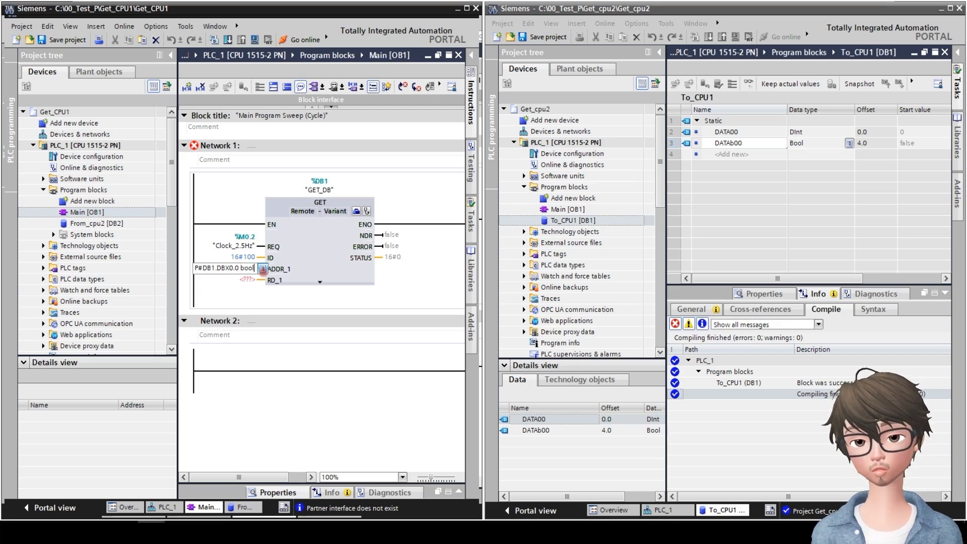
text(rd)
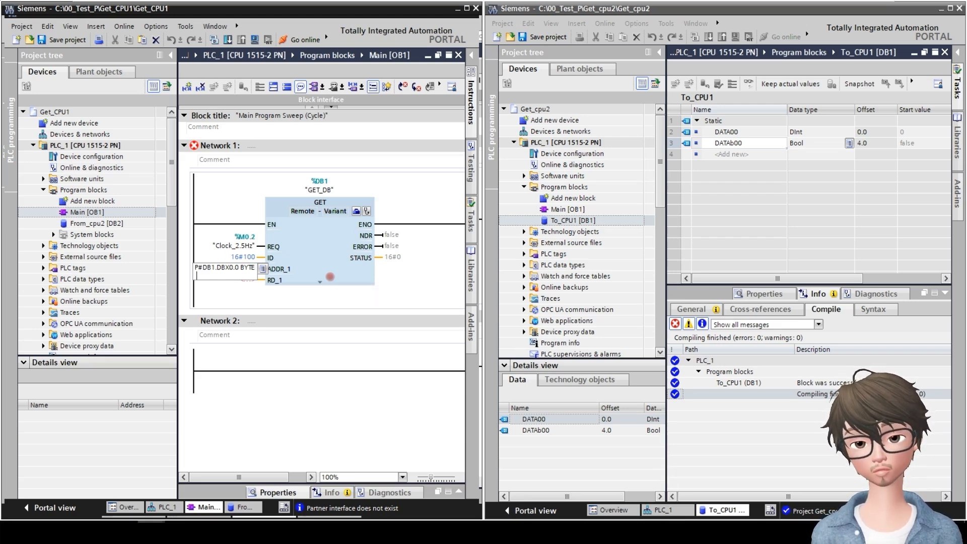
key(Return)
click(225, 277)
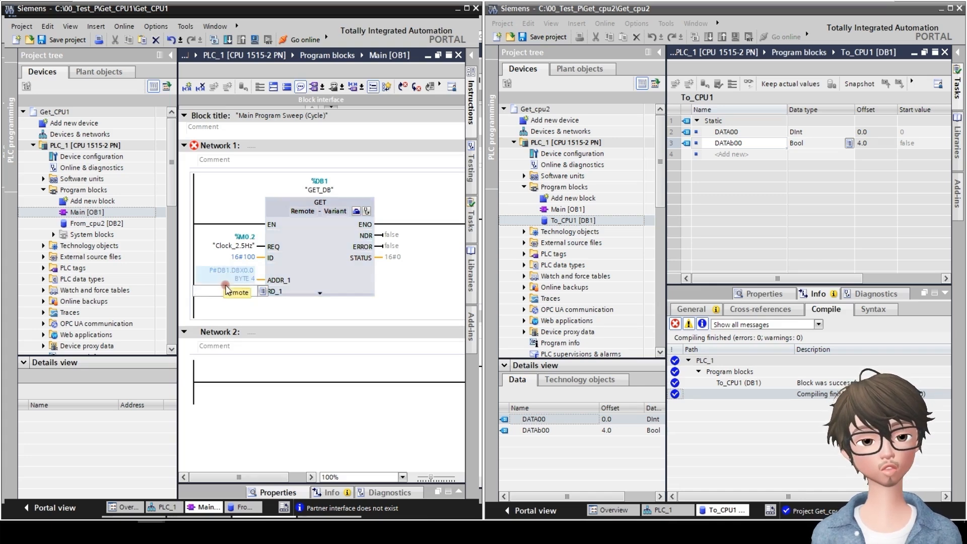
click(224, 280)
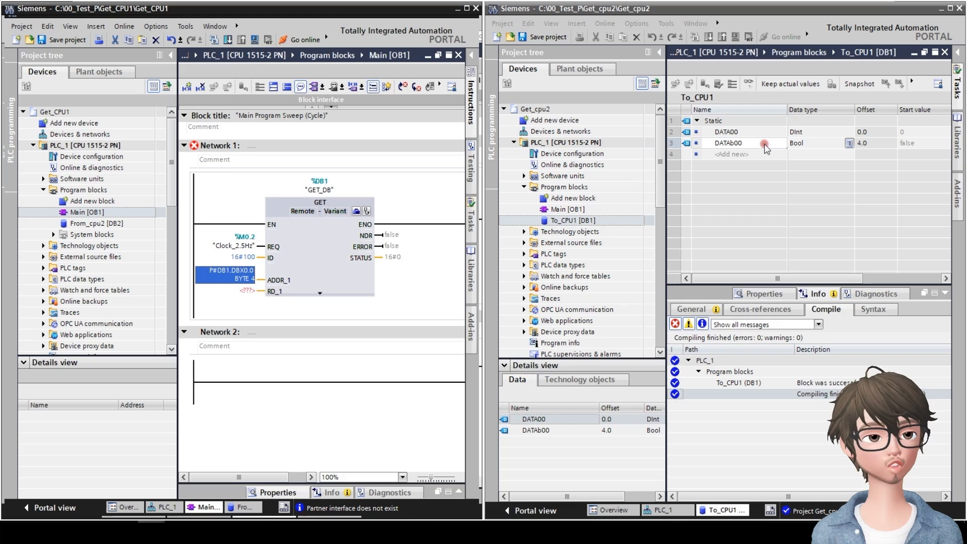
click(211, 279)
drag(241, 273, 258, 282)
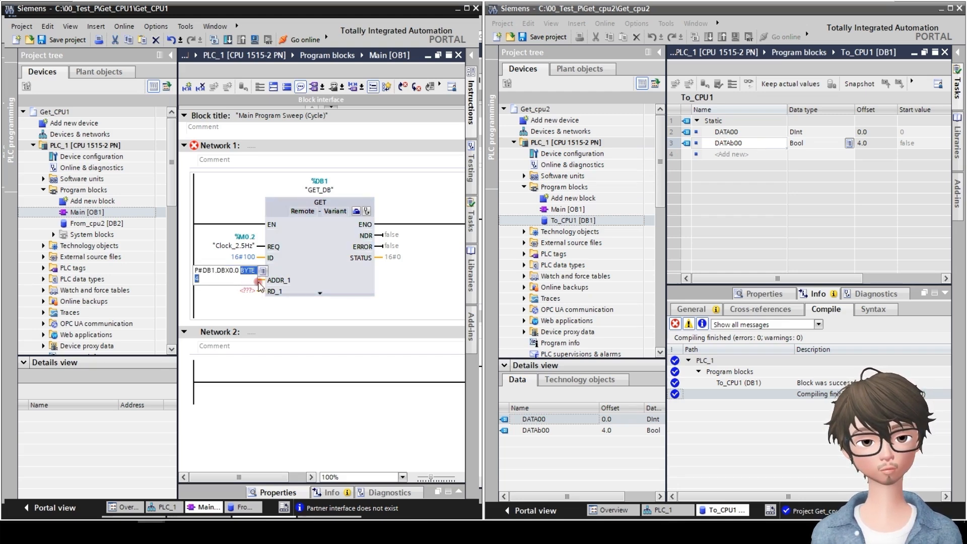
click(385, 287)
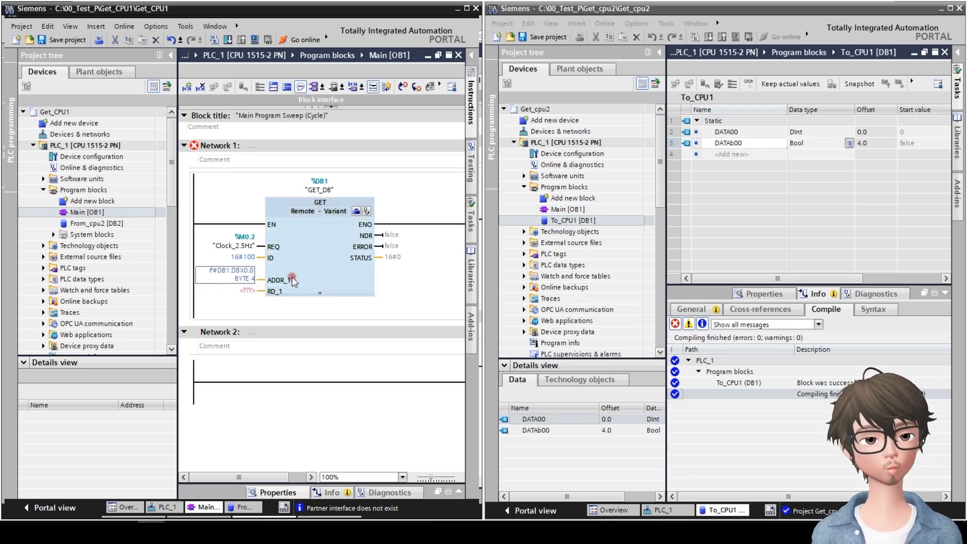
click(867, 142)
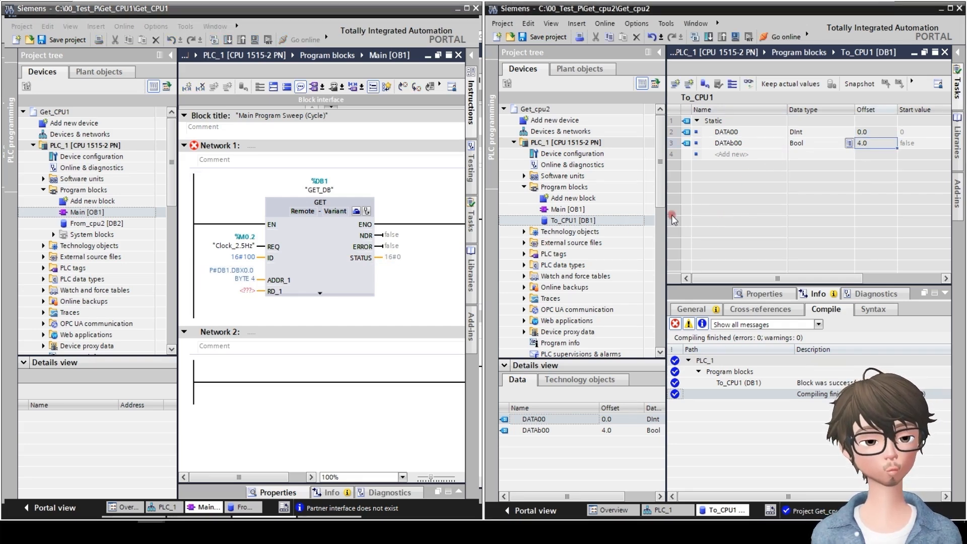
- Copy the ADDR_1 pointer to RD_1 and change its data block to DB2, giving P#DB2.DBX0.0 BYTE 4
double_click(234, 279)
key(ctrl+c)
double_click(235, 294)
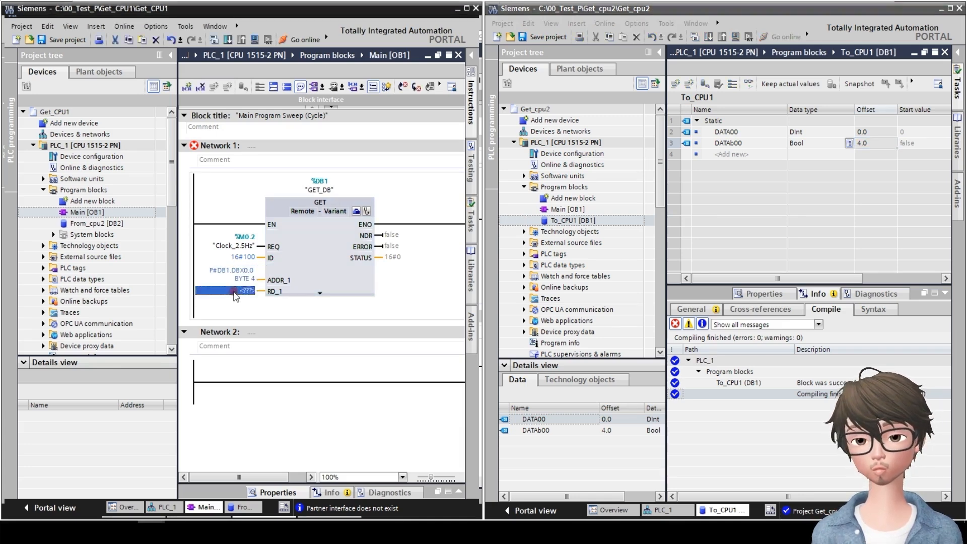
key(ctrl+v)
click(352, 291)
text(2)
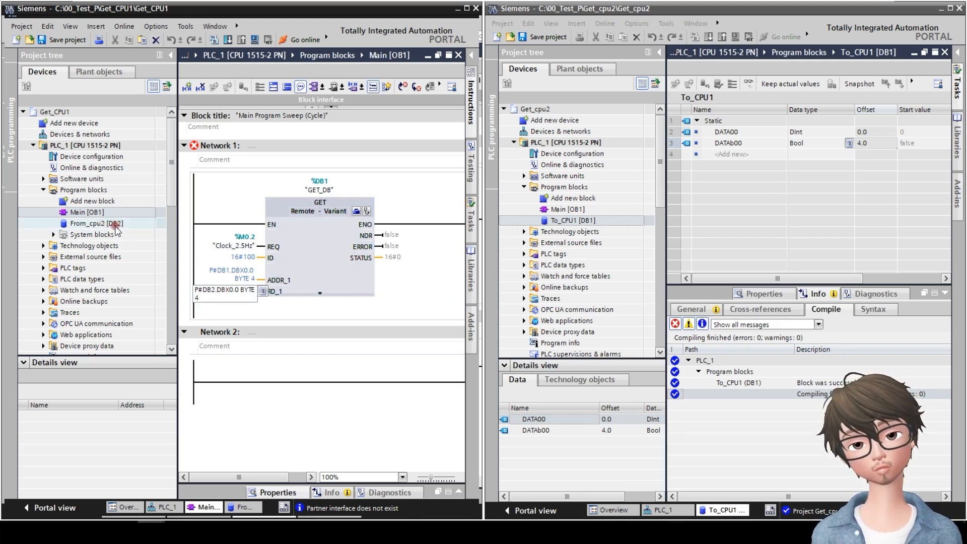
click(373, 300)
click(243, 299)
click(245, 277)
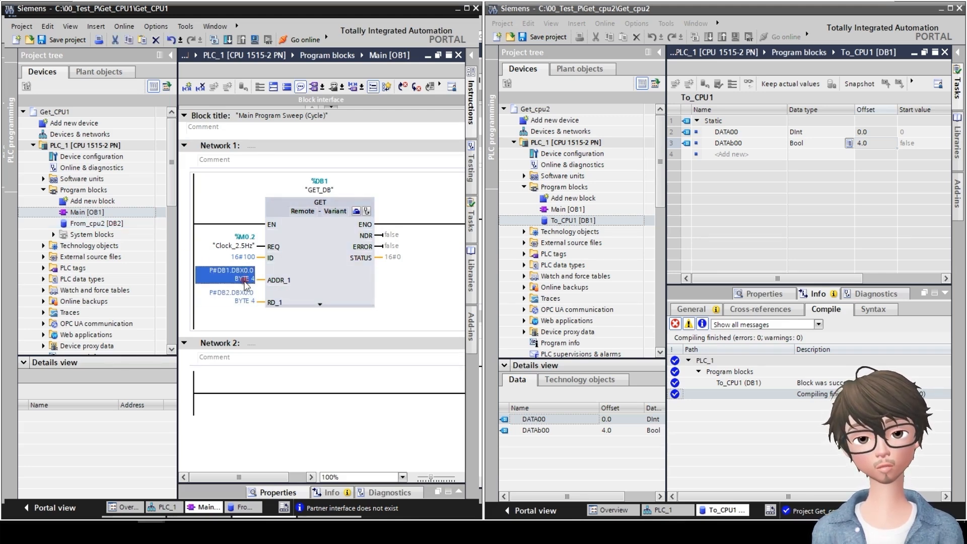
click(728, 133)
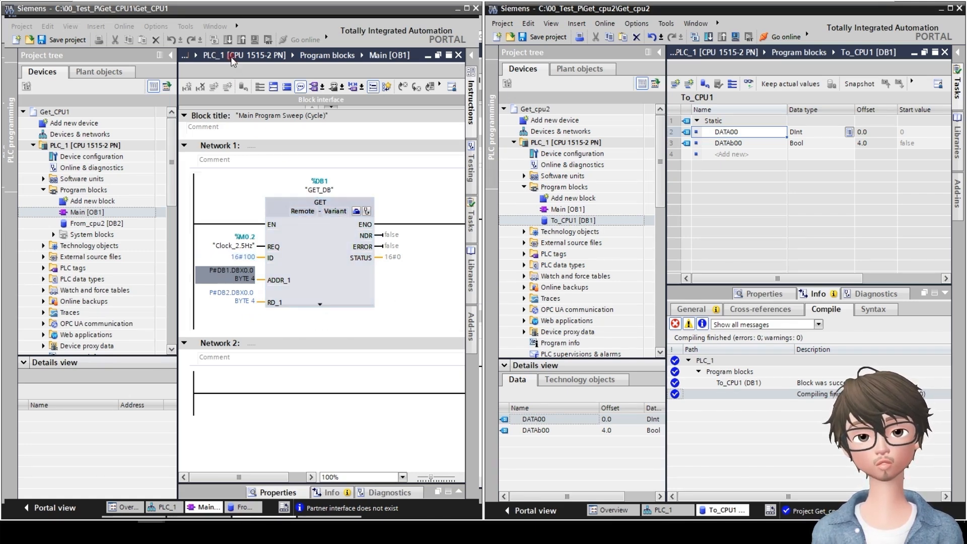
- Start the simulation of PLC_1 in the Get_cpu2 project, accepting the interface warning, and place the simulator window over that project
click(90, 145)
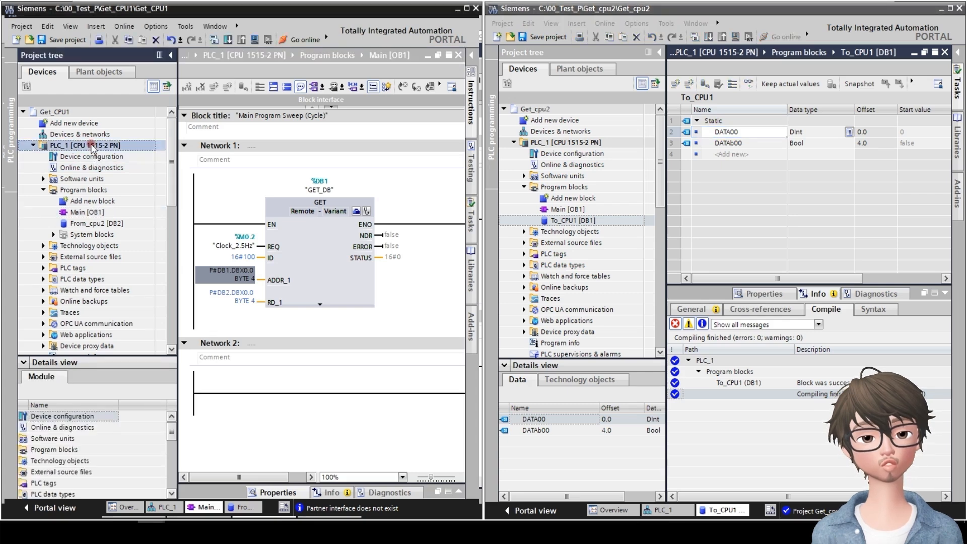
click(584, 143)
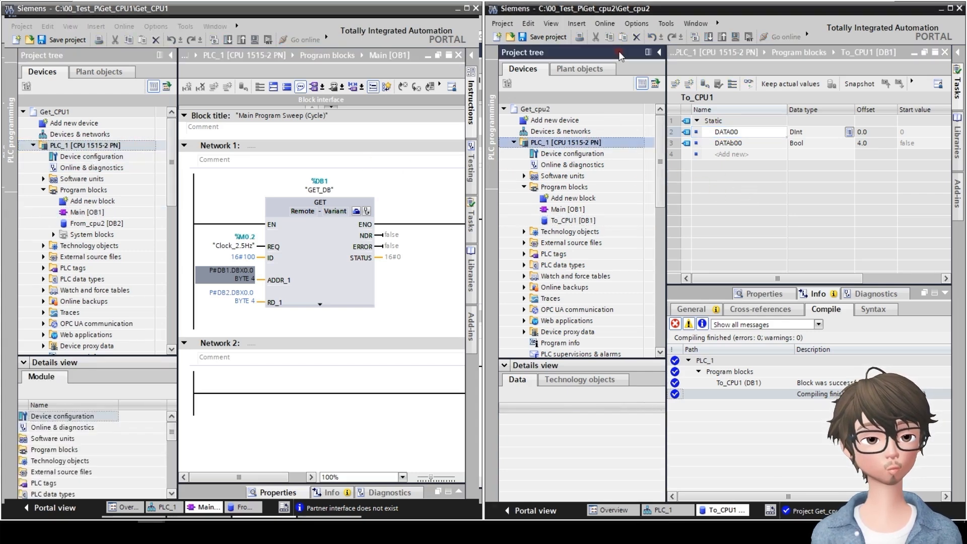
click(735, 36)
click(794, 342)
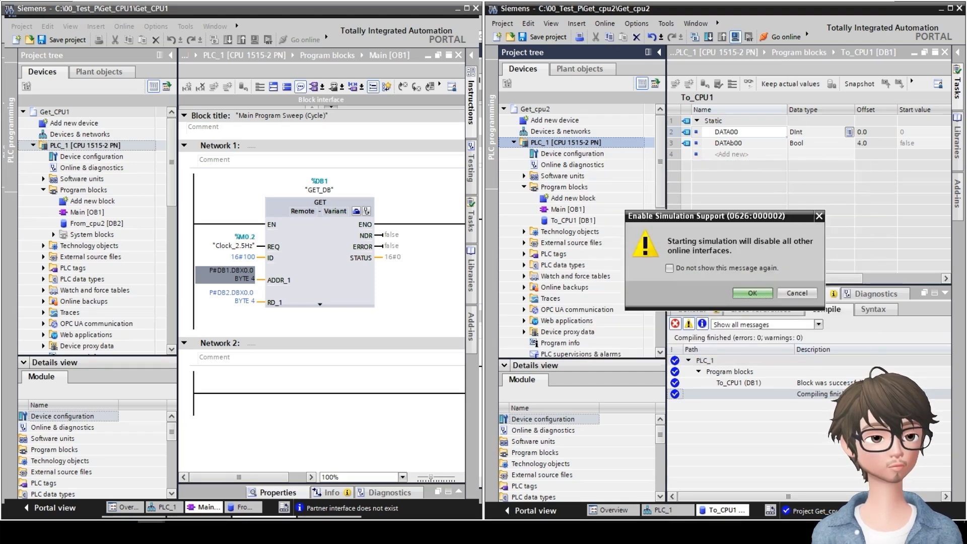
click(753, 294)
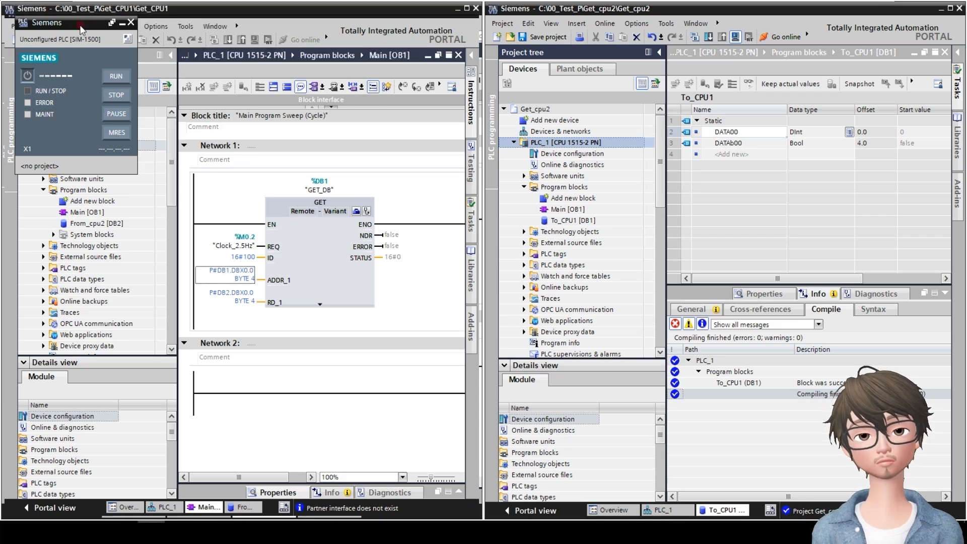
drag(74, 25, 727, 111)
- Compile PLC_1 in the Get_CPU1 project
click(111, 145)
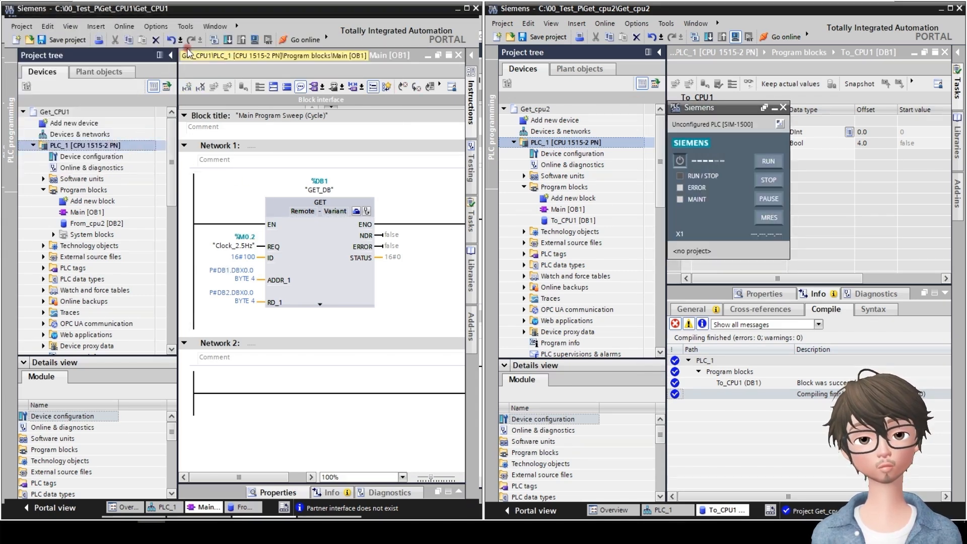
click(213, 41)
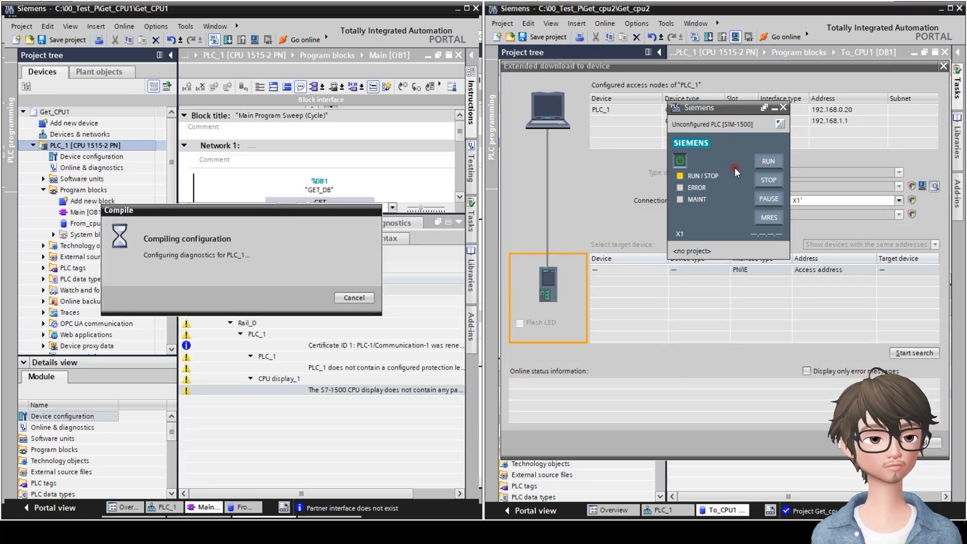
- Search for the simulated target device of PLC_1 in the Get_cpu2 project, connecting directly at slot '1 X1'
drag(715, 107, 710, 223)
click(898, 201)
click(877, 220)
click(914, 353)
drag(710, 215, 782, 475)
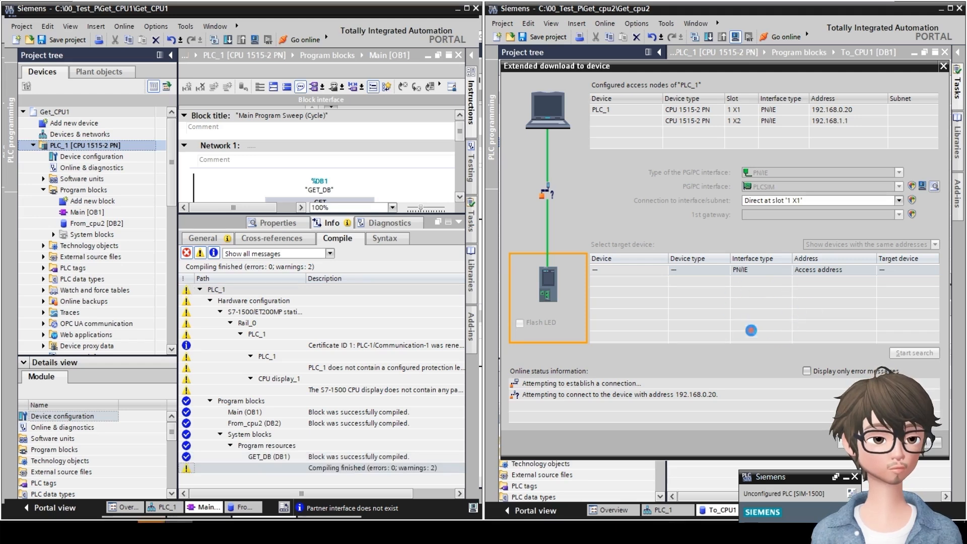
click(792, 486)
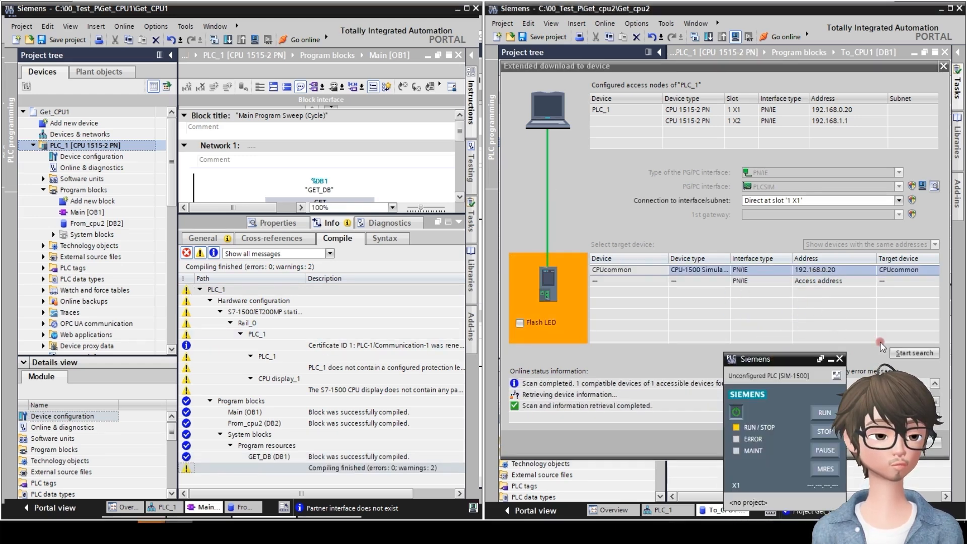
- Load PLC_1 of Get_cpu2 into the found simulated CPU as a trusted device, set it to RUN, and move its simulator window aside
click(866, 443)
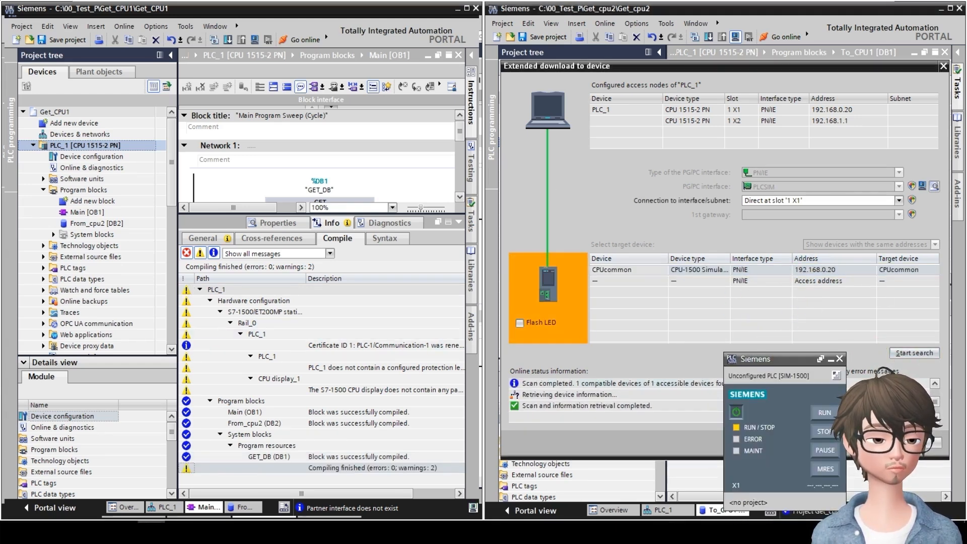
click(751, 337)
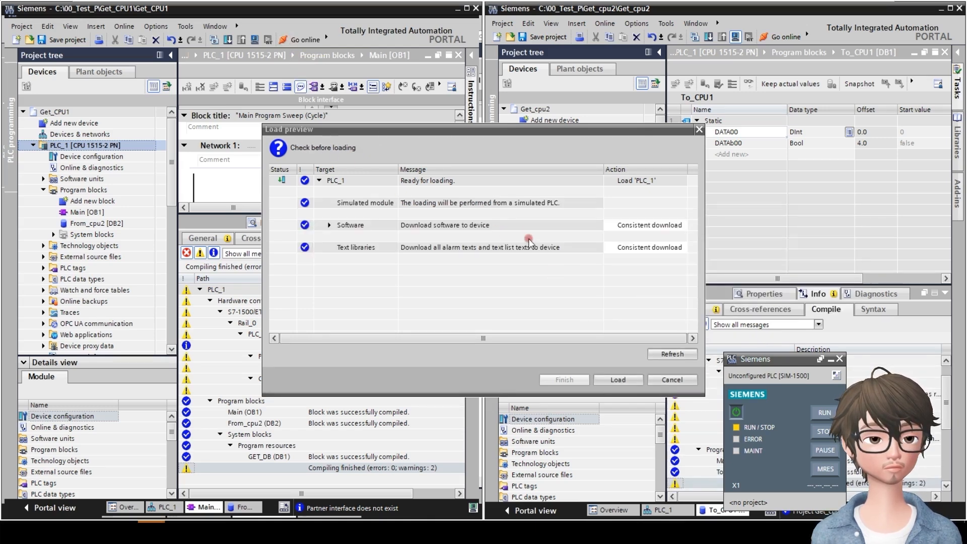
click(601, 382)
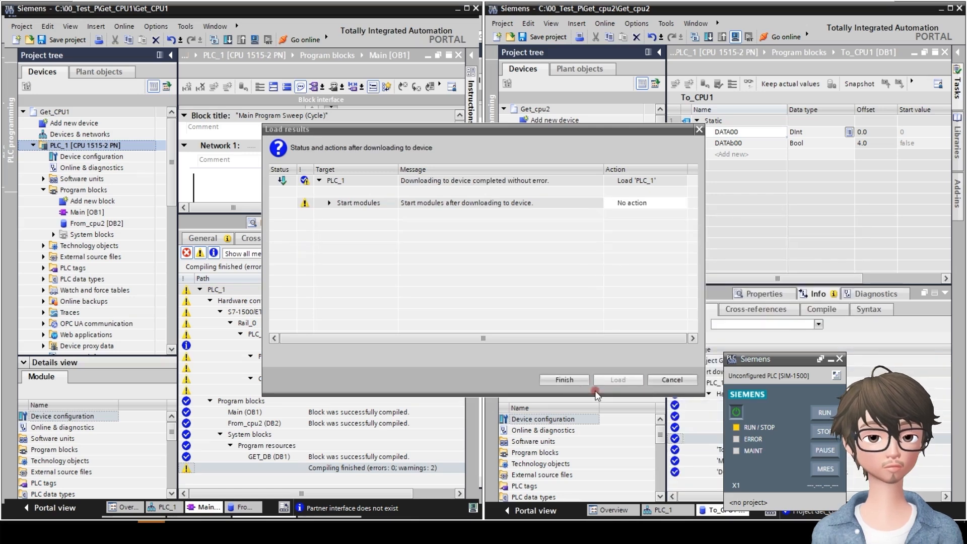
click(575, 382)
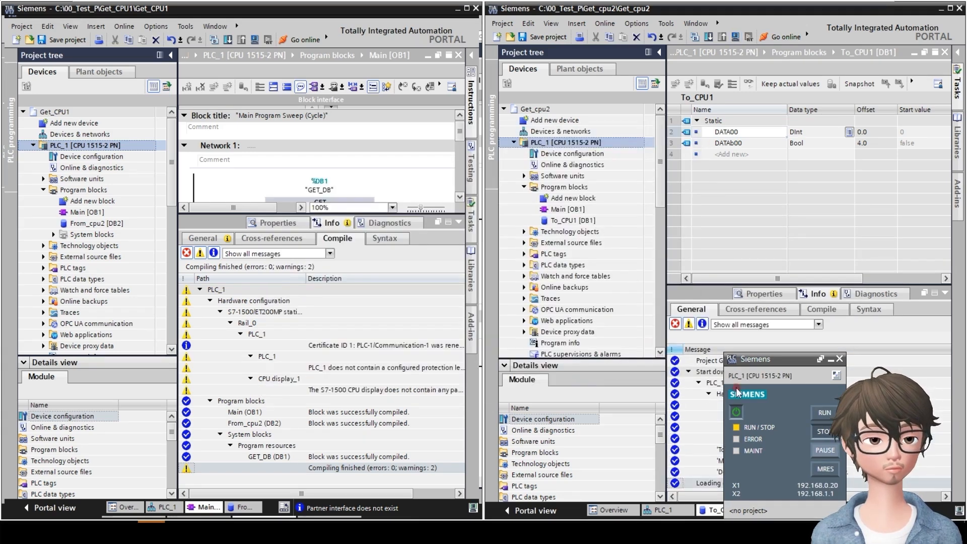
click(825, 413)
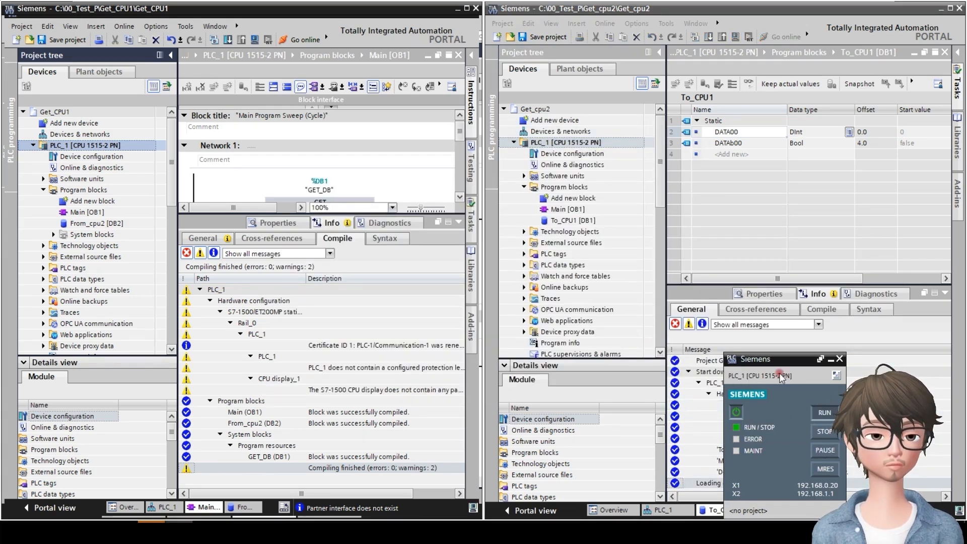
drag(781, 359, 875, 439)
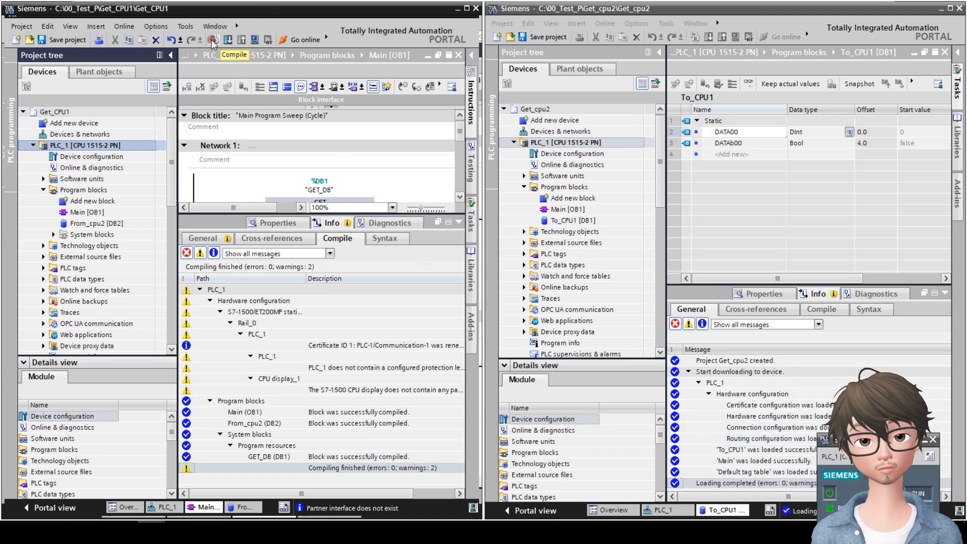
- Start the simulation of PLC_1 in the Get_CPU1 project with simulation support enabled, and open its download to the device
click(254, 40)
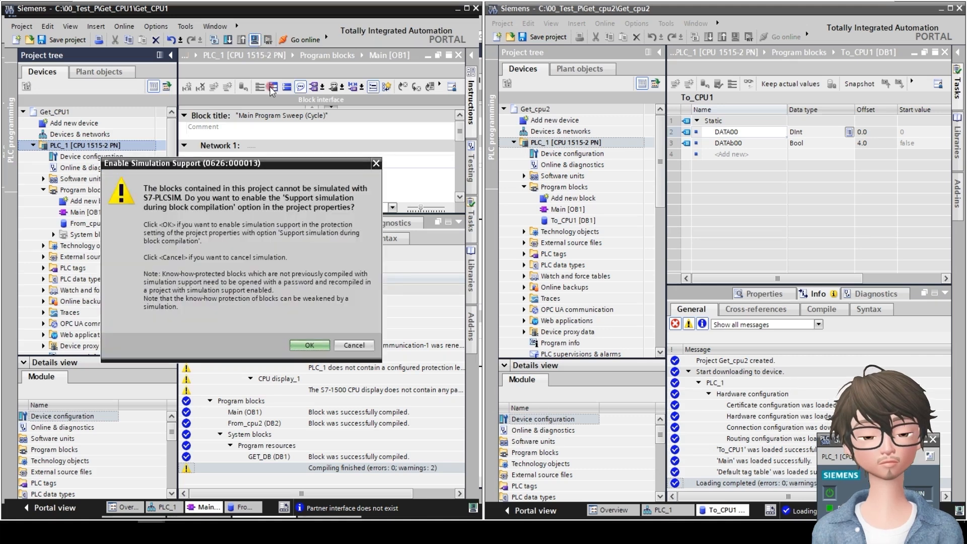
click(309, 346)
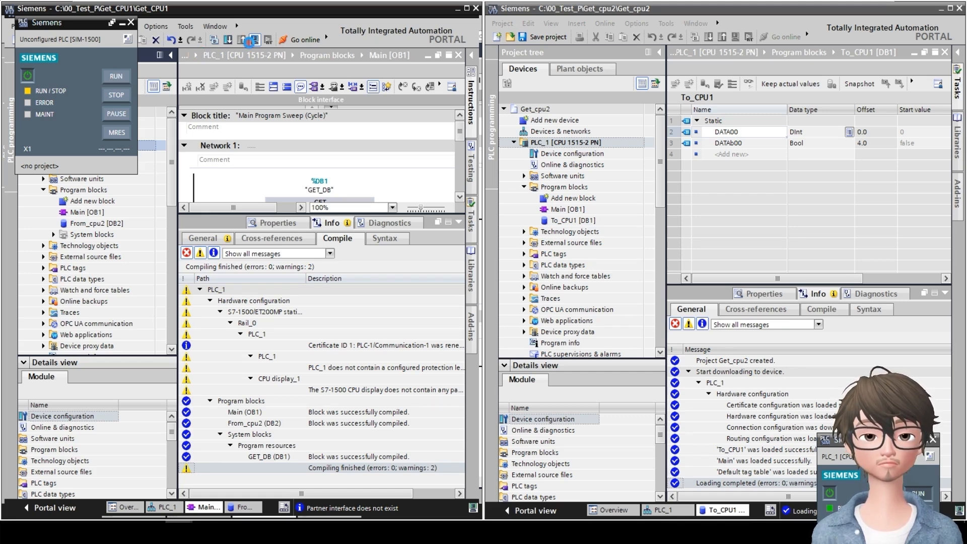
click(248, 42)
click(249, 41)
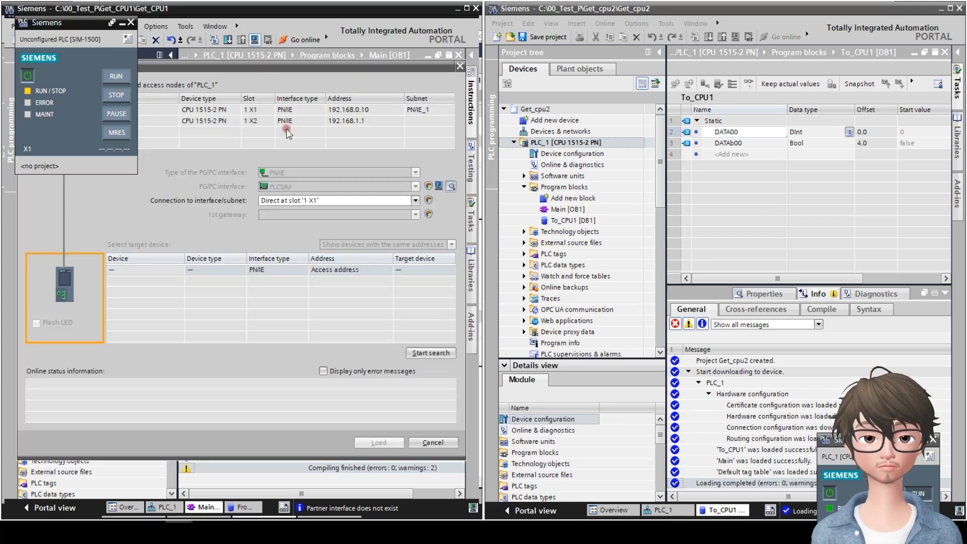
- Find the simulated CPU at 192.168.0.10 and load PLC_1 of Get_CPU1 into it, treating the device as trusted
click(424, 354)
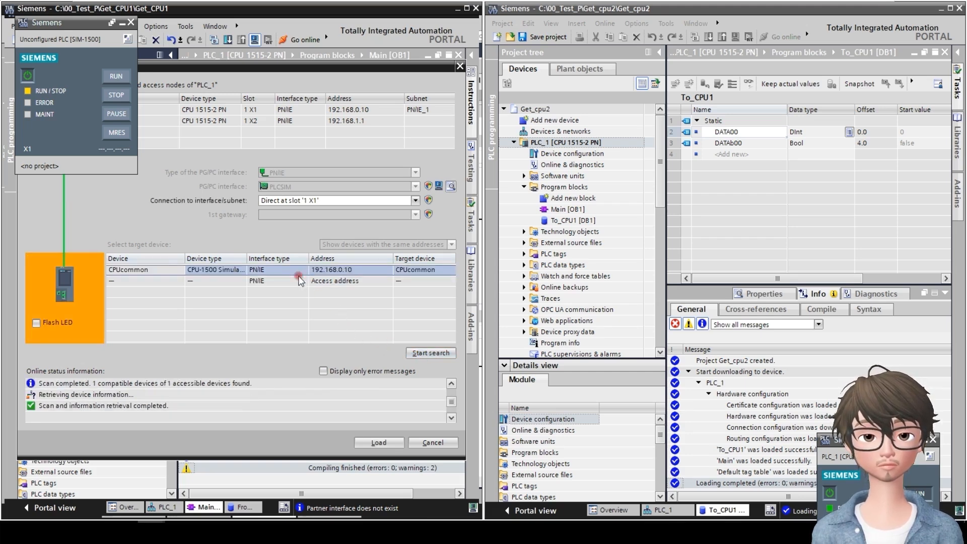
click(274, 272)
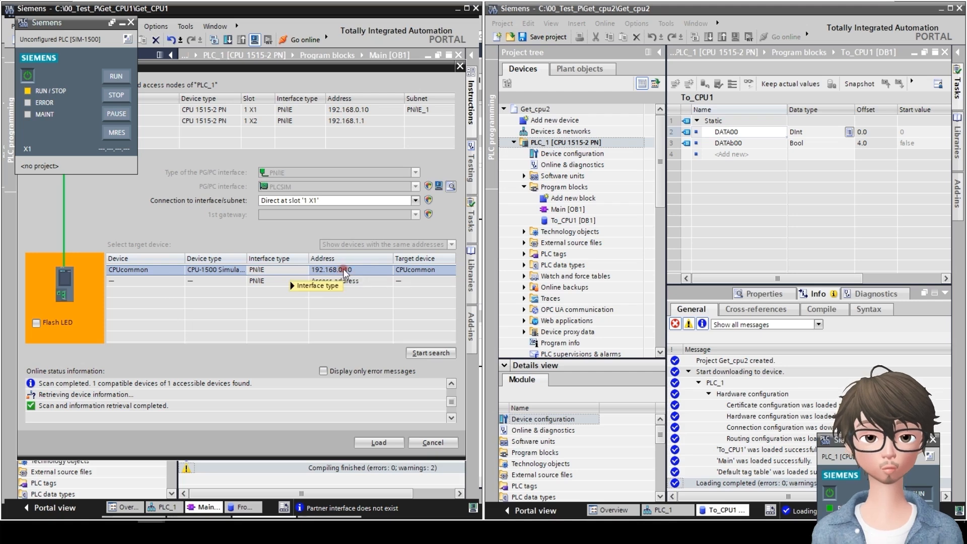
click(379, 442)
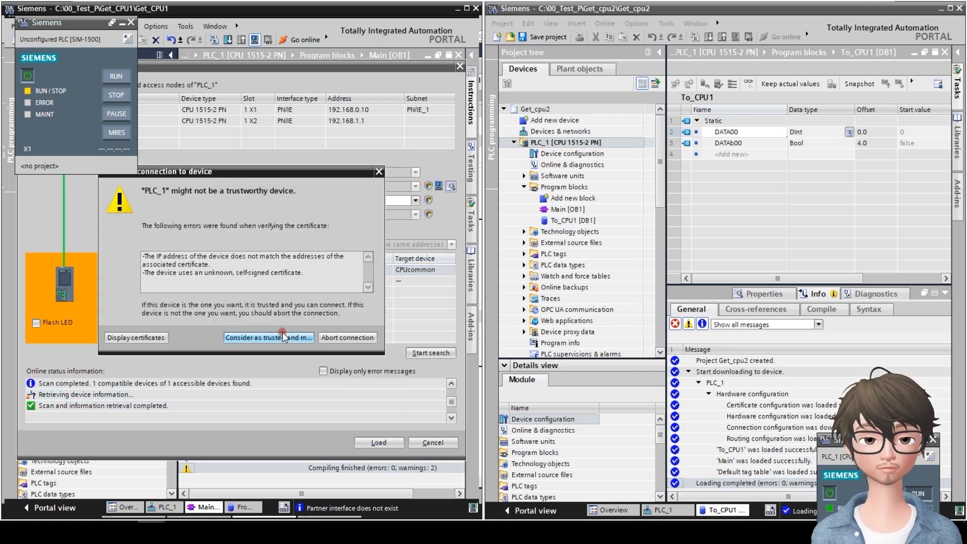
click(283, 335)
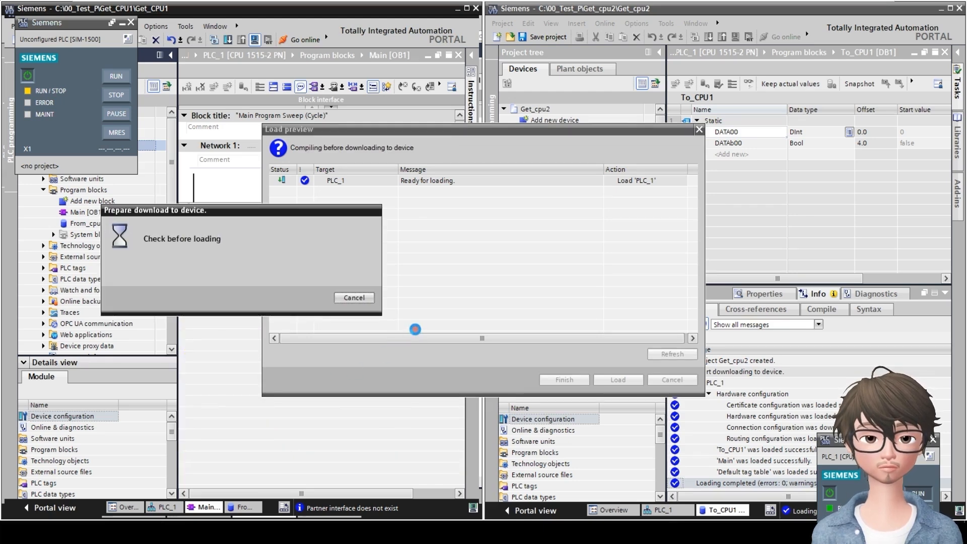
click(615, 379)
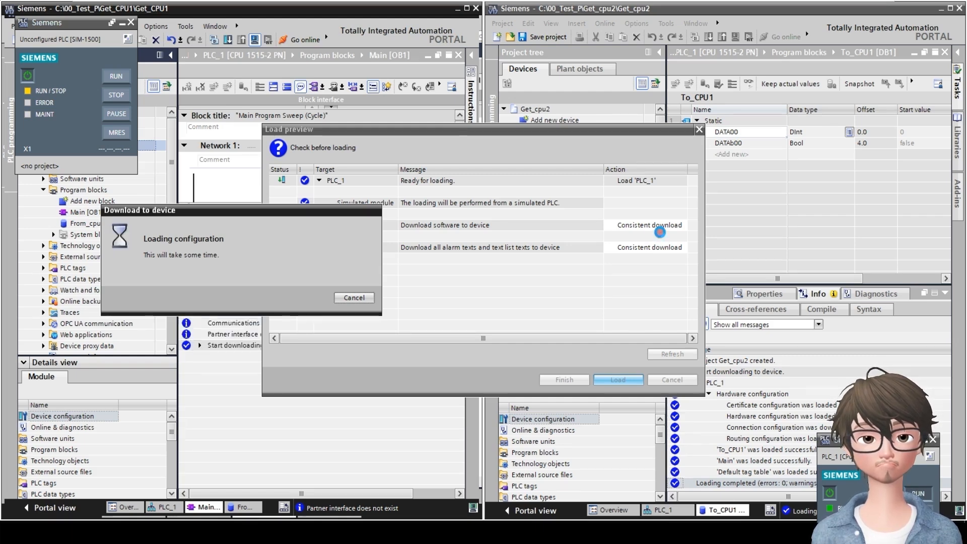
- Set the post-download action to Start module and finish loading PLC_1 of Get_CPU1
click(677, 204)
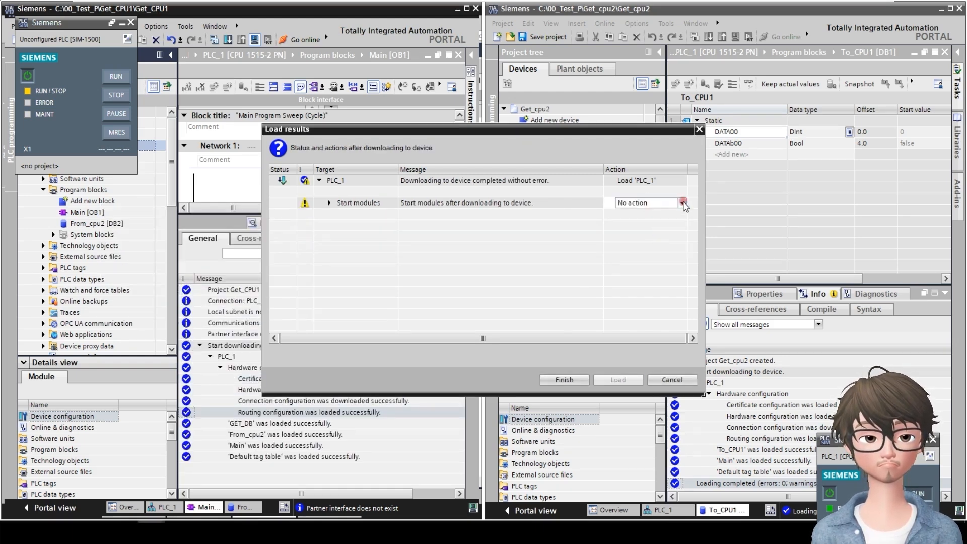
click(665, 208)
click(643, 222)
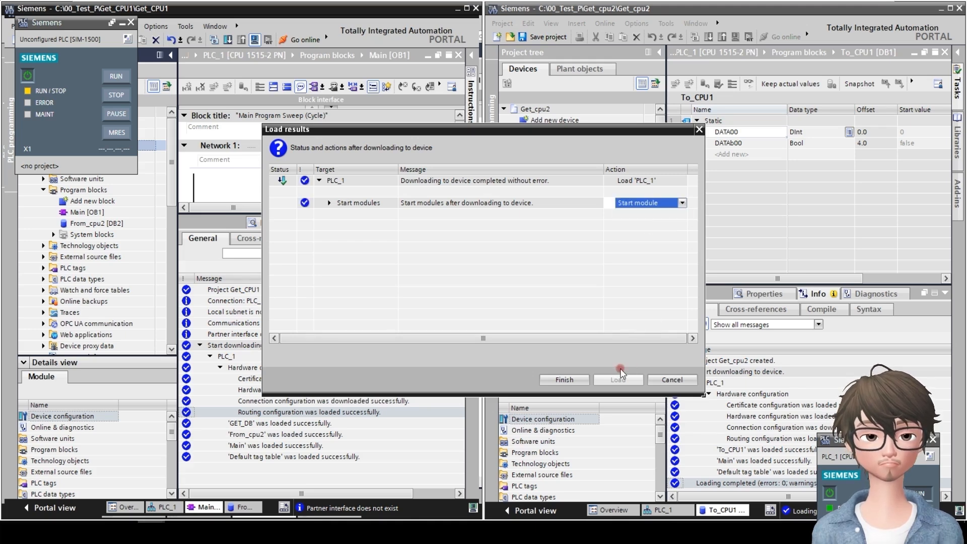
click(584, 383)
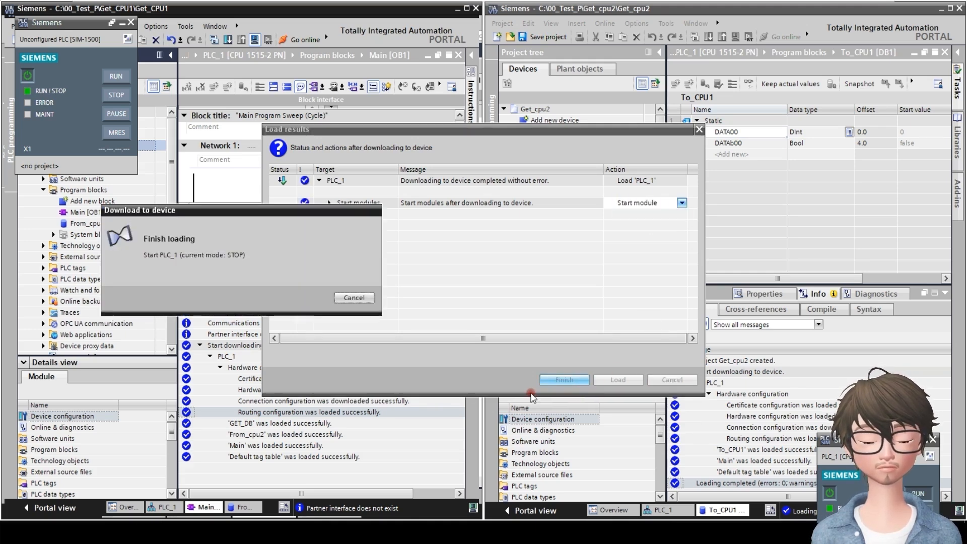
- Compare the operating states and addresses of both simulated PLCs, and move both simulator windows clear of the projects
drag(72, 26, 373, 310)
drag(856, 440, 578, 302)
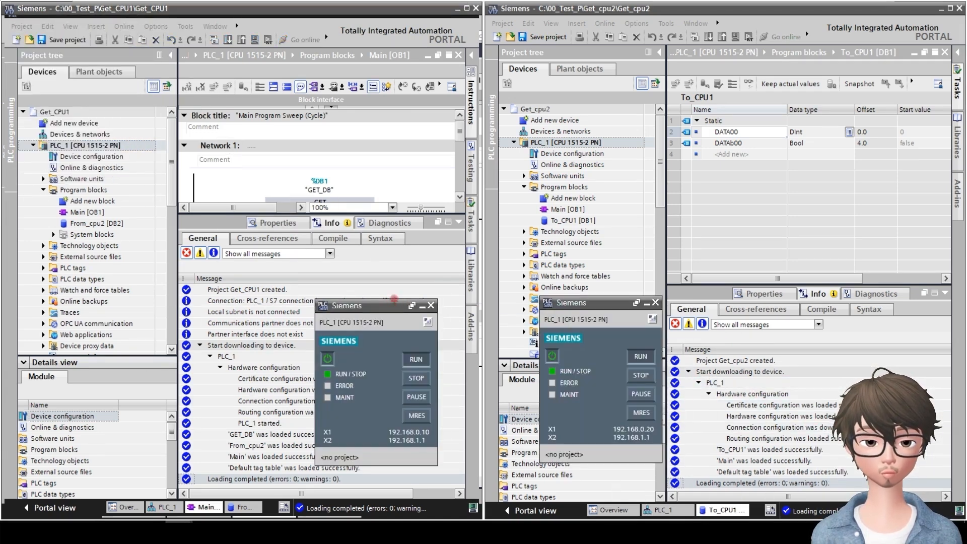
drag(394, 299, 400, 287)
drag(562, 303, 559, 295)
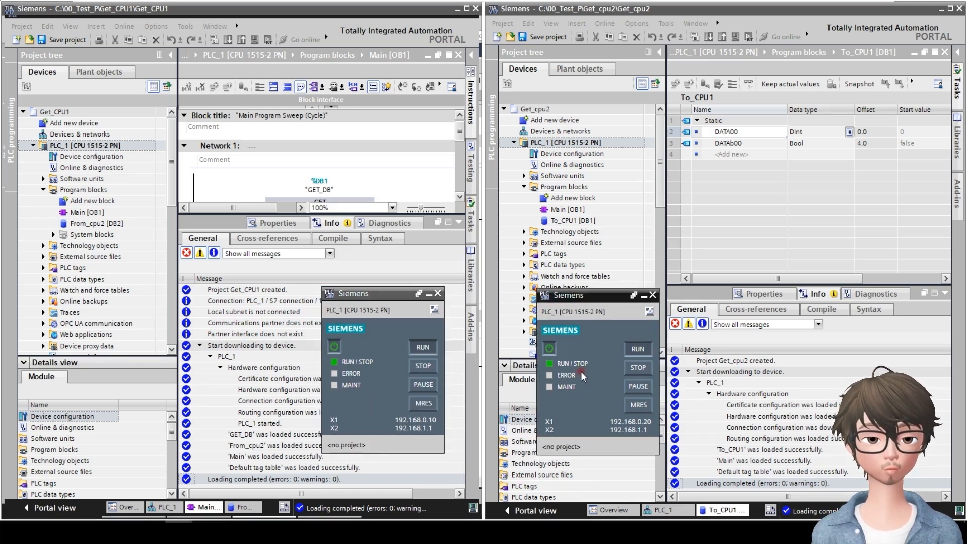
drag(584, 295, 590, 515)
drag(387, 295, 398, 517)
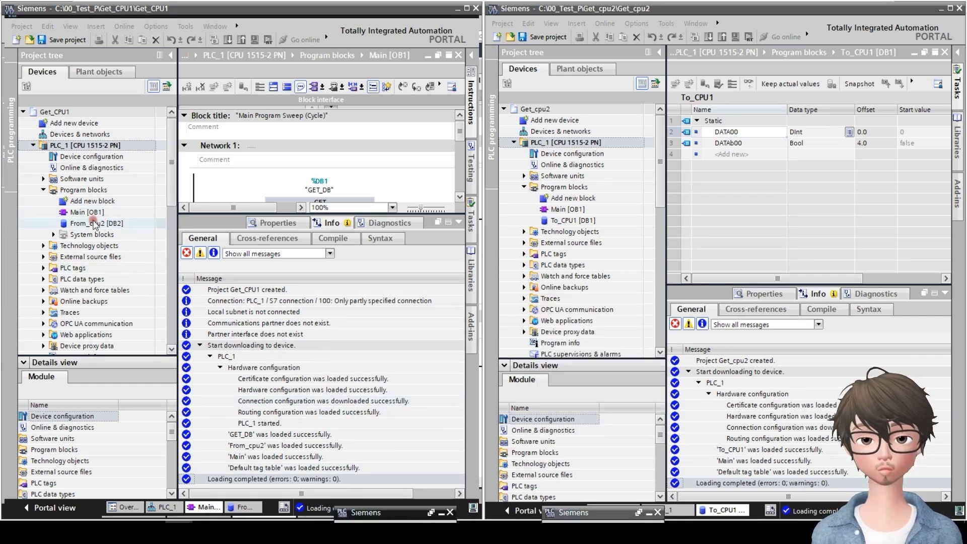
- Monitor the GET call in Main [OB1] of Get_CPU1 and the To_CPU1 data block of Get_cpu2 online, enlarging their work areas
click(123, 220)
click(458, 223)
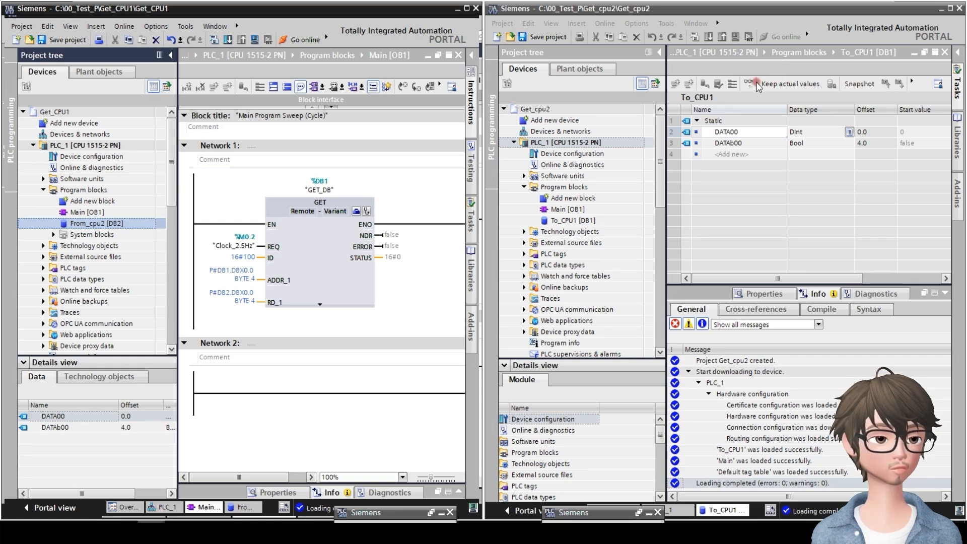
click(580, 221)
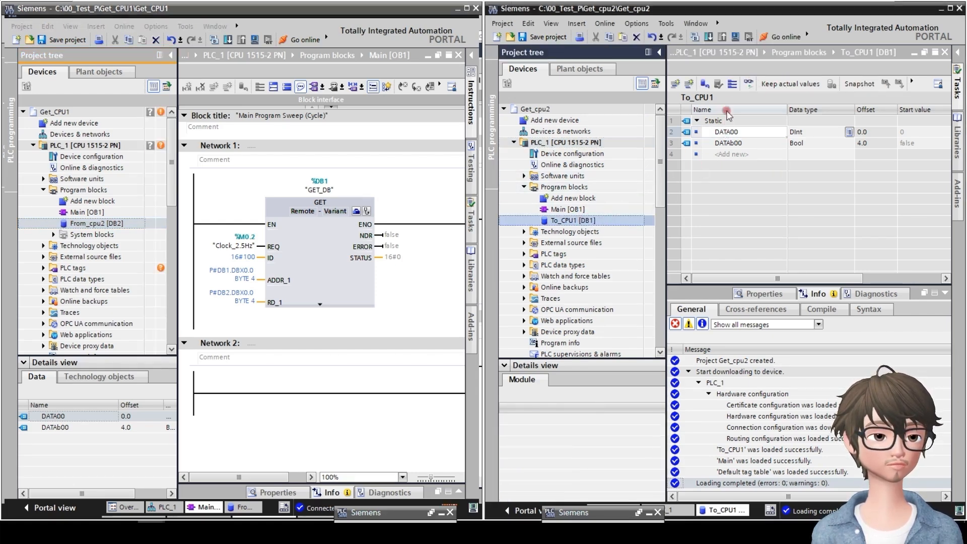
click(791, 204)
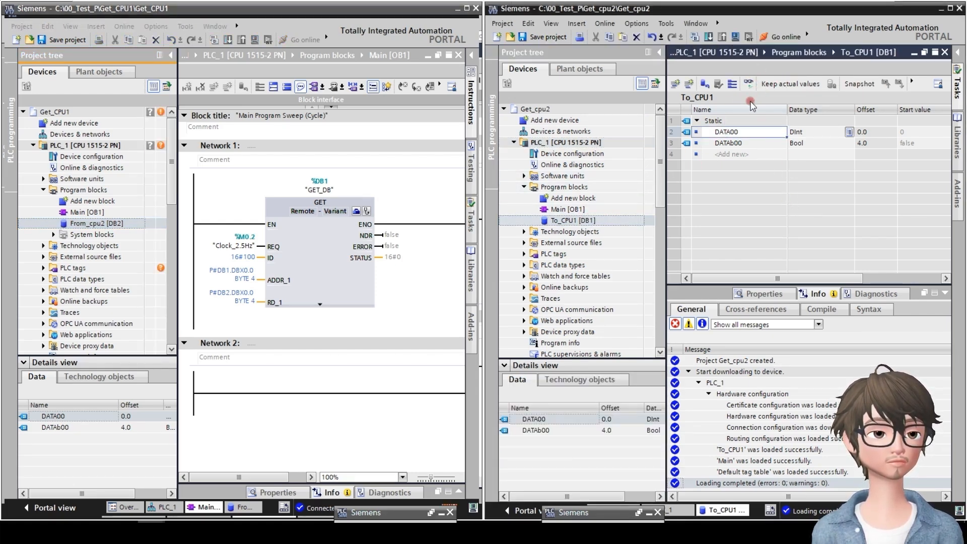
click(769, 130)
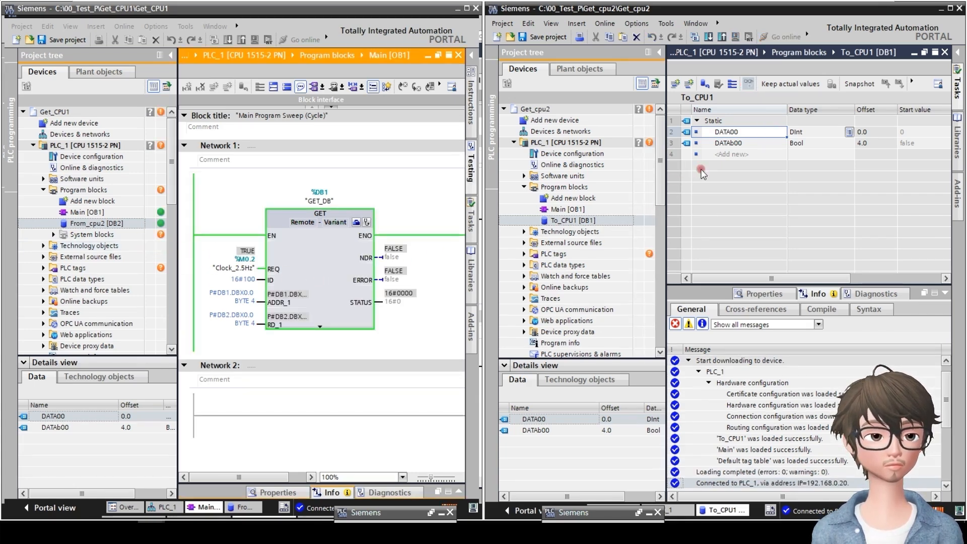
click(660, 52)
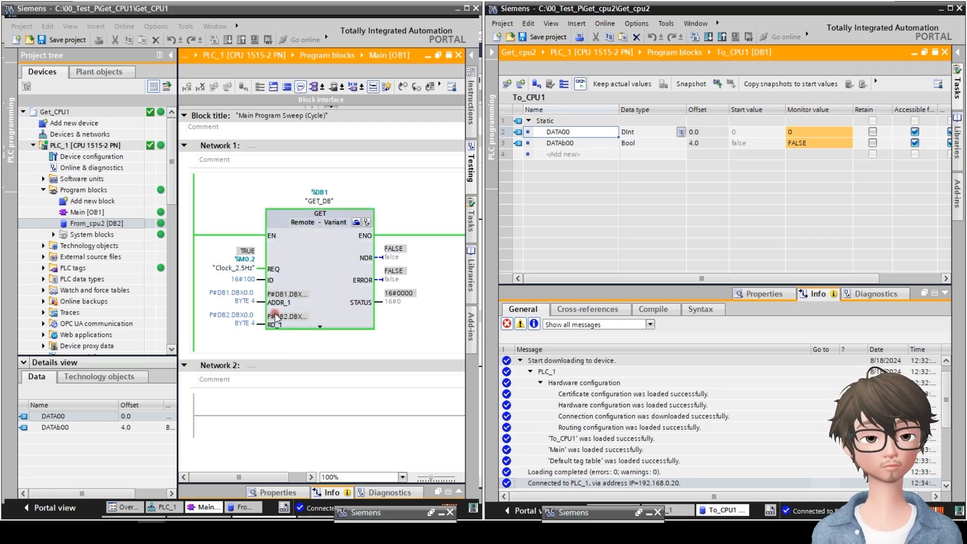
- Open the From_cpu2 data block of Get_CPU1 and monitor its values with the project tree collapsed
double_click(82, 225)
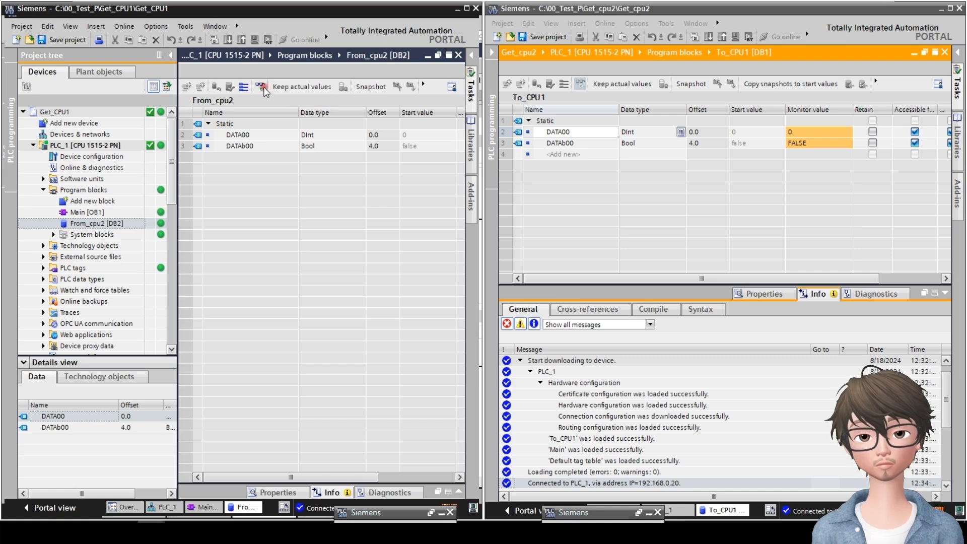
click(260, 88)
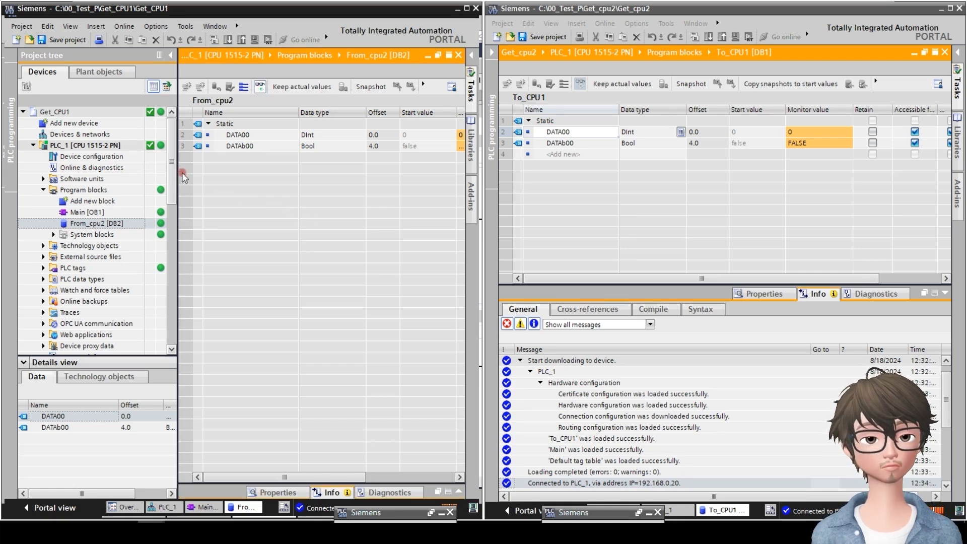
click(171, 56)
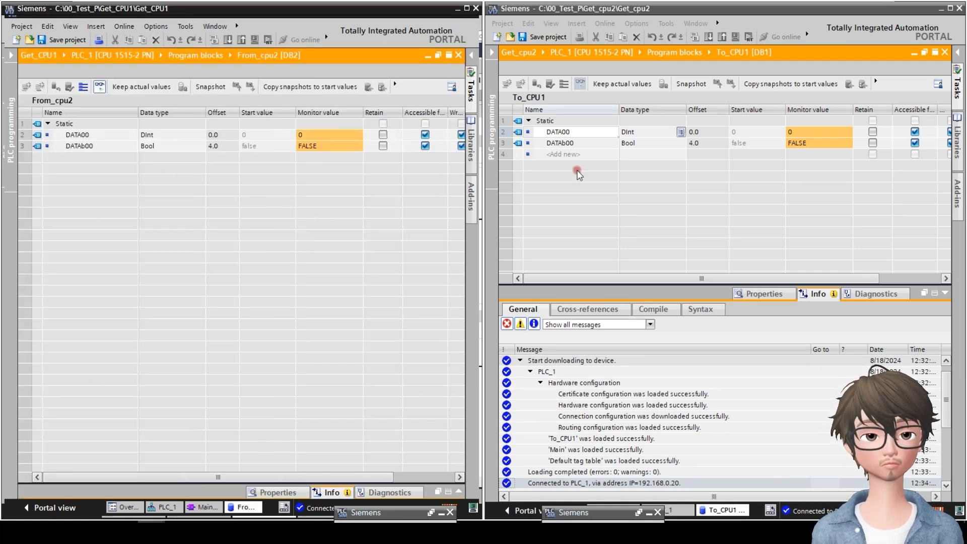
- Try to modify the monitored value of DATA00 in the To_CPU1 data block
click(723, 204)
double_click(799, 131)
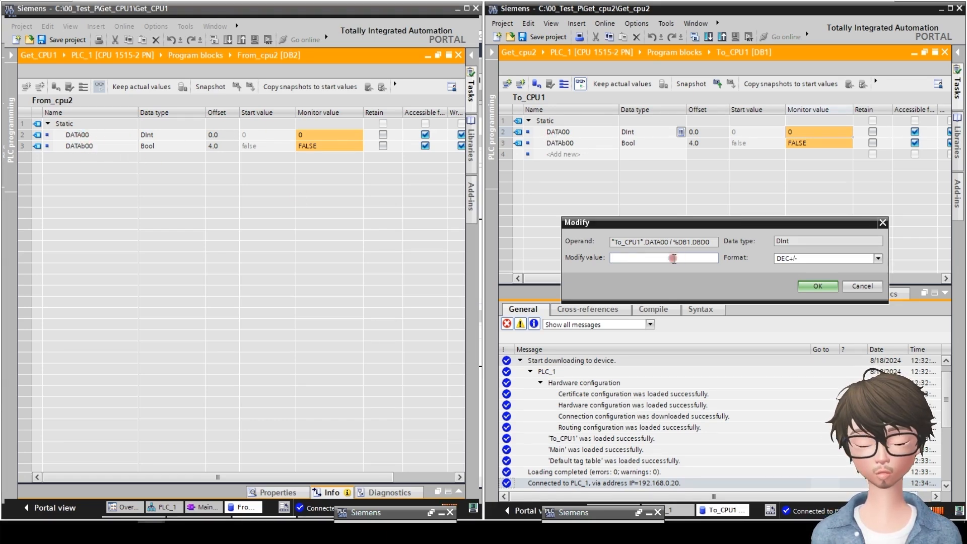
key(Return)
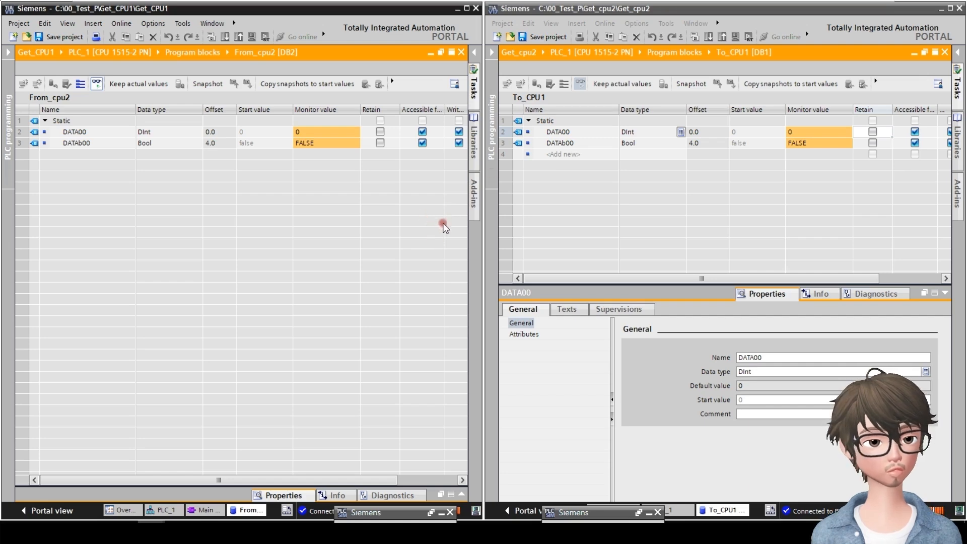
- Open the device configuration of PLC_1 in Get_cpu2 and take the PLC offline
click(492, 126)
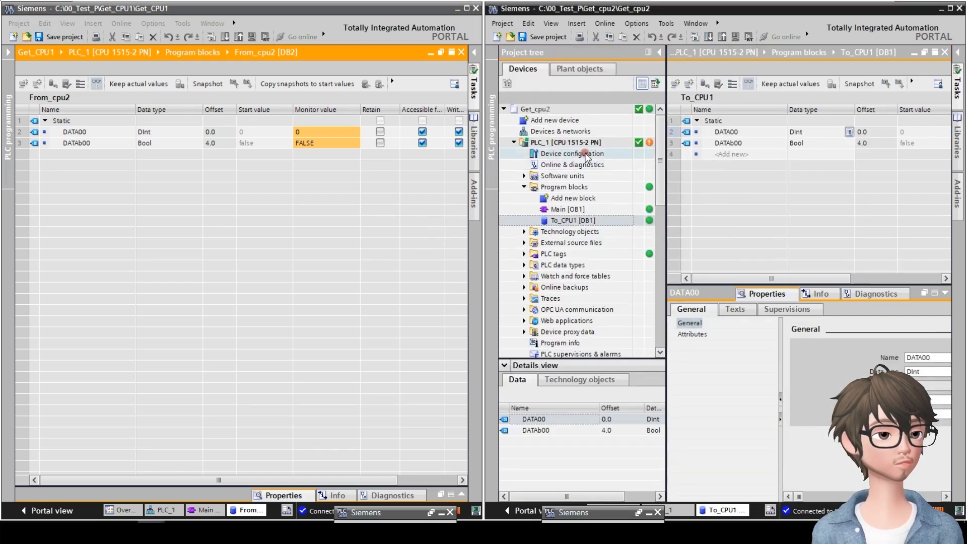
double_click(587, 154)
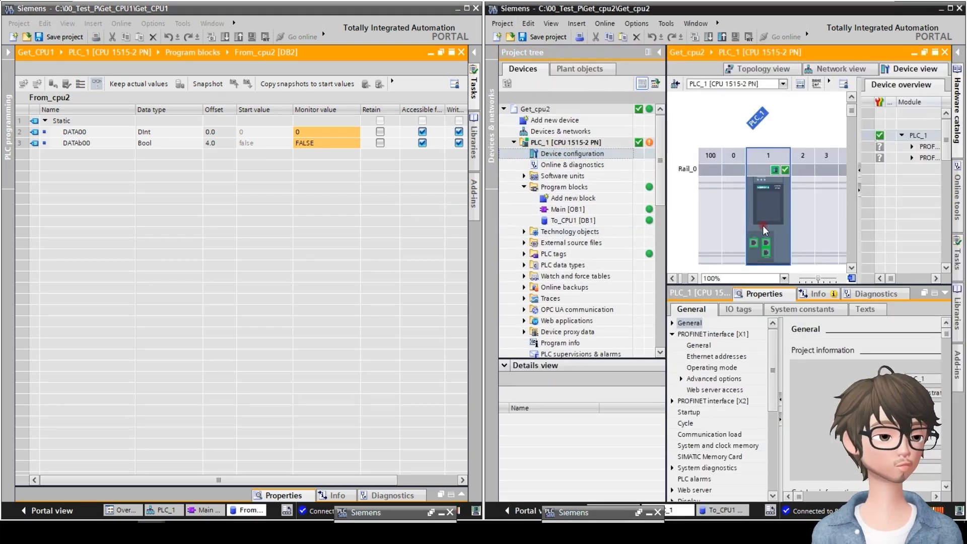
click(807, 34)
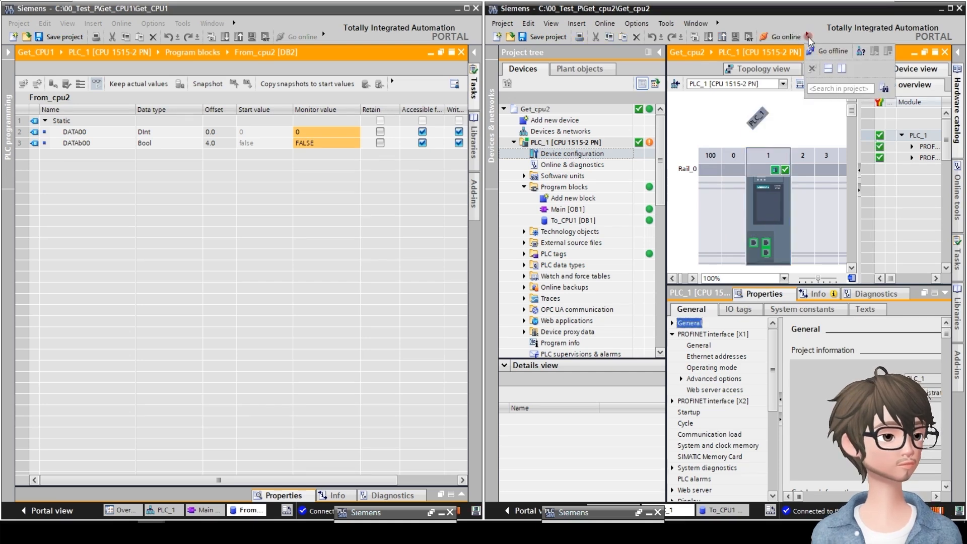
click(832, 53)
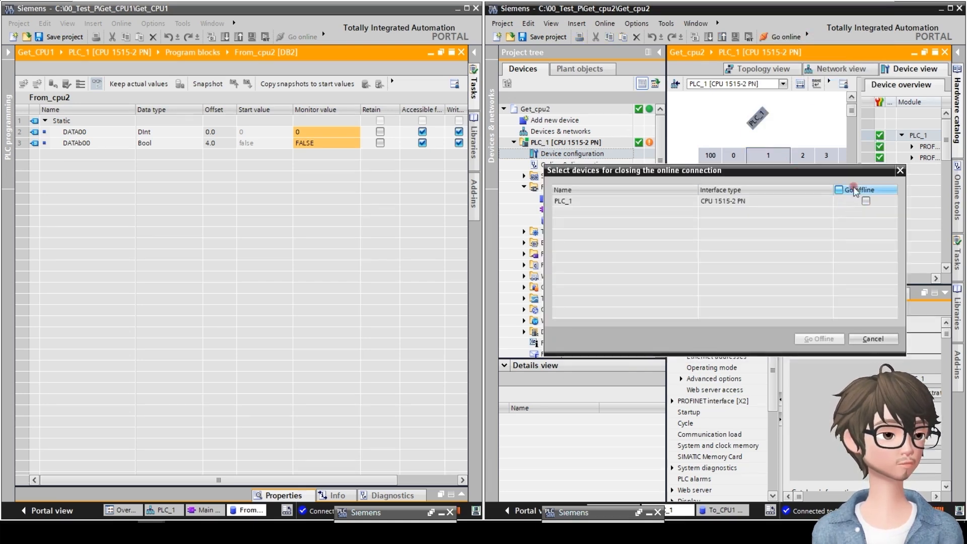
click(866, 202)
click(822, 338)
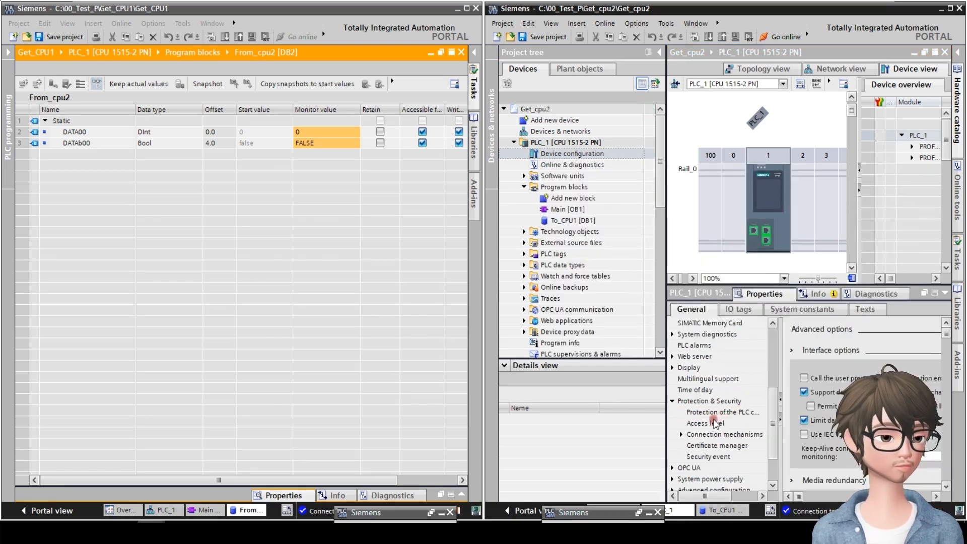
- Permit access with PUT/GET communication from remote partners in the connection mechanisms of Get_cpu2's PLC_1, enlarging the project window
click(695, 402)
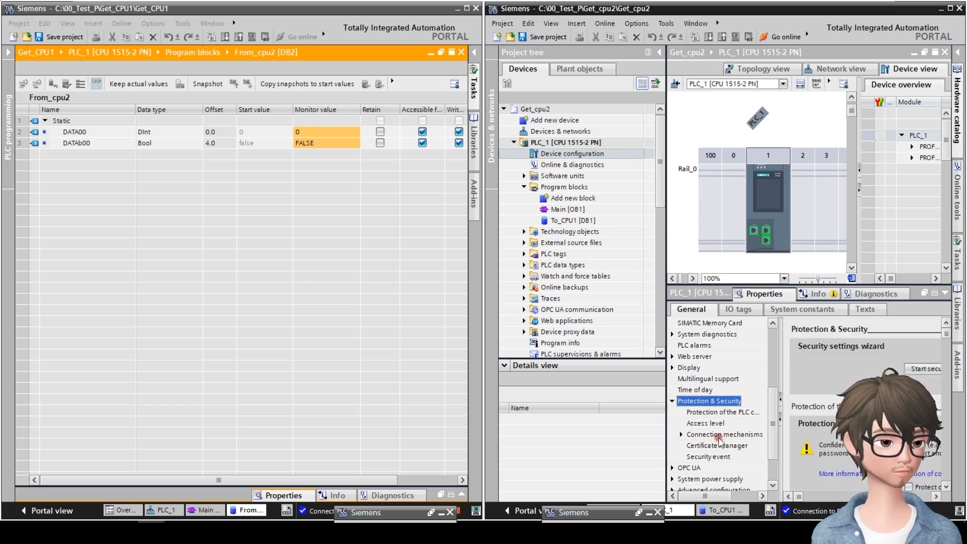
click(700, 436)
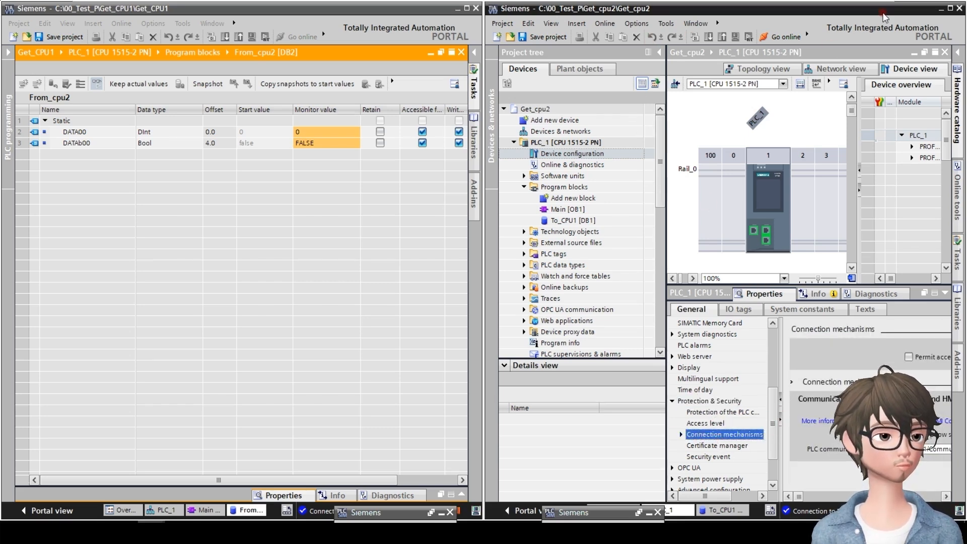
double_click(711, 10)
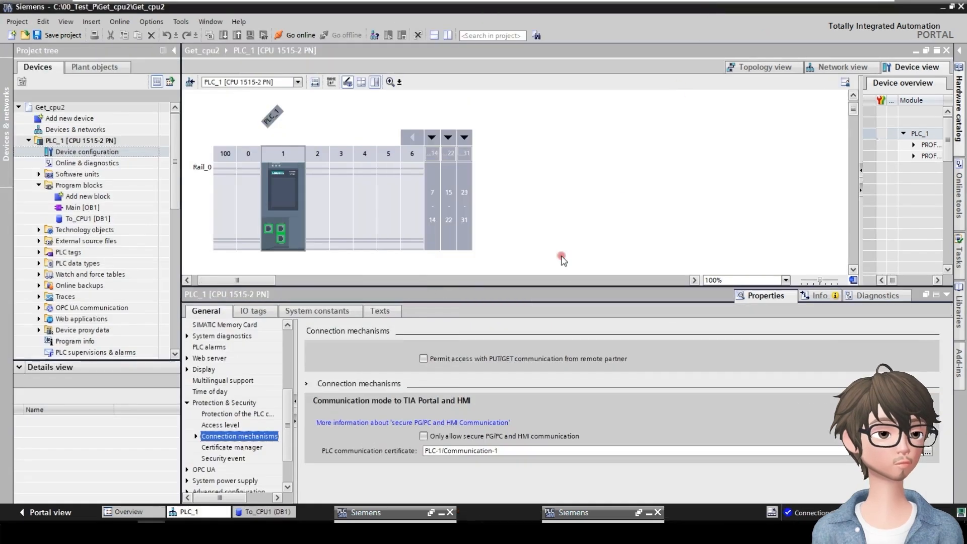
click(423, 358)
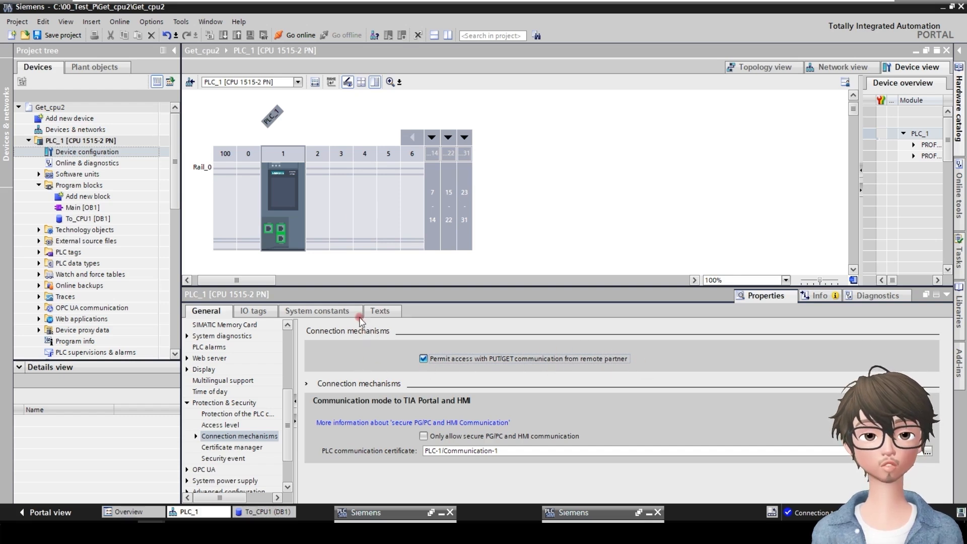
- Compile the software of PLC_1 in Get_cpu2
right_click(108, 141)
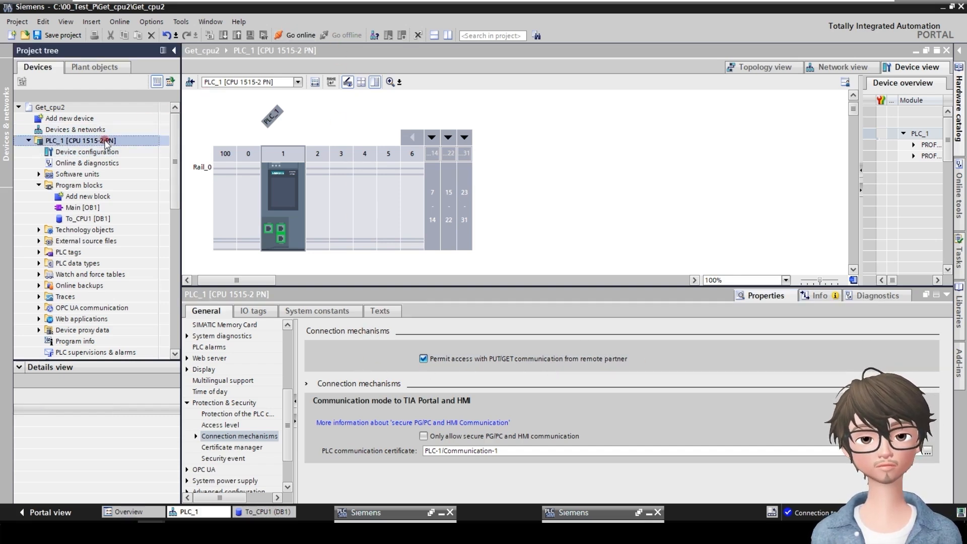
mouse_move(177, 283)
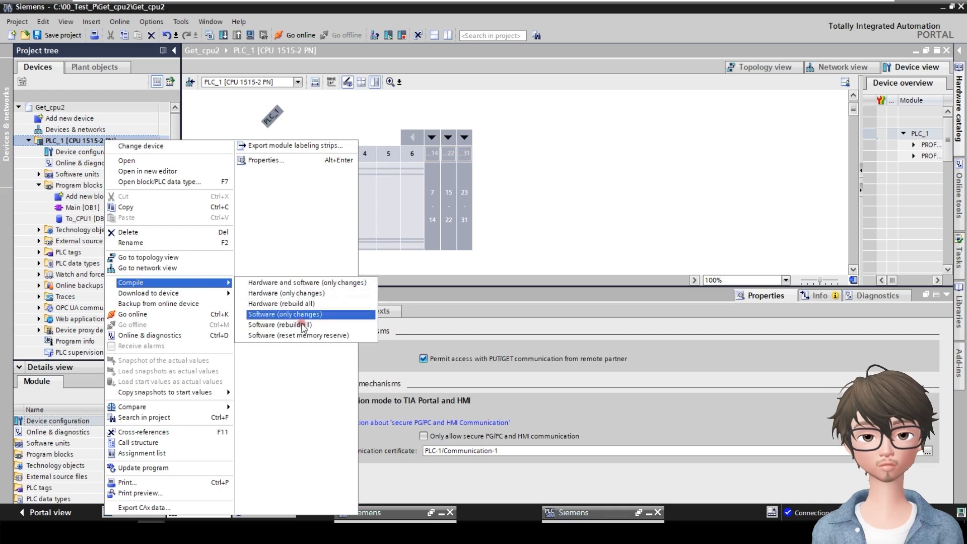
click(285, 316)
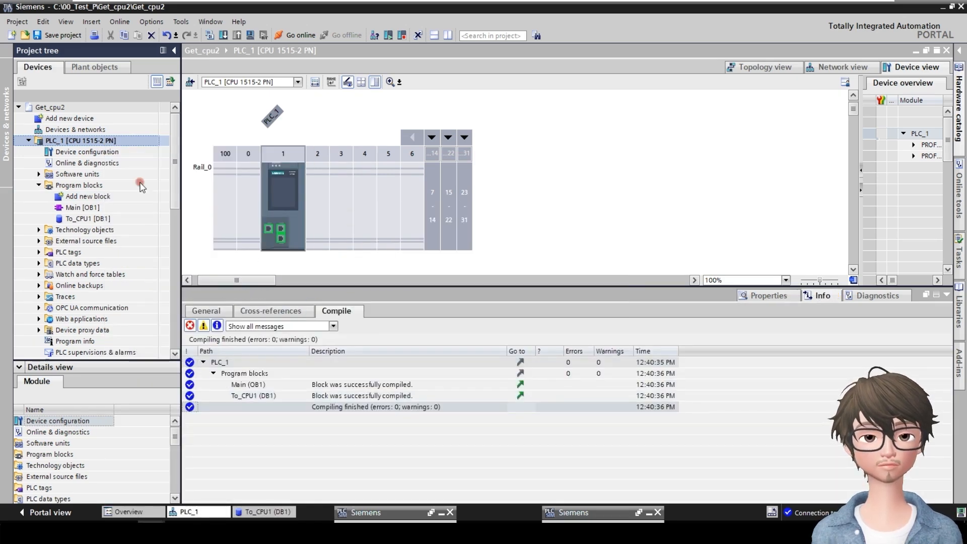
- Download all software to Get_cpu2's PLC_1, stopping all modules for the load and starting the module on completion
right_click(112, 142)
mouse_move(206, 285)
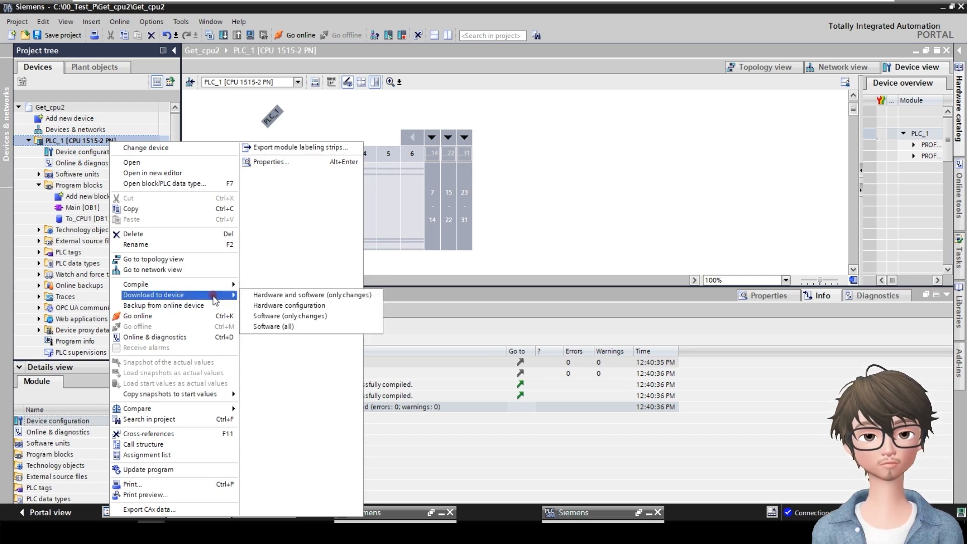
click(326, 327)
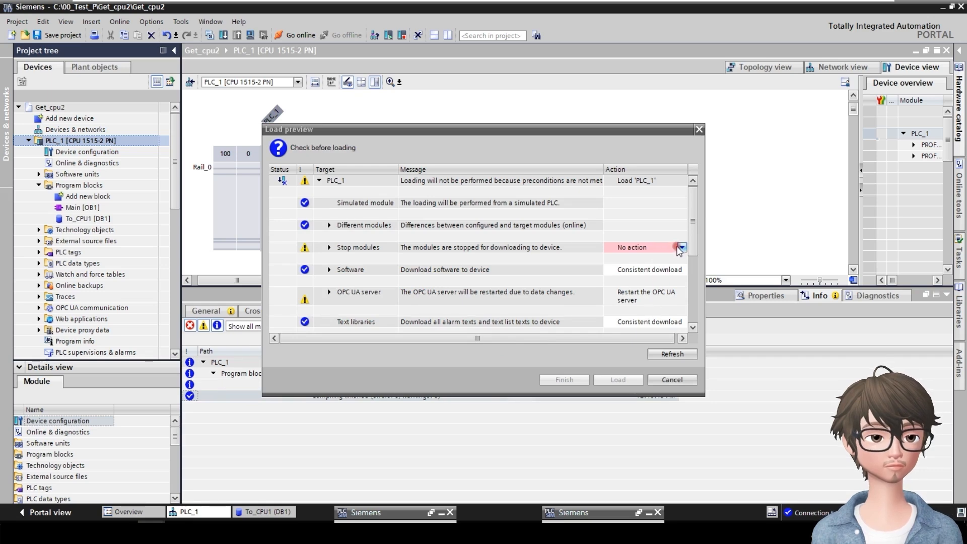
click(682, 247)
click(653, 267)
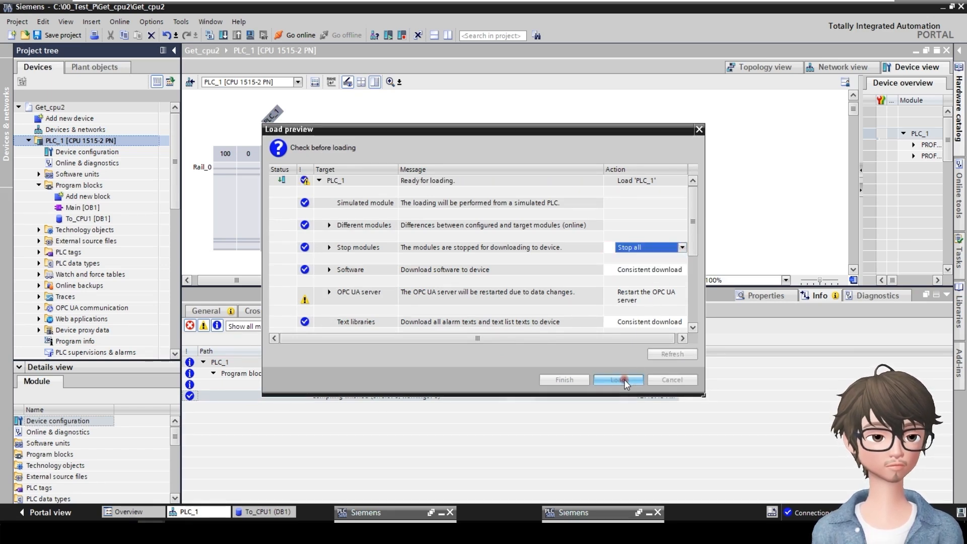
click(624, 380)
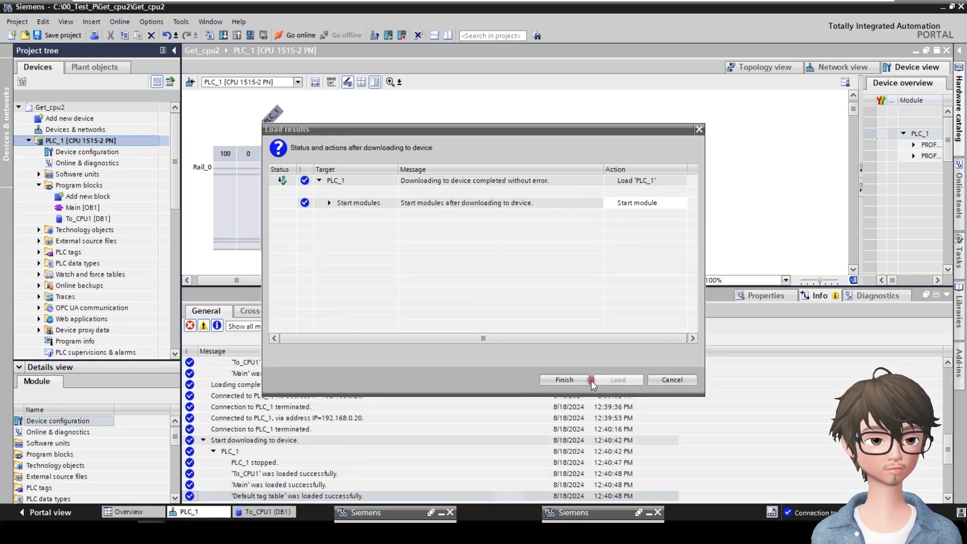
click(564, 380)
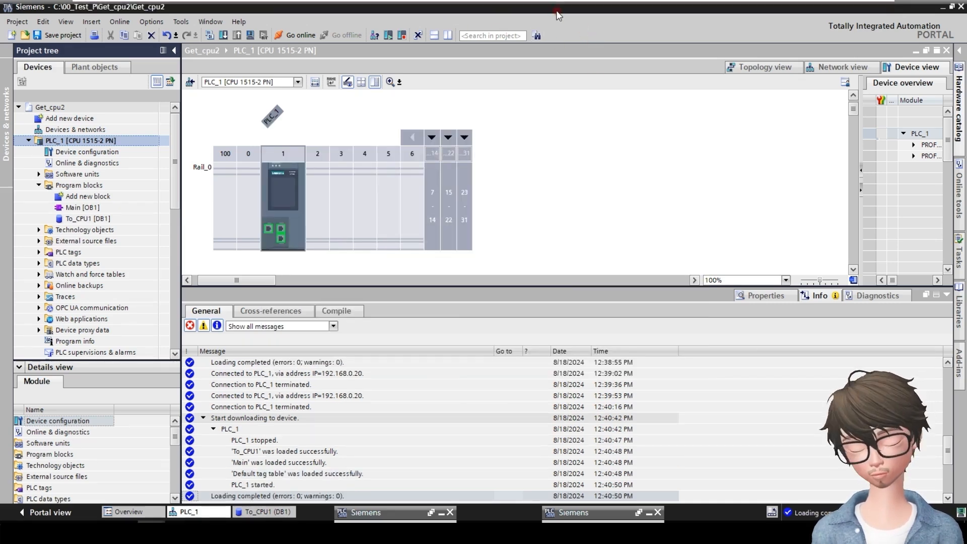
- Return Get_cpu2 to the side-by-side layout, collapse its project tree and monitor the To_CPU1 data block online
double_click(557, 11)
click(277, 229)
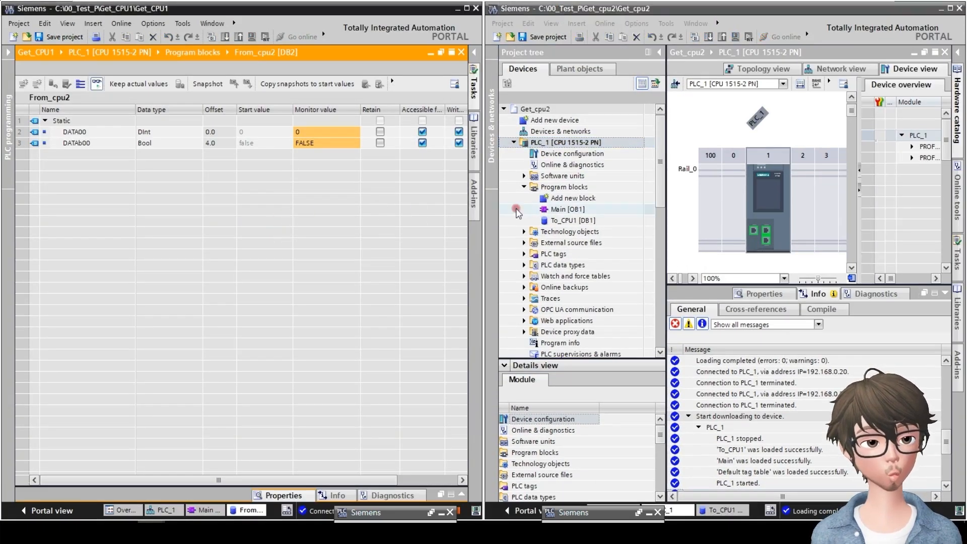
click(660, 51)
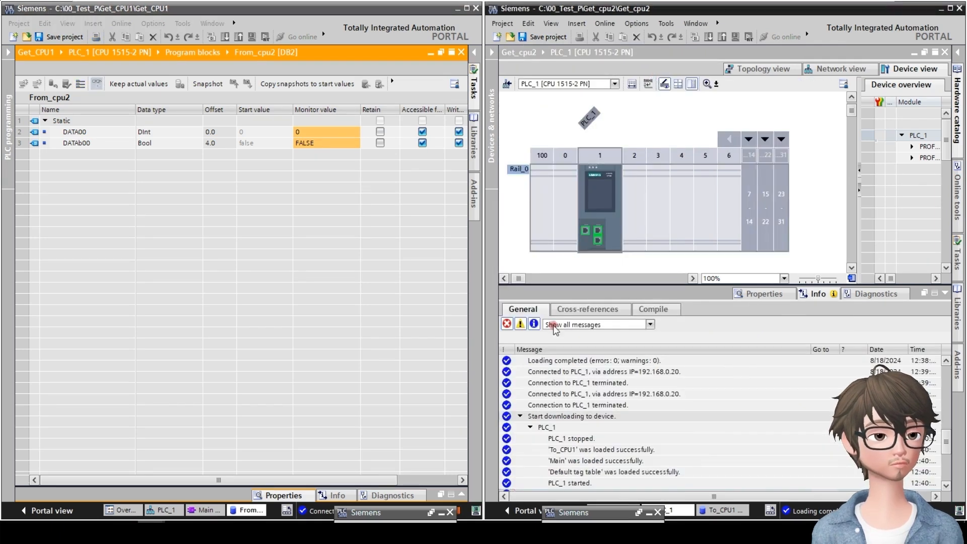
click(716, 511)
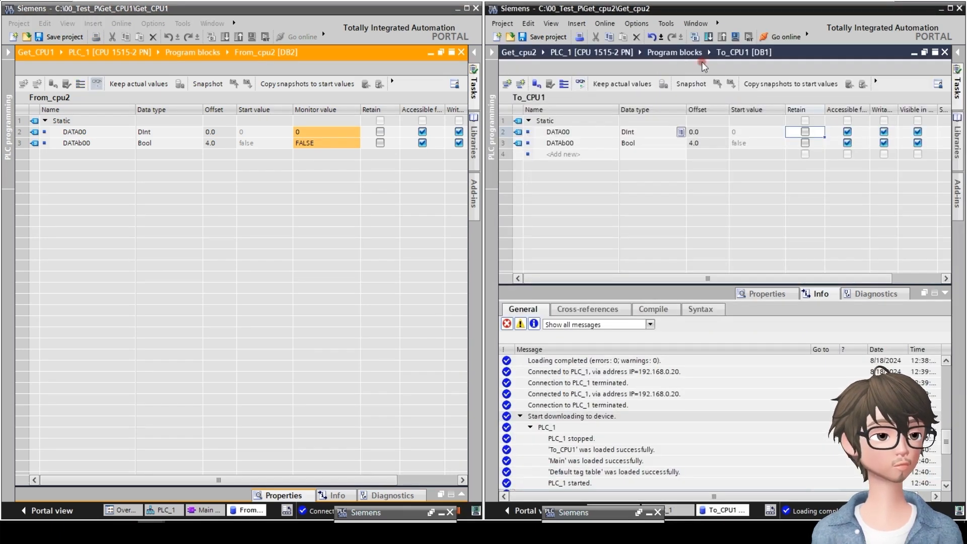
click(579, 85)
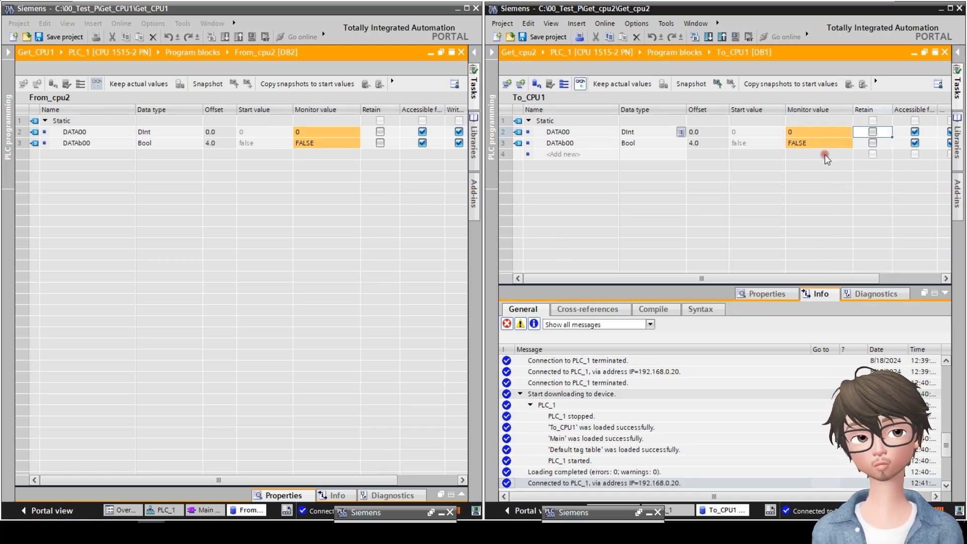
- Modify the monitored value of DATA00 in To_CPU1 to 20 and to 50, comparing it with From_cpu2
double_click(806, 133)
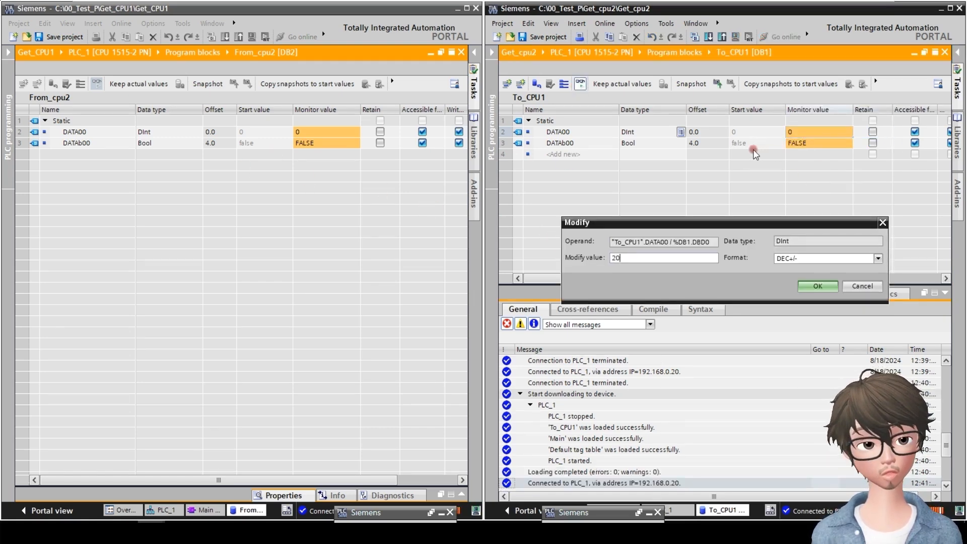
key(Return)
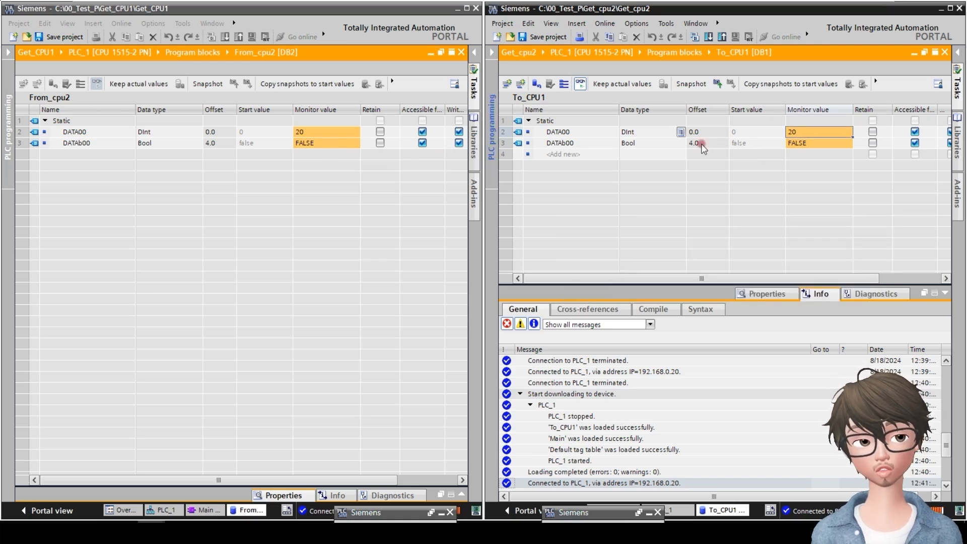
double_click(805, 133)
text(50)
key(Return)
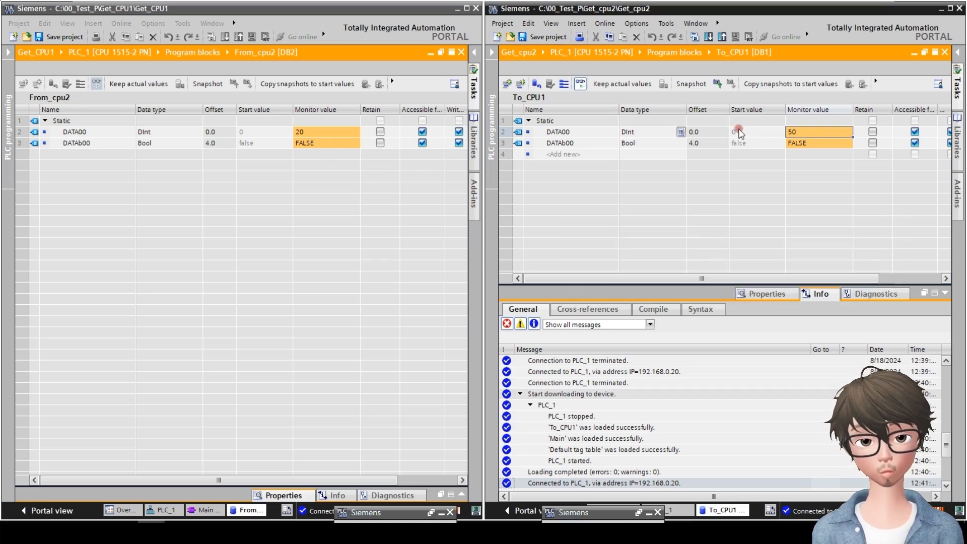
click(9, 121)
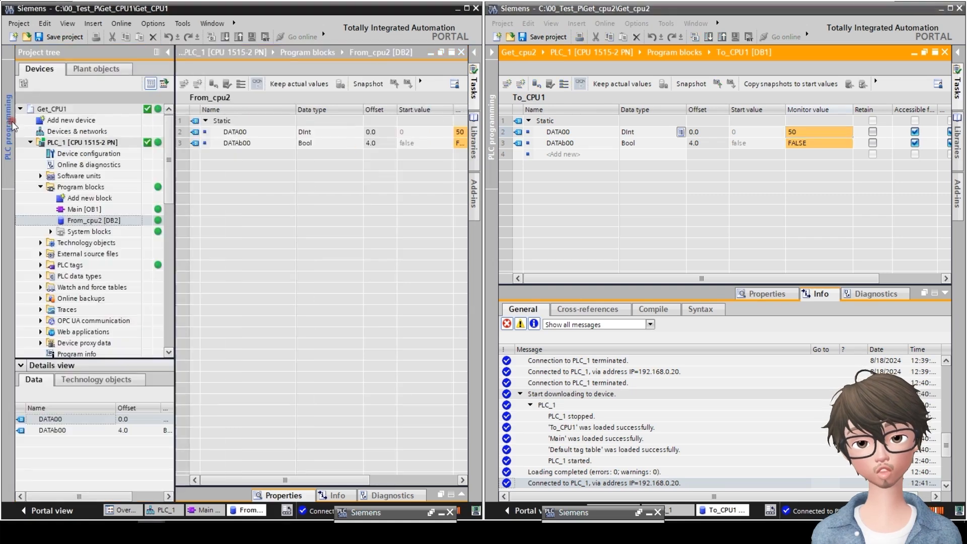
click(168, 52)
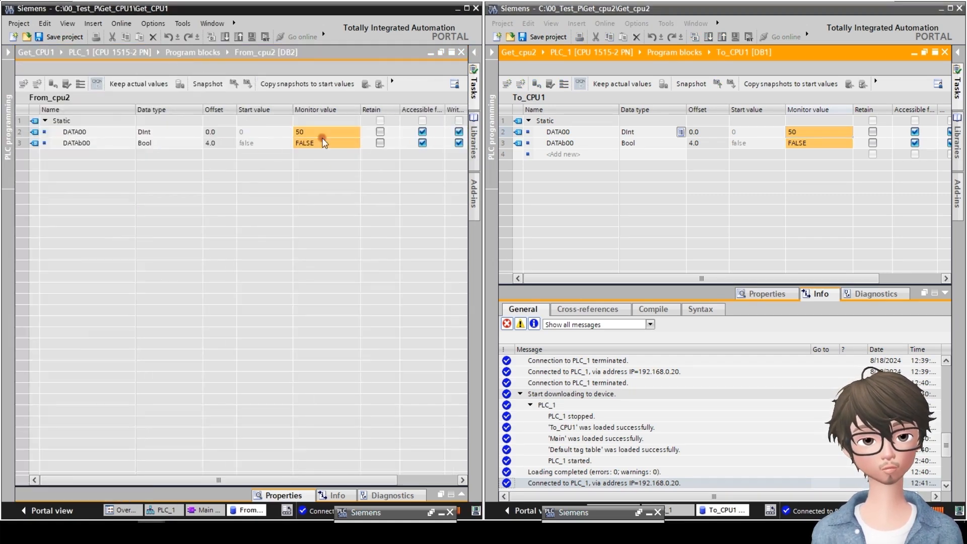
- Toggle the monitored value of DATAb00 in the To_CPU1 data block to TRUE
double_click(808, 143)
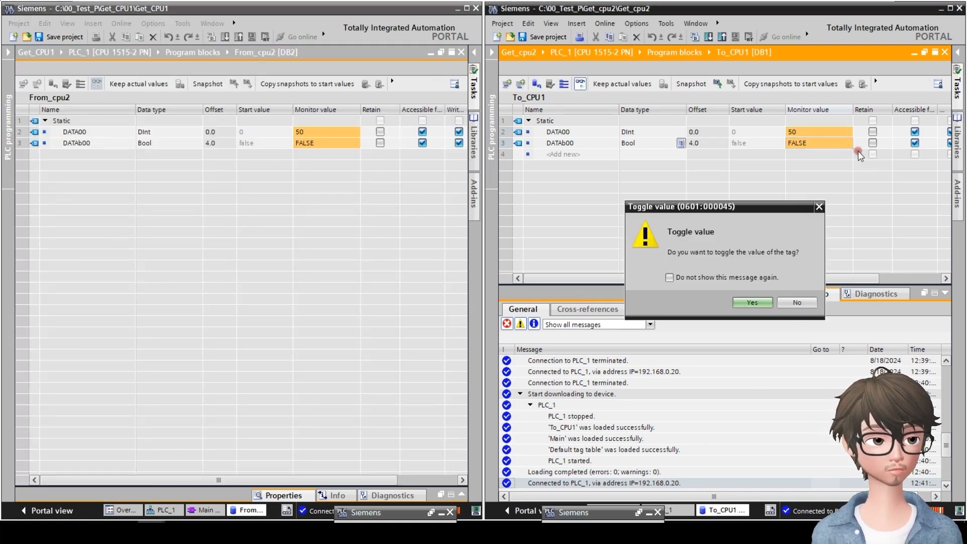
key(Return)
double_click(820, 145)
key(Return)
double_click(799, 146)
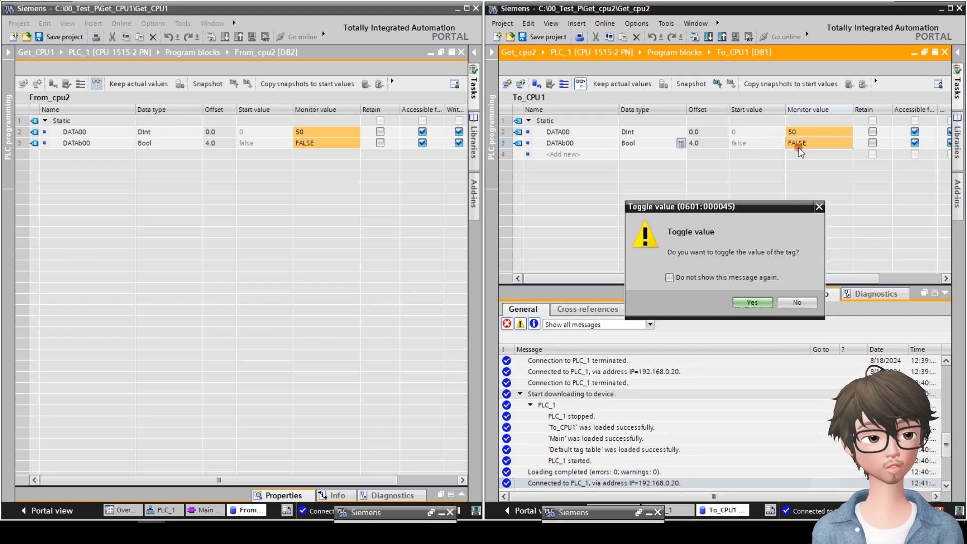
click(740, 304)
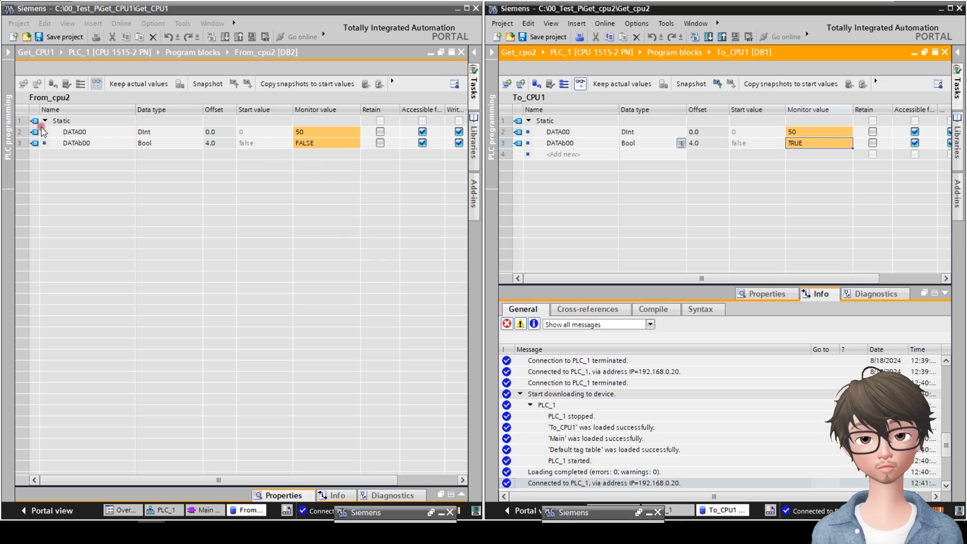
- Set the length of both ADDR_1 and RD_1 to BYTE 5 on the GET call in Main [OB1] of Get_CPU1
click(7, 125)
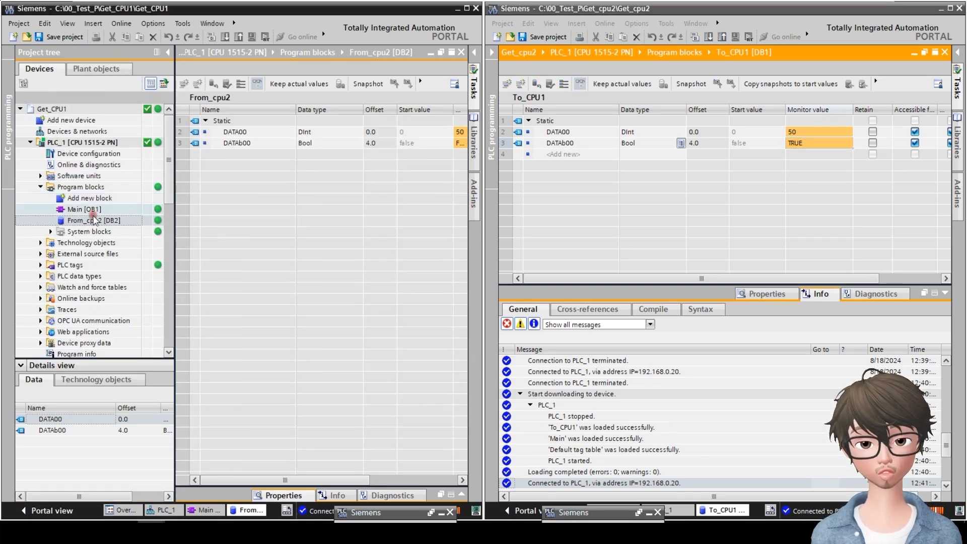
double_click(85, 209)
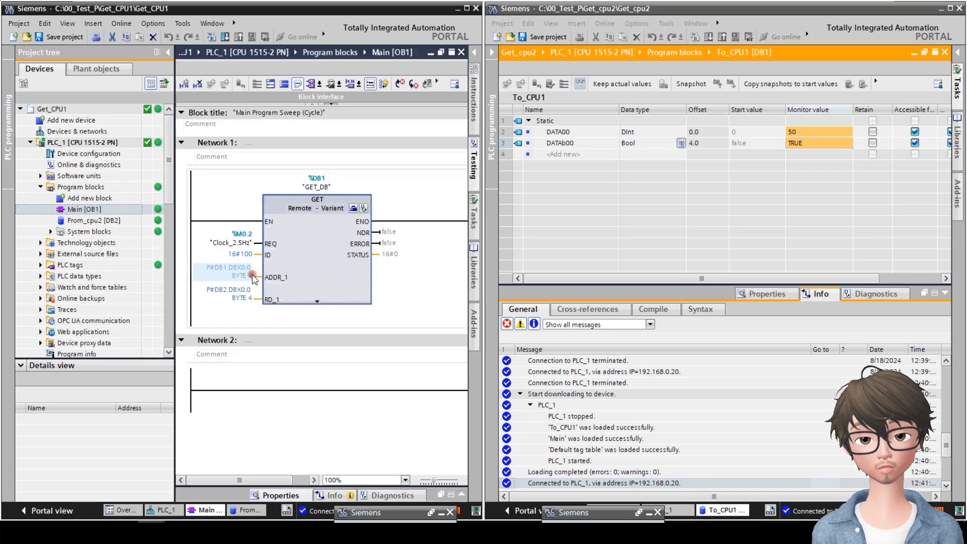
click(251, 276)
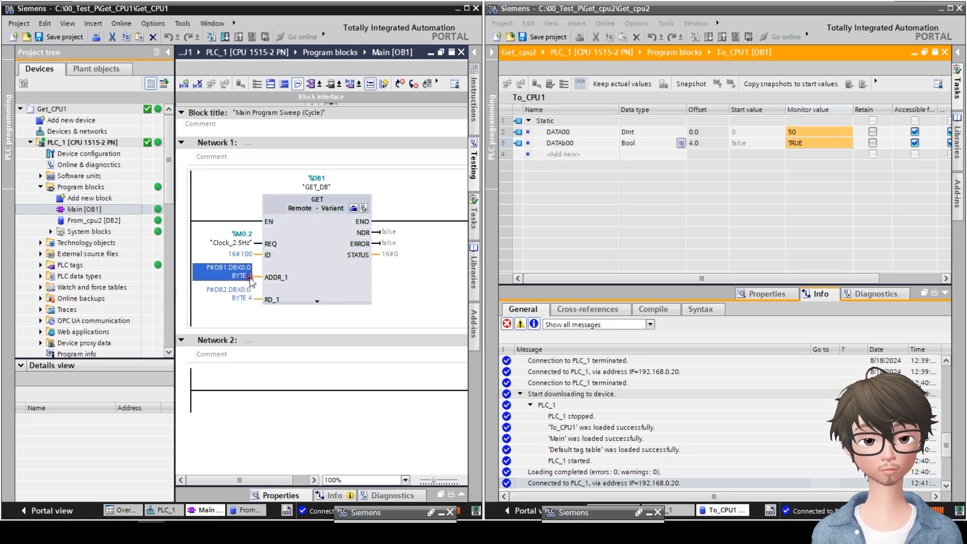
click(249, 278)
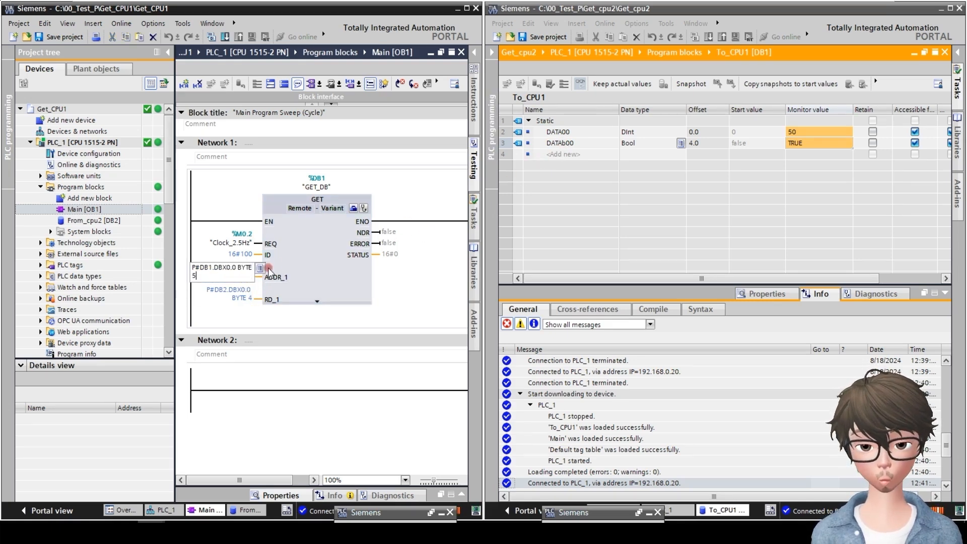
click(238, 298)
click(239, 298)
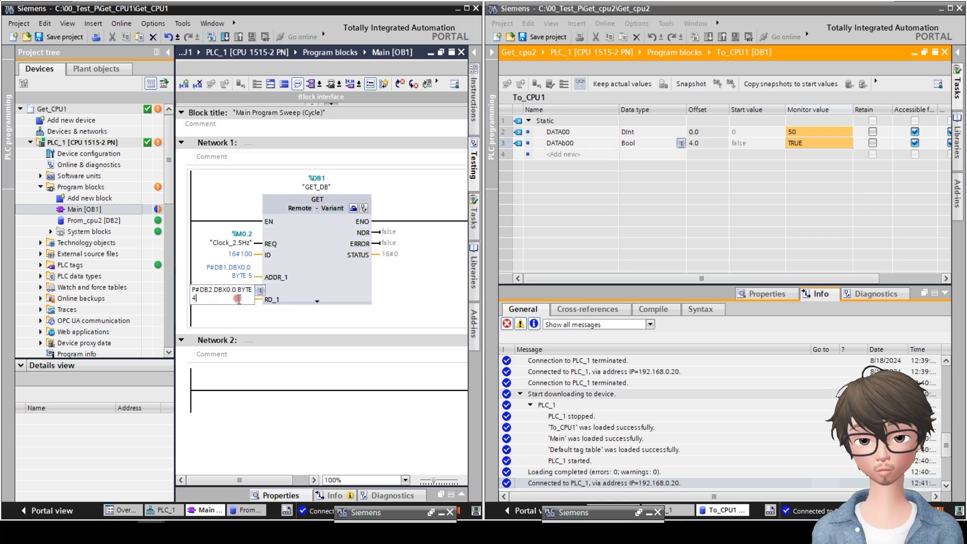
text(5)
click(337, 291)
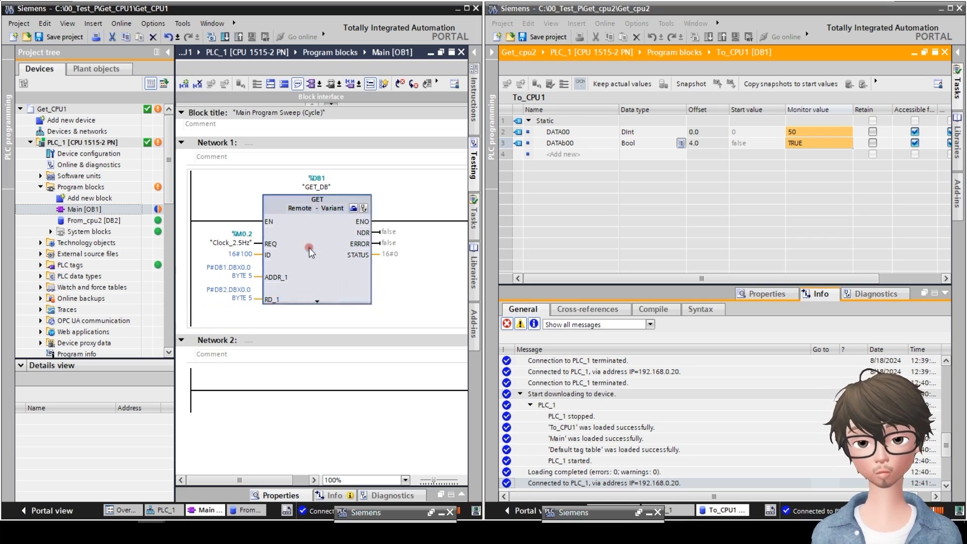
- Download the changed Main [OB1] to the Get_CPU1 PLC and open its From_cpu2 data block with the project tree collapsed
click(228, 38)
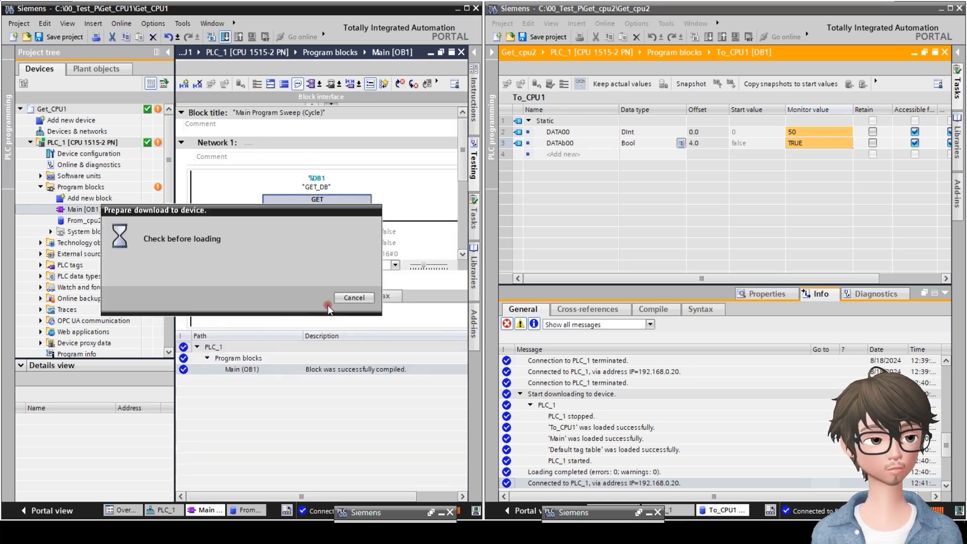
click(618, 379)
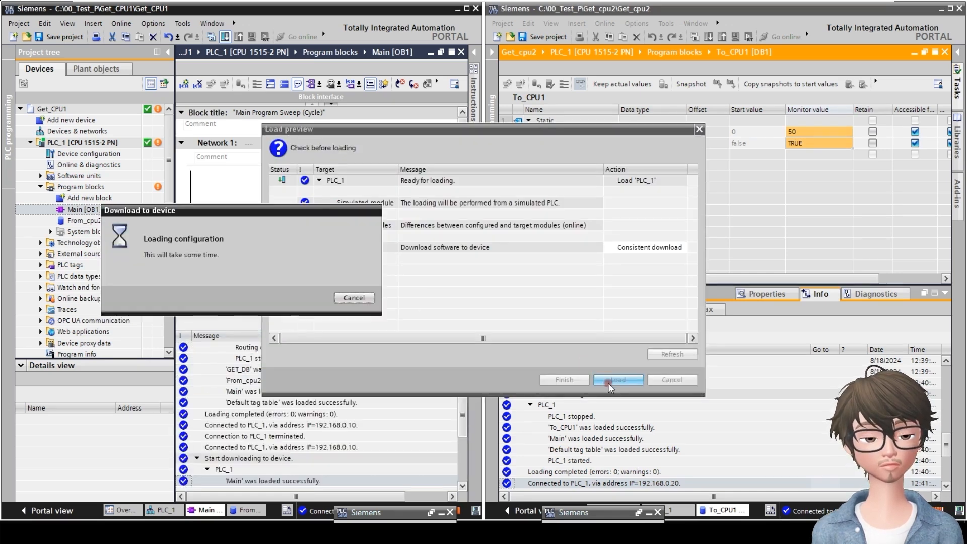
double_click(101, 220)
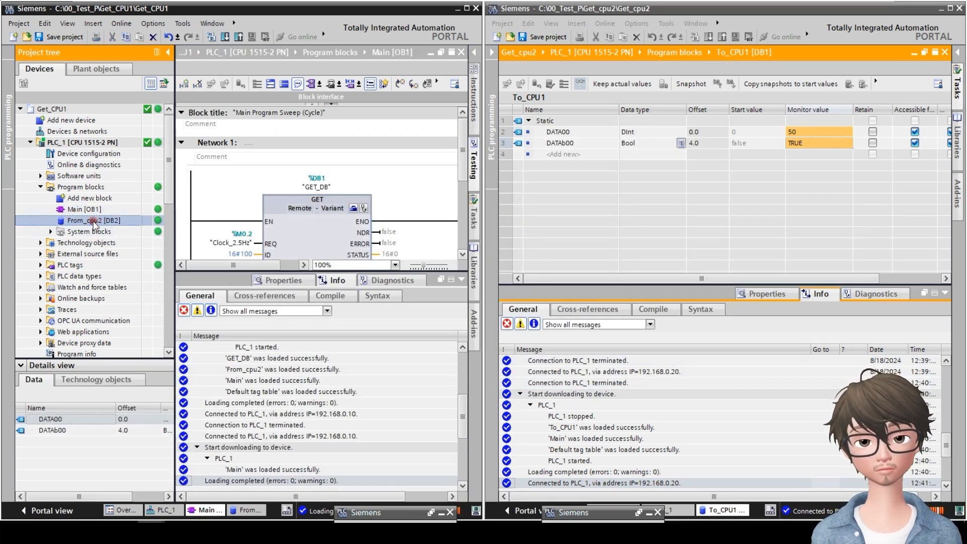
click(166, 54)
click(322, 145)
- Toggle the monitored value of DATAb00 in To_CPU1 to FALSE, TRUE and FALSE, comparing it with From_cpu2
double_click(795, 144)
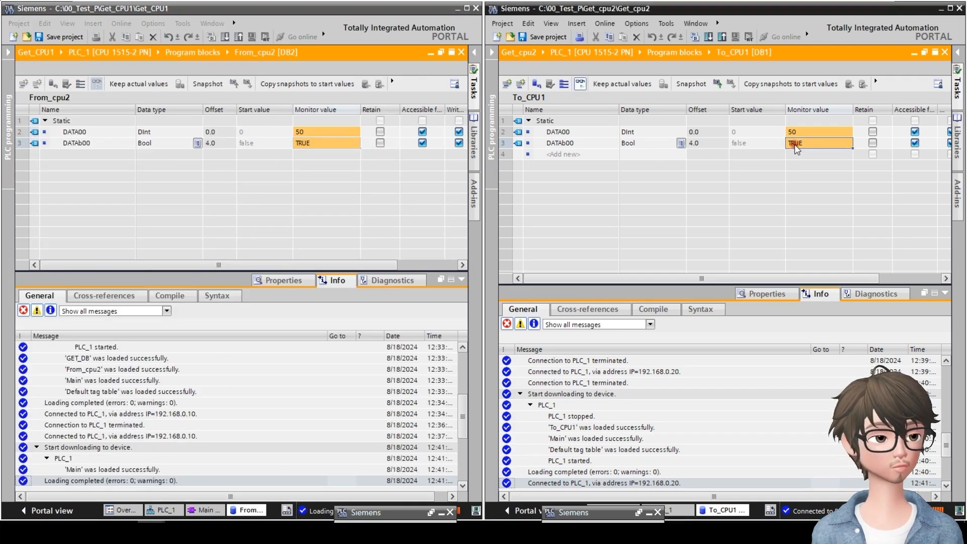
key(Return)
double_click(799, 145)
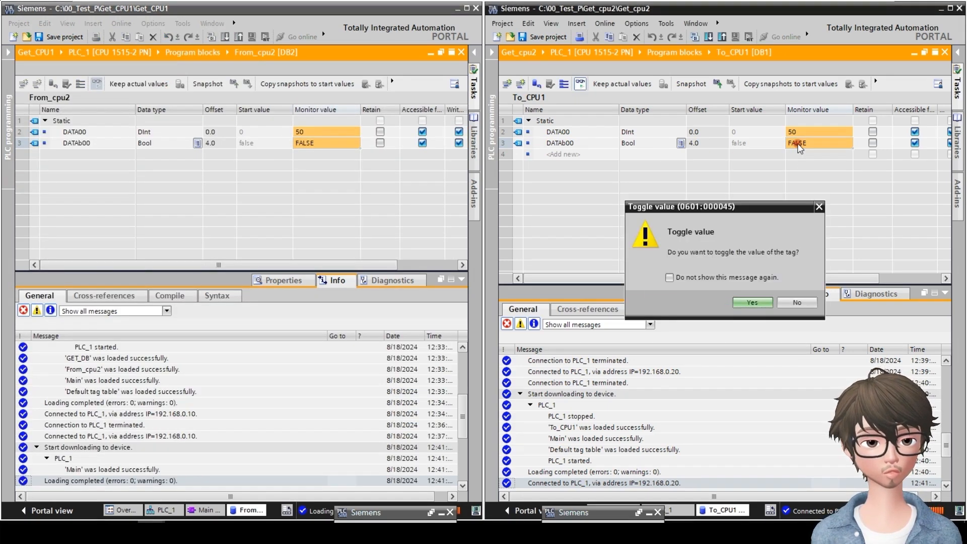
key(Return)
double_click(798, 144)
key(Return)
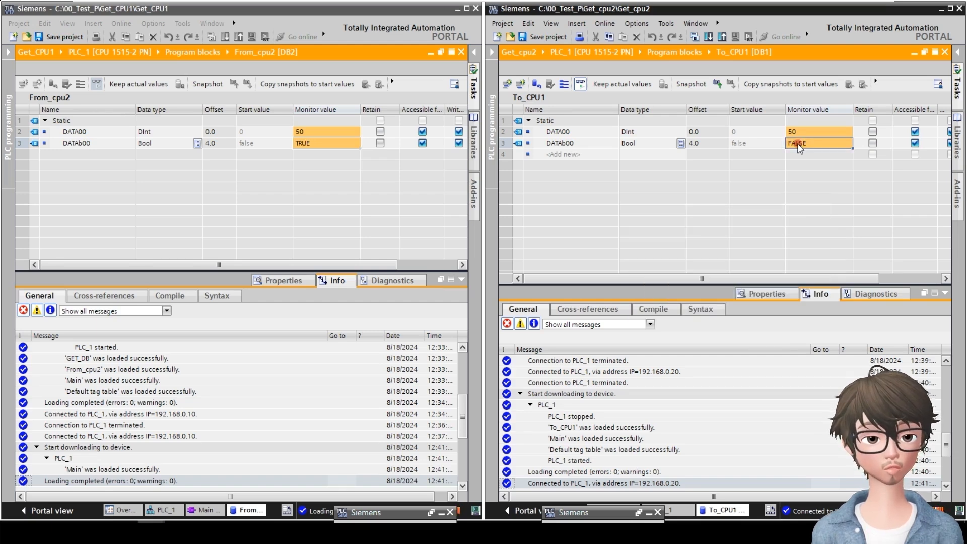
- Reopen Main [OB1] of Get_CPU1 and expand the GET block to examine its unused ADDR_2 and RD_2 parameters
click(7, 124)
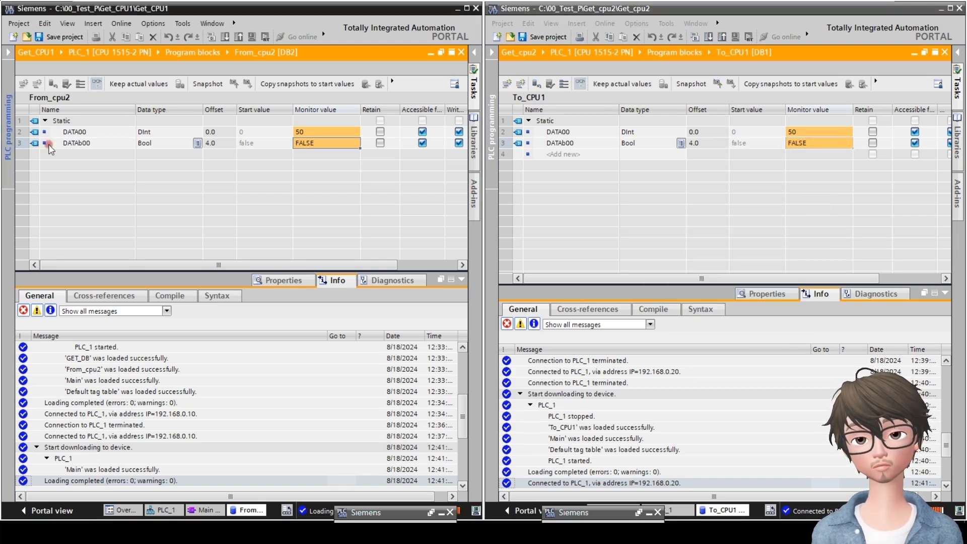
double_click(84, 209)
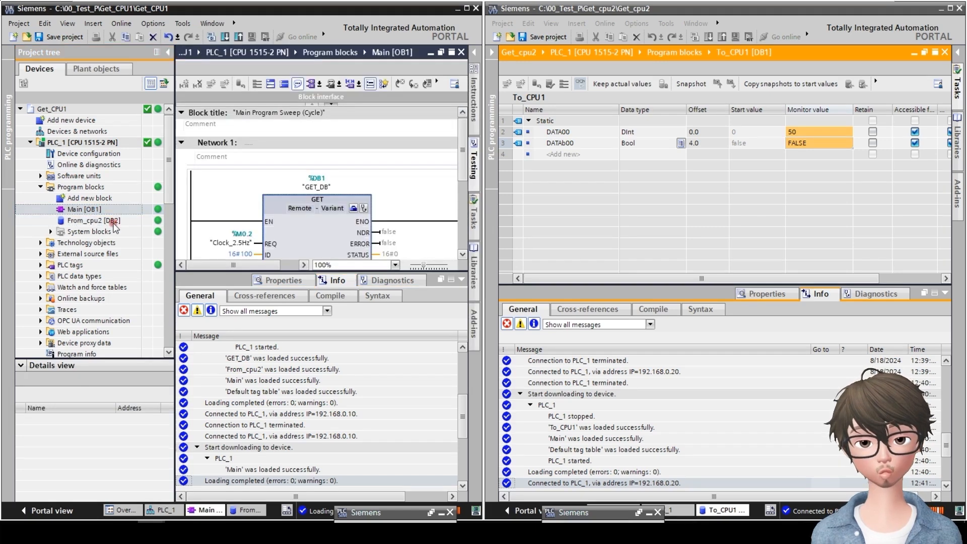
scroll(289, 221, down, 3)
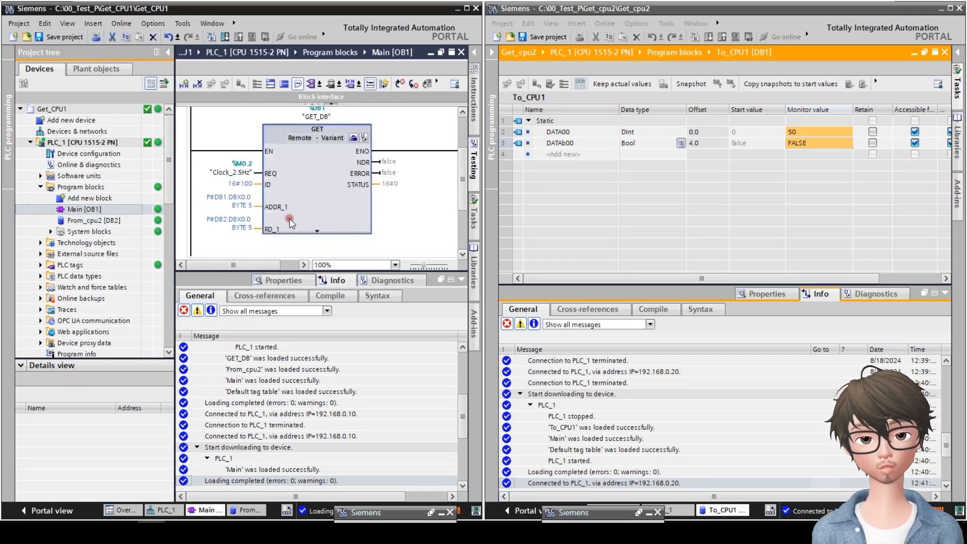
scroll(317, 181, up, 3)
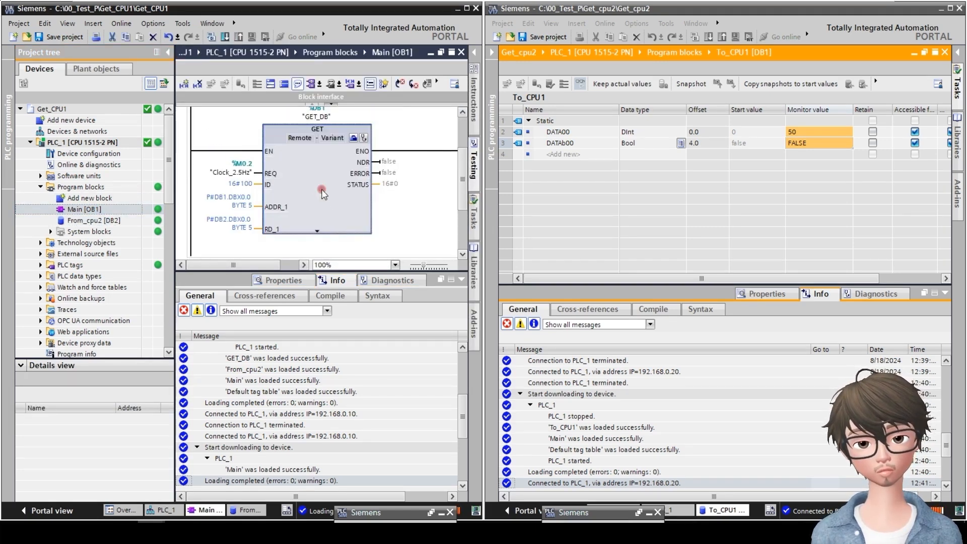
click(464, 281)
click(317, 302)
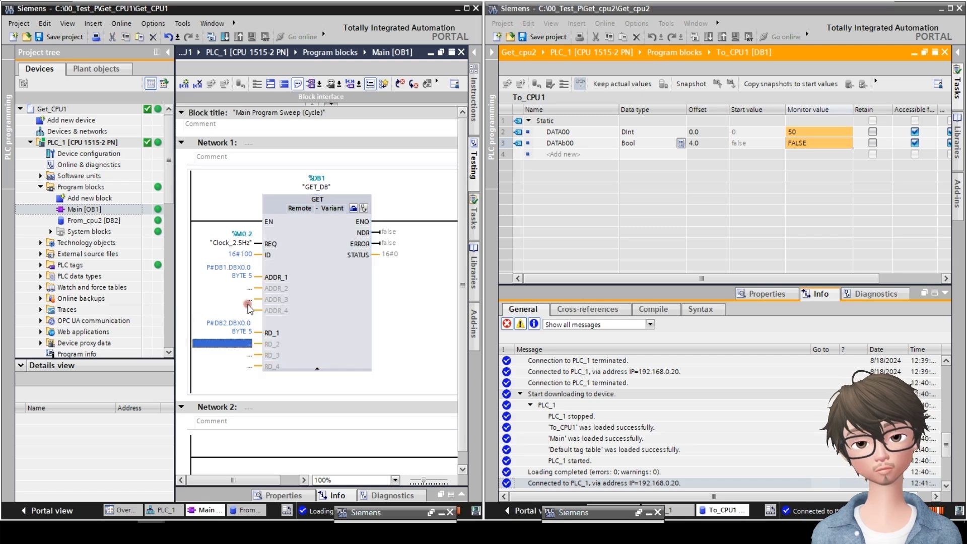
click(247, 288)
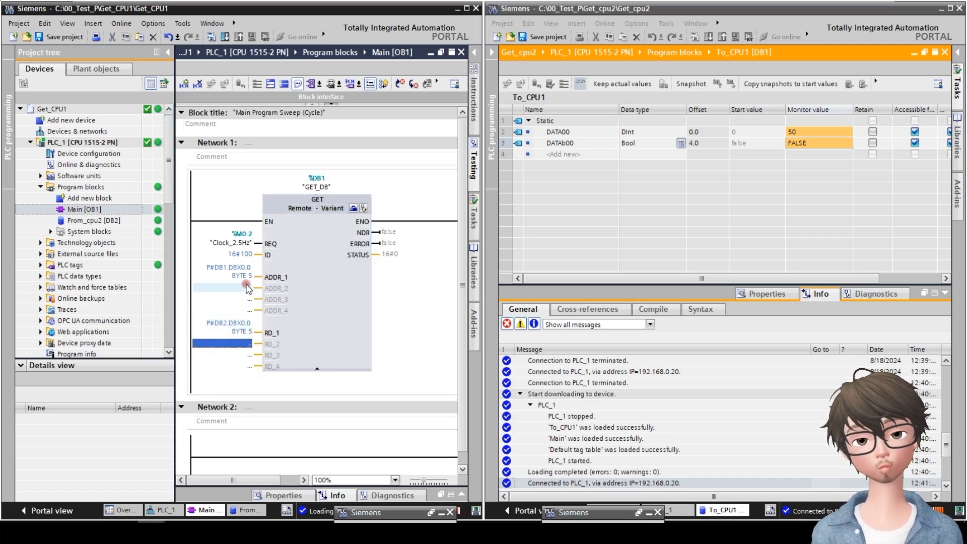
click(243, 343)
click(249, 289)
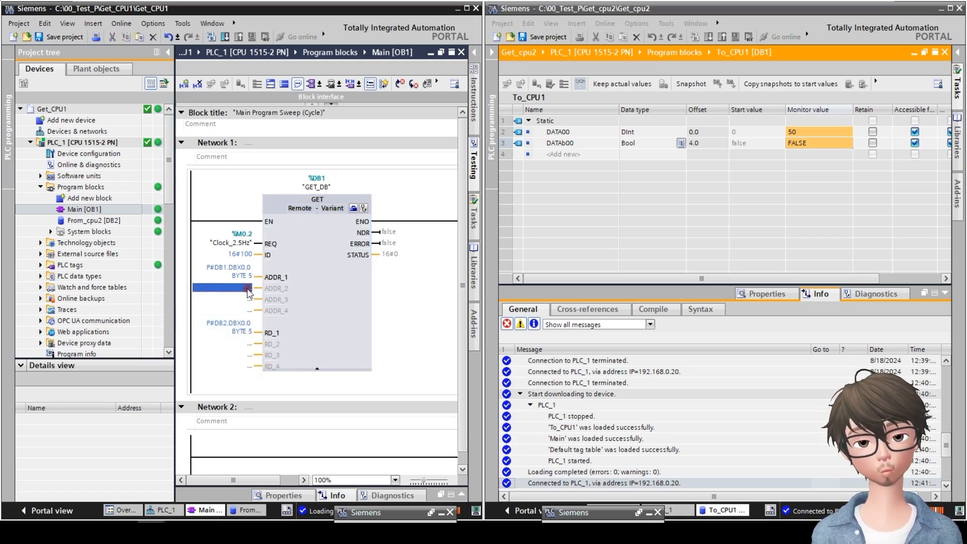
click(245, 344)
- Add a global data block named To_CPU1_2 to the program blocks of Get_cpu2
click(491, 127)
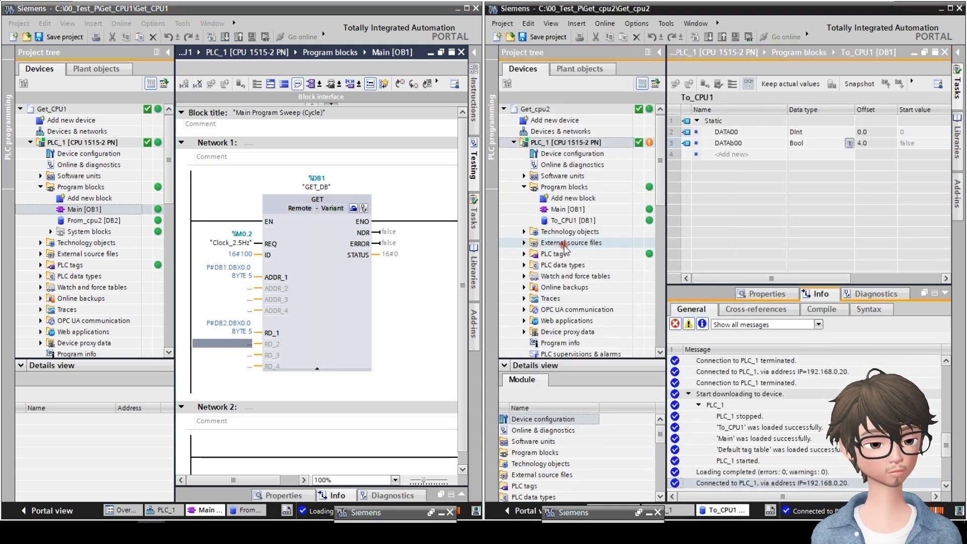
click(568, 221)
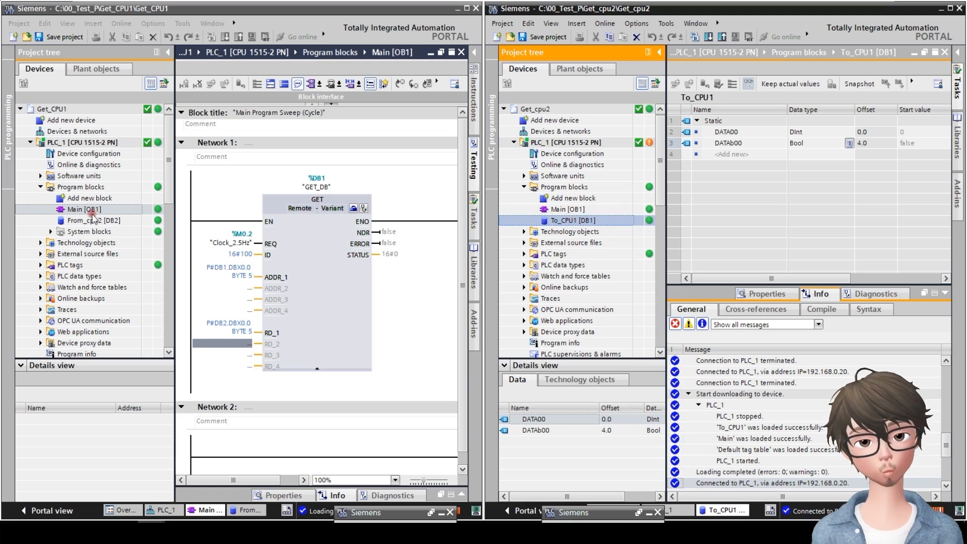
click(94, 221)
click(557, 219)
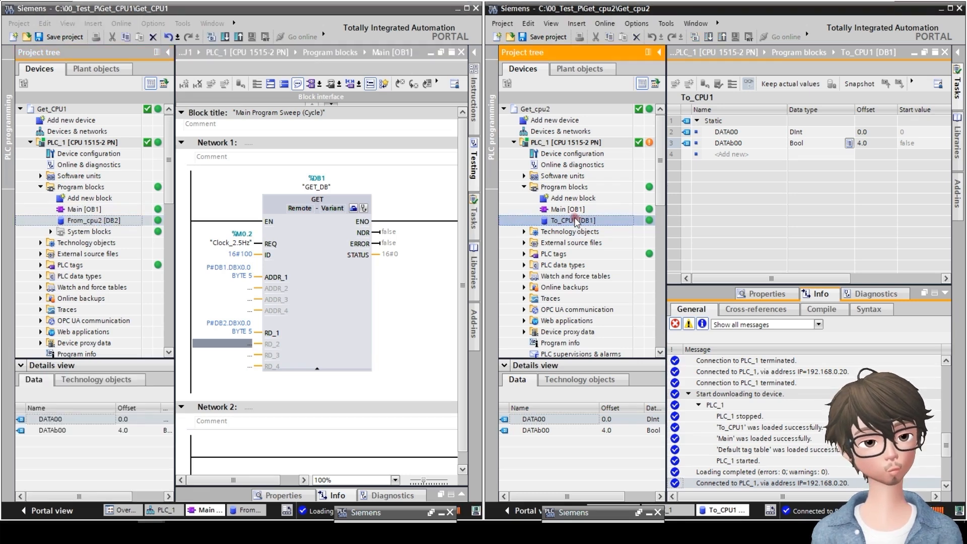
double_click(565, 200)
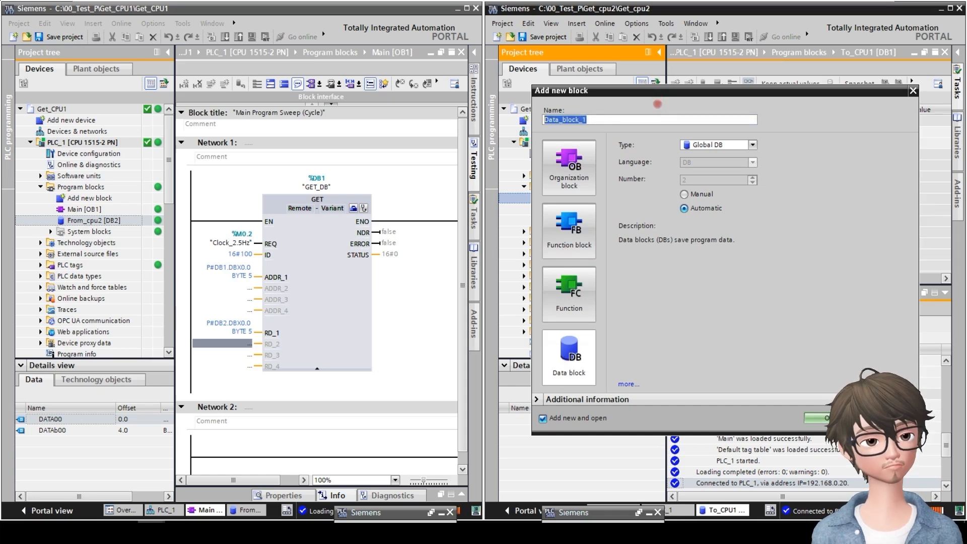
text(To)
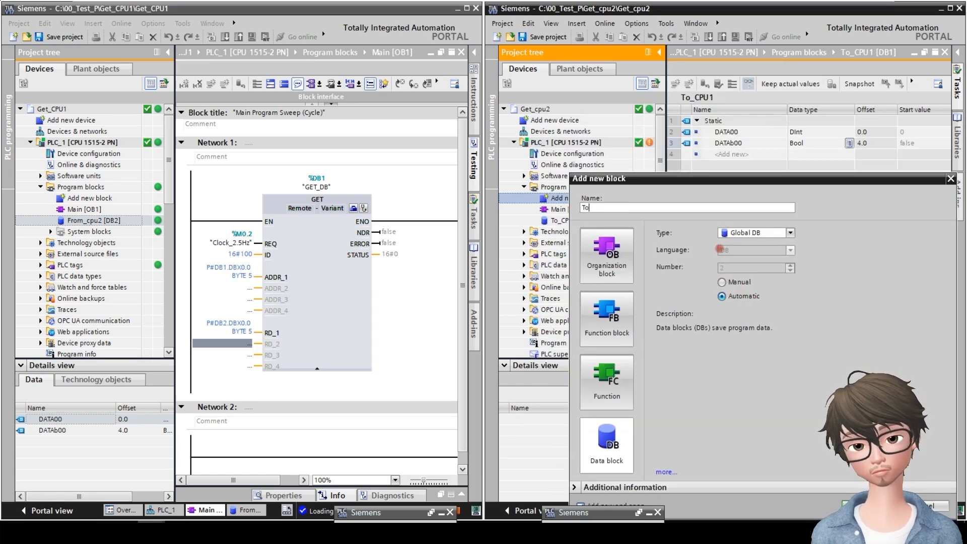
text(_CPU1_2)
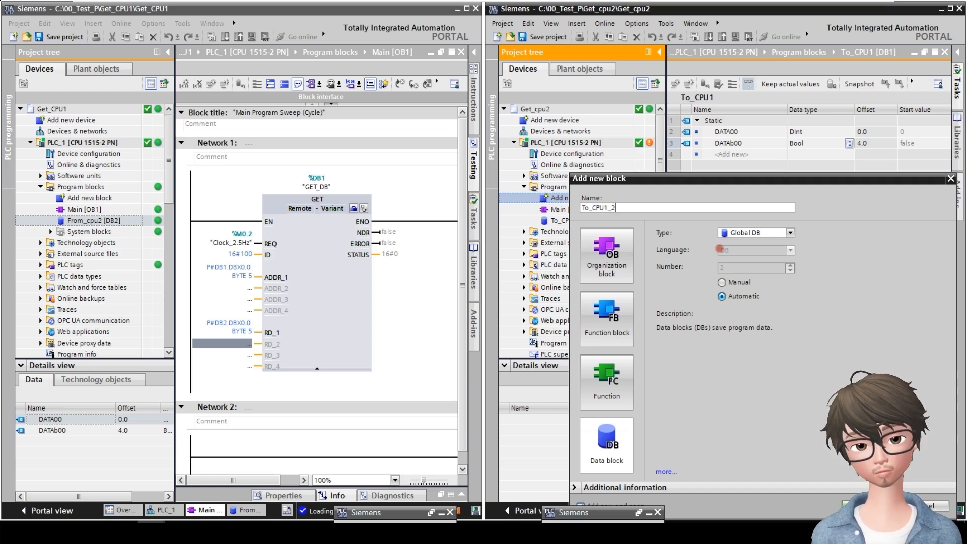
key(Return)
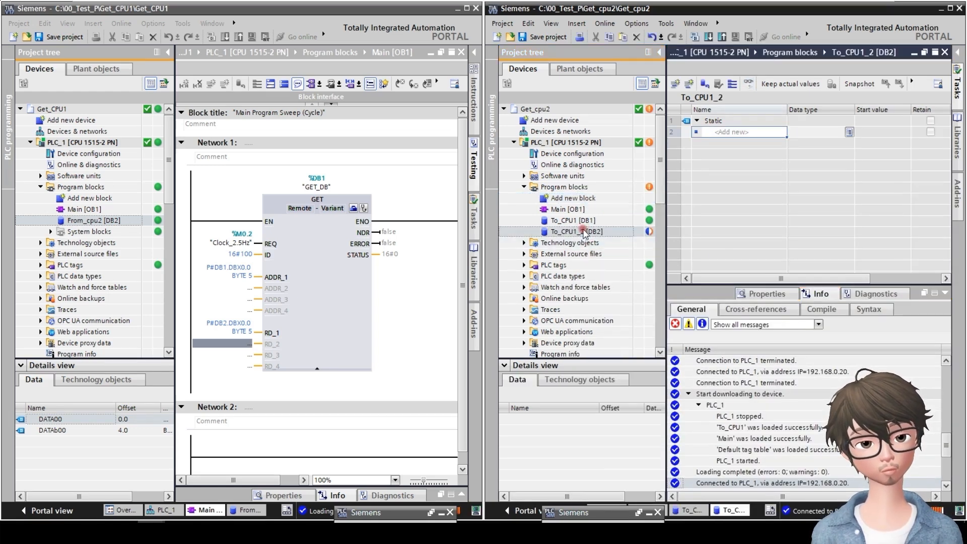
- Create a Bool tag named DATAb00 in the To_CPU1_2 data block
click(737, 133)
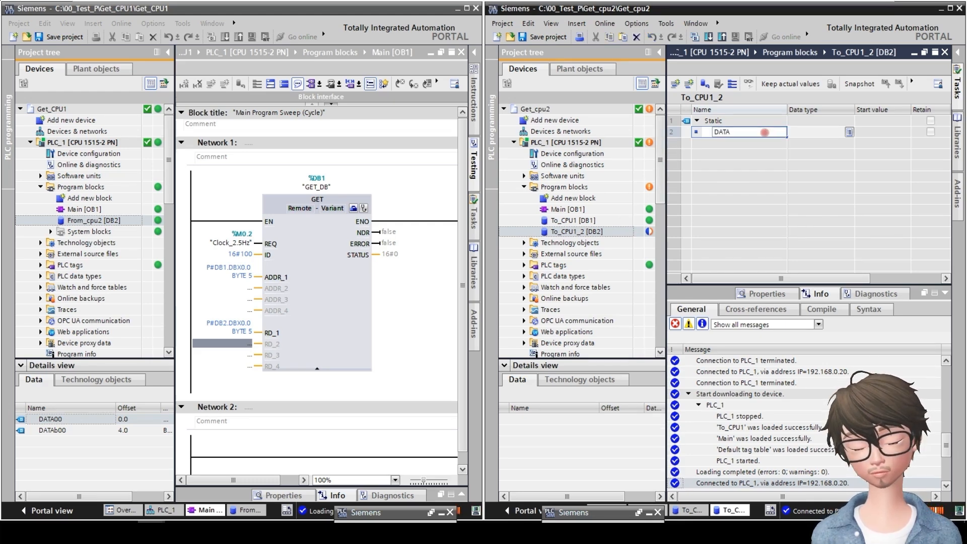
key(Return)
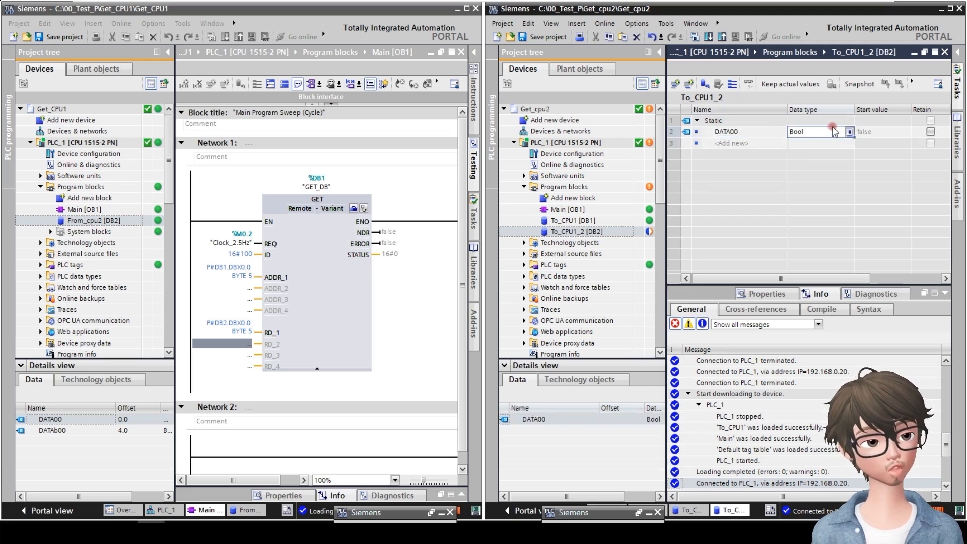
click(732, 134)
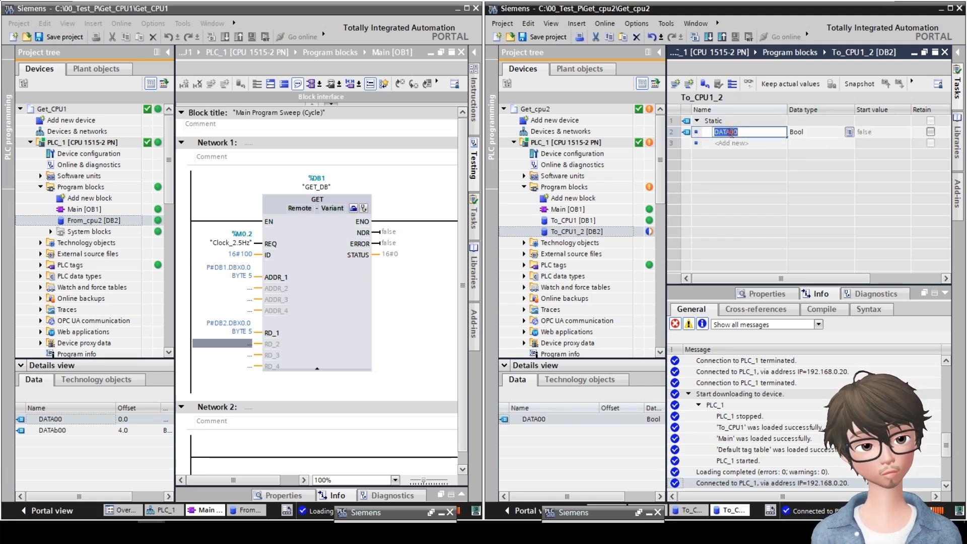
key(Return)
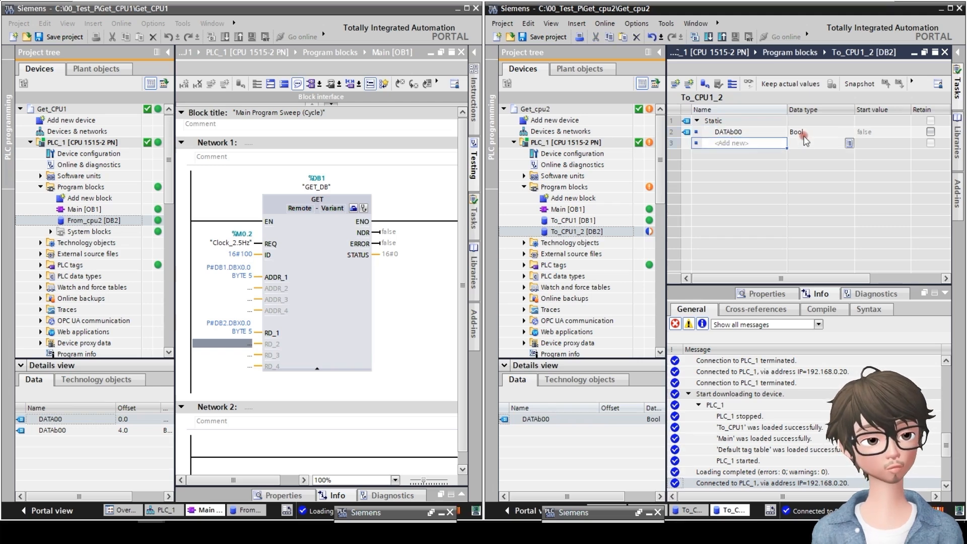
- Add a global data block named From_cpu2_2 to the program blocks of Get_CPU1
click(88, 198)
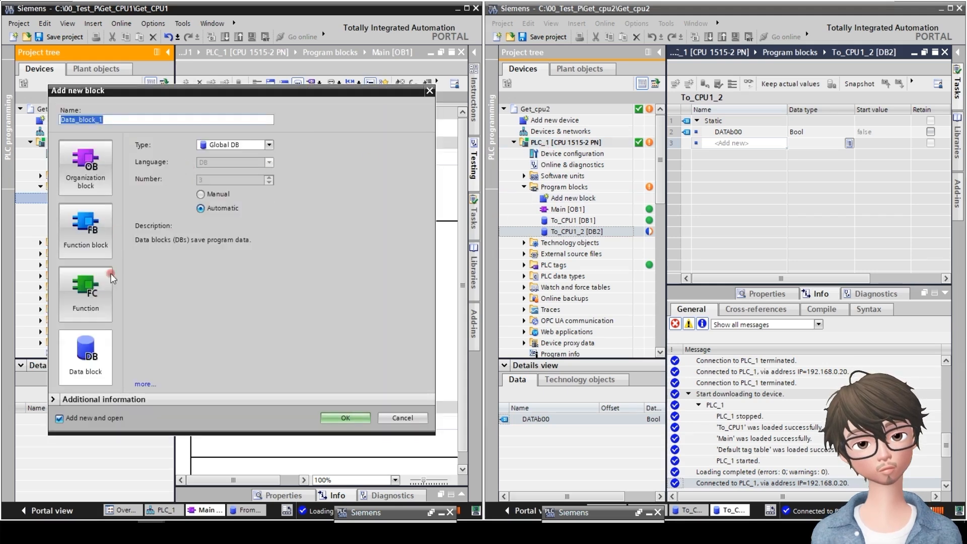
text(From_cpu)
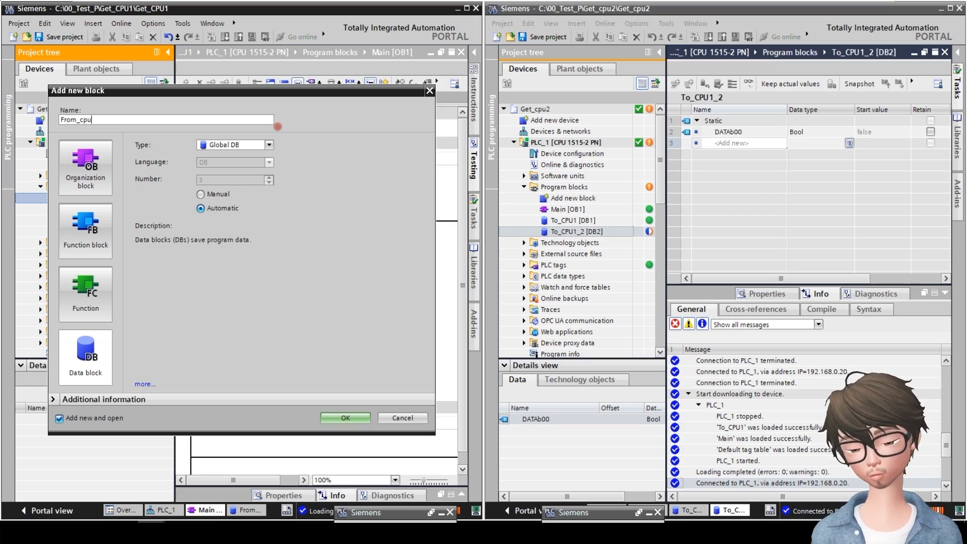
text(2_2)
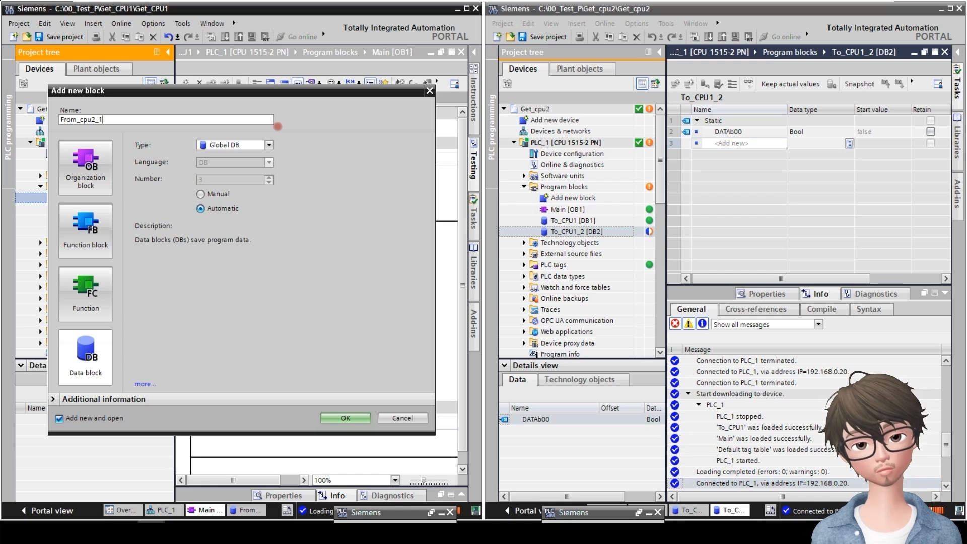
key(Return)
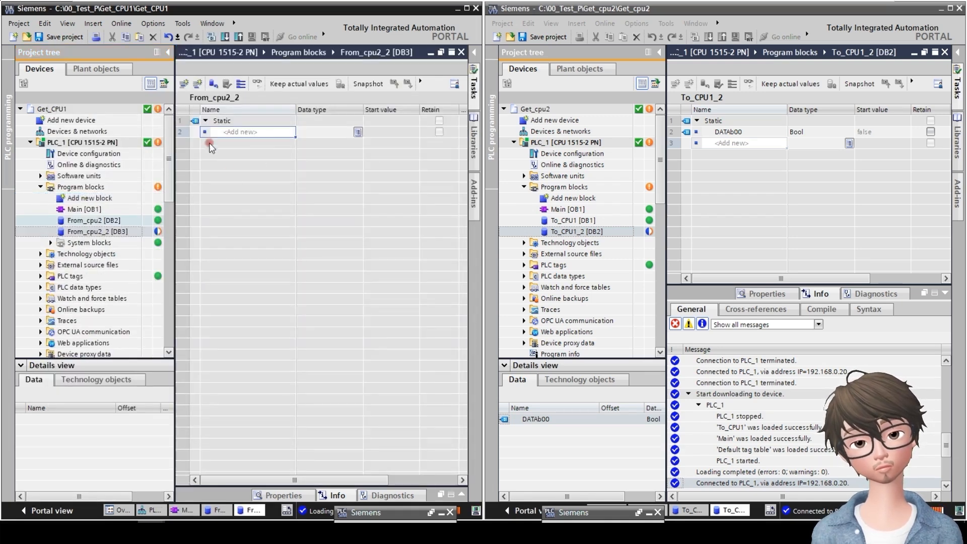
- Create a Bool tag named DATAb00 in the From_cpu2_2 data block
click(246, 132)
text(d)
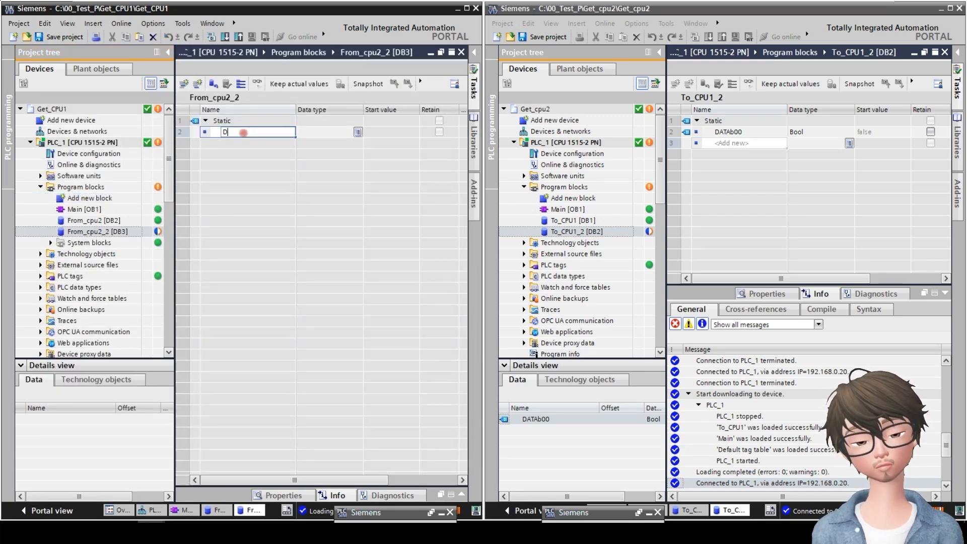
text(ATAb0)
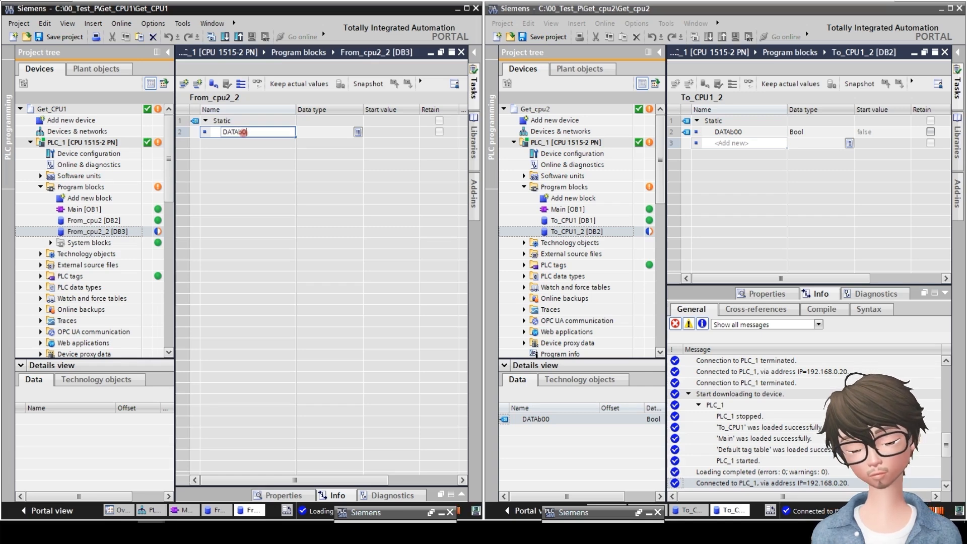
text(0)
key(Return)
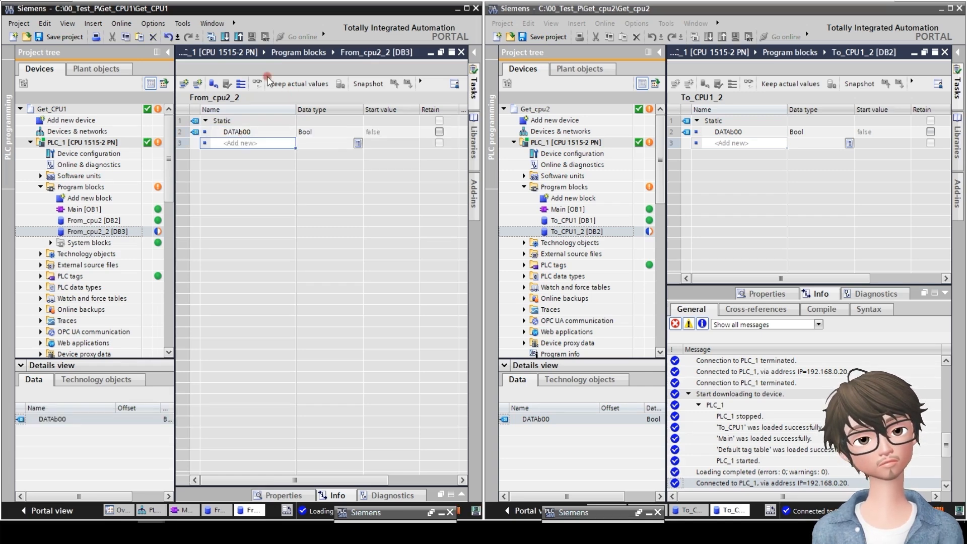
- Download From_cpu2_2 to the Get_CPU1 PLC and To_CPU1_2 to the Get_cpu2 PLC
click(225, 36)
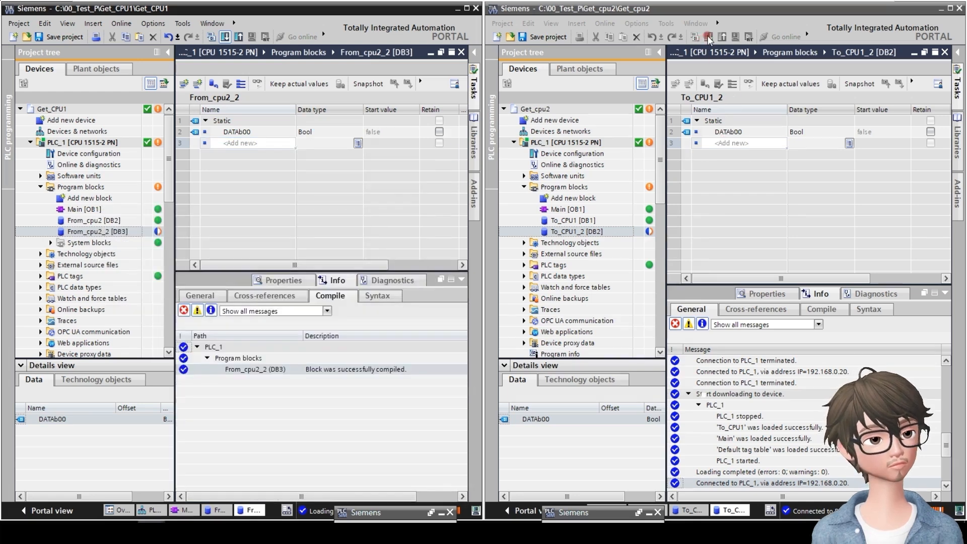
click(617, 380)
click(773, 172)
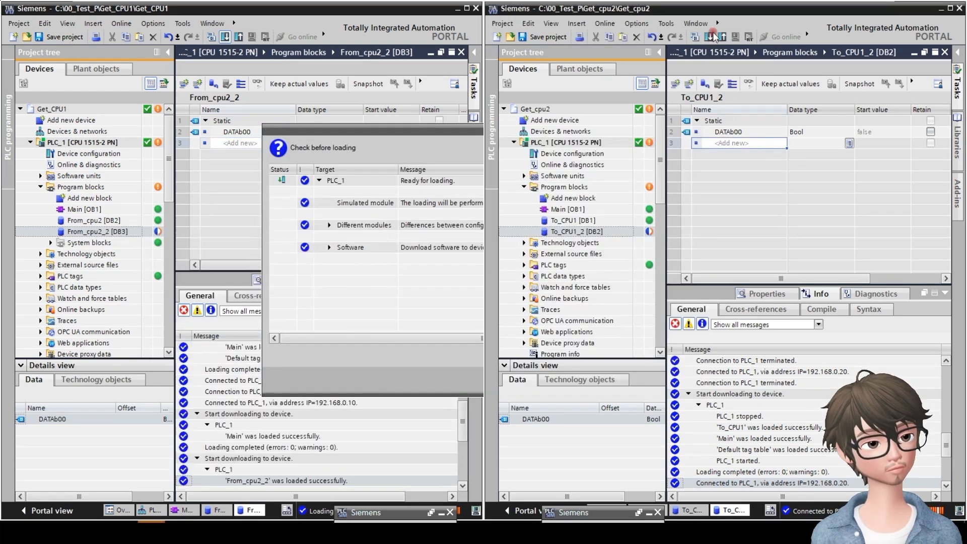
click(710, 37)
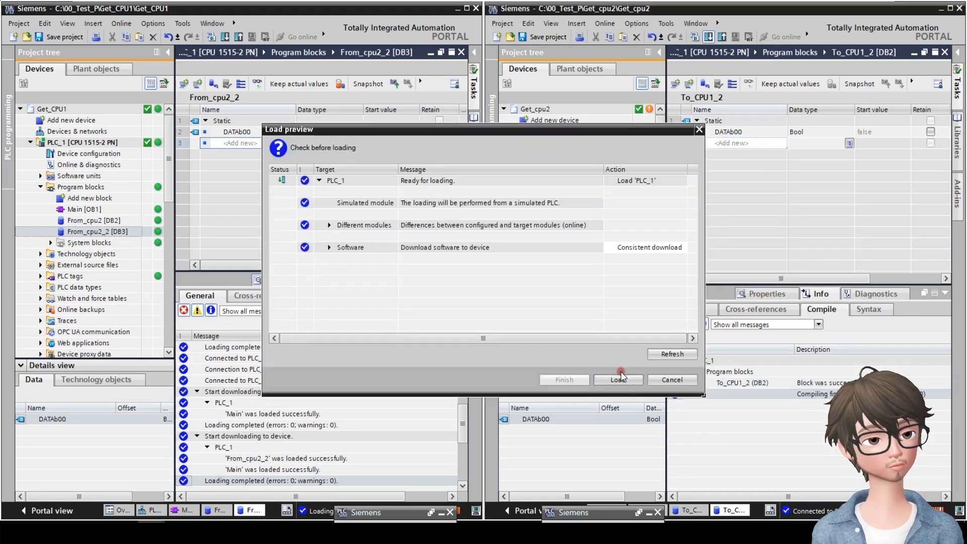
click(619, 381)
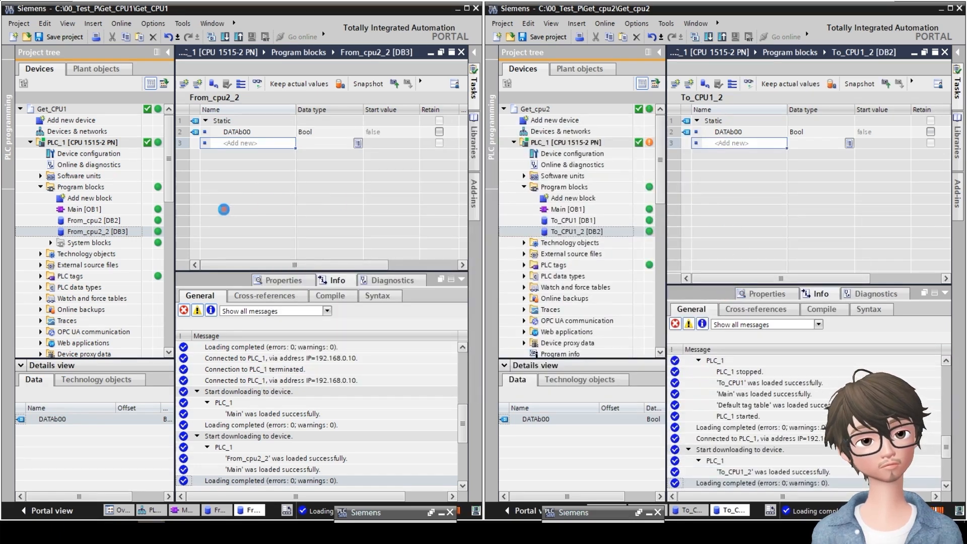
- Open the Main [OB1] block of Get_CPU1 at the RD parameters of the GET instruction
click(83, 209)
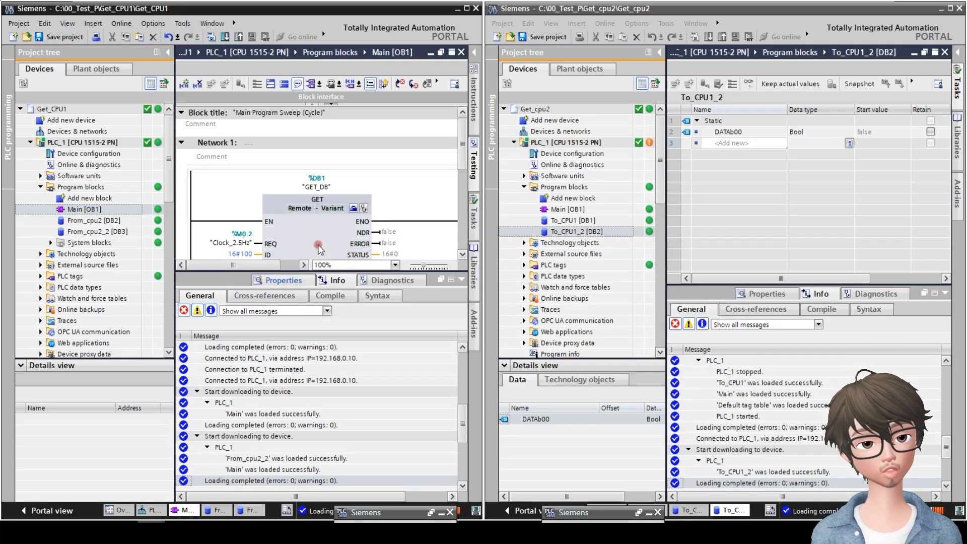
scroll(243, 200, down, 3)
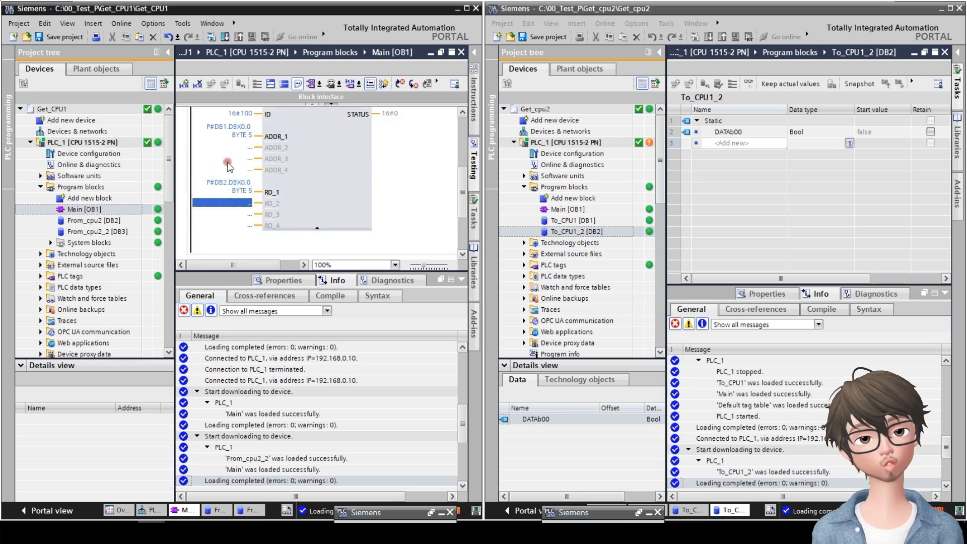
click(228, 191)
click(105, 220)
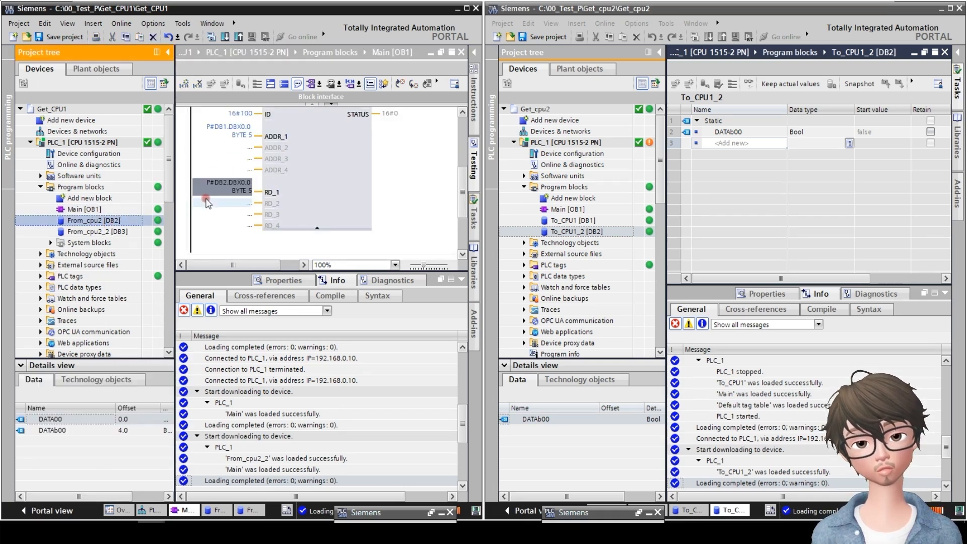
- Try to set the GET instruction's RD_2 parameter to P#DB3.DBX0.0 BYTE 1, based on the RD_1 pointer
click(217, 194)
key(ctrl+a)
key(ctrl+c)
double_click(225, 206)
key(ctrl+v)
key(ctrl+a)
text(1)
key(Escape)
double_click(230, 206)
key(ctrl+v)
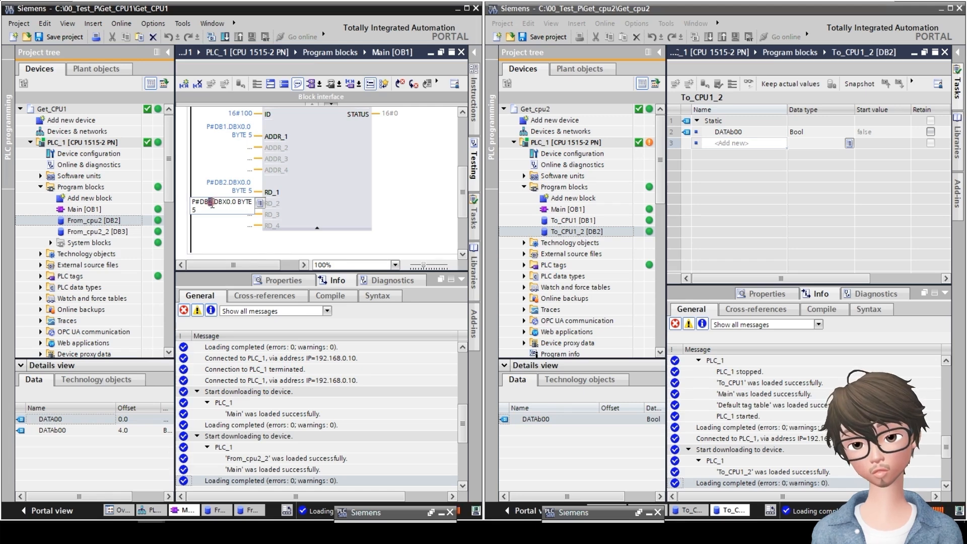
key(BackSpace)
text(3)
click(230, 203)
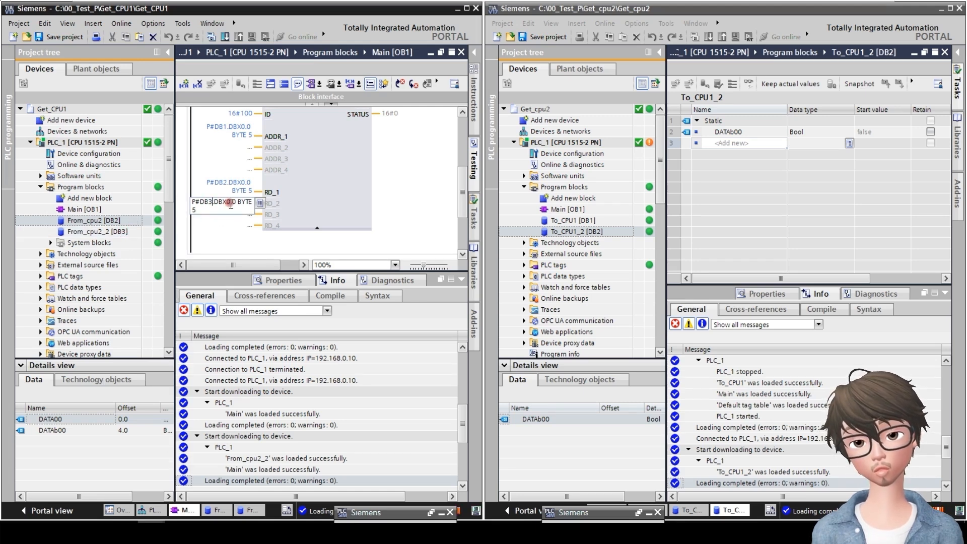
click(238, 206)
key(BackSpace)
text(1)
click(218, 172)
click(224, 209)
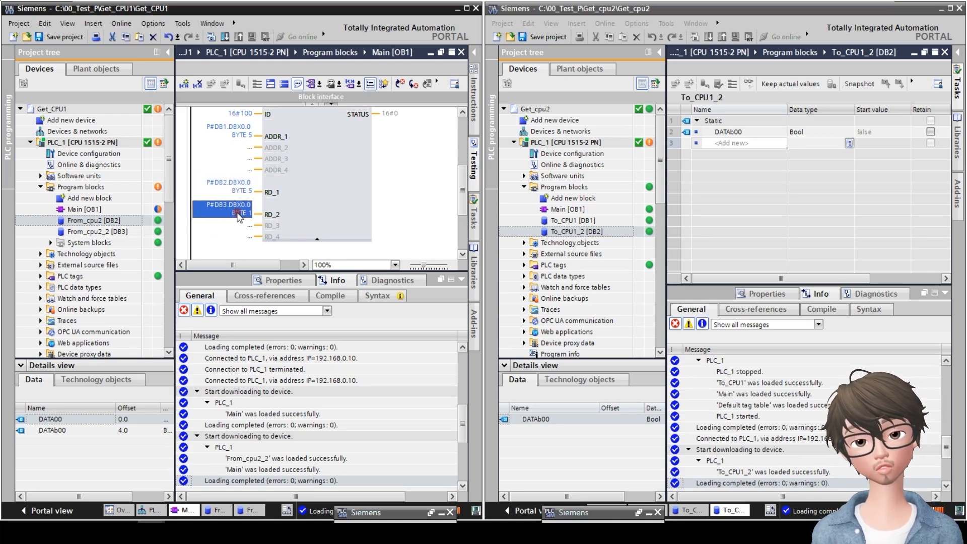
- Clear the pointer from the GET instruction's RD_2 parameter
click(117, 231)
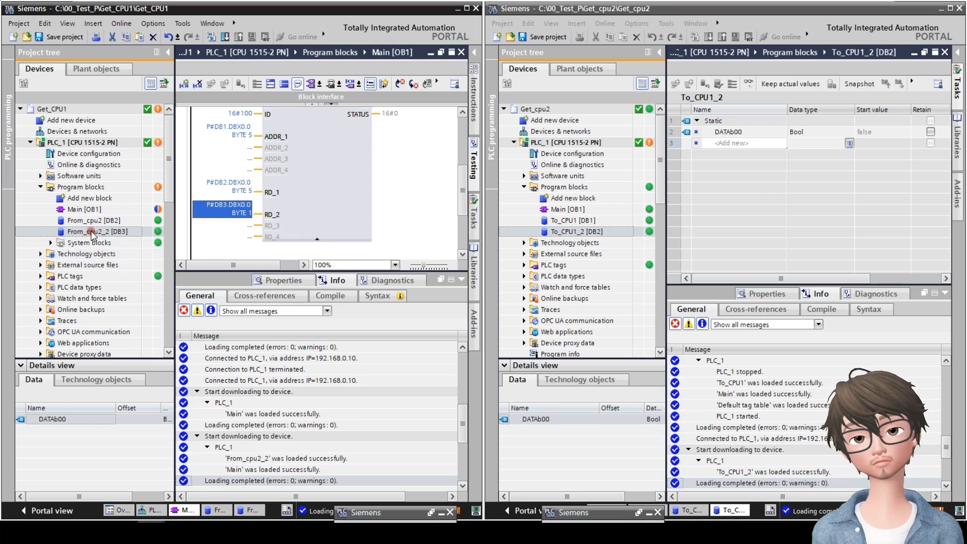
double_click(226, 213)
click(305, 184)
- Disable optimized block access in the attributes of the From_cpu2_2 data block
right_click(123, 230)
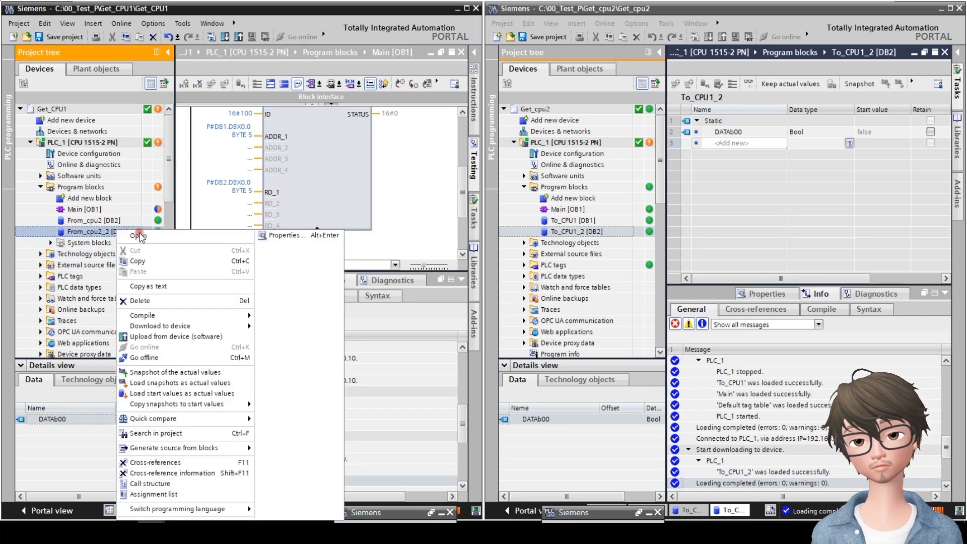
click(286, 235)
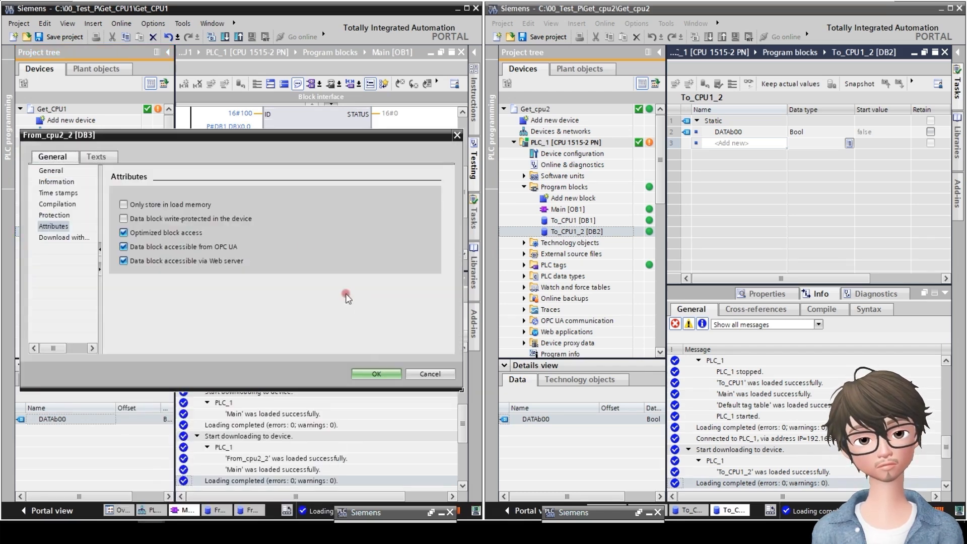
click(172, 230)
click(360, 298)
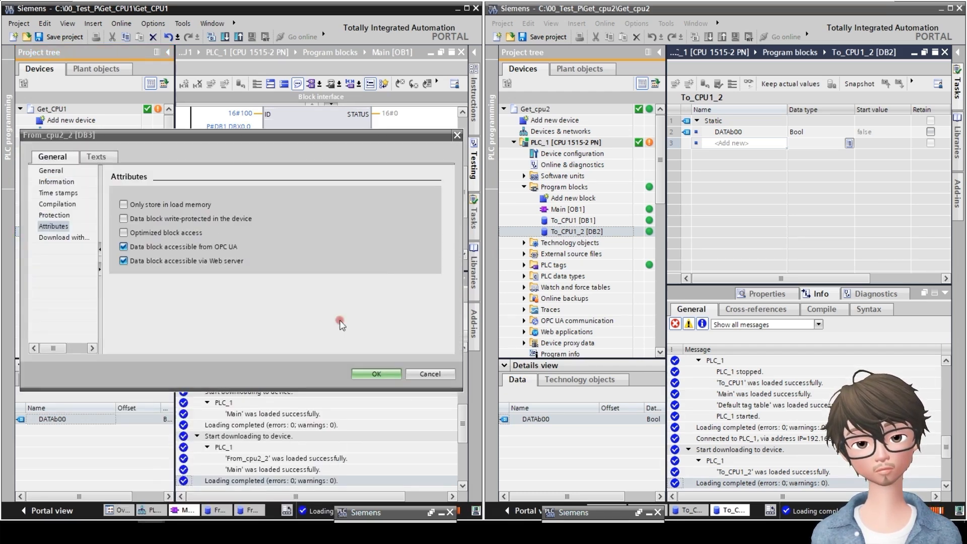
click(373, 373)
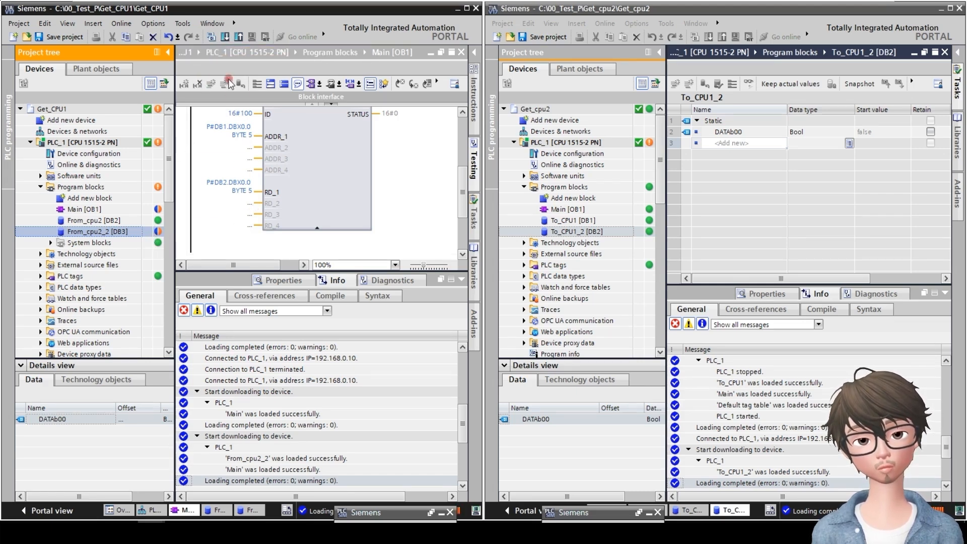
- Compile the changed From_cpu2_2 data block and download it to the Get_CPU1 PLC
click(225, 37)
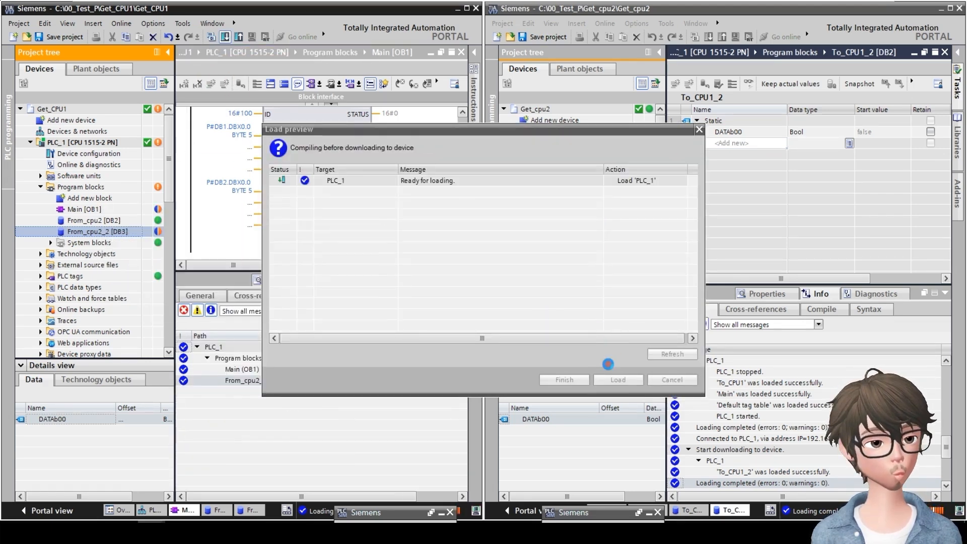
click(682, 247)
click(640, 258)
click(618, 380)
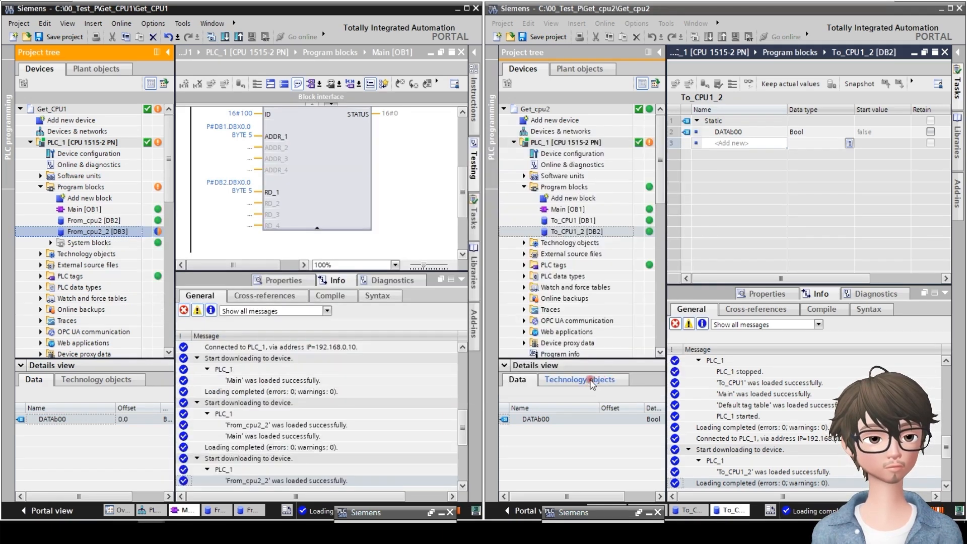
- Set the GET instruction's RD_2 parameter to P#DB3.DBX0.0 BYTE 1, reusing a copy of the RD_1 pointer
click(240, 192)
double_click(239, 192)
key(ctrl+c)
double_click(237, 204)
key(ctrl+v)
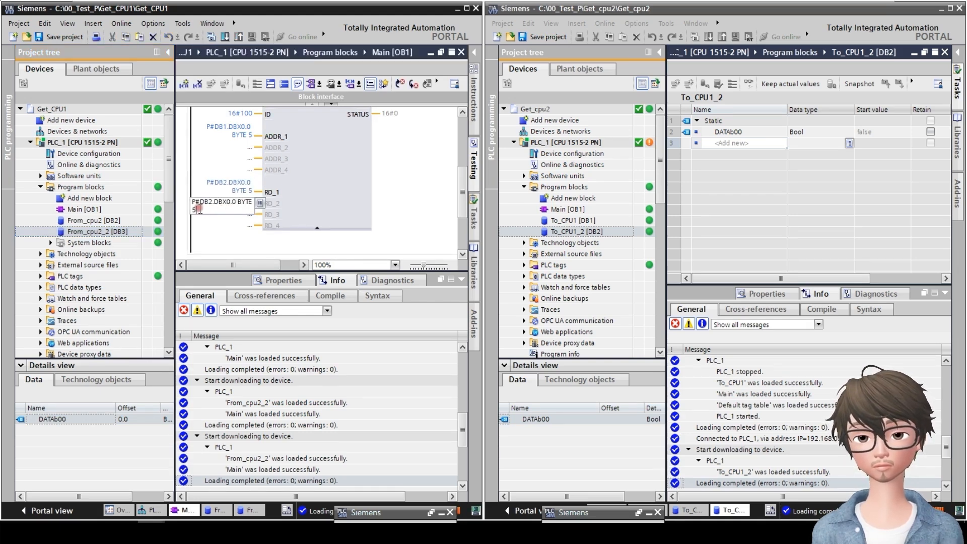
text(1)
key(Return)
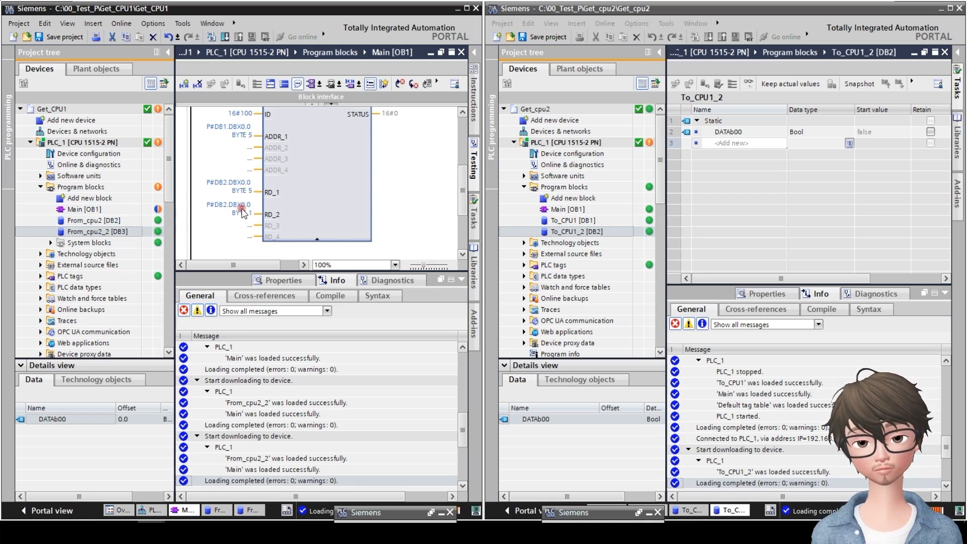
double_click(232, 207)
click(212, 206)
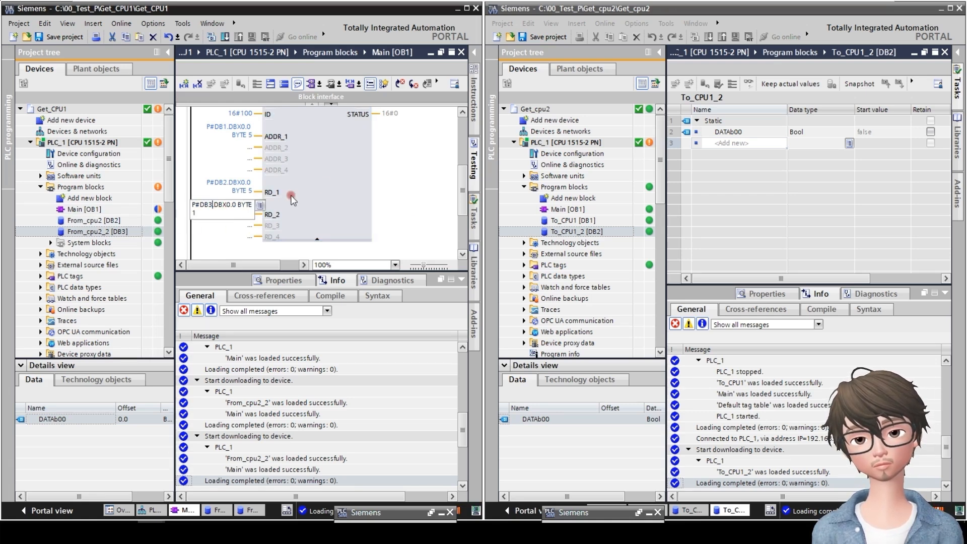
click(321, 186)
click(214, 215)
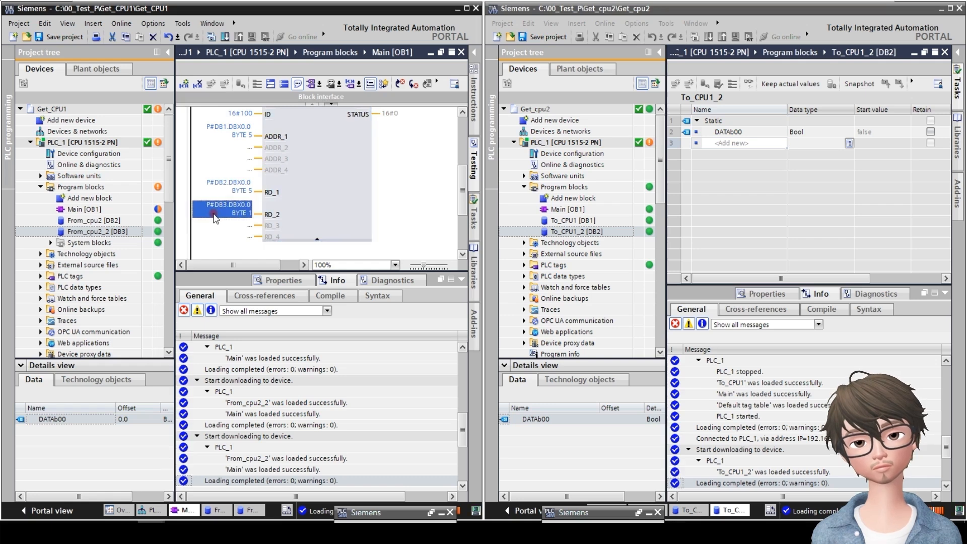
- Disable optimized block access in the attributes of the To_CPU1_2 data block in Get_cpu2
right_click(588, 232)
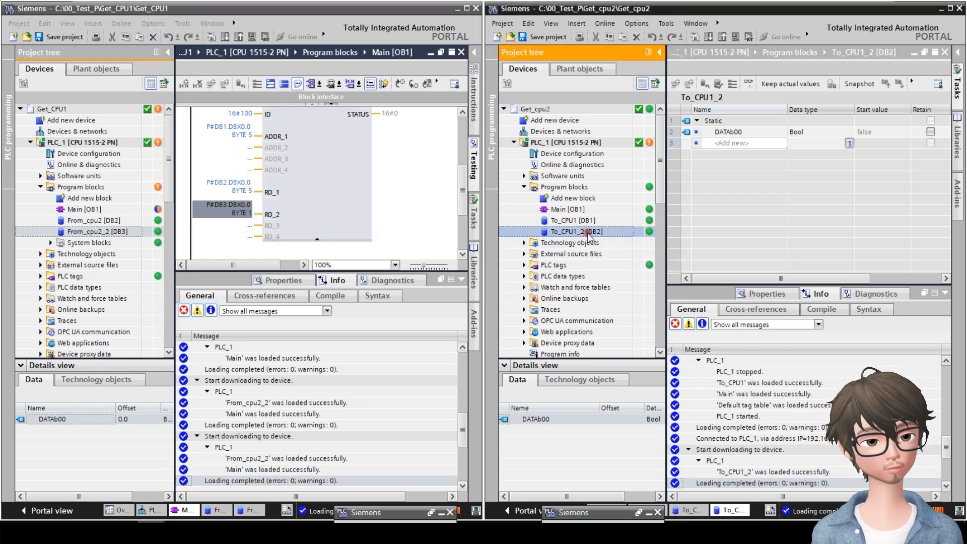
click(758, 244)
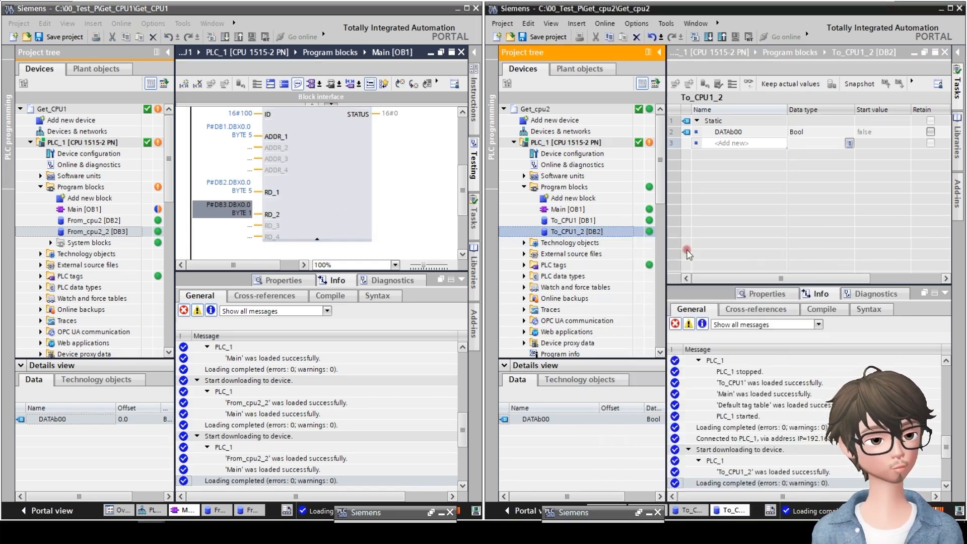
click(657, 233)
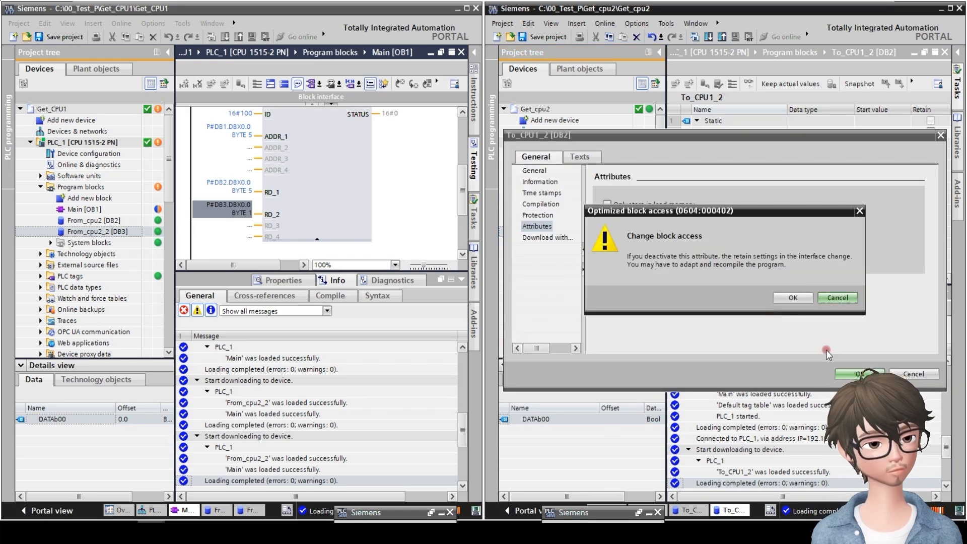
click(794, 298)
click(838, 373)
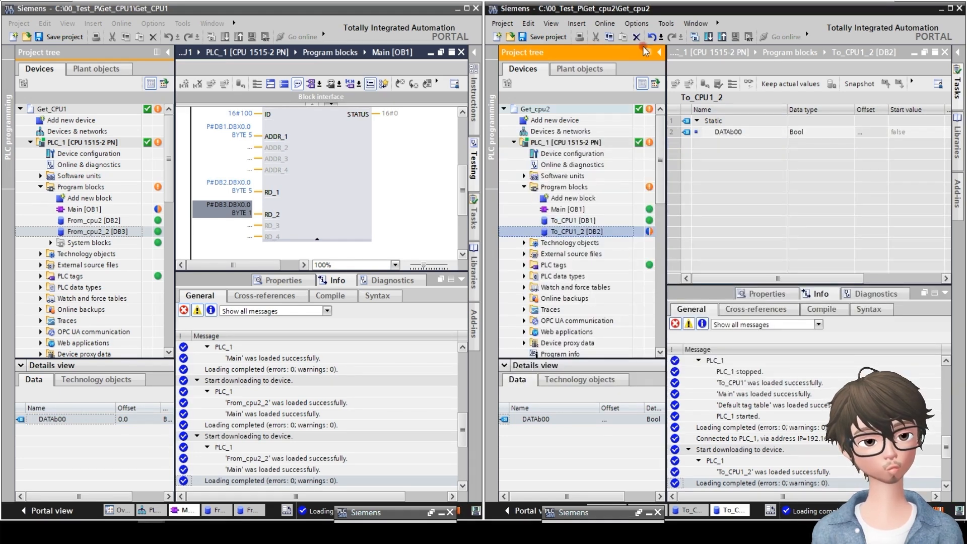
- Compile the changed To_CPU1_2 data block and download it to the Get_cpu2 PLC
click(709, 37)
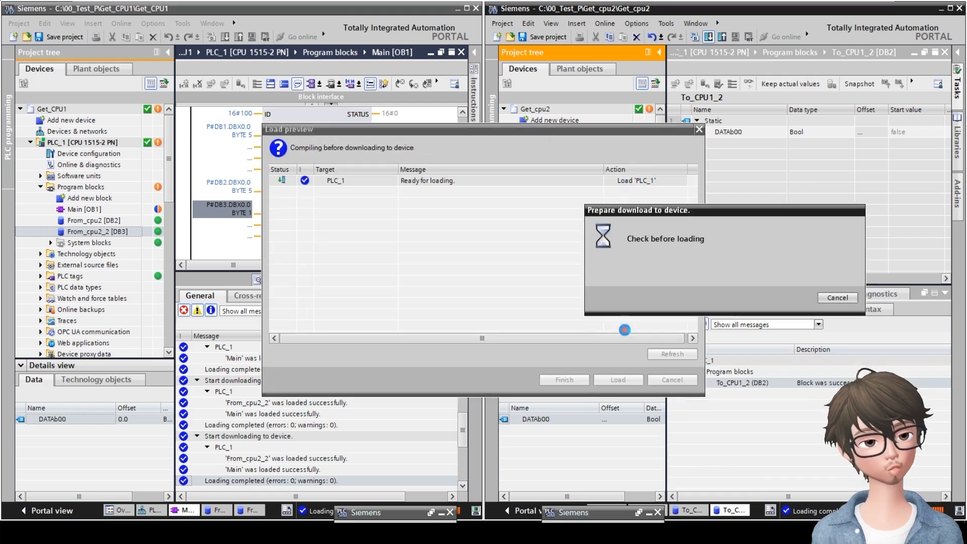
click(664, 248)
click(651, 261)
click(620, 379)
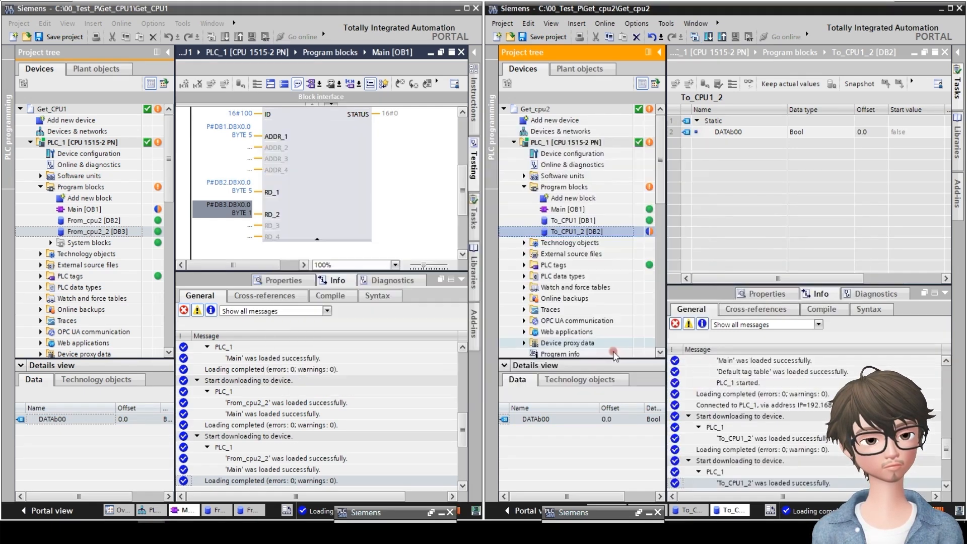
- Set the GET instruction's ADDR_2 parameter to P#DB2.DBX0.0 BYTE 1, reusing a copy of the ADDR_1 pointer
click(245, 147)
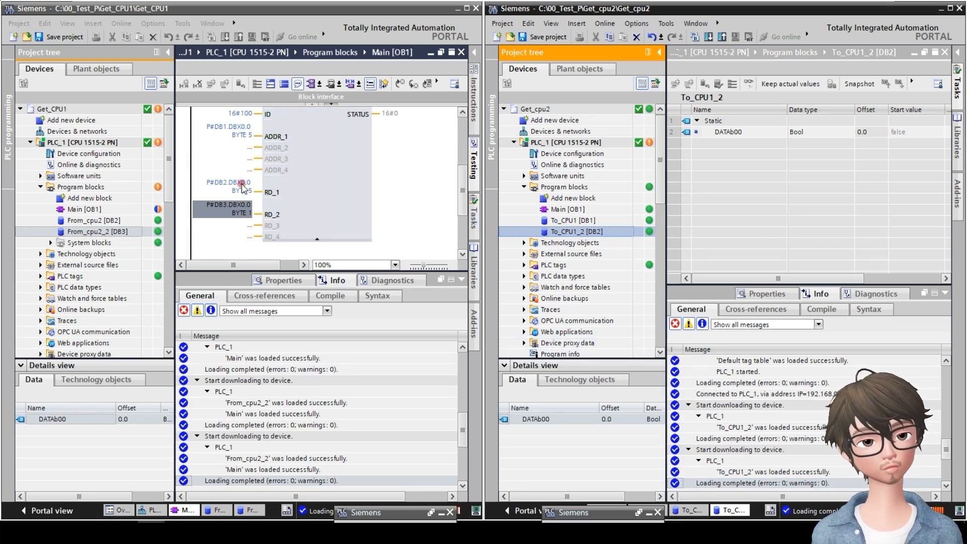
double_click(244, 135)
double_click(244, 149)
key(ctrl+v)
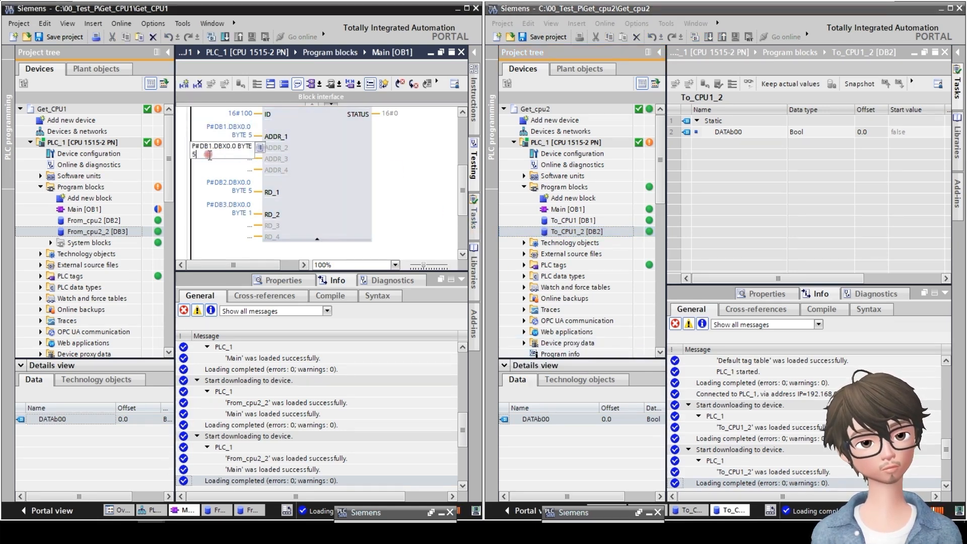
drag(211, 149, 213, 150)
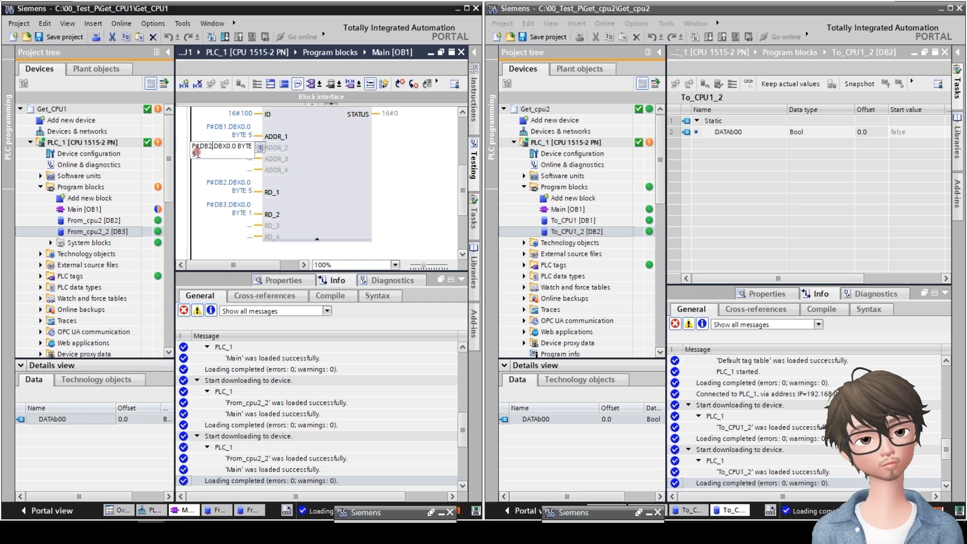
click(320, 148)
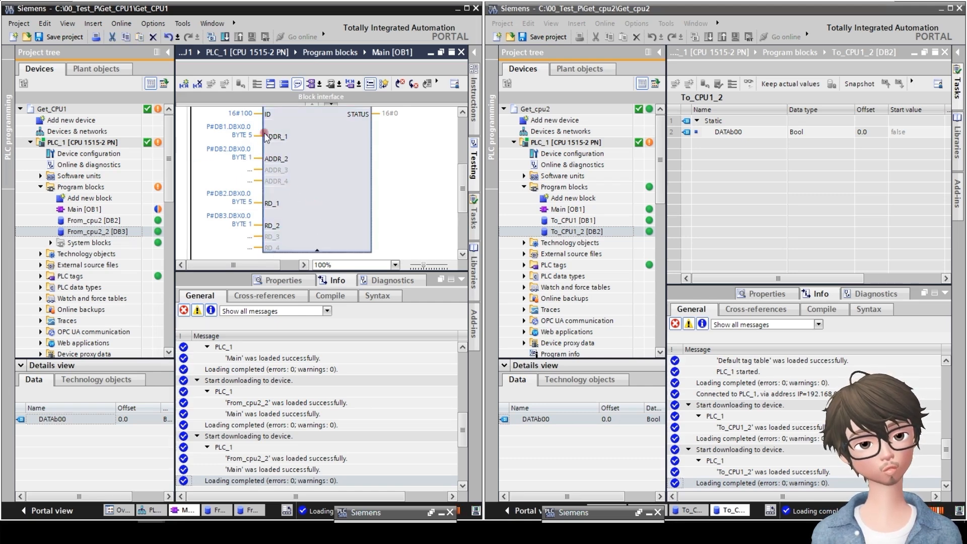
- Download the updated Main block to the Get_CPU1 PLC
click(224, 37)
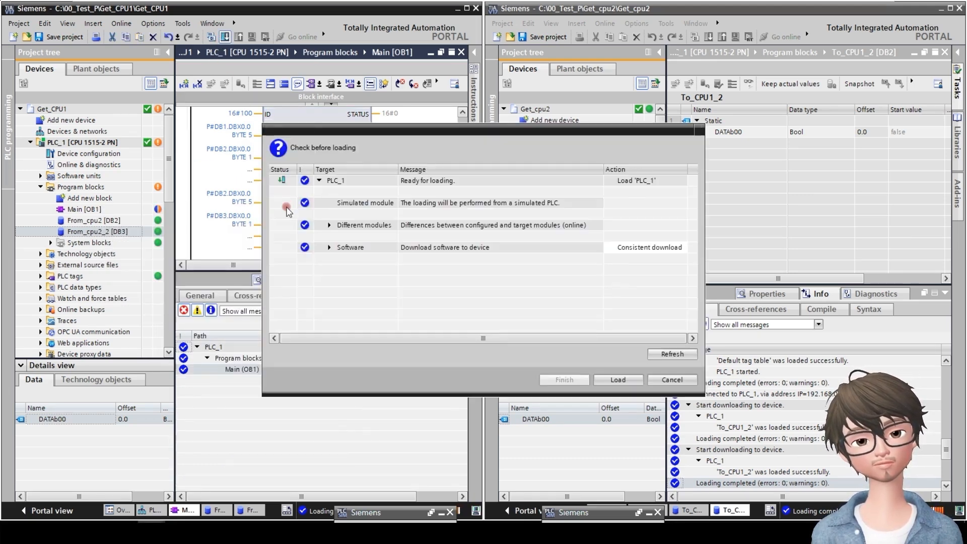
click(599, 379)
click(565, 376)
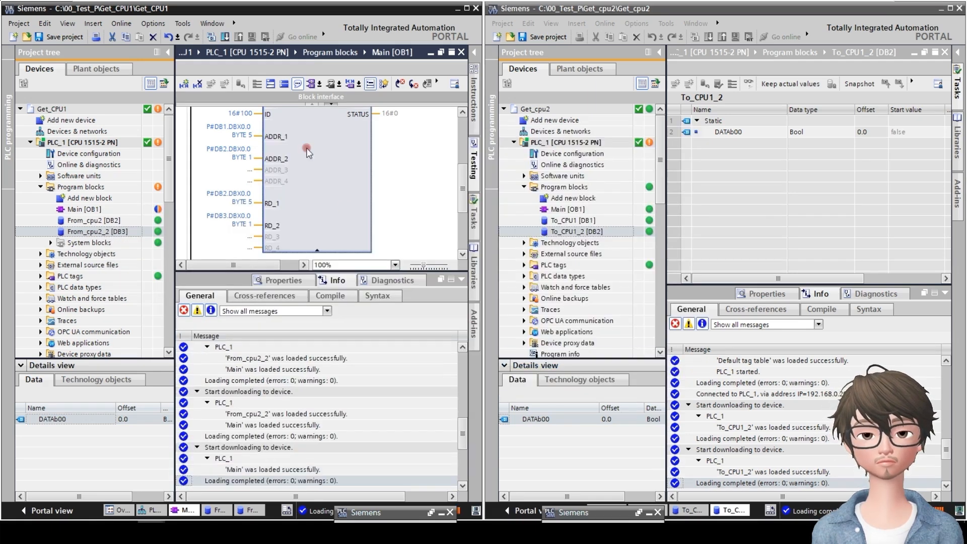
- Review the GET instruction, comparing the ADDR_2 source pointer with the RD_2 destination pointer
scroll(300, 191, up, 3)
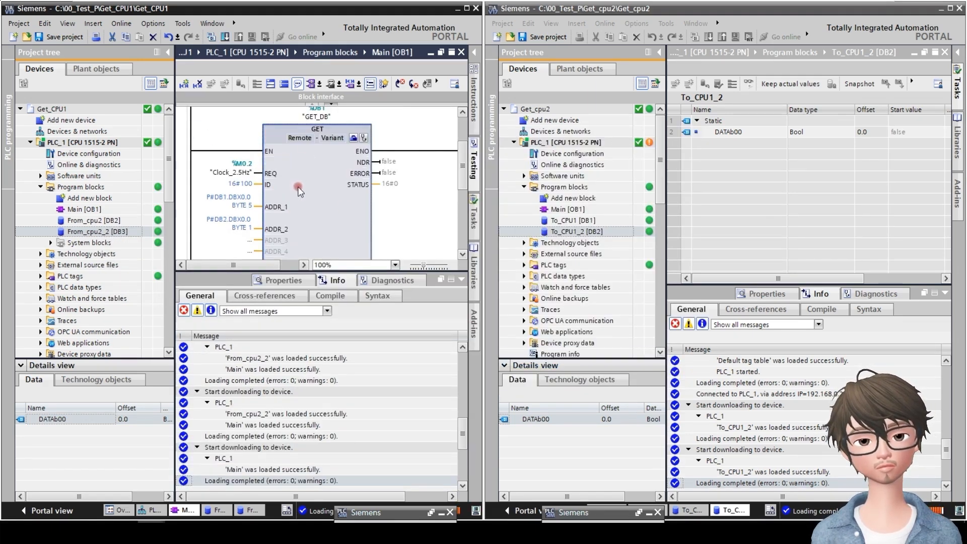
scroll(287, 156, down, 3)
click(237, 157)
click(228, 225)
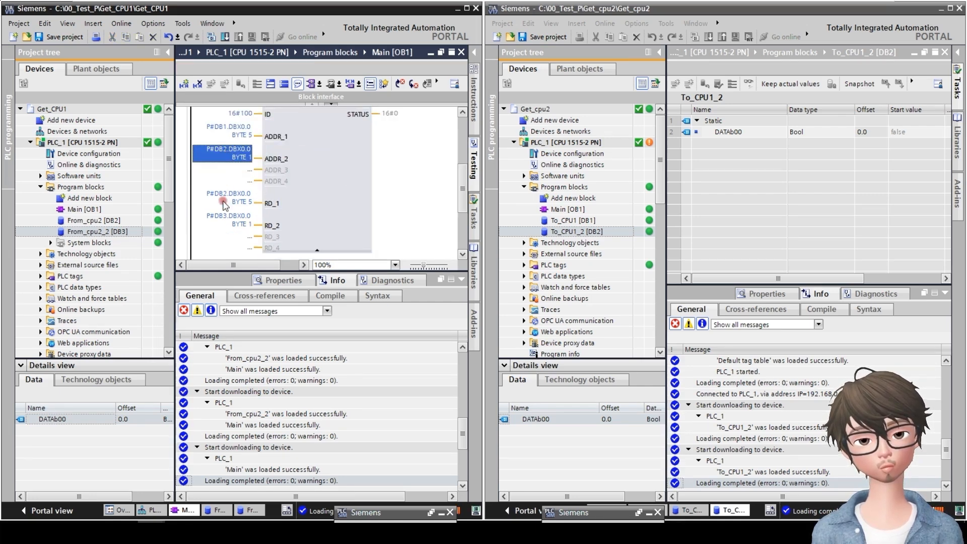
click(238, 154)
click(235, 221)
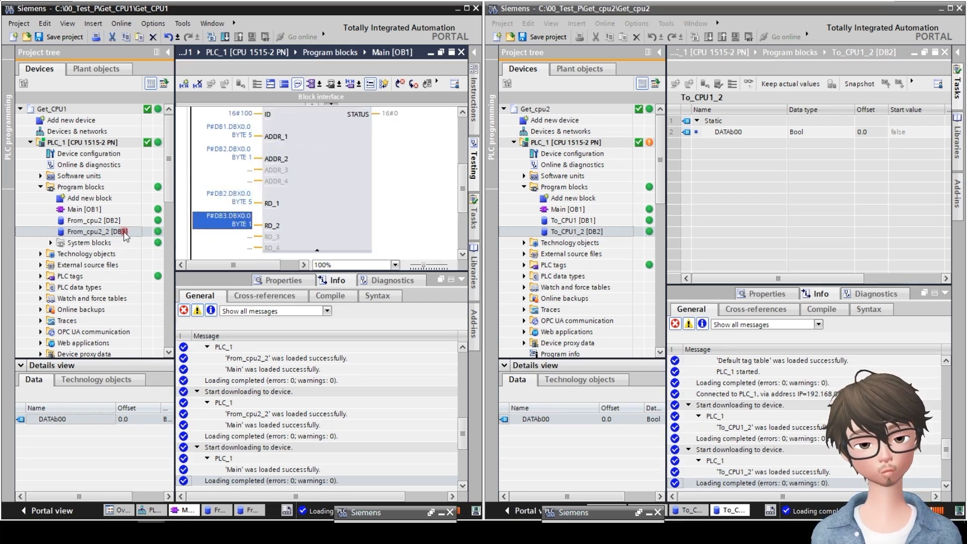
- Open the From_cpu2_2 data block, monitor To_CPU1_2 online, and collapse the project tree to show more columns
double_click(89, 231)
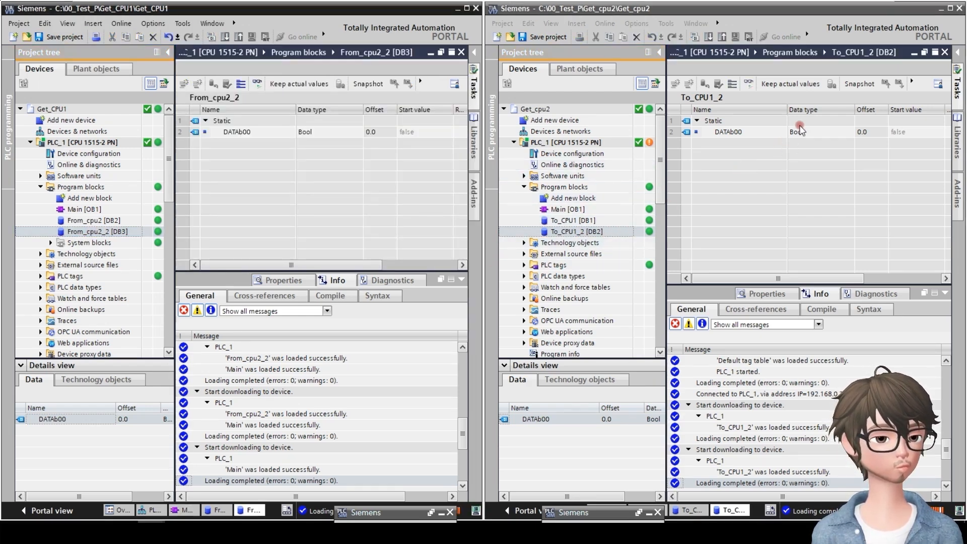
click(749, 84)
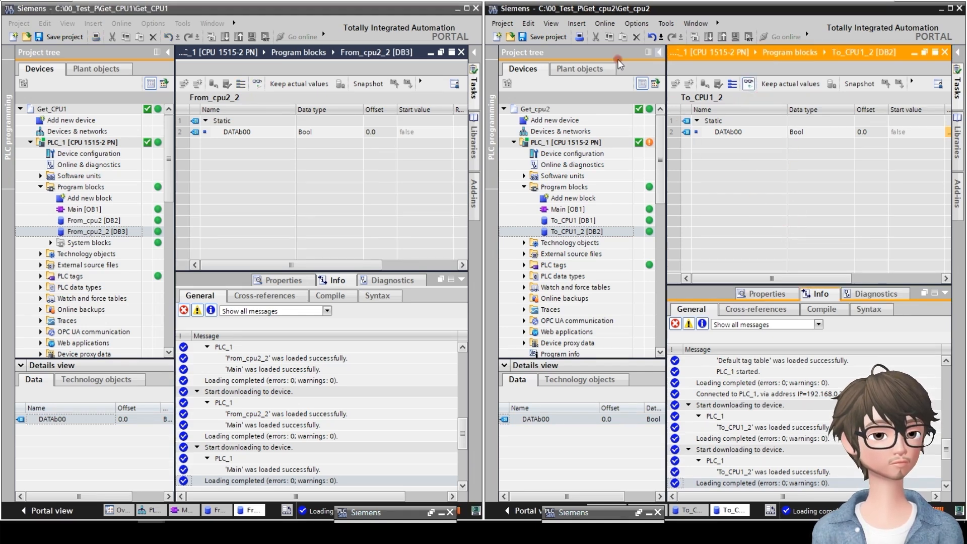
click(168, 52)
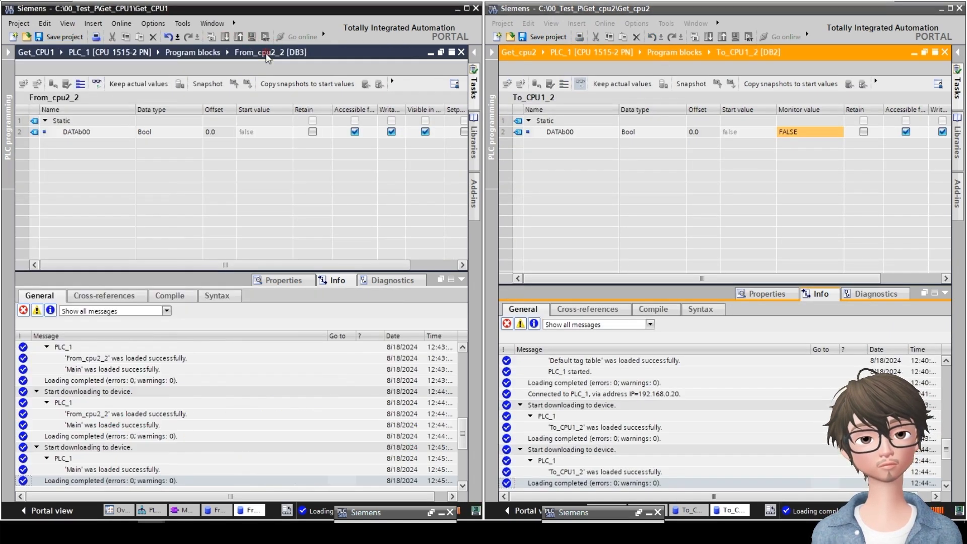
- Monitor From_cpu2_2 online and toggle the monitor value of DATAb00 in To_CPU1_2 twice to test the transfer
click(95, 84)
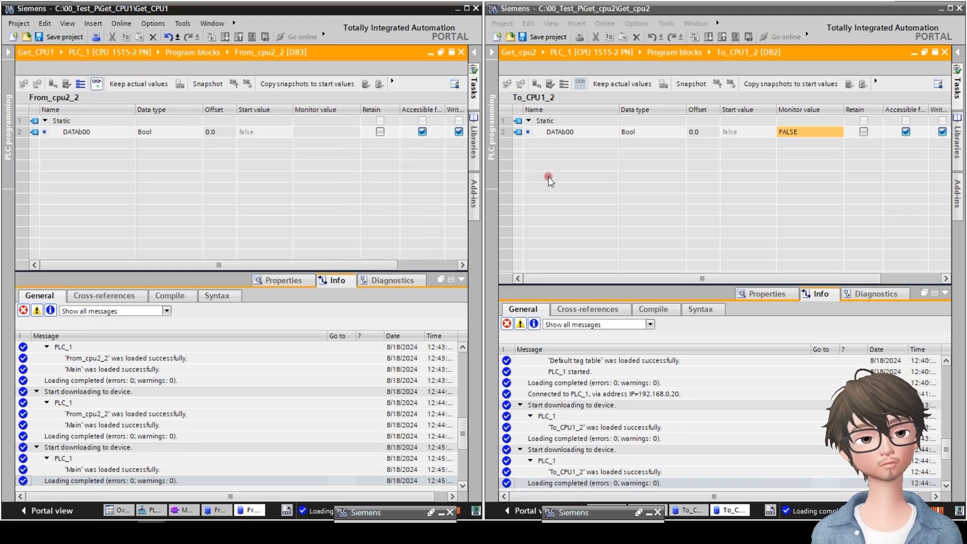
click(794, 159)
double_click(805, 132)
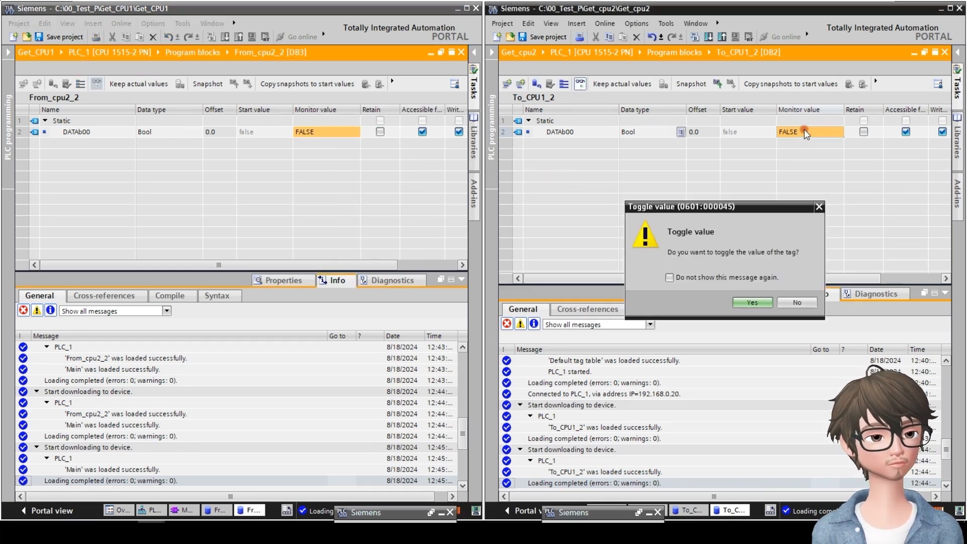
click(761, 304)
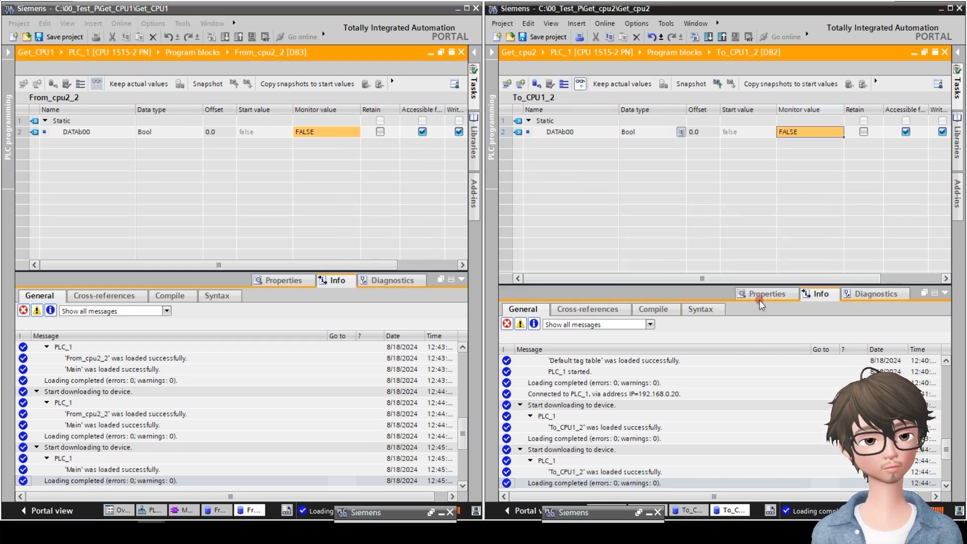
double_click(815, 134)
click(760, 304)
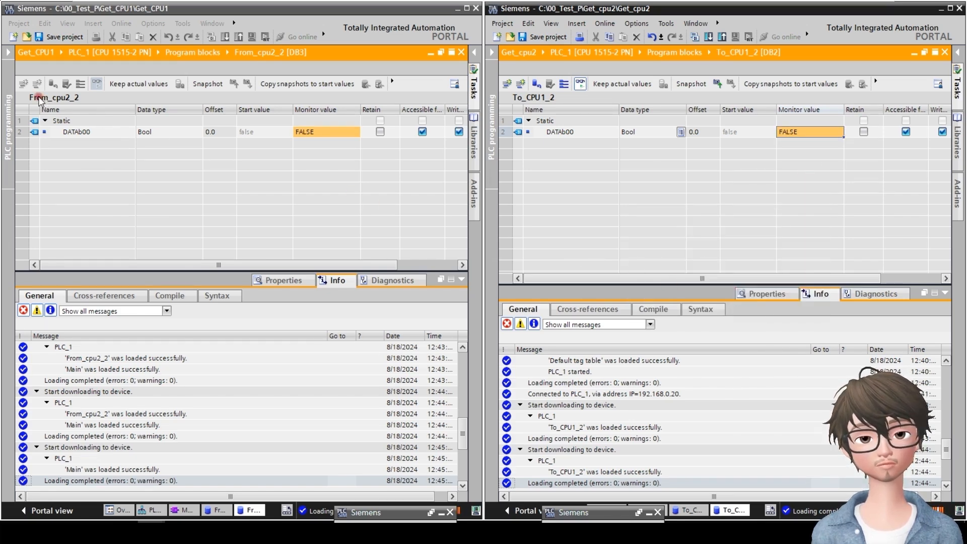
- Reopen Get_CPU1's Main block and examine the GET instruction's status outputs and its ADDR and RD pointers
click(8, 100)
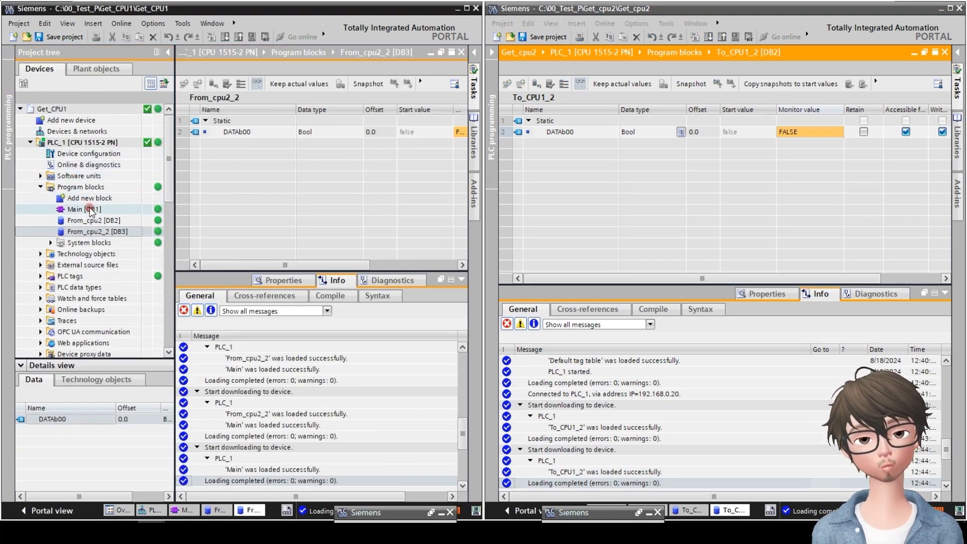
double_click(91, 210)
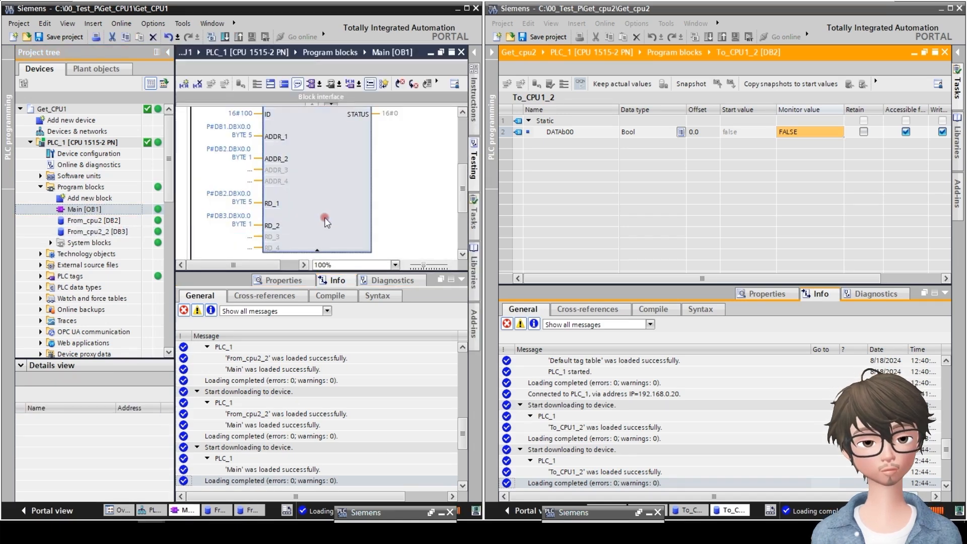
scroll(327, 222, up, 3)
scroll(324, 211, down, 3)
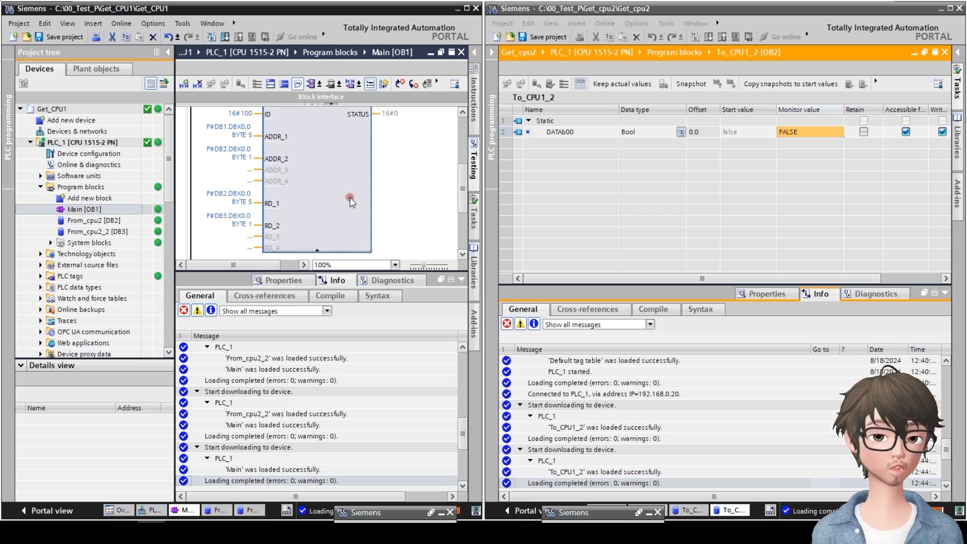
scroll(360, 197, up, 3)
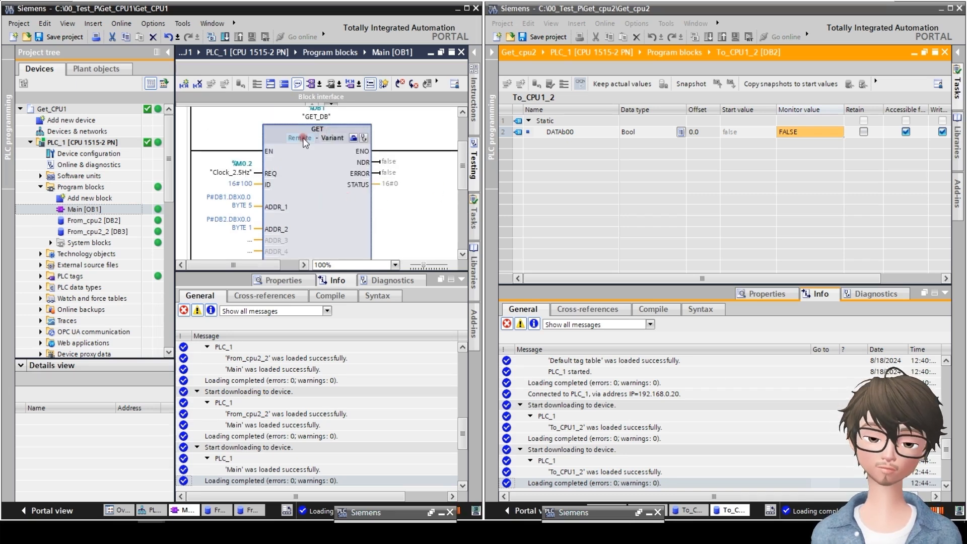